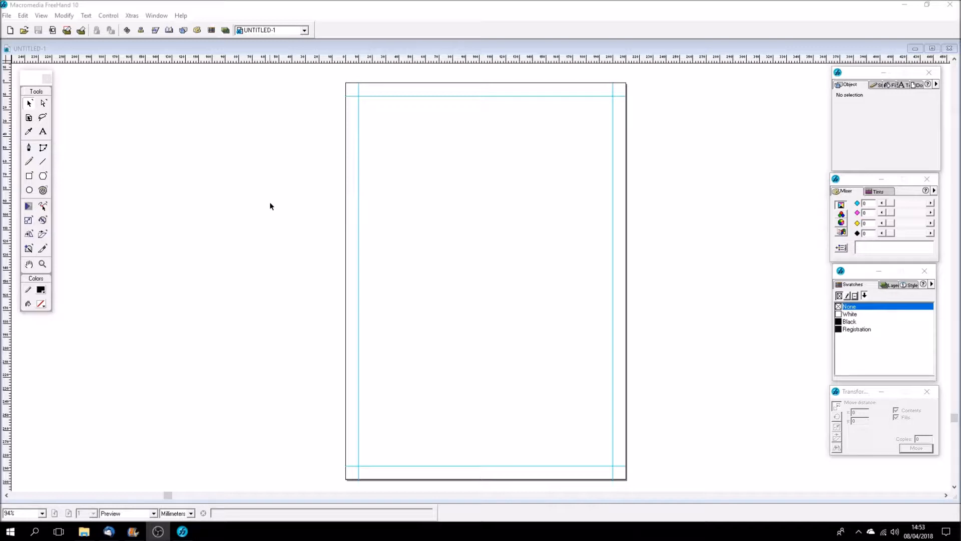
Import b&lr no 5 side.jpg from the antrim ng folder inside MODELS and place it on the page's upper part.
click(304, 150)
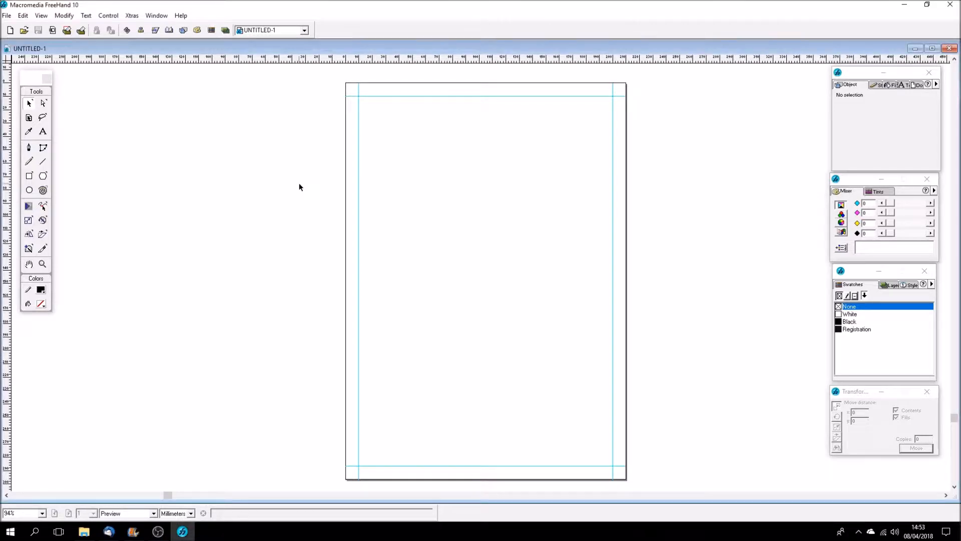
key(ctrl+r)
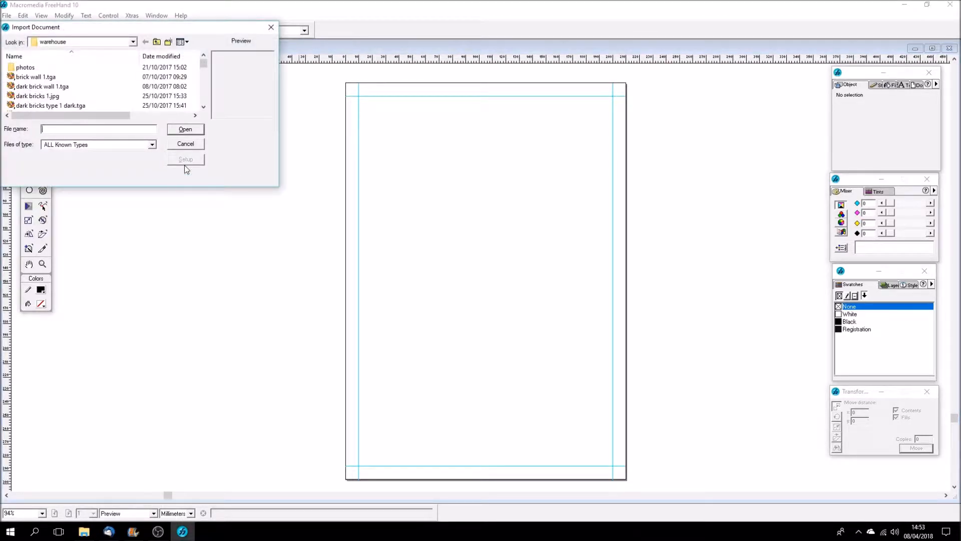
click(133, 42)
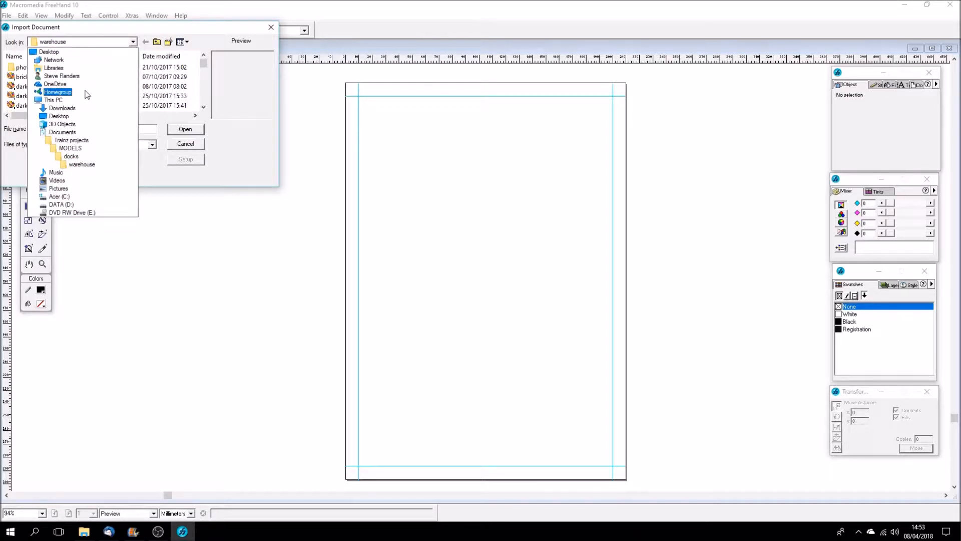
click(90, 148)
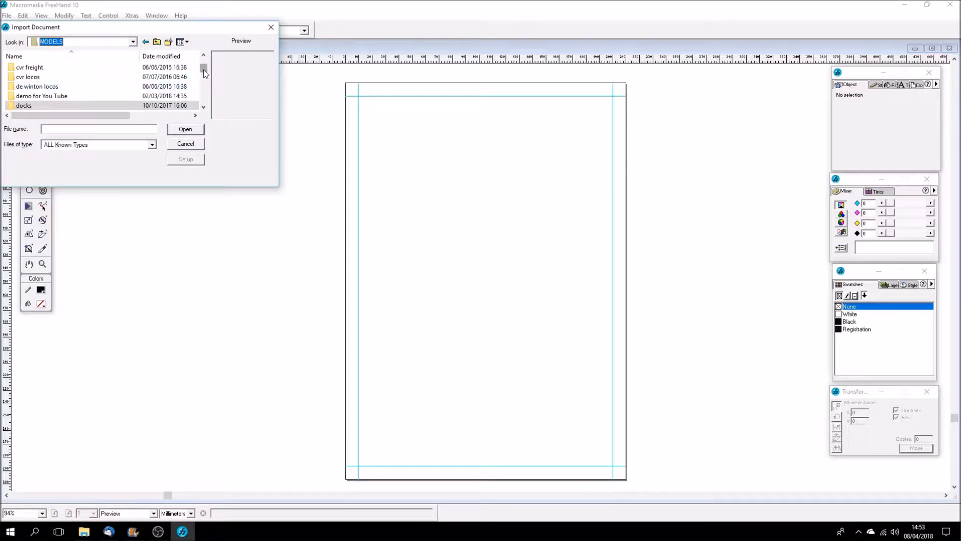
drag(205, 73, 205, 68)
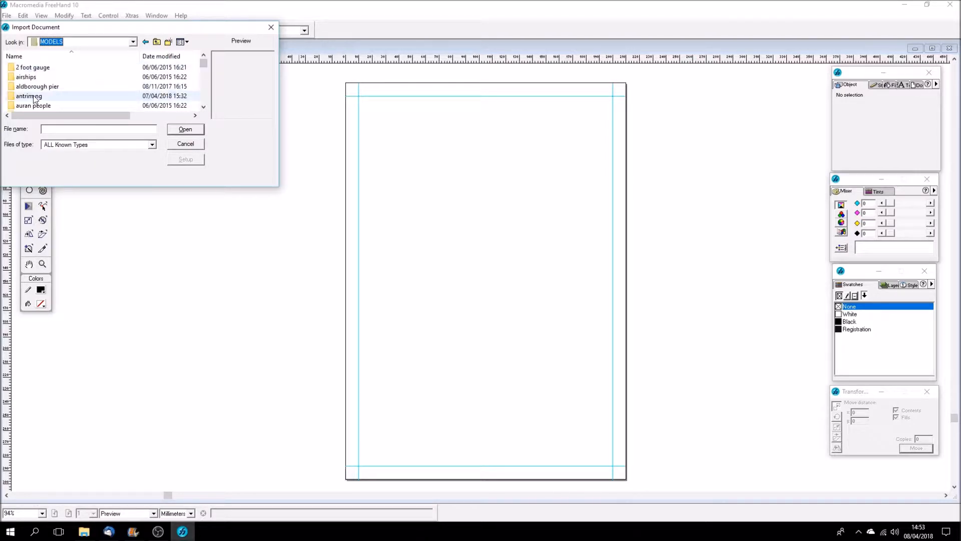
double_click(48, 96)
scroll(126, 88, down, 2)
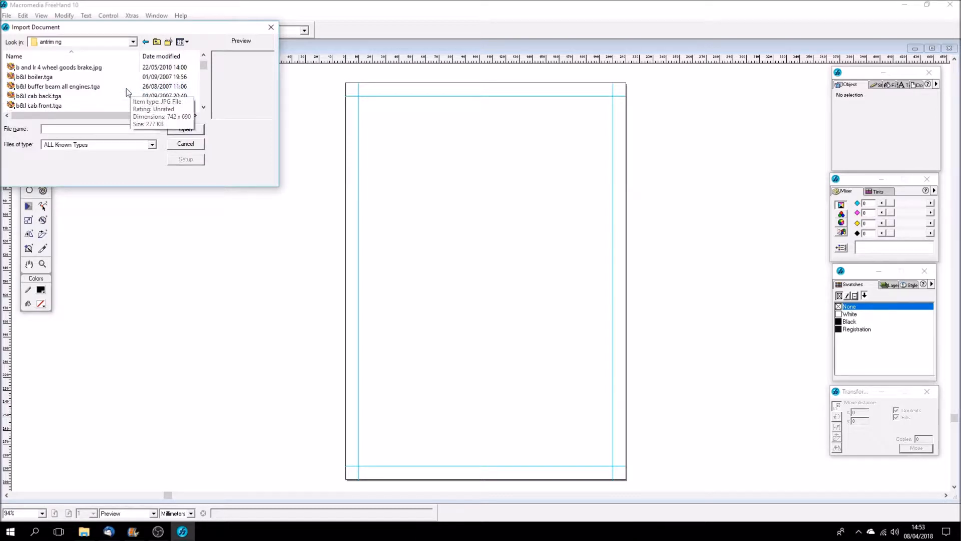
scroll(126, 89, down, 1)
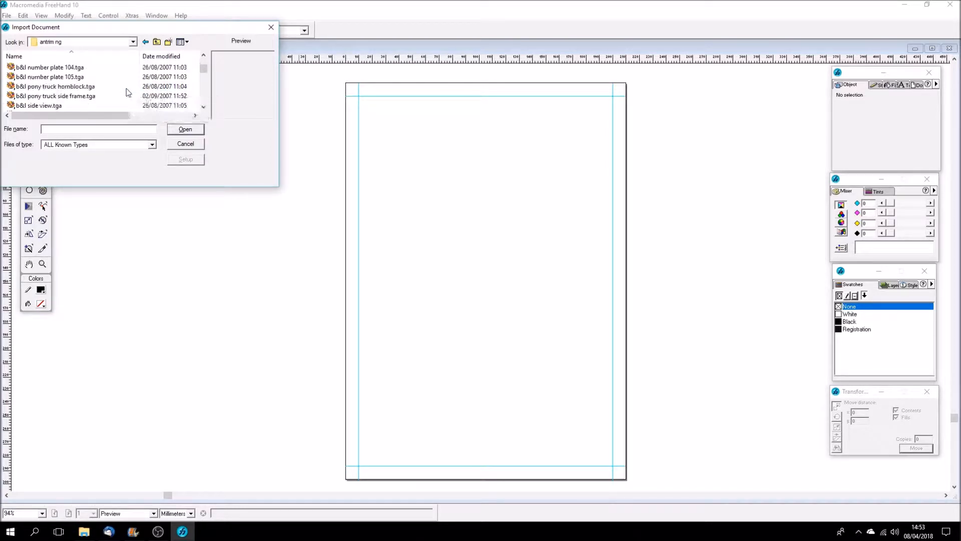
scroll(112, 86, down, 1)
scroll(112, 87, down, 1)
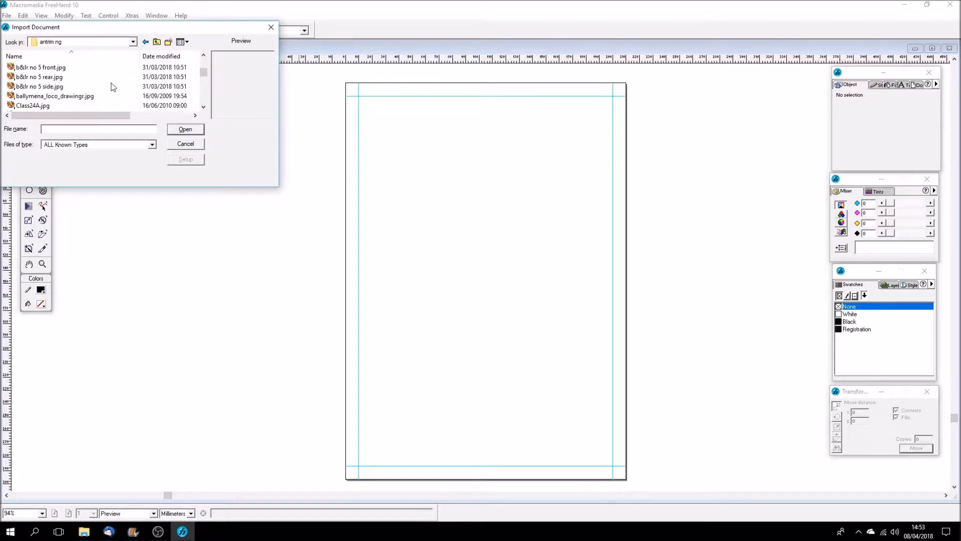
click(44, 86)
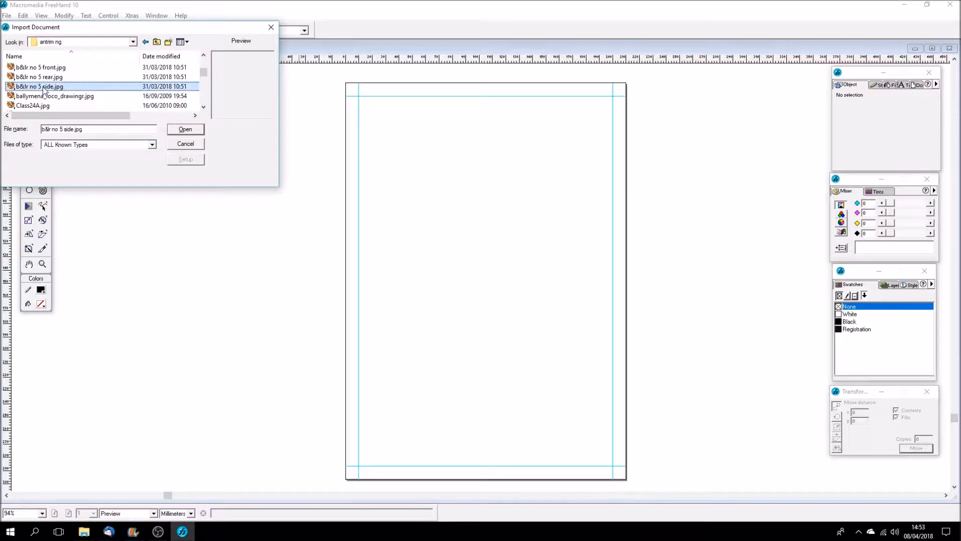
click(185, 129)
click(366, 145)
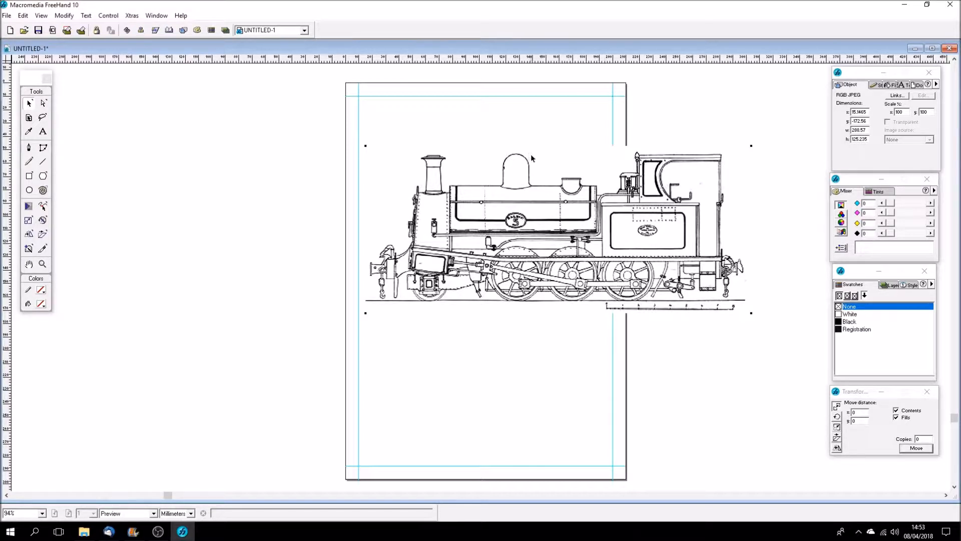
Switch the A4 page to landscape orientation and move the locomotive drawing down onto it.
click(920, 86)
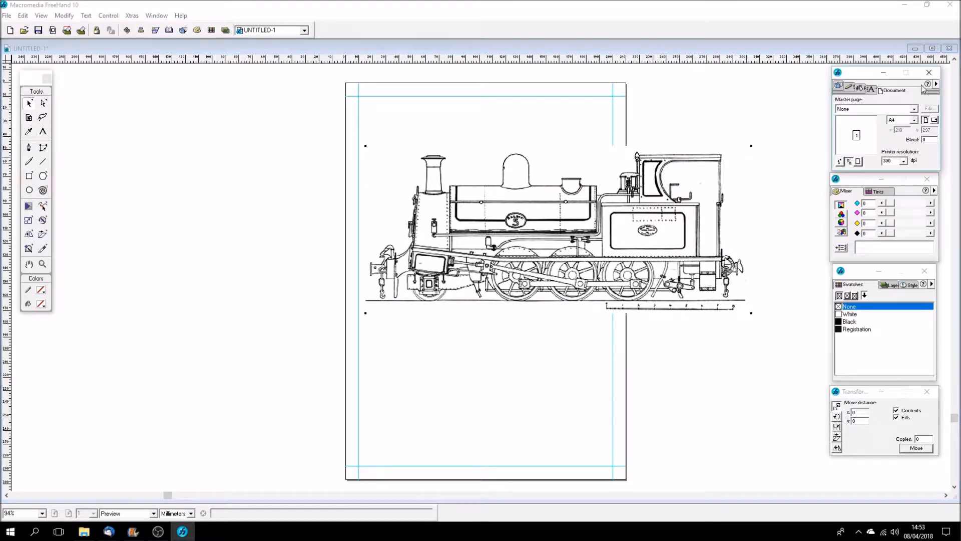
click(935, 121)
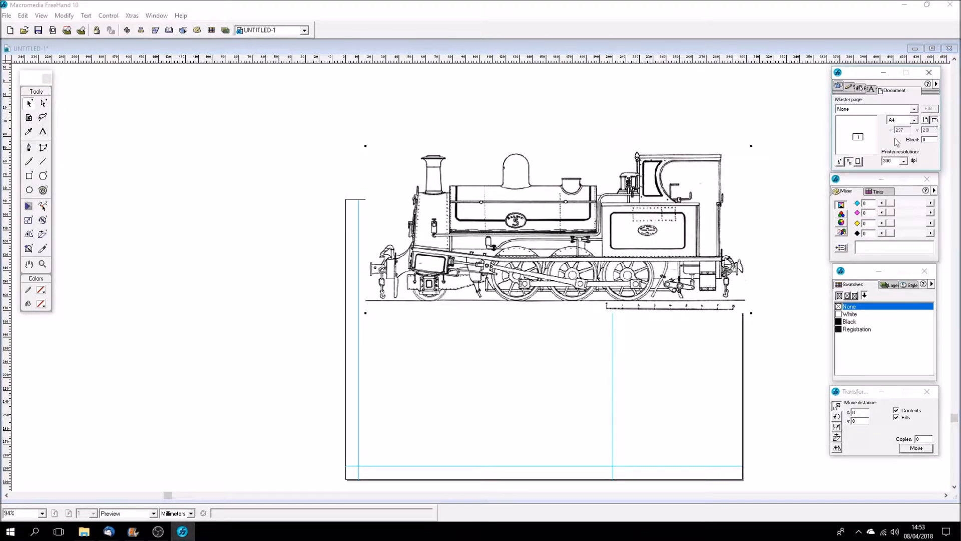
click(524, 342)
drag(535, 257, 527, 330)
click(325, 209)
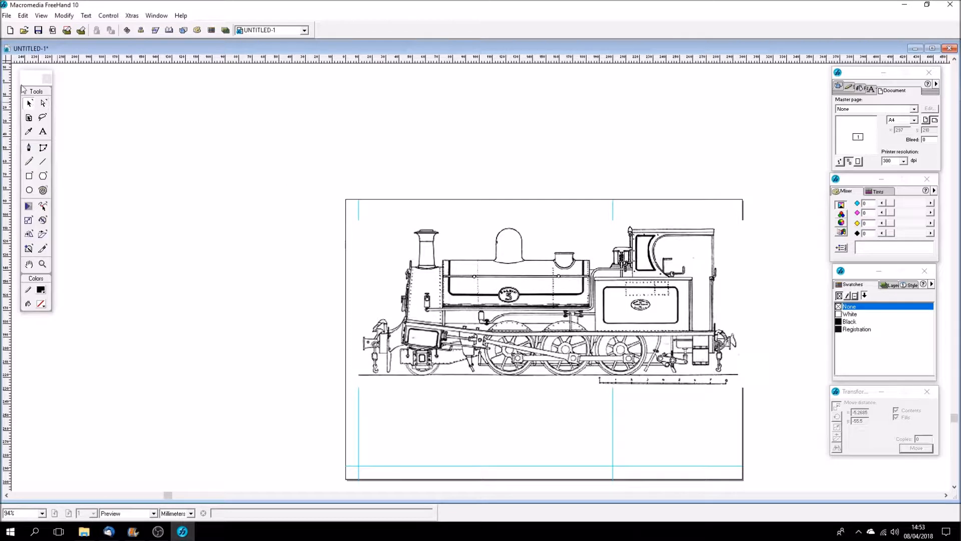
Set the ruler zero point at the page's upper-right corner and add a horizontal guide about 5 mm below the top edge.
drag(7, 67, 743, 203)
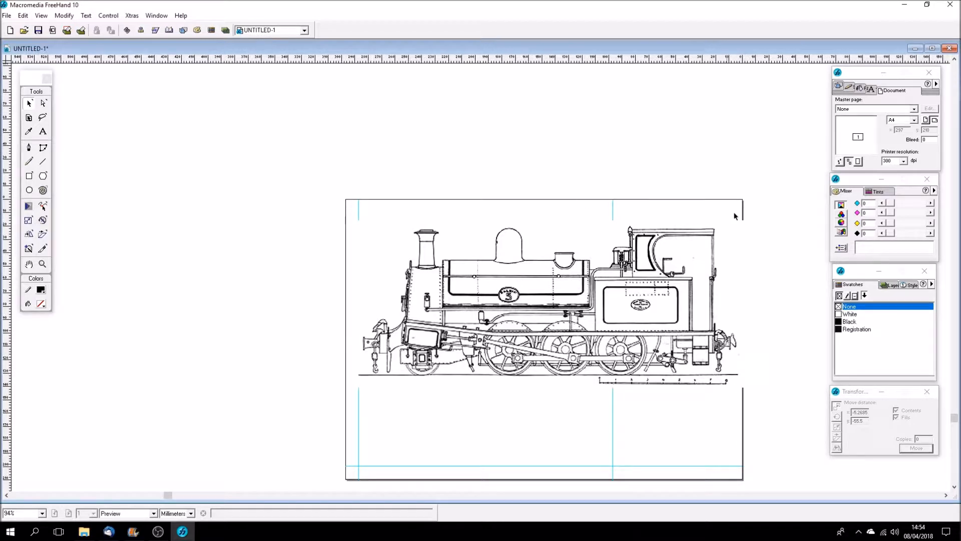
ctrl+drag(680, 156, 766, 268)
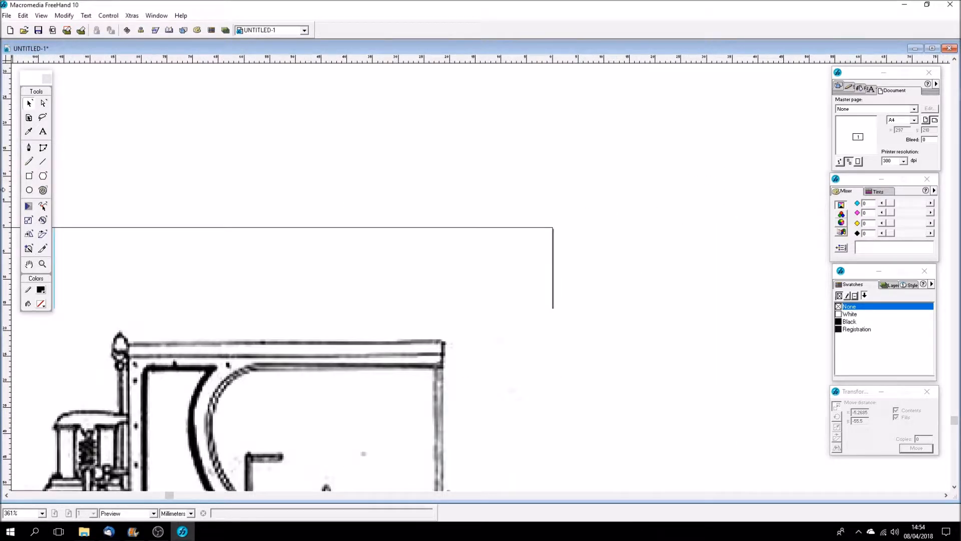
drag(8, 200, 527, 209)
drag(247, 58, 221, 253)
key(ctrl+1)
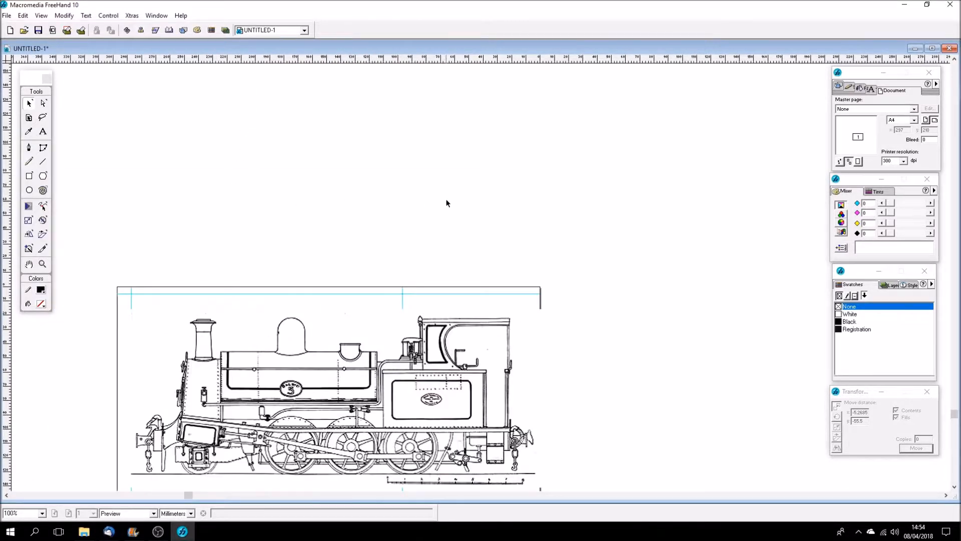
key(ctrl+shift+w)
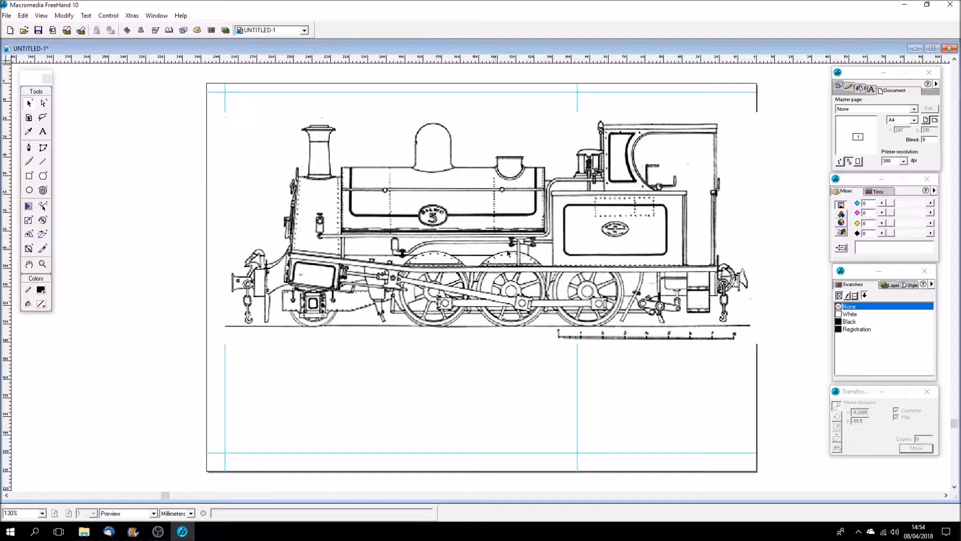
Add a vertical guide about 5 mm inside the page's right edge and remove the old vertical guide crossing the page.
click(717, 326)
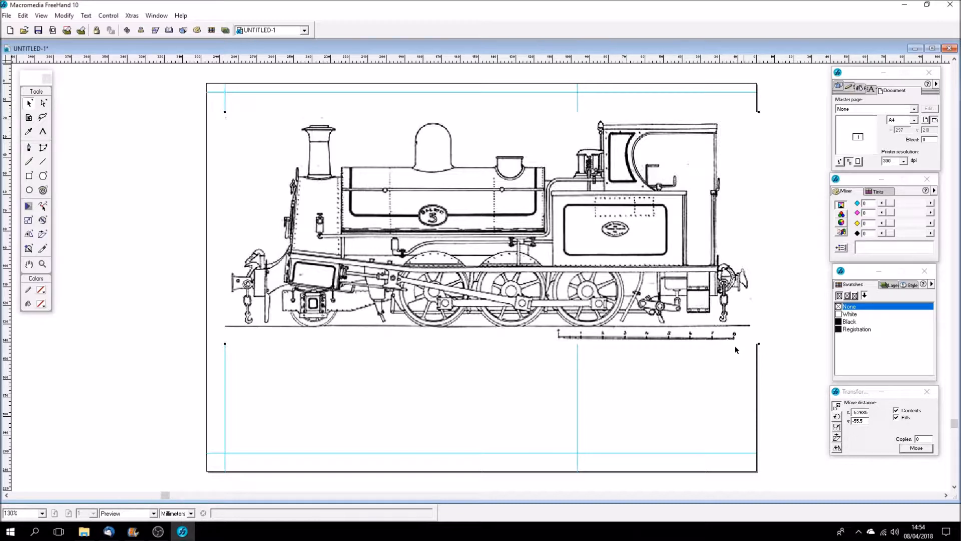
key(ctrl+1)
drag(625, 322, 527, 409)
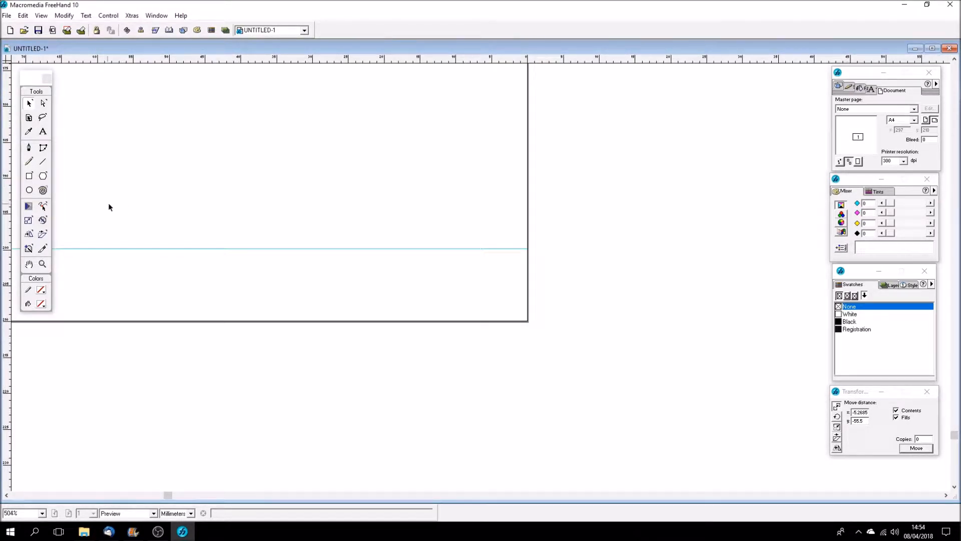
mouse_move(7, 203)
mouse_down()
mouse_move(259, 206)
mouse_move(521, 230)
mouse_move(493, 228)
mouse_up()
key(ctrl+1)
drag(357, 252, 515, 257)
key(ctrl+shift+w)
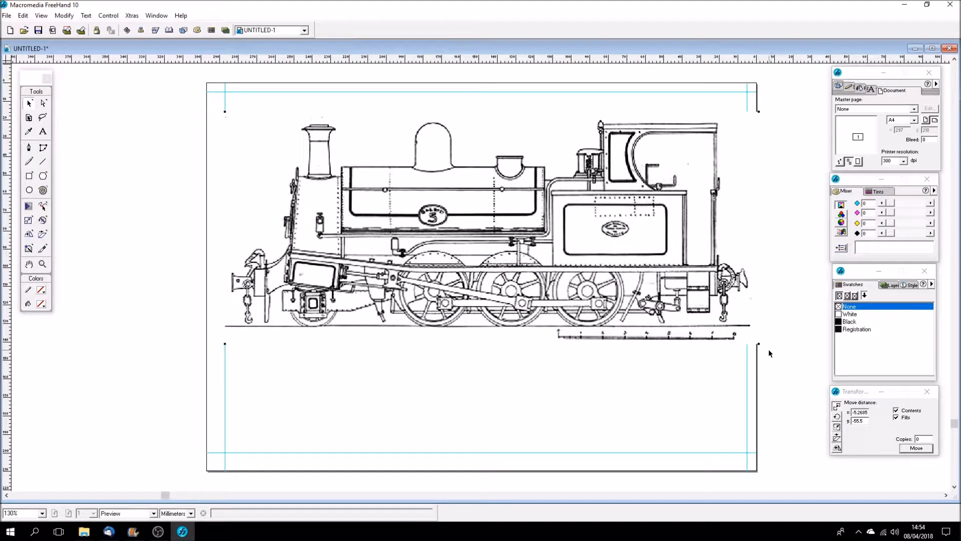
Scale the locomotive drawing down to end at the right-hand guide, and move it about 13 mm down the page.
drag(760, 344, 748, 333)
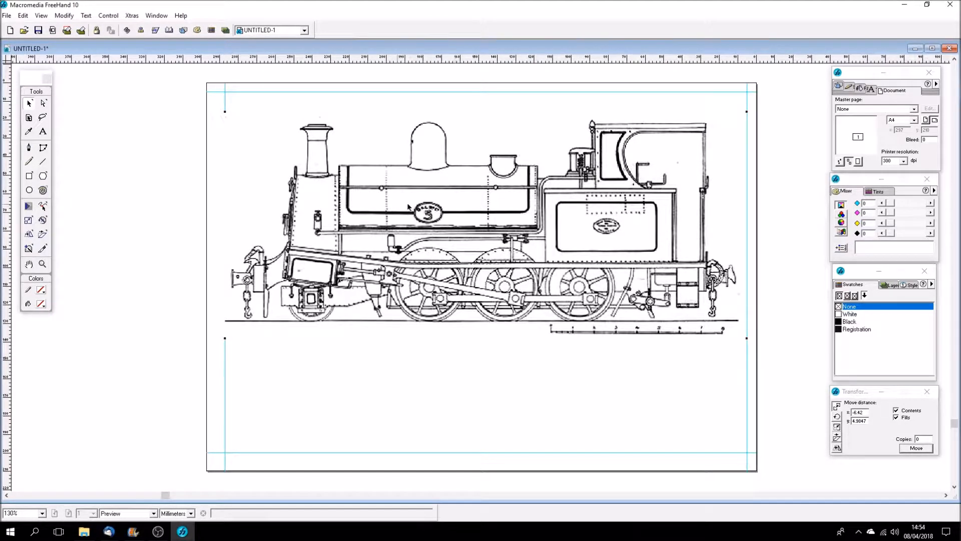
drag(547, 254, 547, 278)
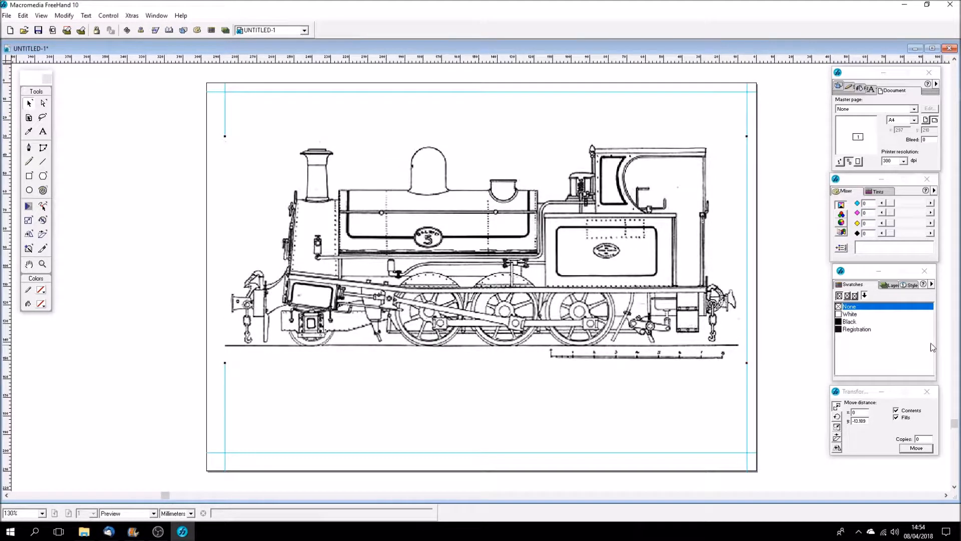
Add a new layer, lock the Foreground layer holding the locomotive drawing and make the new layer active.
click(891, 285)
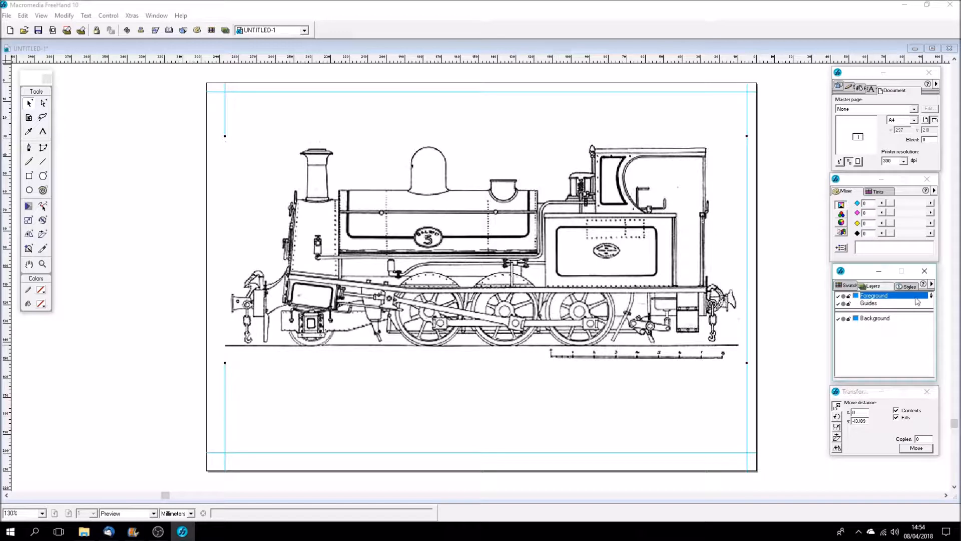
click(932, 284)
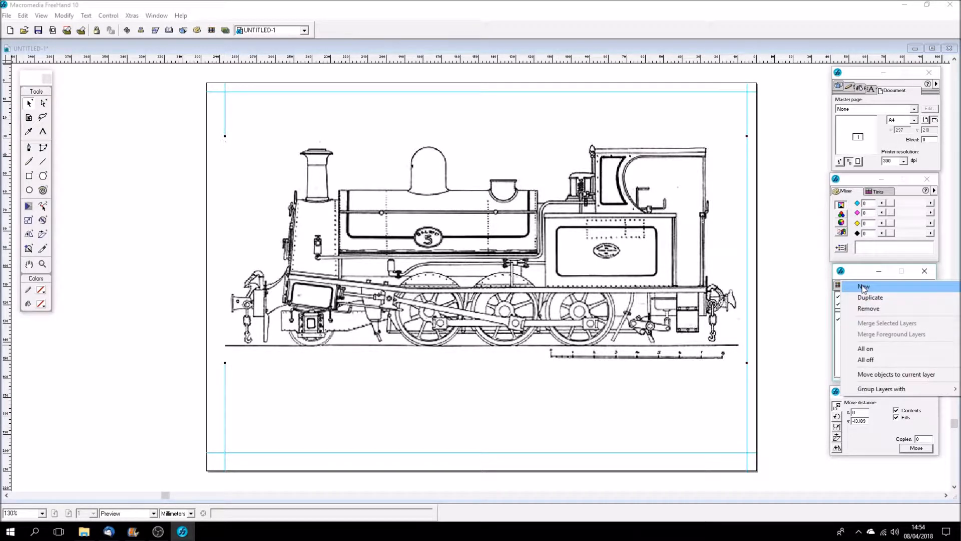
click(863, 287)
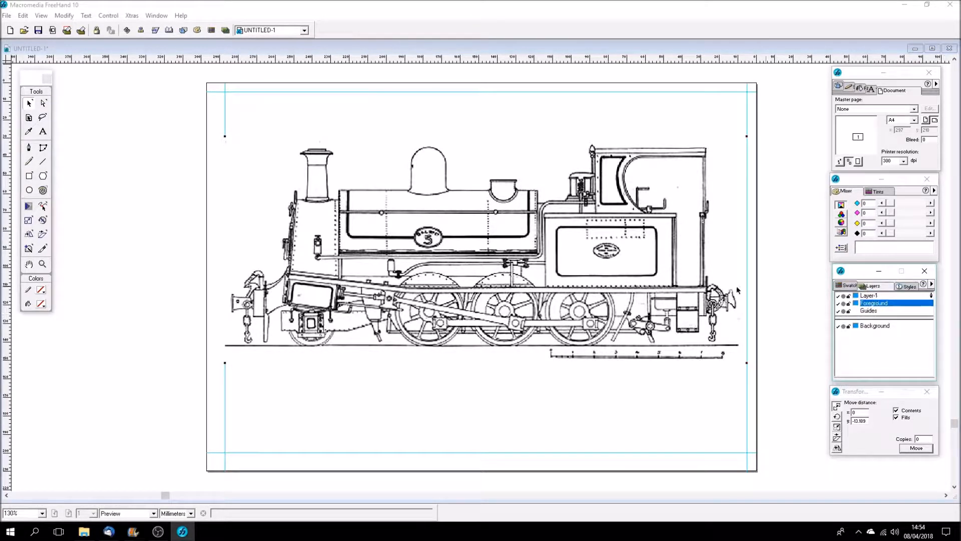
click(449, 396)
click(870, 296)
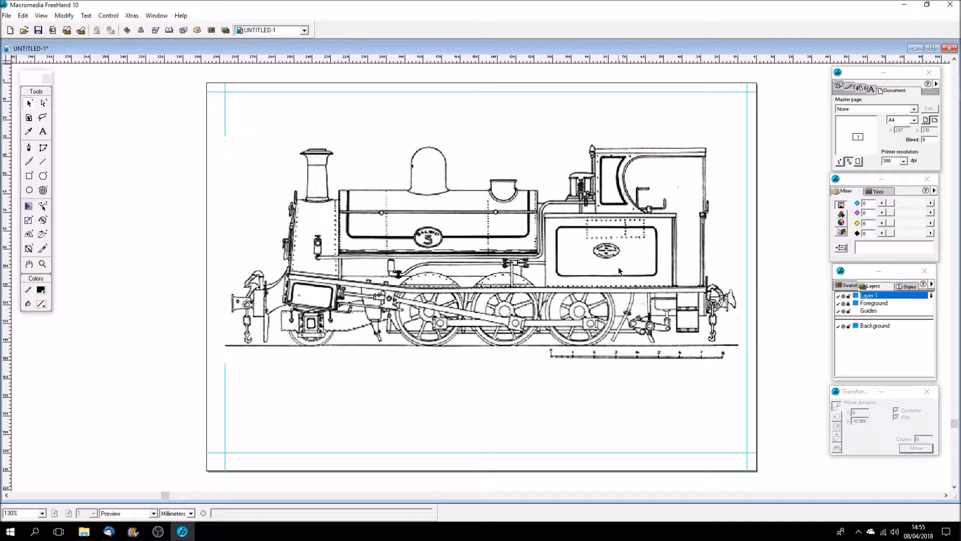
Put the Guides layer above Foreground and frame the boiler with vertical guides at both ends and horizontal guides at its top and bottom.
drag(9, 210, 339, 256)
drag(874, 311, 874, 307)
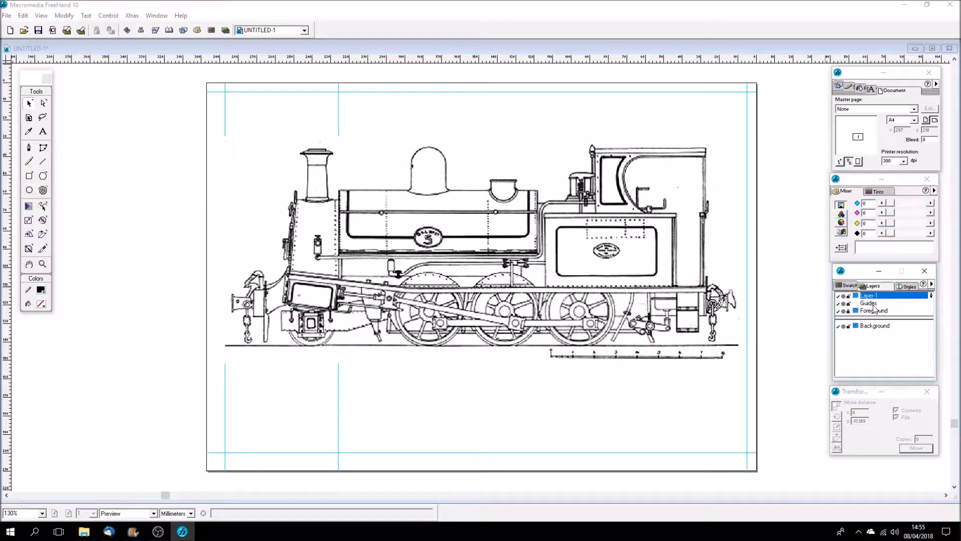
drag(9, 200, 537, 249)
drag(371, 61, 381, 252)
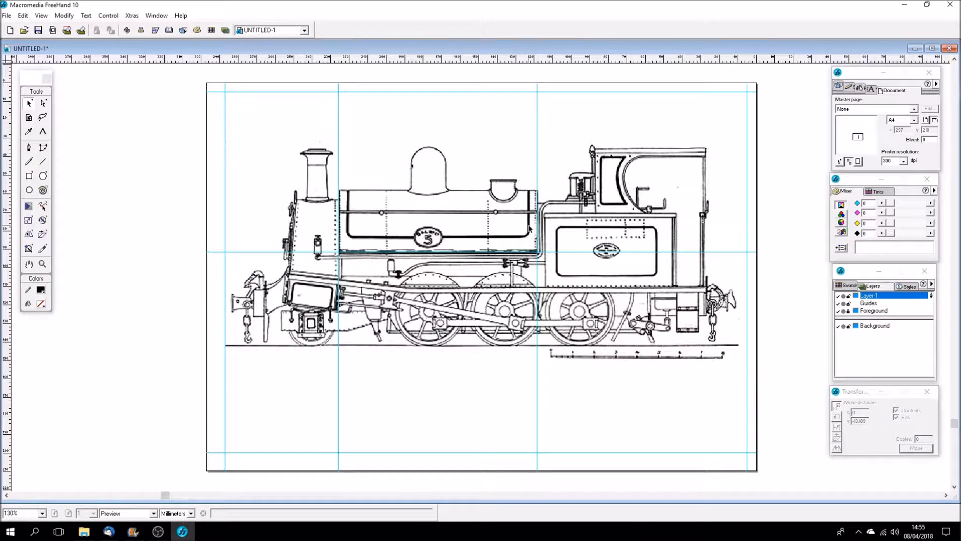
drag(293, 59, 304, 190)
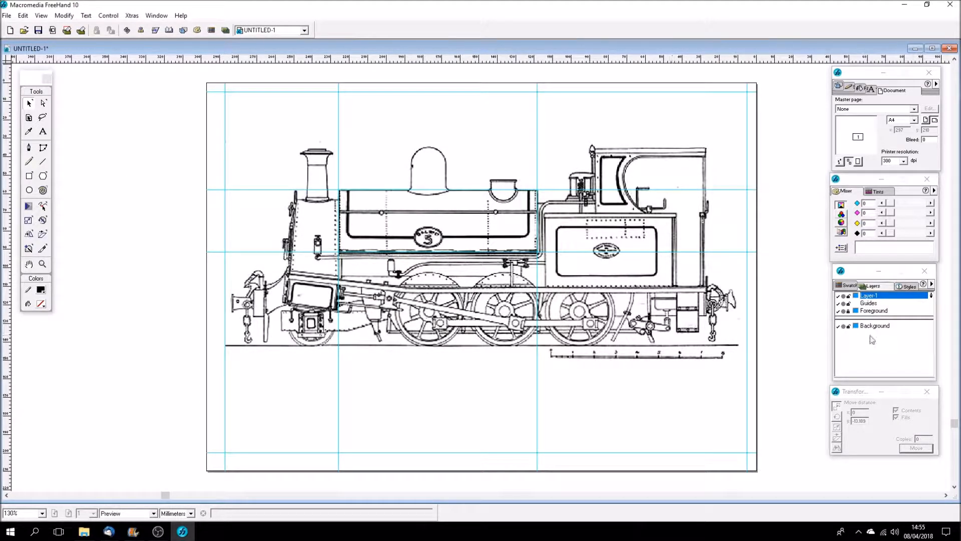
Add the green PANTONE 3395 CVC from the PANTONE Coated library to the colour swatches.
click(841, 286)
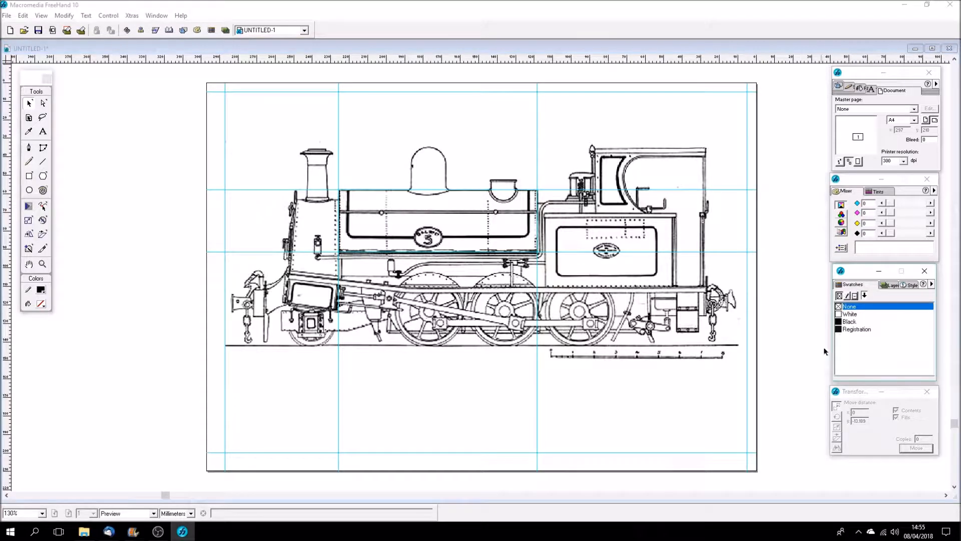
click(931, 284)
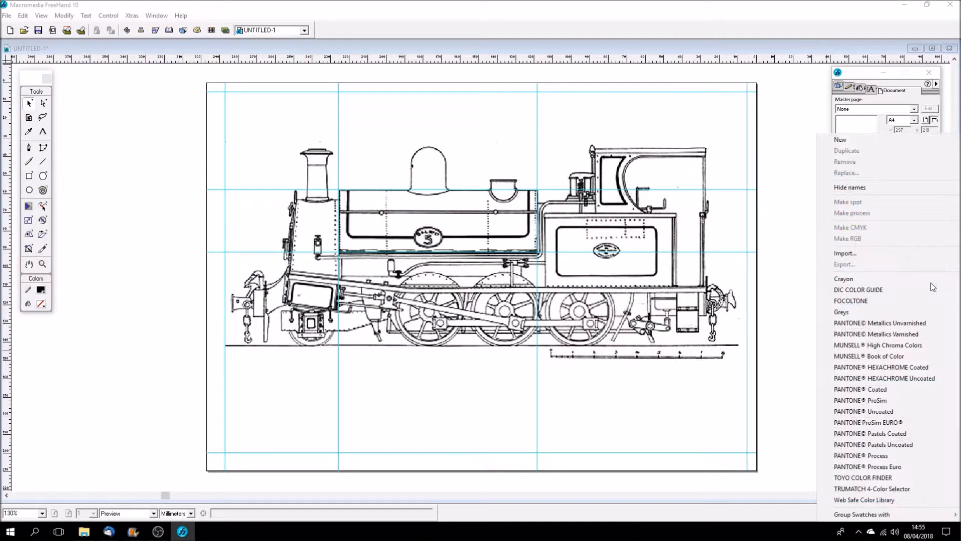
click(871, 389)
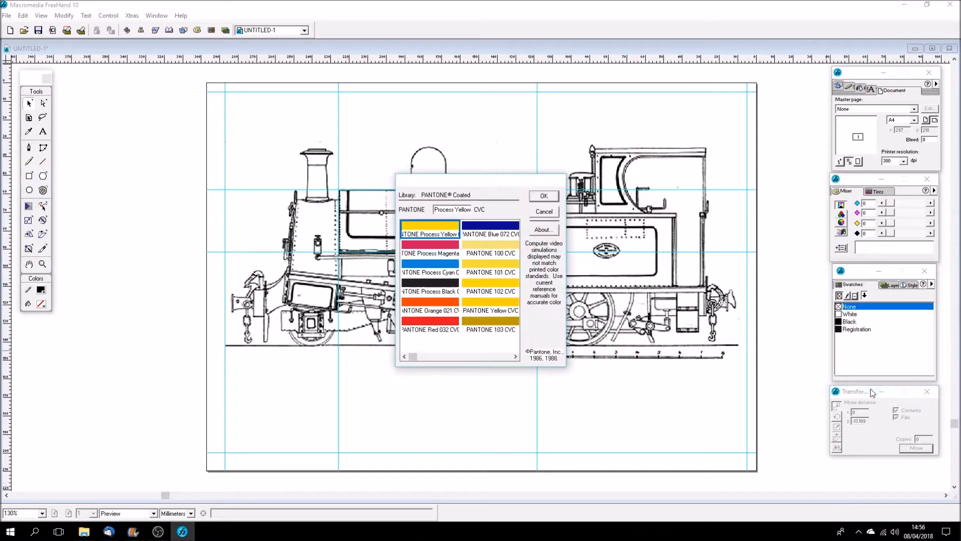
click(486, 356)
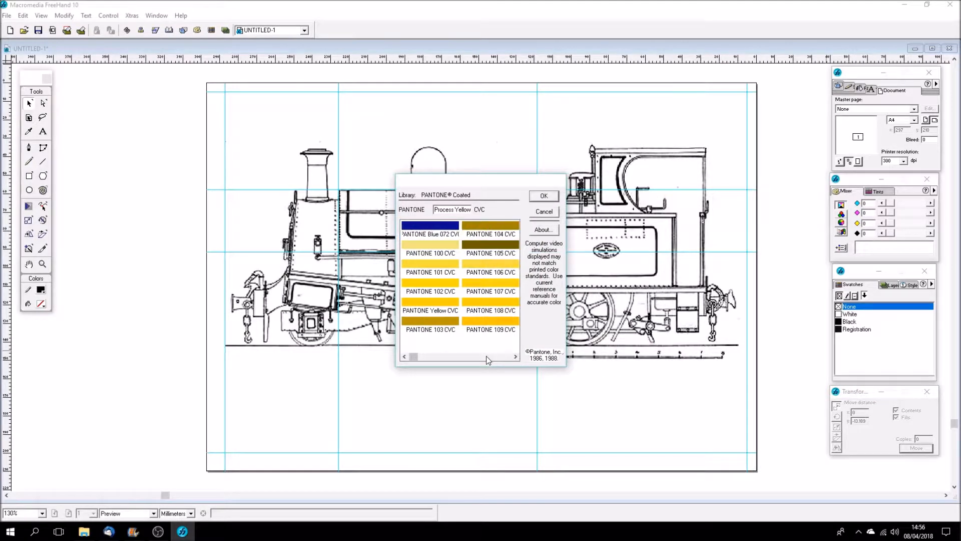
click(485, 356)
click(485, 356)
click(485, 355)
click(485, 356)
click(486, 356)
click(486, 356)
click(485, 356)
click(486, 356)
click(486, 355)
click(486, 356)
click(485, 356)
click(486, 356)
click(485, 356)
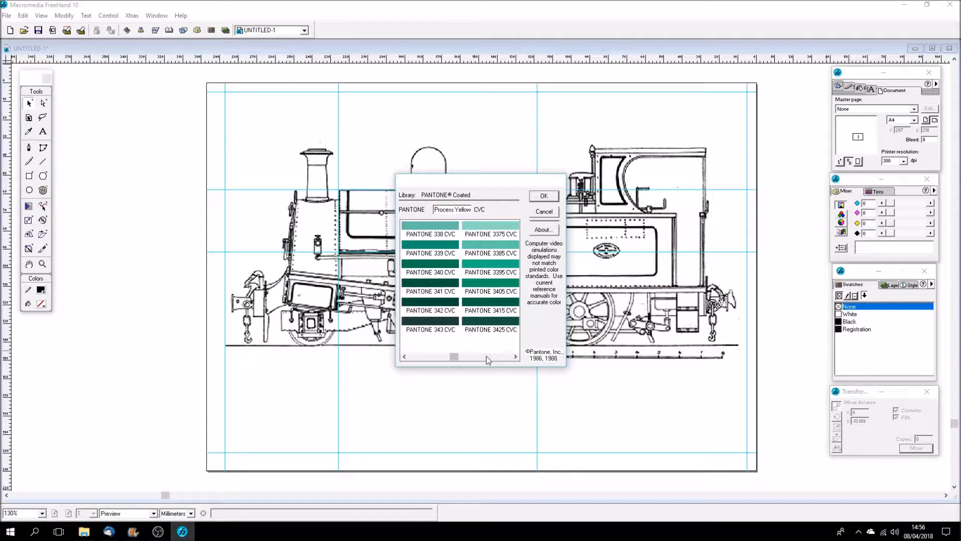
click(485, 356)
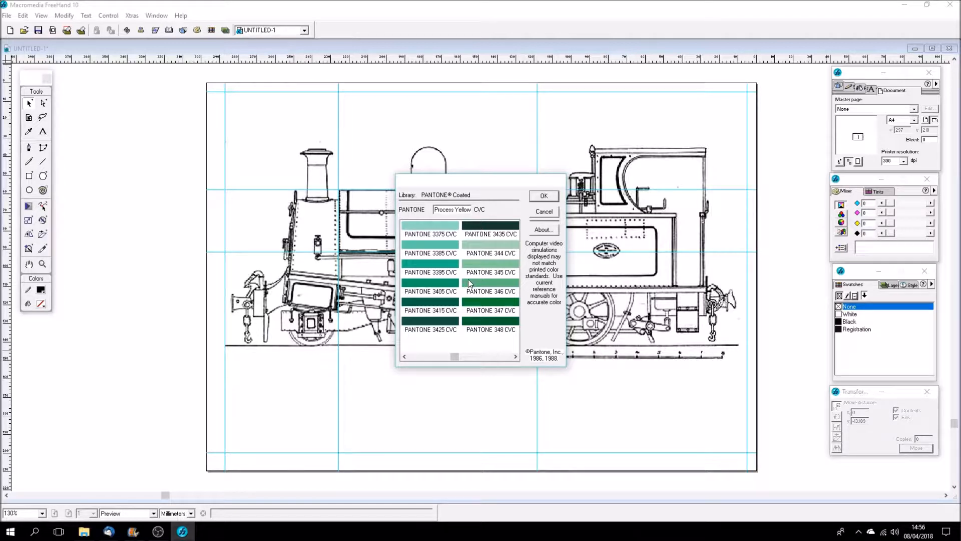
click(429, 268)
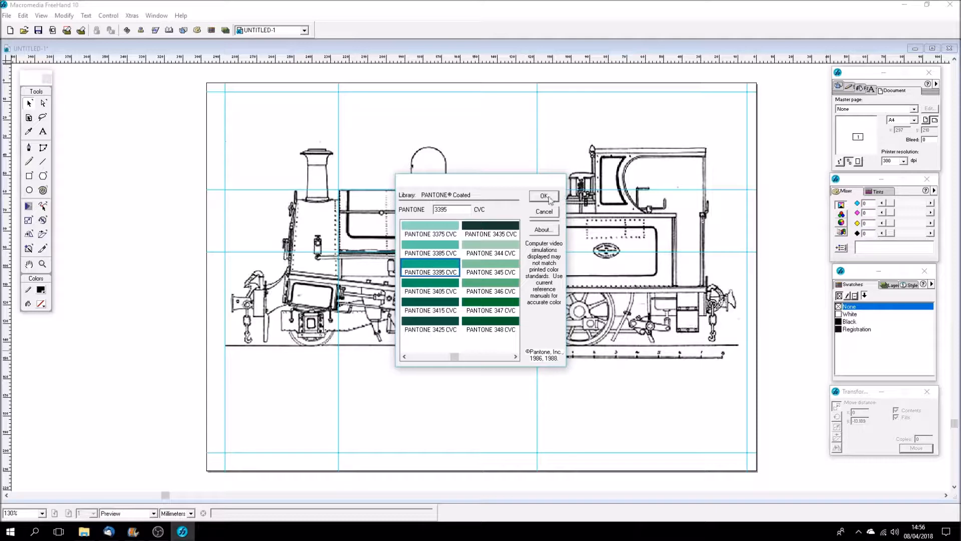
click(548, 197)
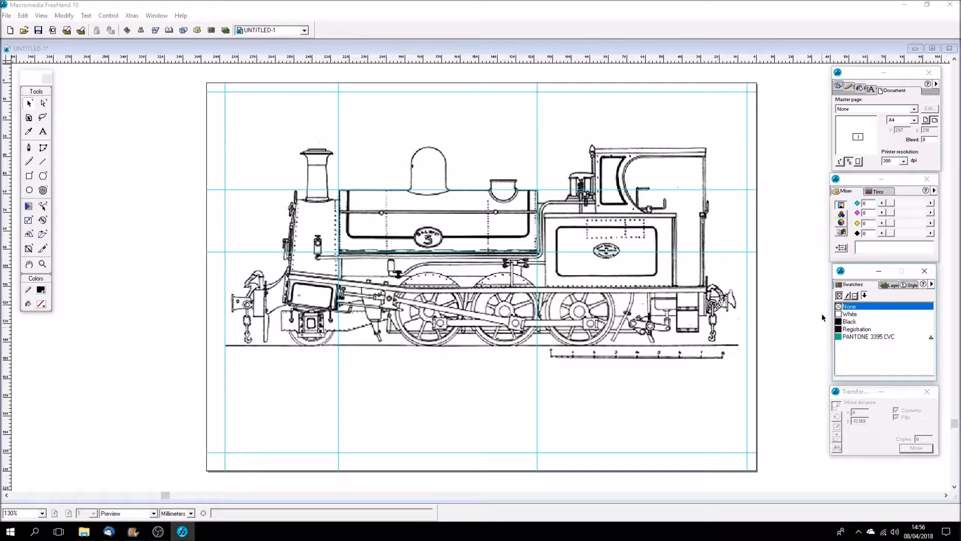
Add PANTONE Red 032 CVC from the PANTONE Coated library to the colour swatches.
click(932, 284)
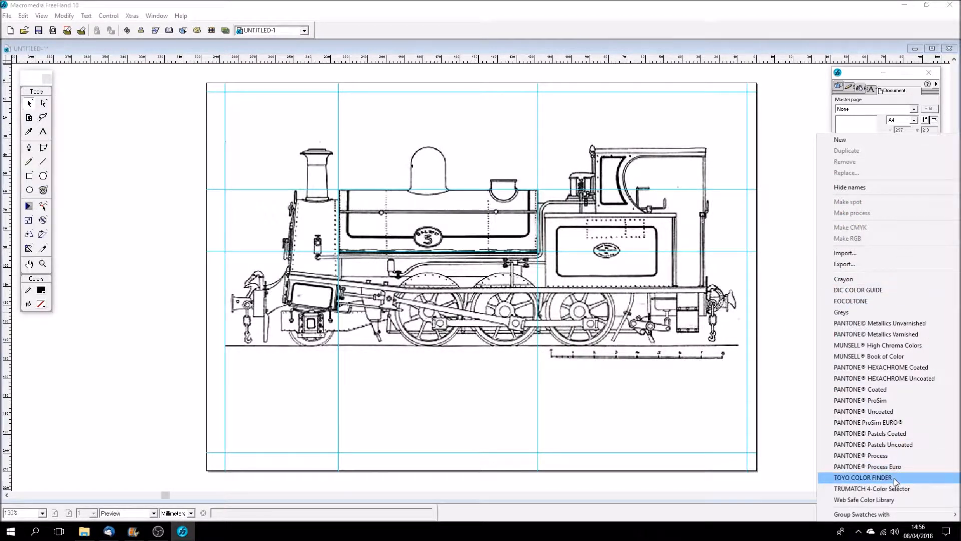
click(881, 389)
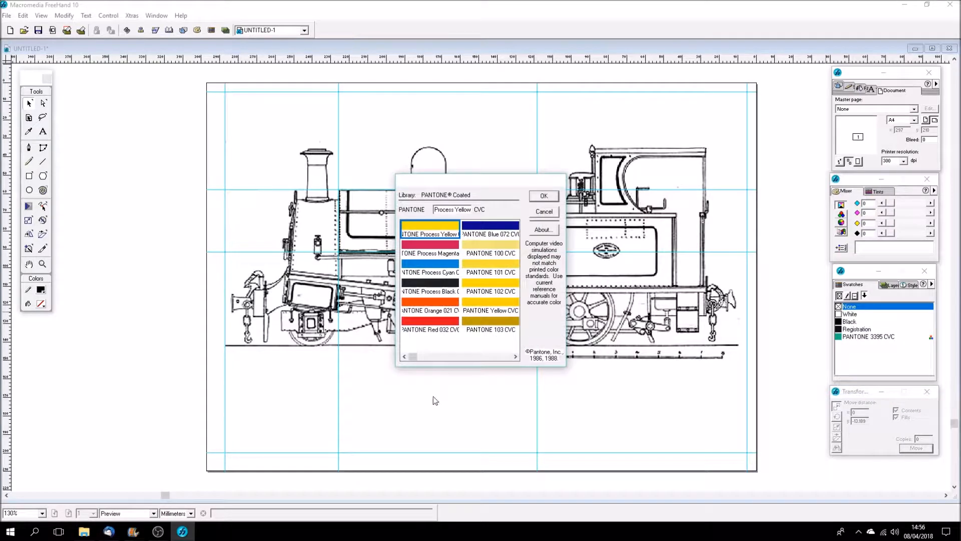
click(437, 328)
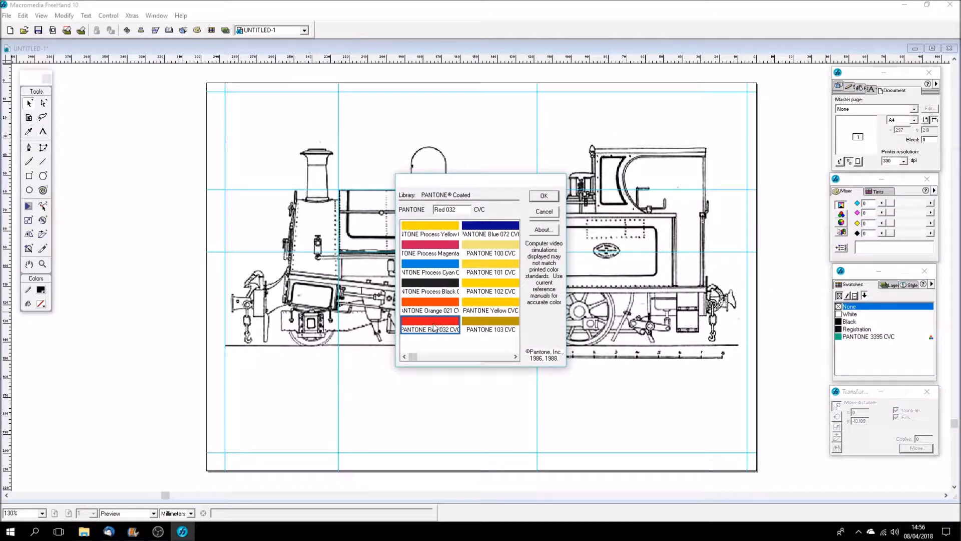
click(544, 196)
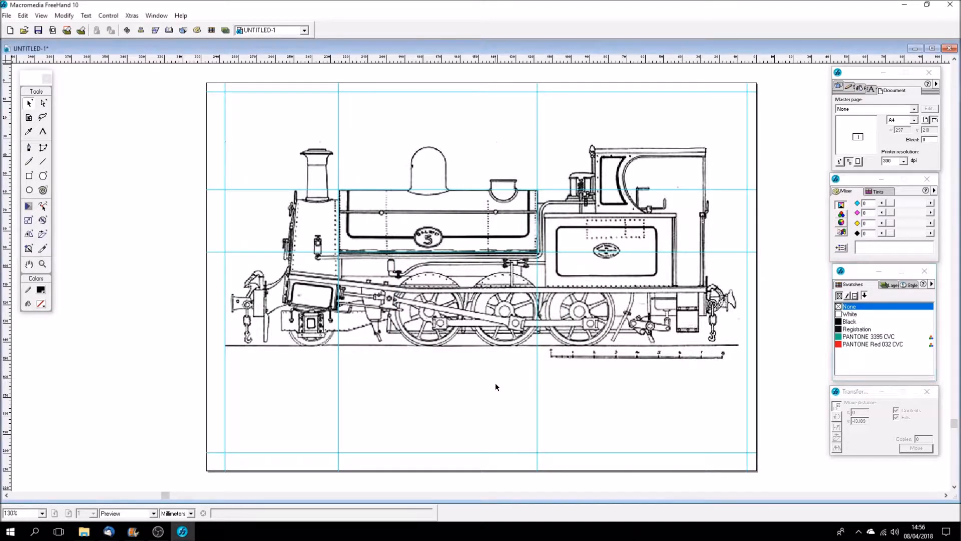
Place vertical guides on the left and right lining bands of the side tank and a horizontal guide along its lower lining band.
click(43, 264)
drag(330, 175, 561, 290)
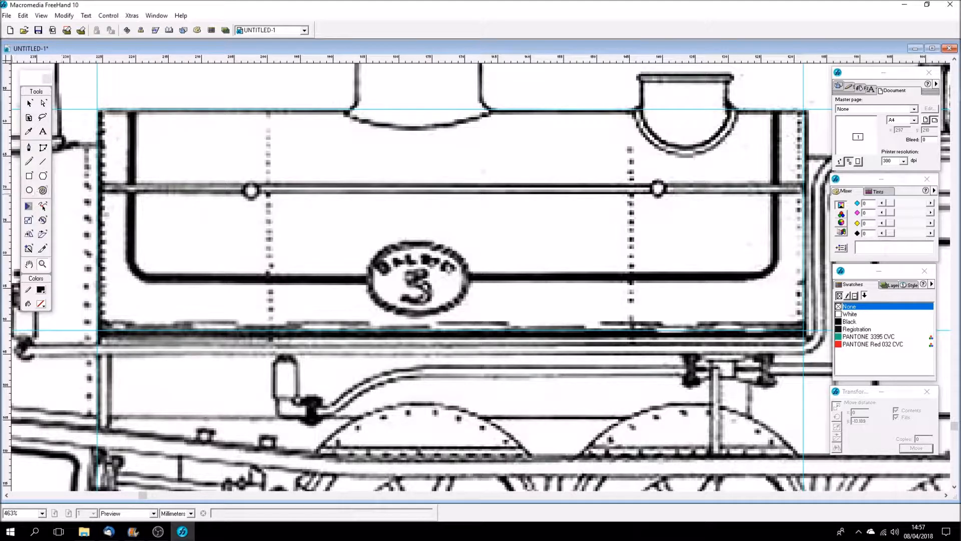
drag(6, 198, 131, 215)
drag(8, 194, 776, 257)
drag(320, 59, 317, 277)
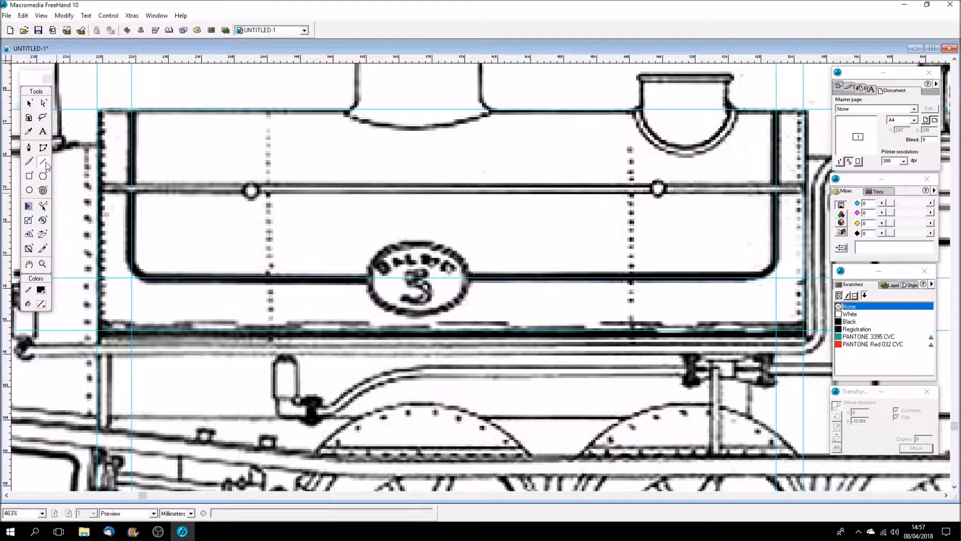
Draw a vertical line over the tank's left lining band between the guides and set its stroke width to 4 pt.
mouse_move(132, 113)
mouse_down()
mouse_move(151, 183)
mouse_move(133, 280)
mouse_up()
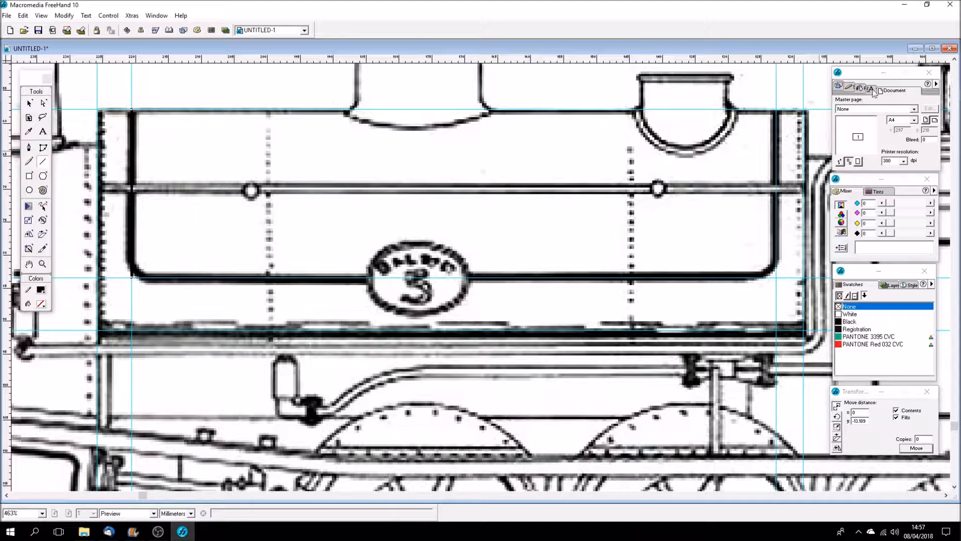
click(854, 88)
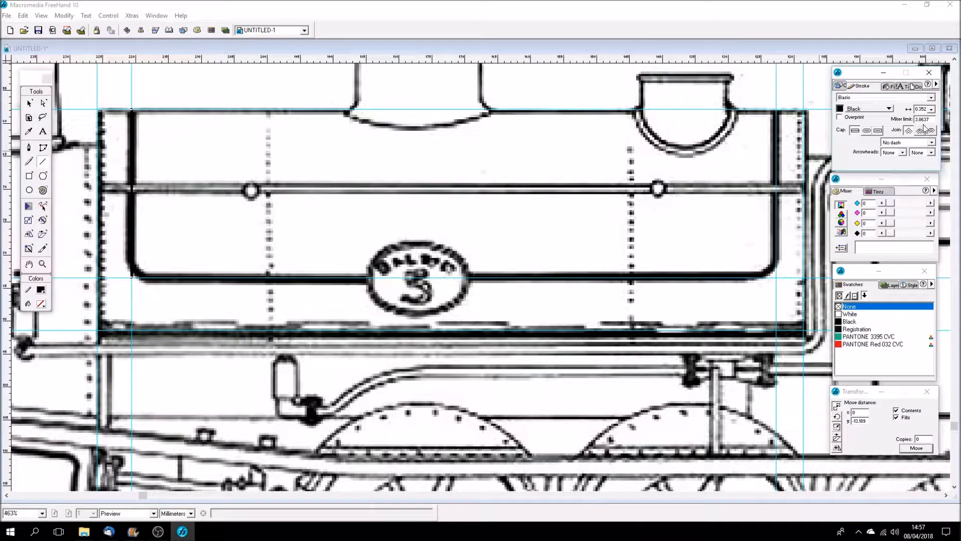
click(932, 110)
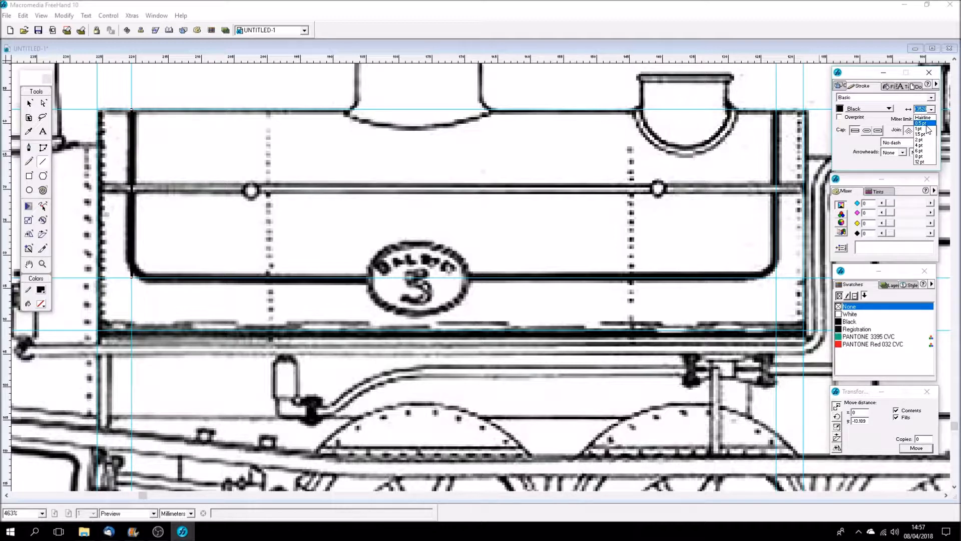
click(926, 126)
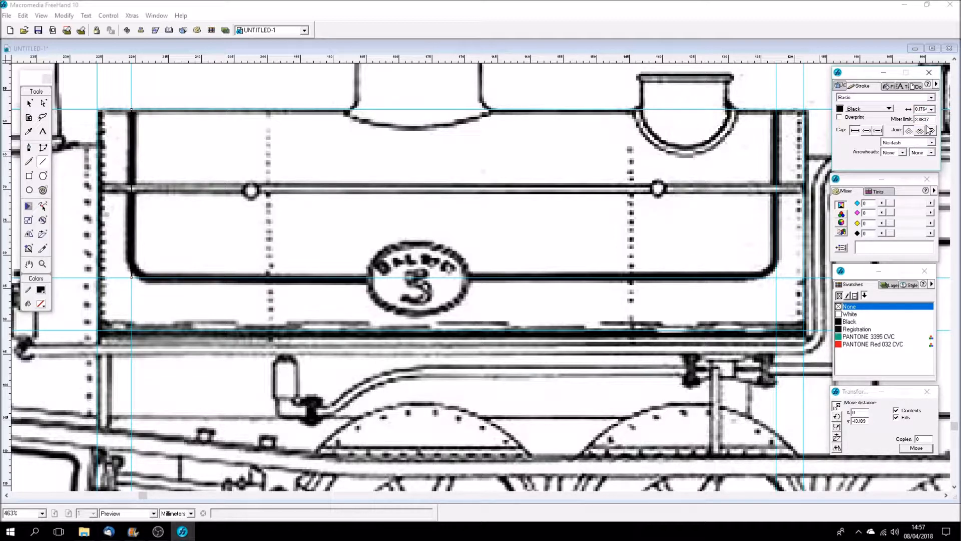
click(932, 110)
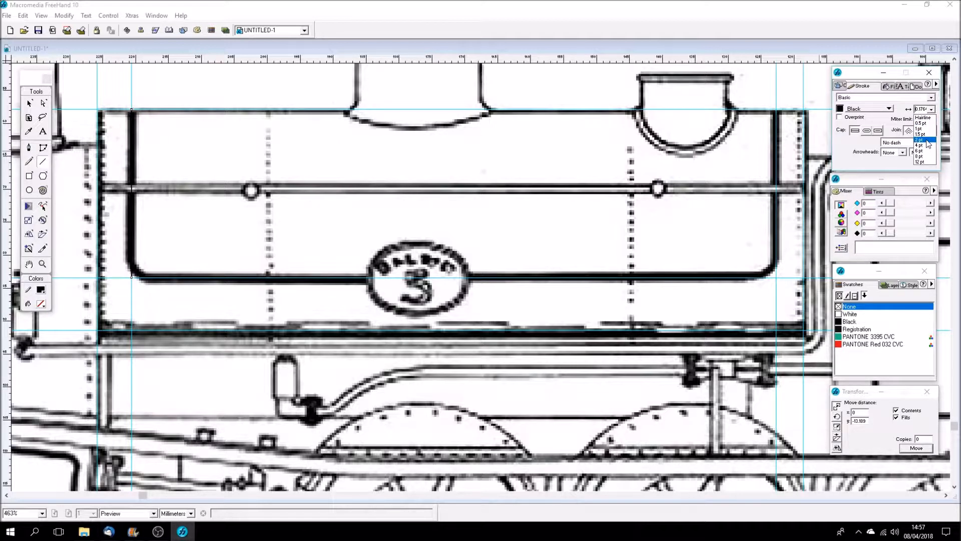
click(927, 140)
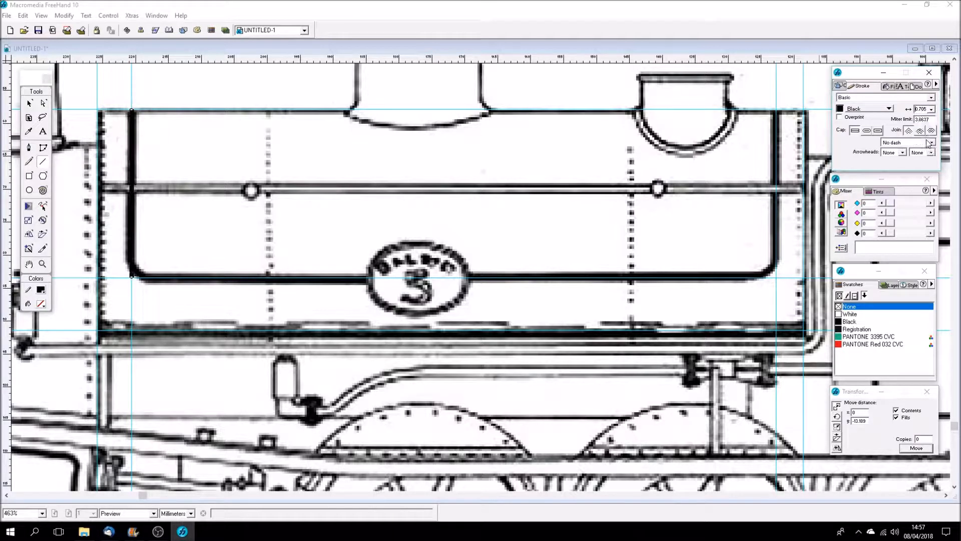
click(932, 109)
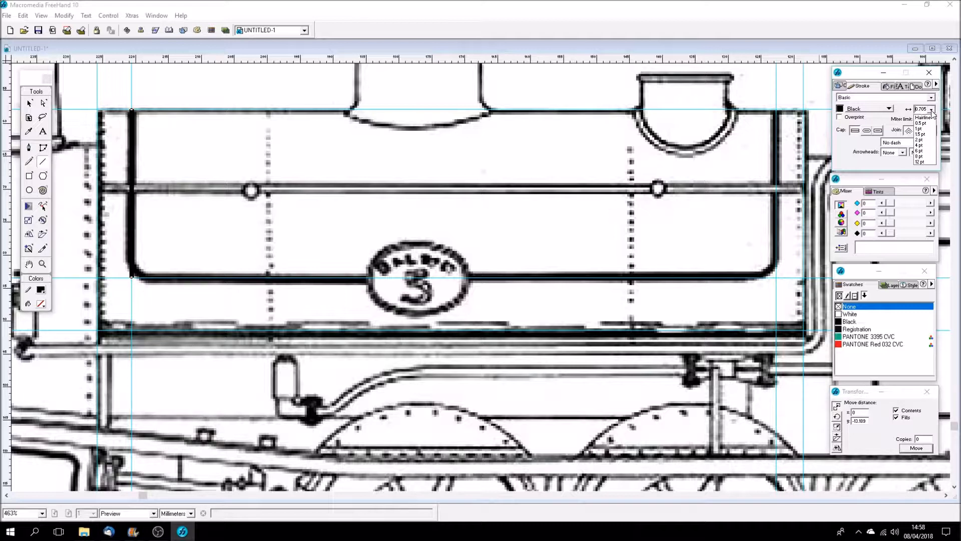
click(921, 145)
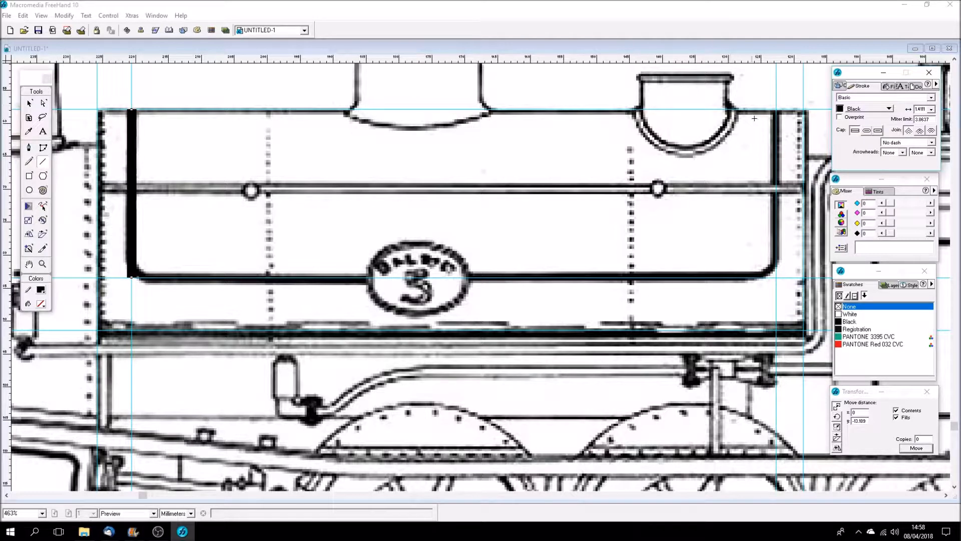
Draw lines over the tank's right and lower lining bands along the guides, giving each a 4 pt stroke.
mouse_move(776, 114)
mouse_down()
mouse_move(785, 236)
mouse_move(775, 277)
mouse_up()
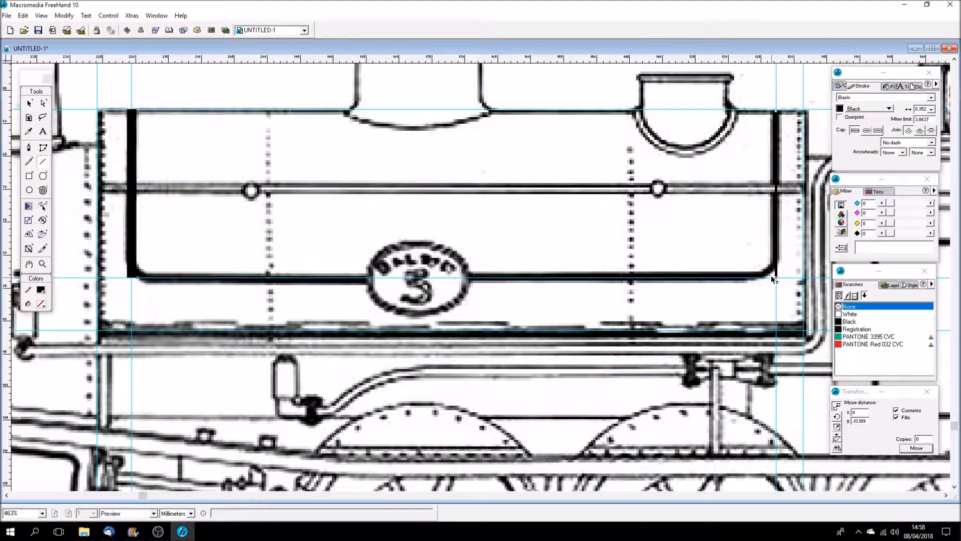
click(931, 109)
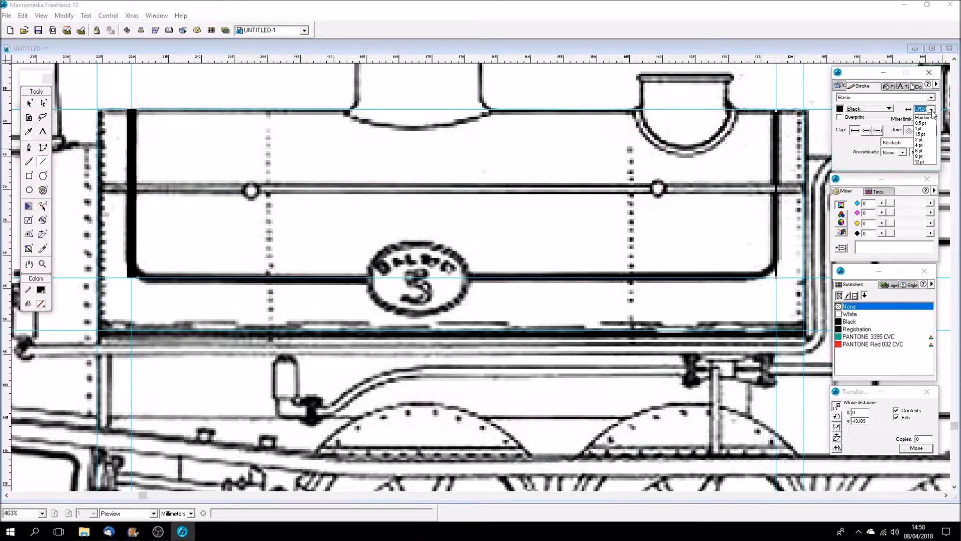
click(921, 145)
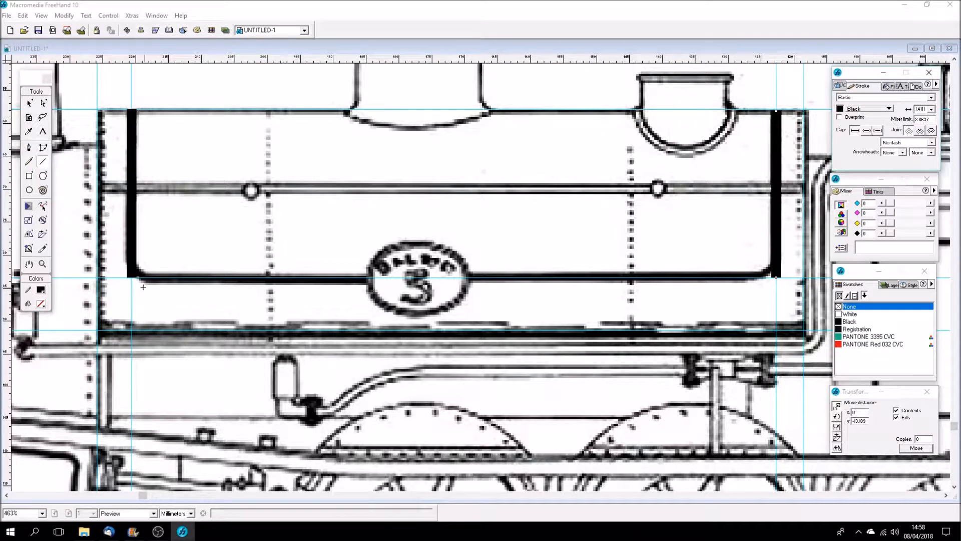
mouse_move(133, 279)
mouse_down()
mouse_move(497, 335)
mouse_move(672, 314)
mouse_move(776, 277)
mouse_up()
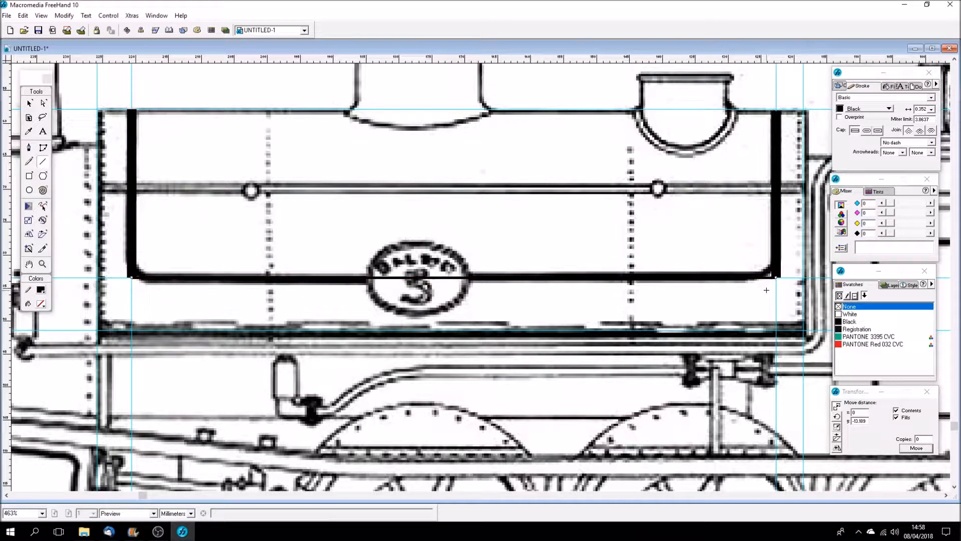
click(932, 109)
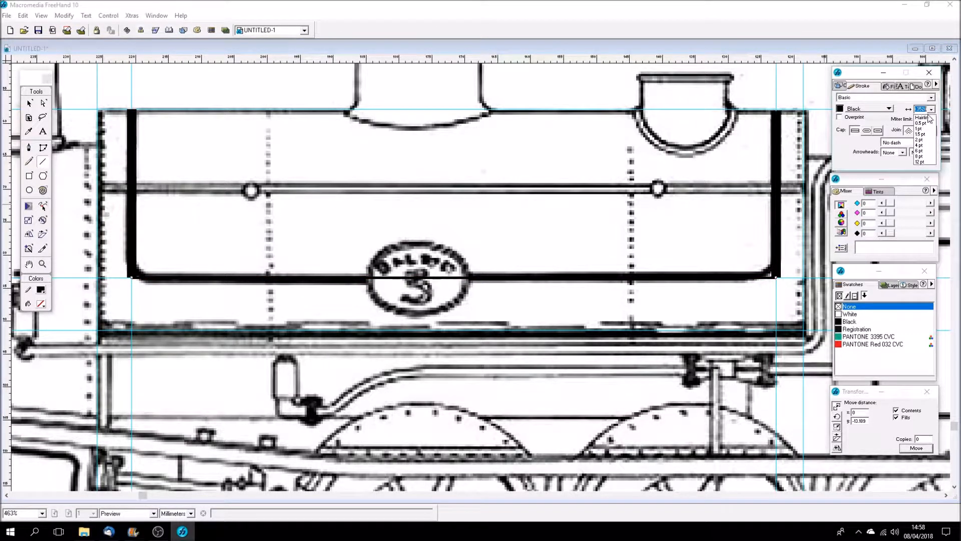
click(926, 145)
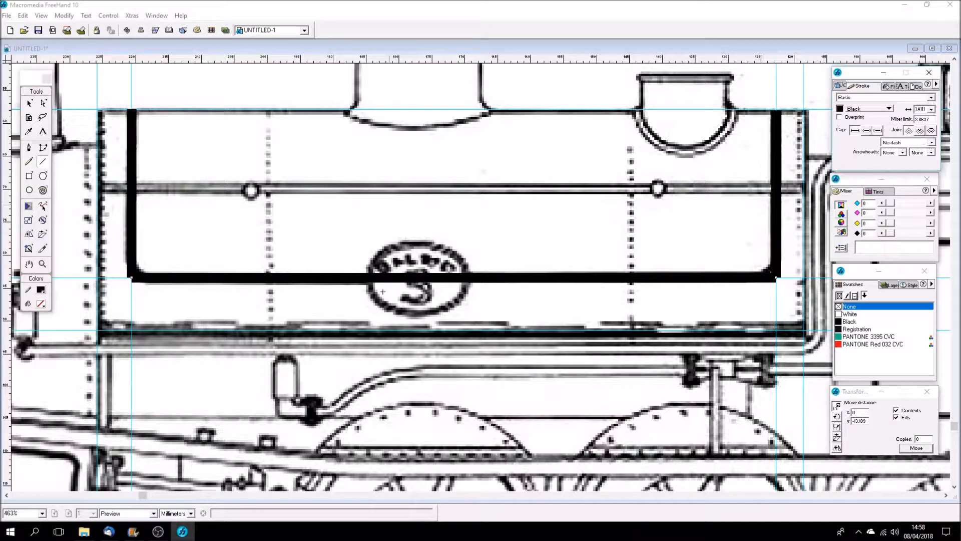
Draw a circle about 7 mm across on the lower lining line near its left end, set its stroke to 4 pt and ungroup it.
click(29, 190)
shift+drag(179, 232, 214, 277)
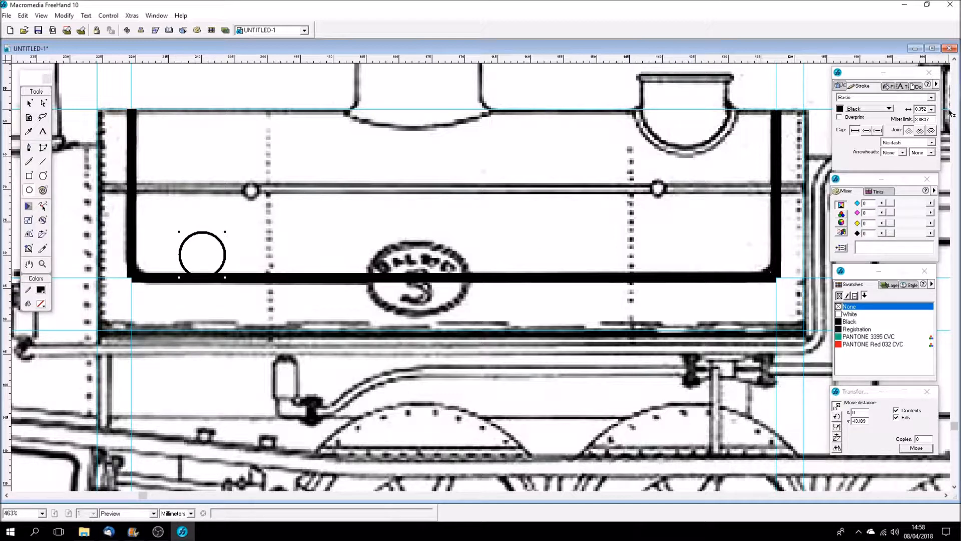
click(932, 109)
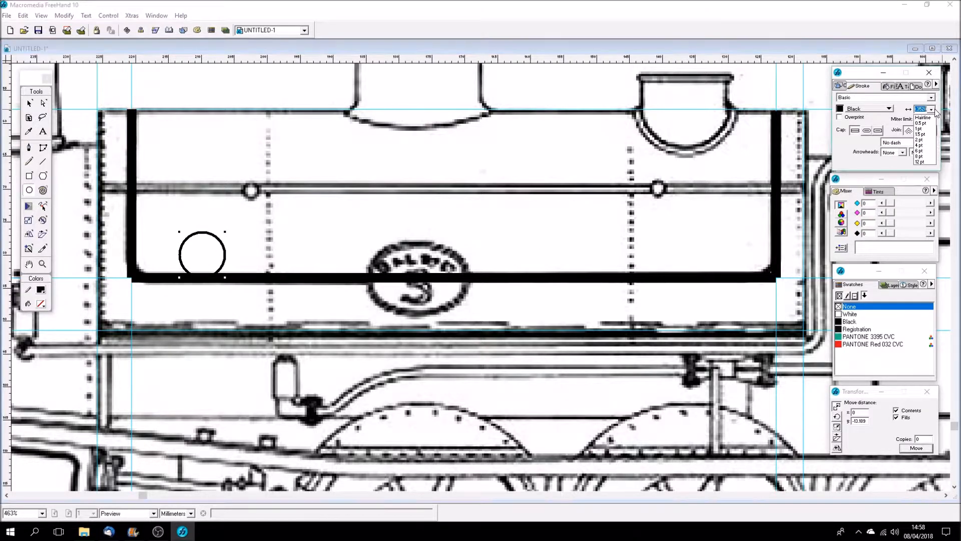
click(919, 145)
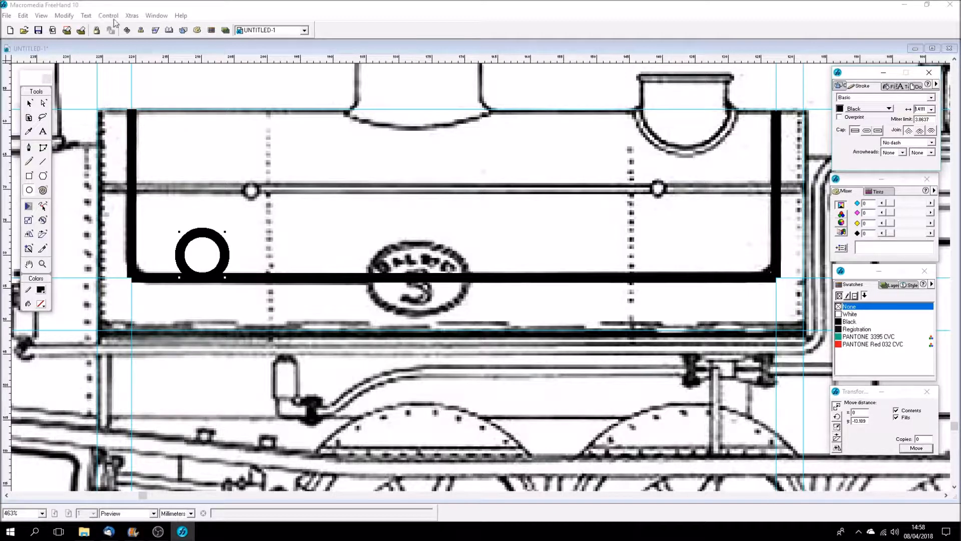
click(63, 15)
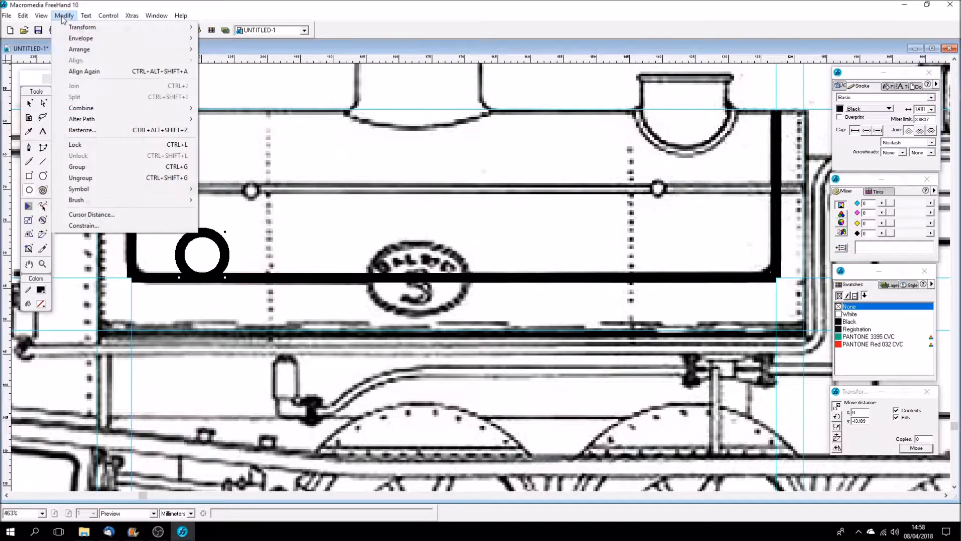
click(84, 178)
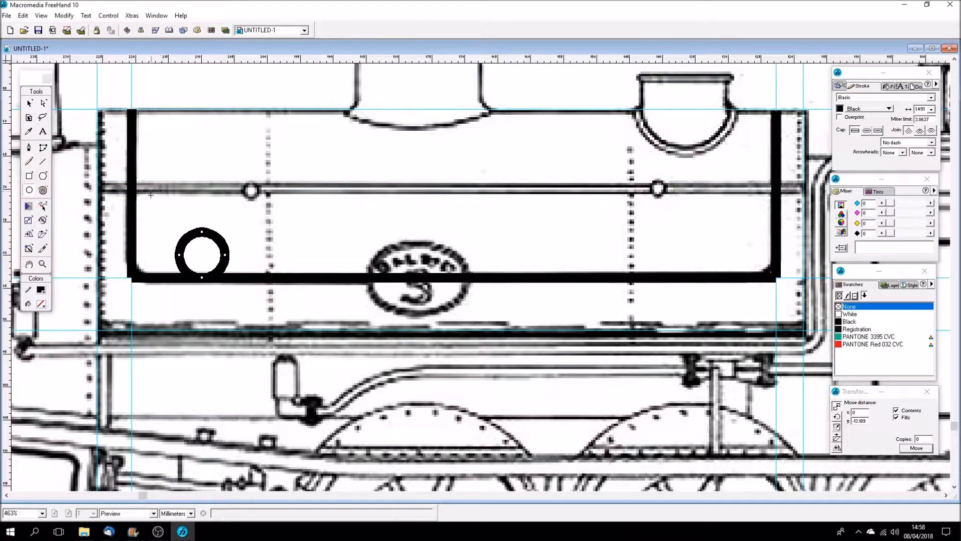
Cut the circle on the lower lining line at its left, right and bottom points with the Knife tool.
drag(155, 206, 275, 317)
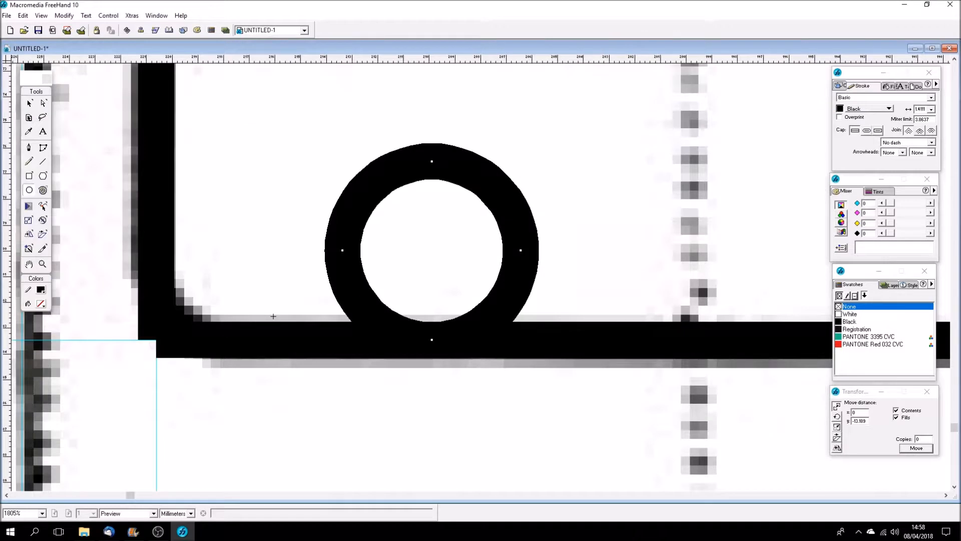
click(42, 248)
drag(324, 251, 328, 251)
drag(356, 246, 400, 249)
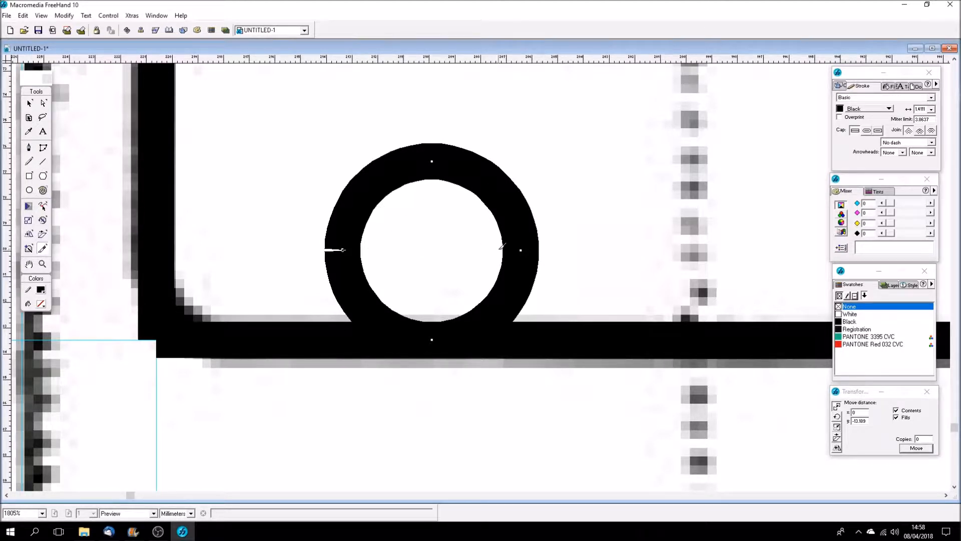
drag(503, 248, 581, 245)
drag(435, 310, 433, 375)
Delete the upper half of the cut circle, keeping the two lower quarter arcs.
click(29, 103)
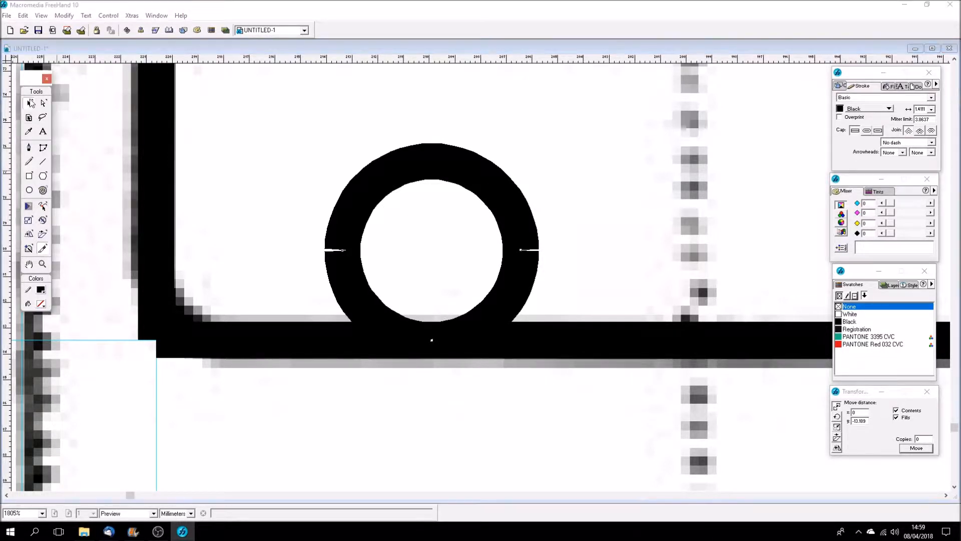
click(369, 205)
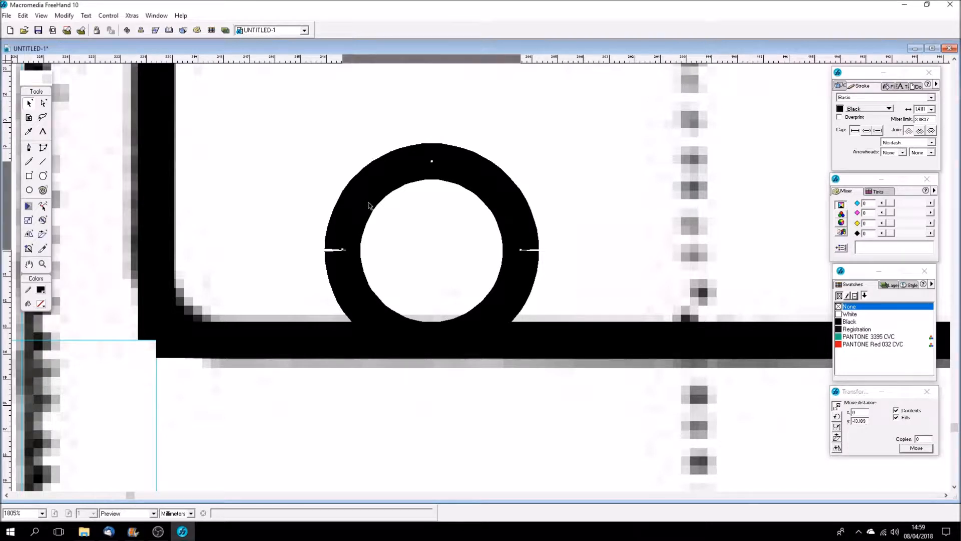
key(Delete)
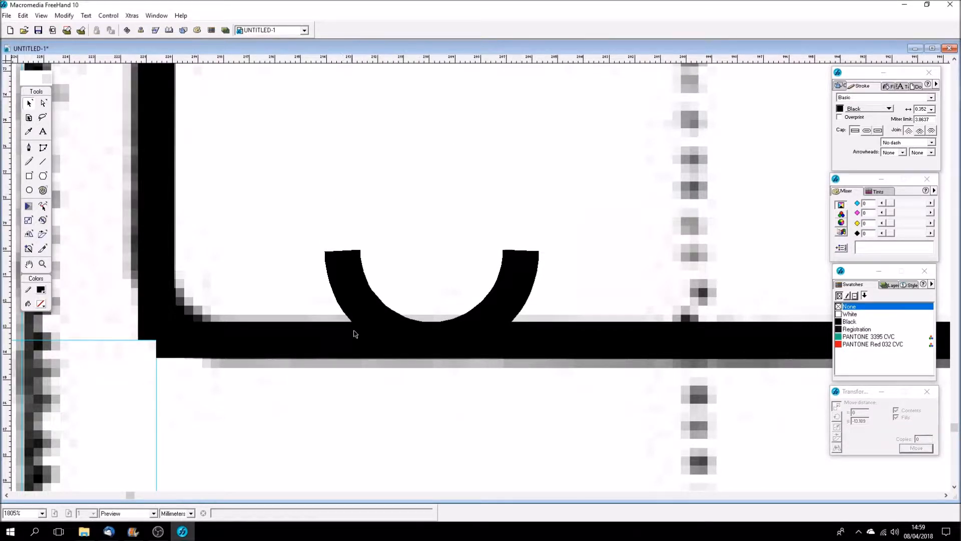
Move the left quarter arc into the tank lining's lower left corner and shorten both adjoining lines to the arc's ends.
drag(375, 315, 186, 312)
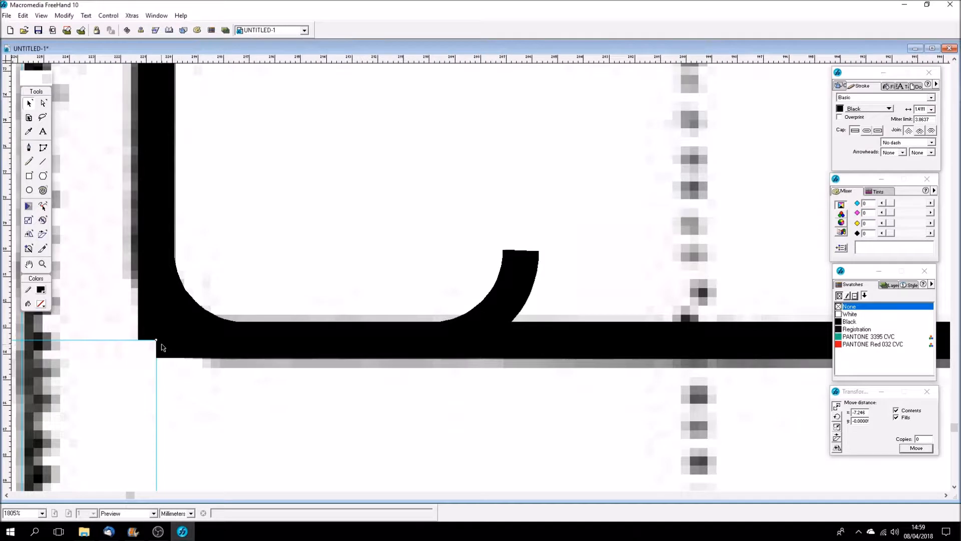
drag(159, 340, 245, 340)
click(149, 337)
mouse_move(157, 340)
mouse_down()
mouse_move(175, 241)
mouse_move(157, 199)
mouse_move(157, 251)
mouse_up()
click(213, 267)
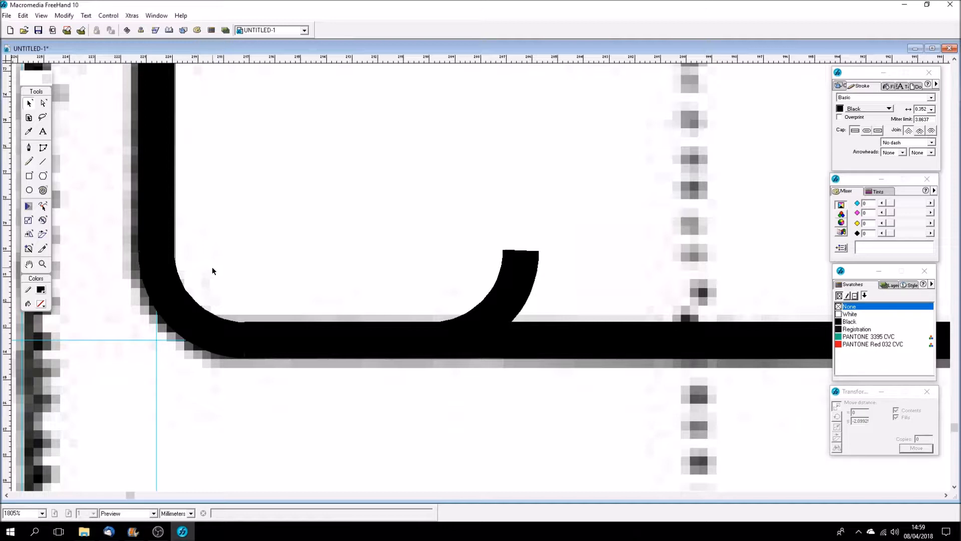
Move the remaining quarter arc into the tank lining's lower right corner and shorten both adjoining lines to the arc's ends.
key(ctrl+1)
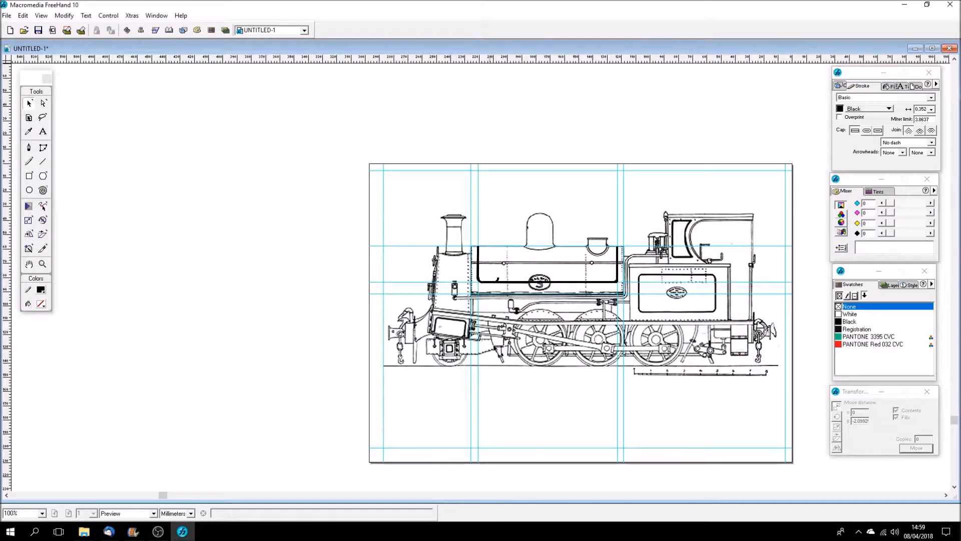
mouse_move(498, 282)
mouse_down()
mouse_move(620, 281)
mouse_move(607, 276)
mouse_move(630, 301)
mouse_up()
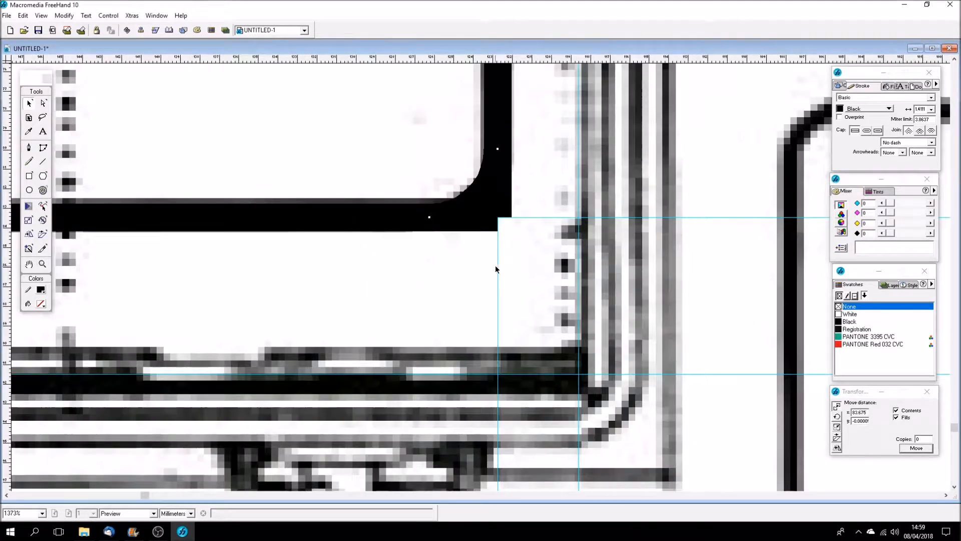
drag(482, 201, 481, 198)
click(531, 249)
click(503, 215)
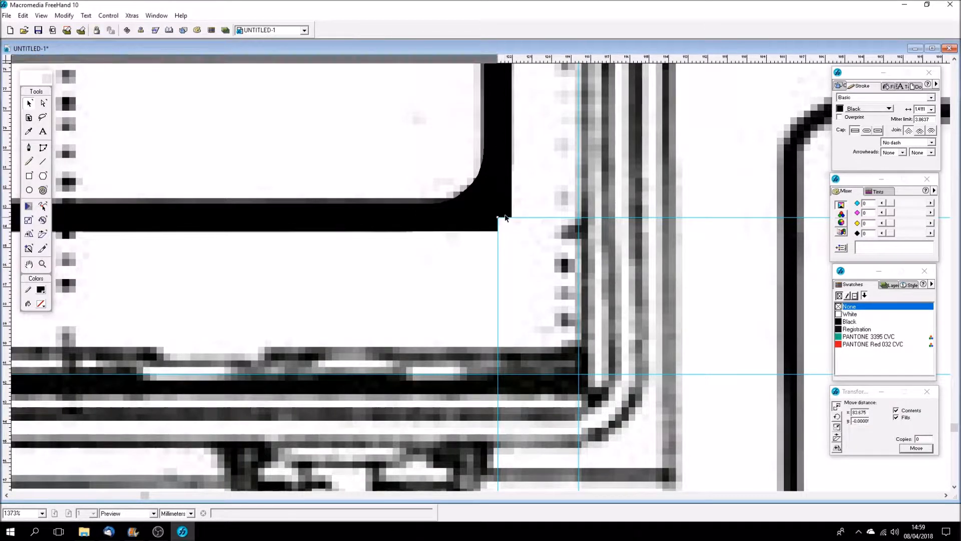
drag(499, 216, 426, 219)
drag(425, 220, 429, 218)
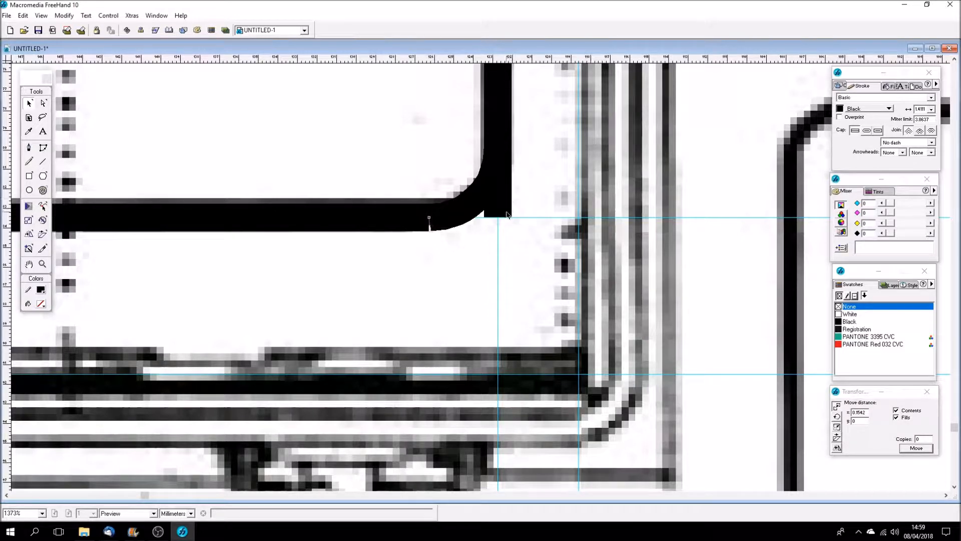
mouse_move(499, 216)
mouse_down()
mouse_move(515, 176)
mouse_move(500, 131)
mouse_move(499, 152)
mouse_up()
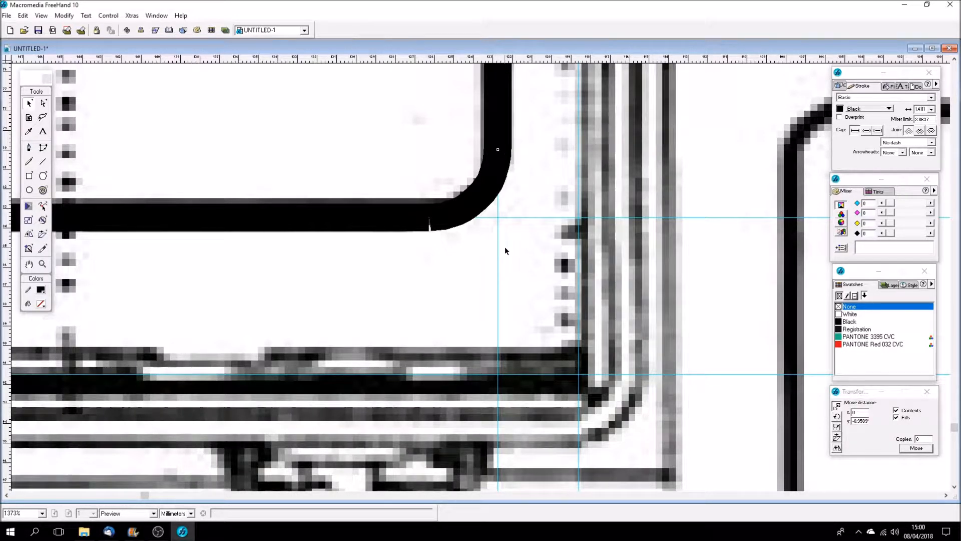
Select the lower right corner arc together with the adjoining lining line and join them into one path.
shift+click(481, 200)
click(64, 15)
click(74, 86)
click(64, 16)
click(92, 98)
click(310, 179)
key(ctrl+1)
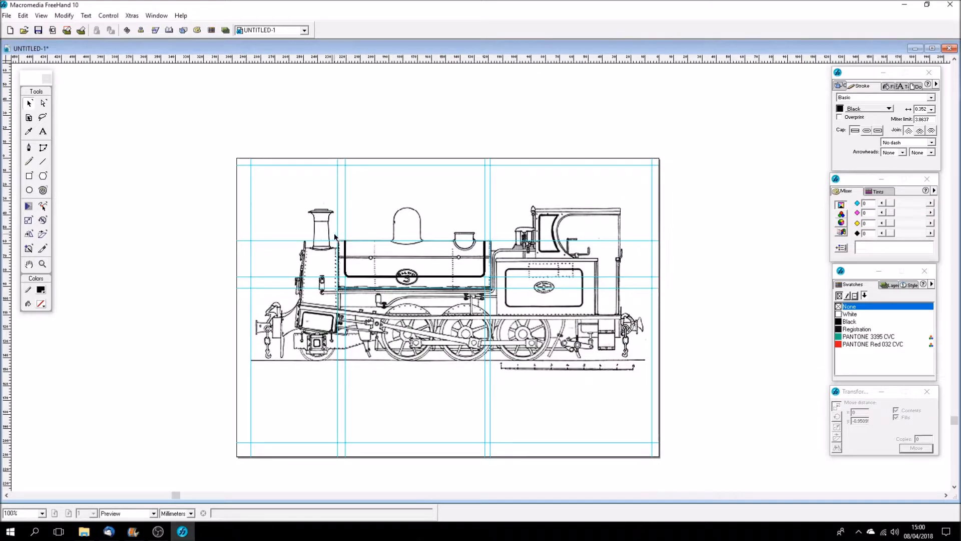
Join the lining pieces at the tank's lower left corner into a single path.
ctrl+drag(364, 289, 366, 294)
click(450, 353)
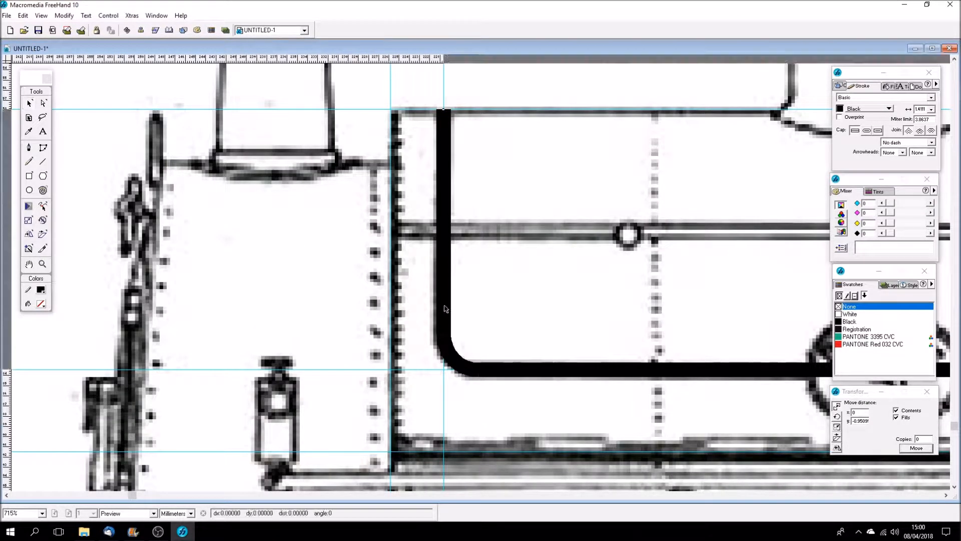
click(60, 16)
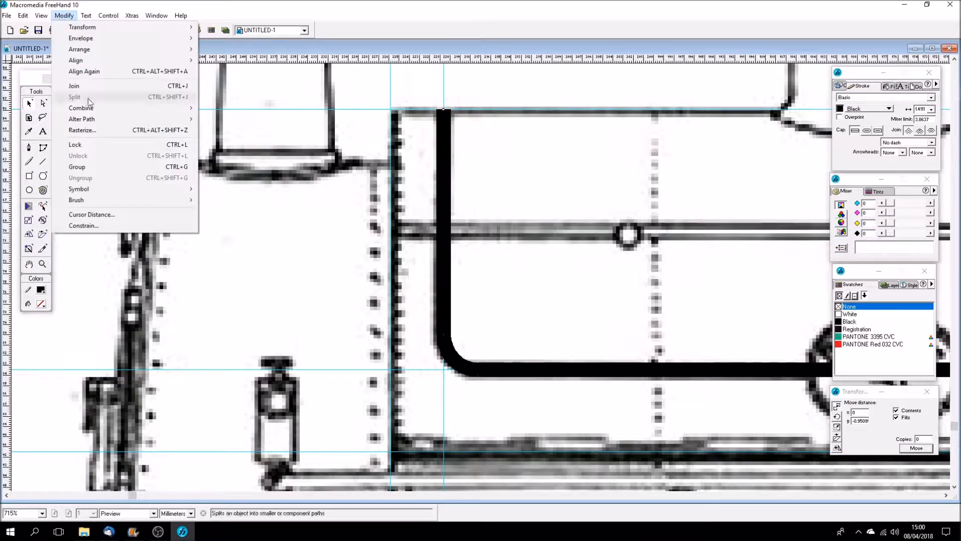
click(97, 91)
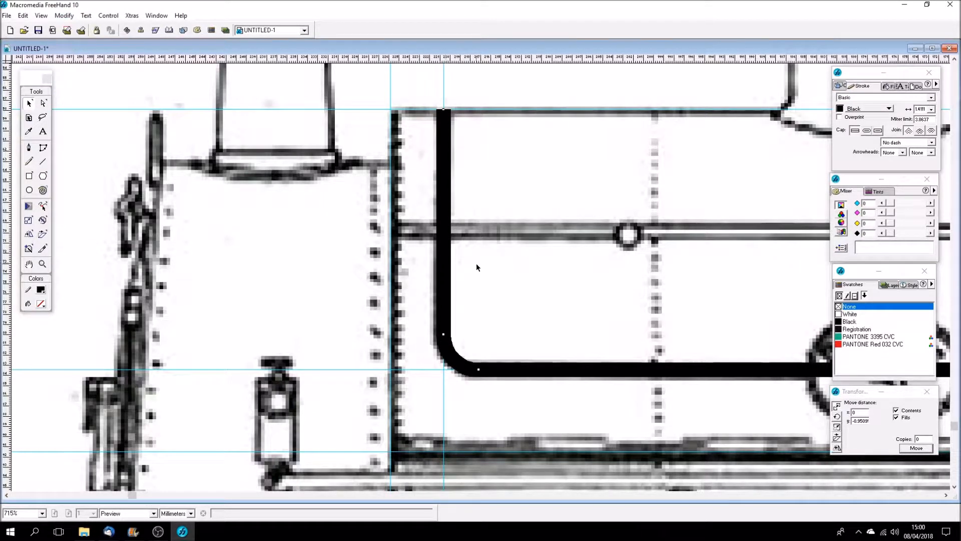
Apply PANTONE Red 032 CVC to the stroke of the joined tank lining and deselect it.
drag(839, 344, 721, 370)
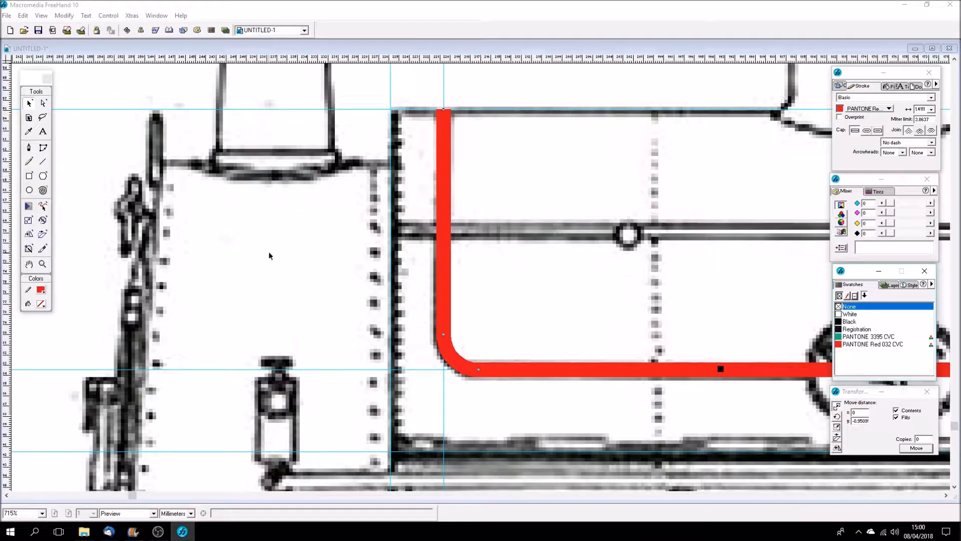
click(265, 253)
ctrl+alt+click(214, 219)
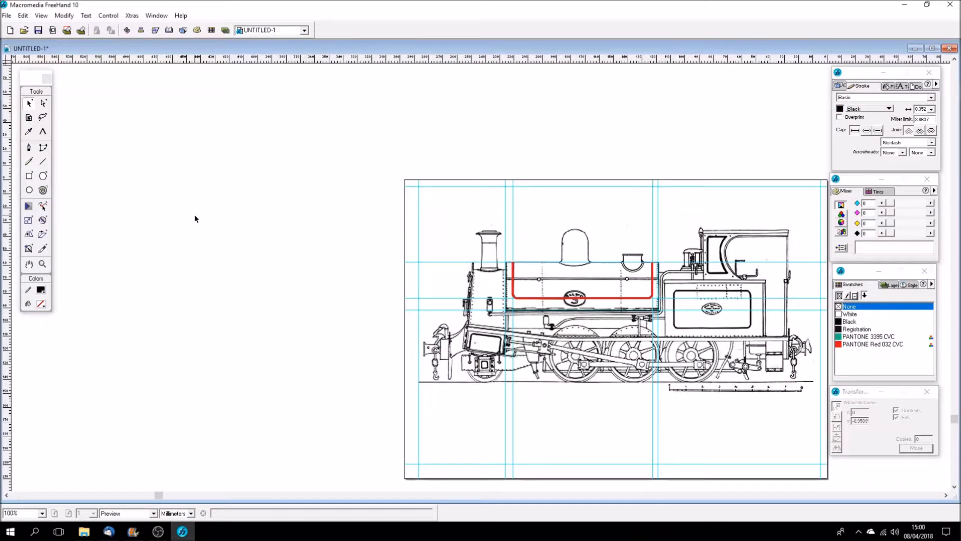
Draw a rectangle about 107 by 34 mm over the whole tank, along its outer guides.
key(ctrl+shift+w)
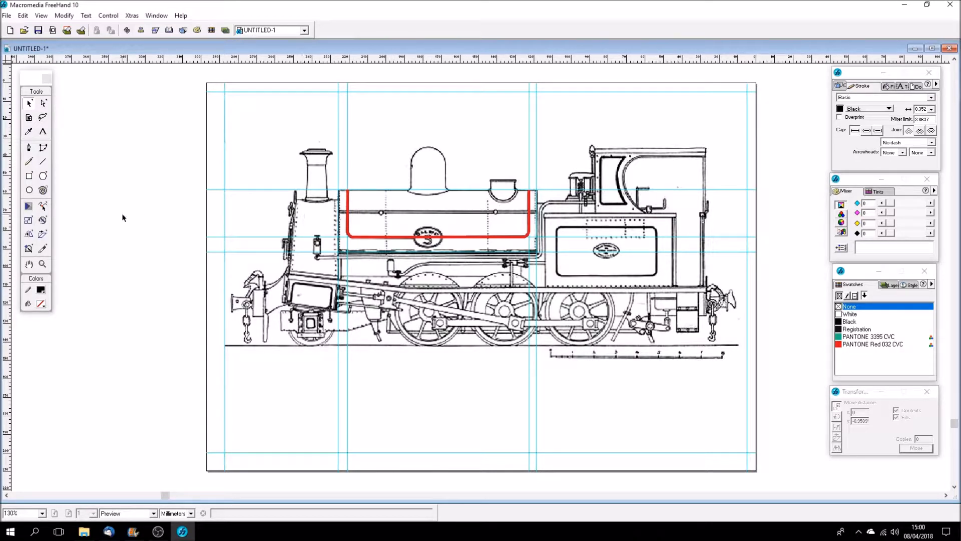
click(29, 176)
drag(338, 192, 536, 254)
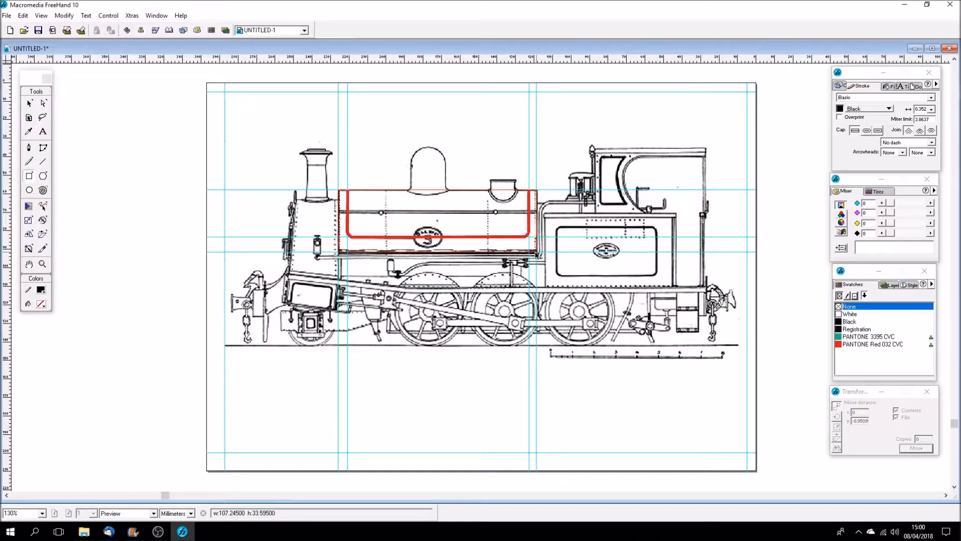
drag(536, 255, 536, 255)
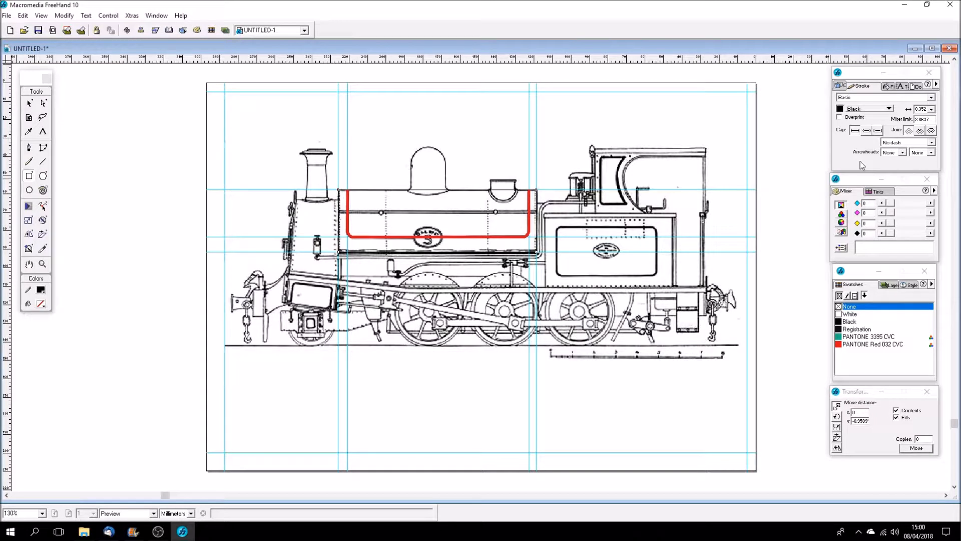
Send the tank rectangle to the back of its layer, behind the red lining.
click(65, 17)
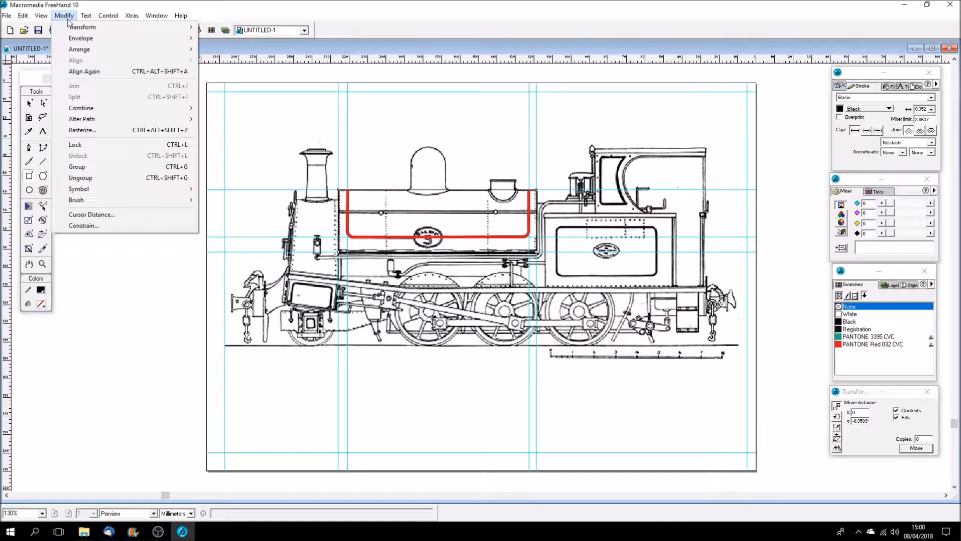
mouse_move(106, 20)
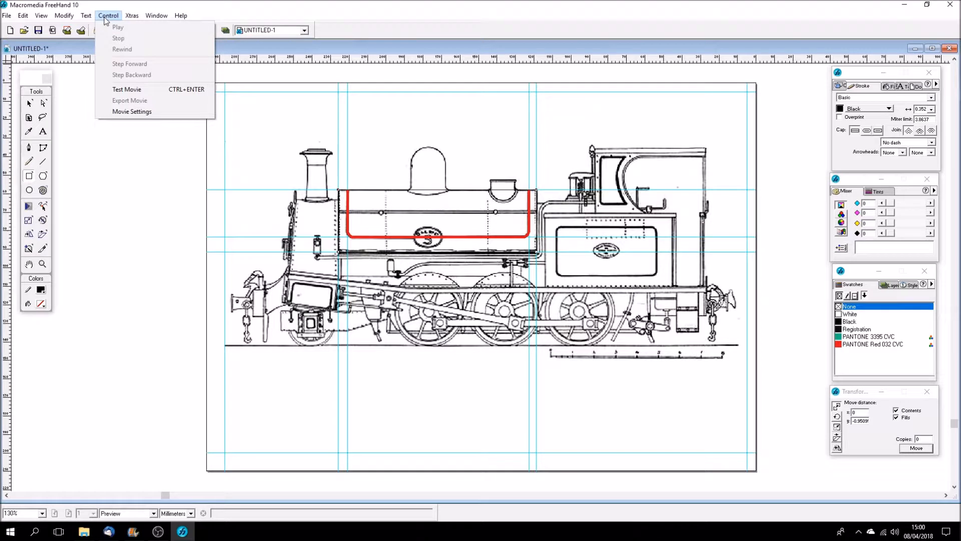
mouse_move(72, 19)
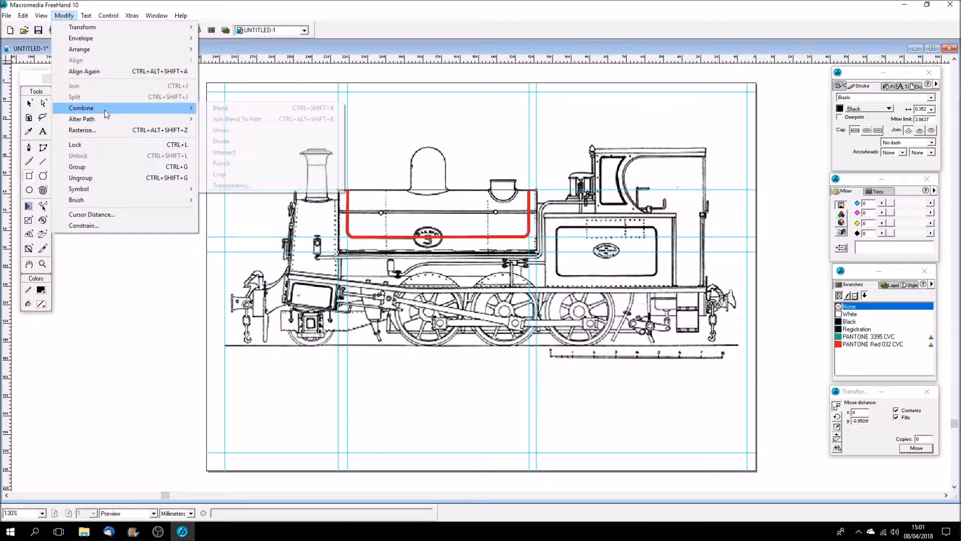
mouse_move(129, 50)
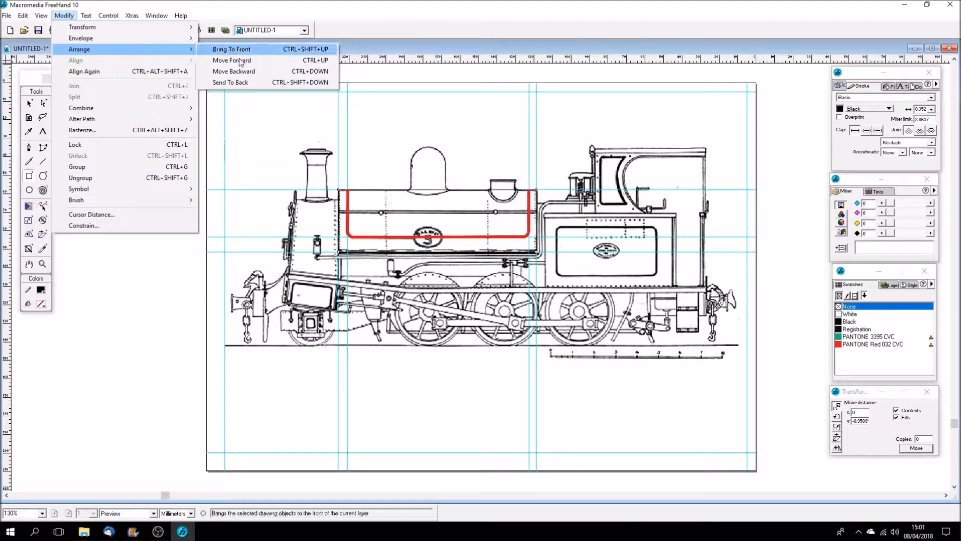
click(241, 84)
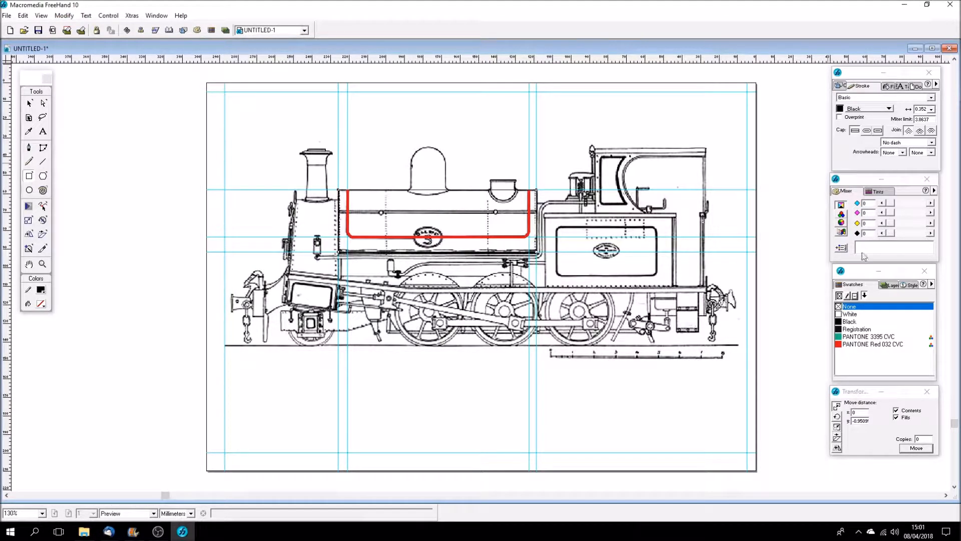
Set the tank rectangle's stroke to None, give it a Basic fill in PANTONE 3395 CVC and deselect it.
drag(838, 337, 839, 109)
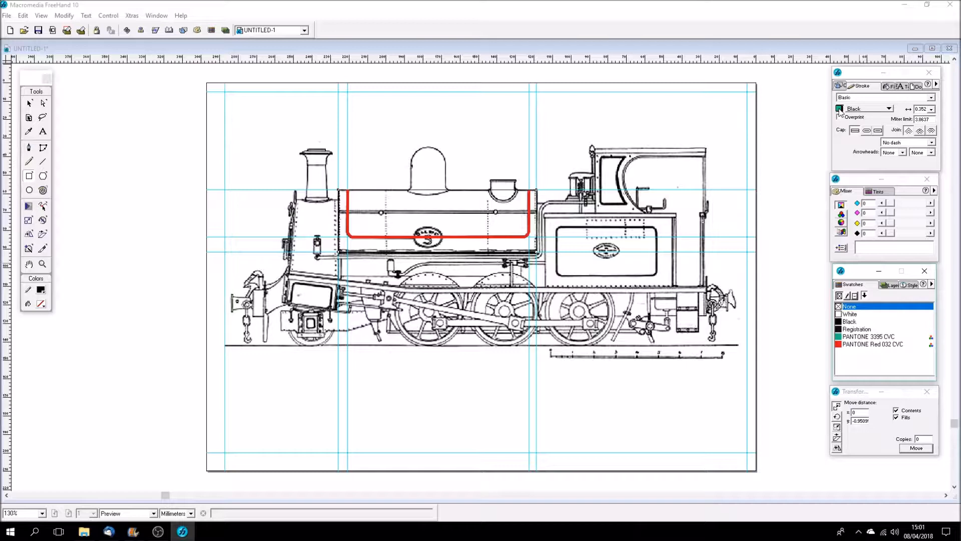
click(930, 98)
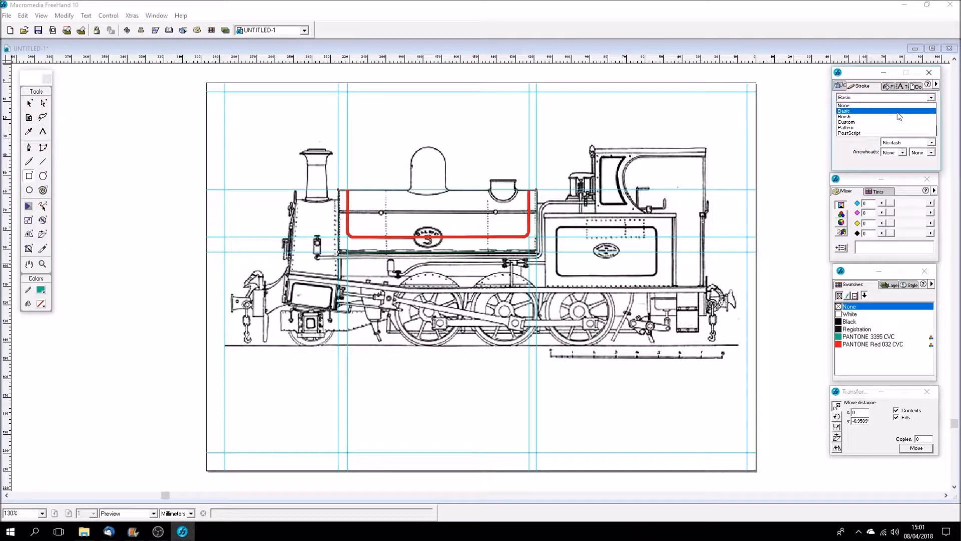
click(851, 105)
click(887, 90)
click(906, 100)
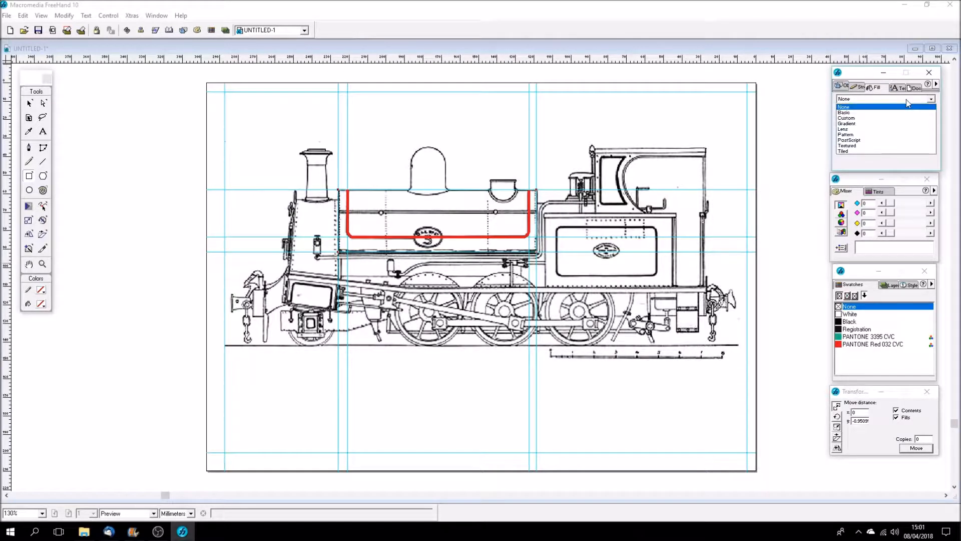
click(862, 111)
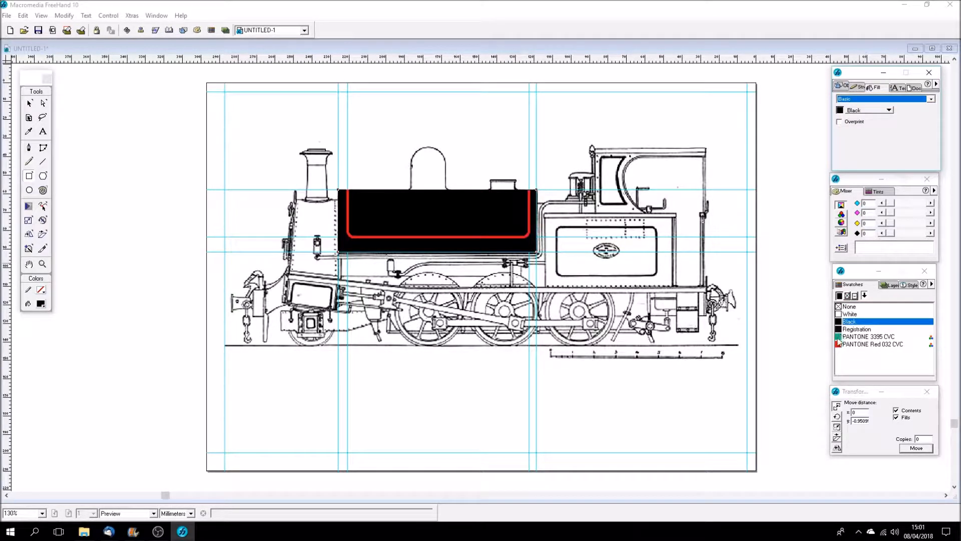
drag(840, 111, 841, 111)
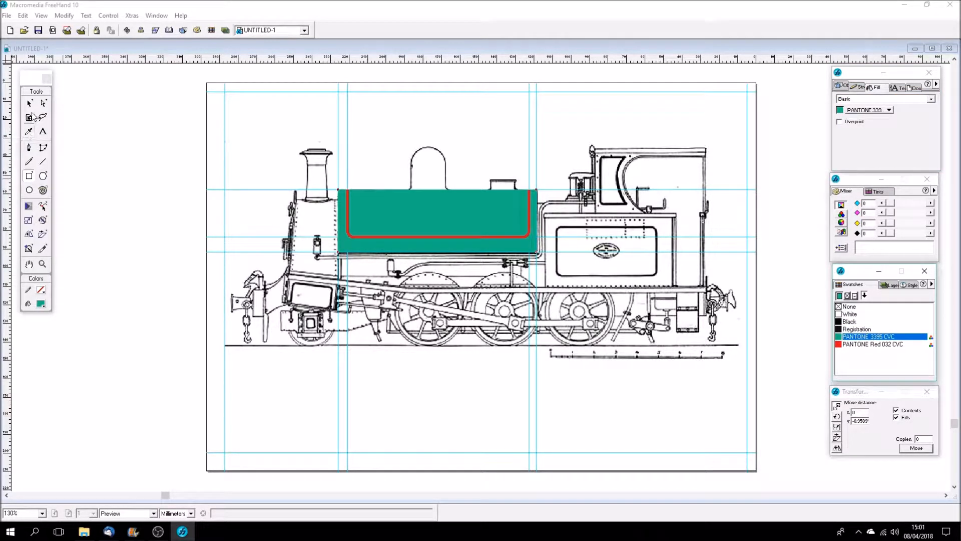
click(30, 104)
click(436, 364)
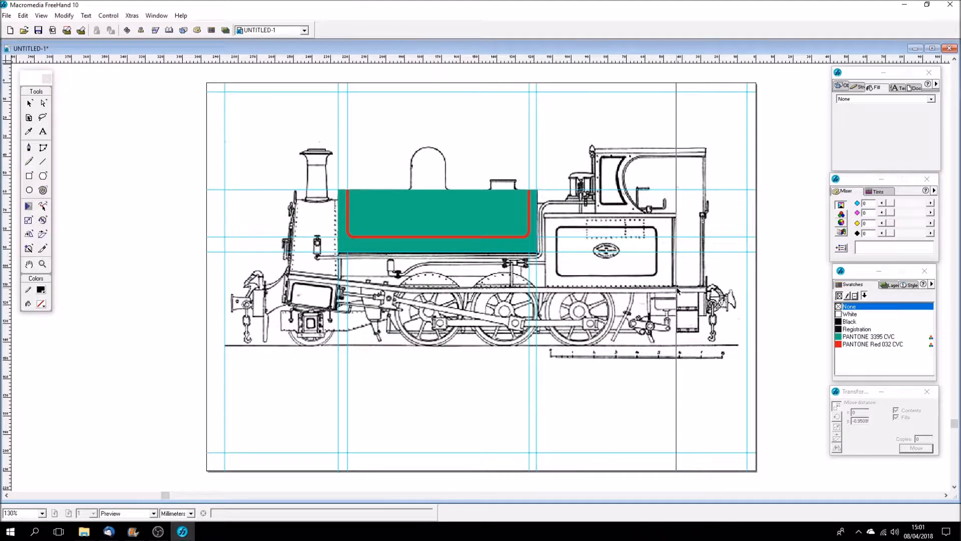
Move two vertical and two horizontal guides from the tank to the outer edges of the lined panel below the cab.
drag(675, 290, 674, 290)
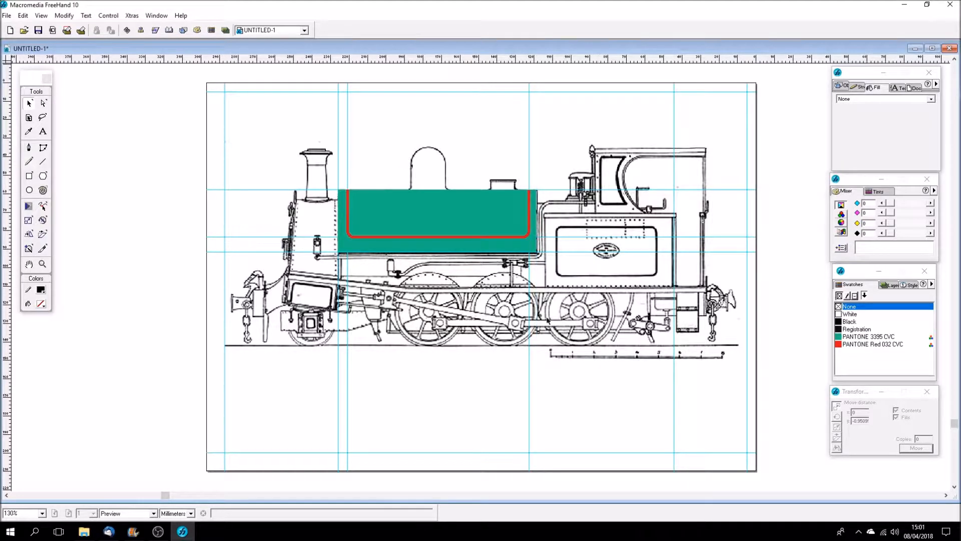
drag(531, 312, 547, 312)
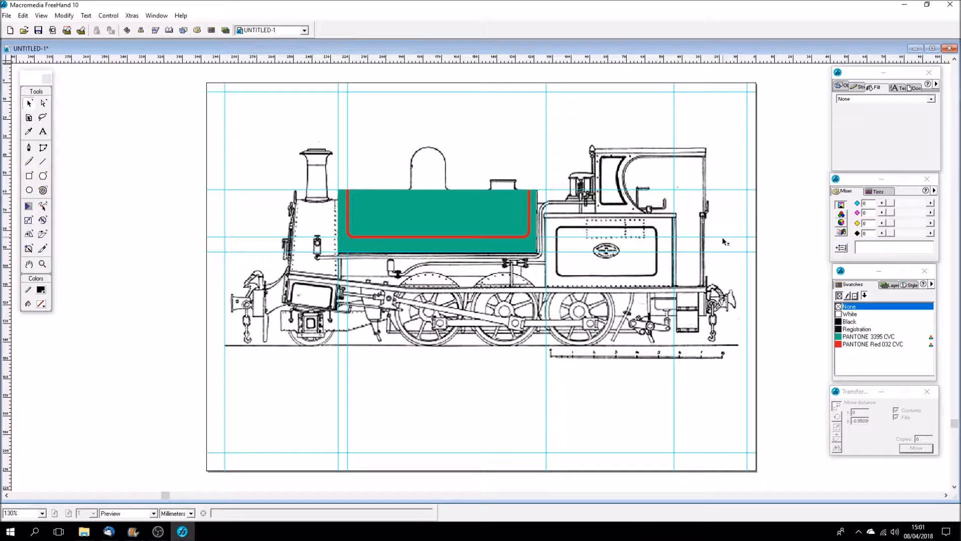
drag(726, 236, 722, 221)
drag(721, 255, 720, 290)
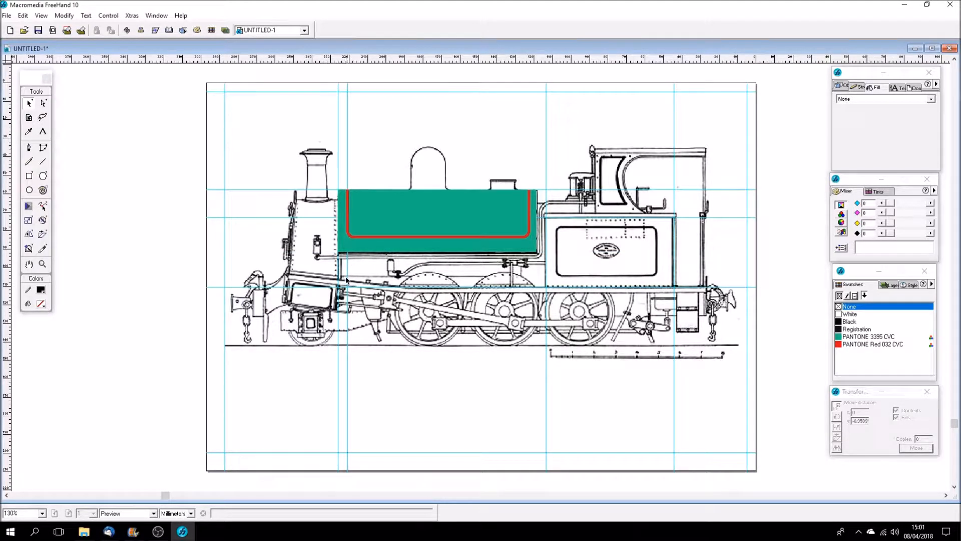
Place two vertical and two horizontal guides along the four sides of the black lining on the panel below the cab.
drag(545, 289, 558, 290)
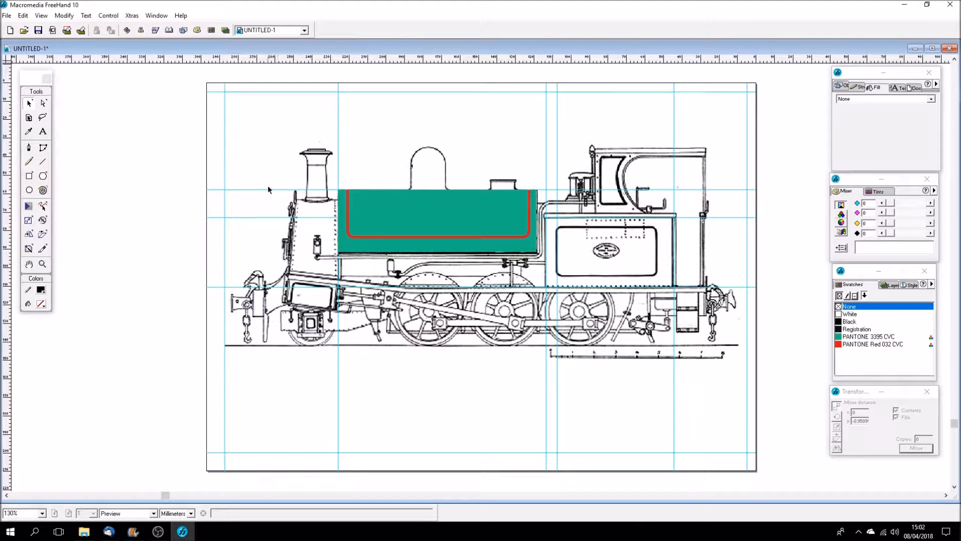
drag(267, 191, 266, 229)
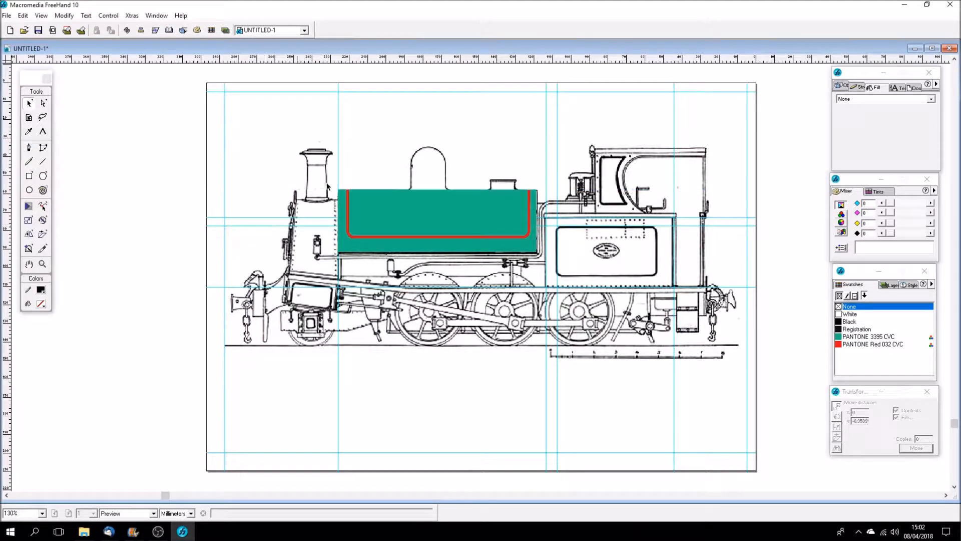
drag(444, 63, 441, 275)
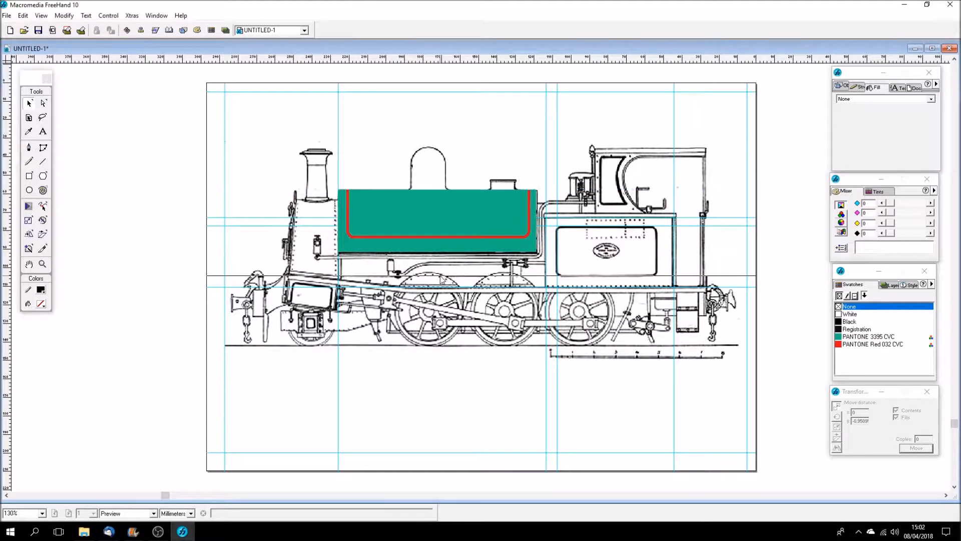
drag(5, 202, 657, 304)
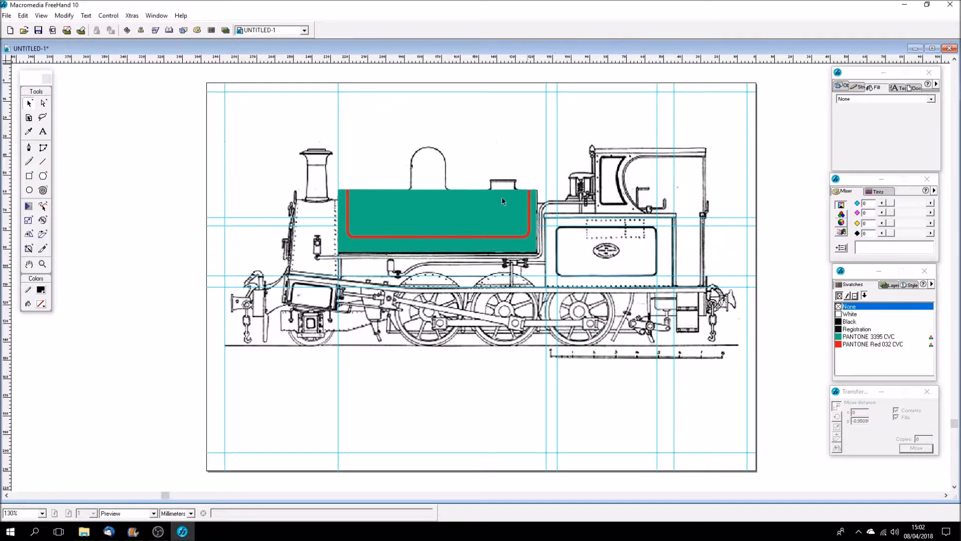
Fine-tune the vertical guides at the cab panel's outer left and right edges and at the right side of its lining.
ctrl+drag(528, 171, 708, 320)
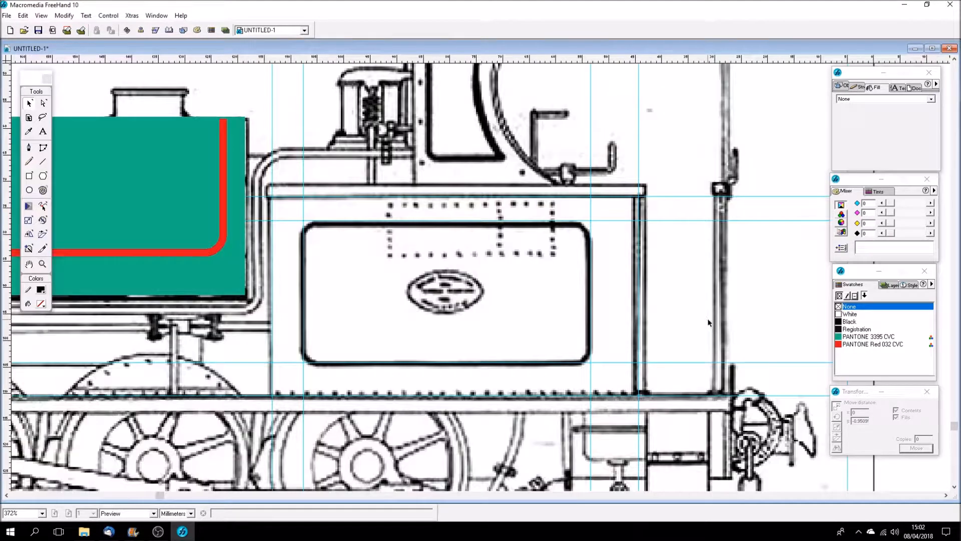
drag(273, 264, 269, 264)
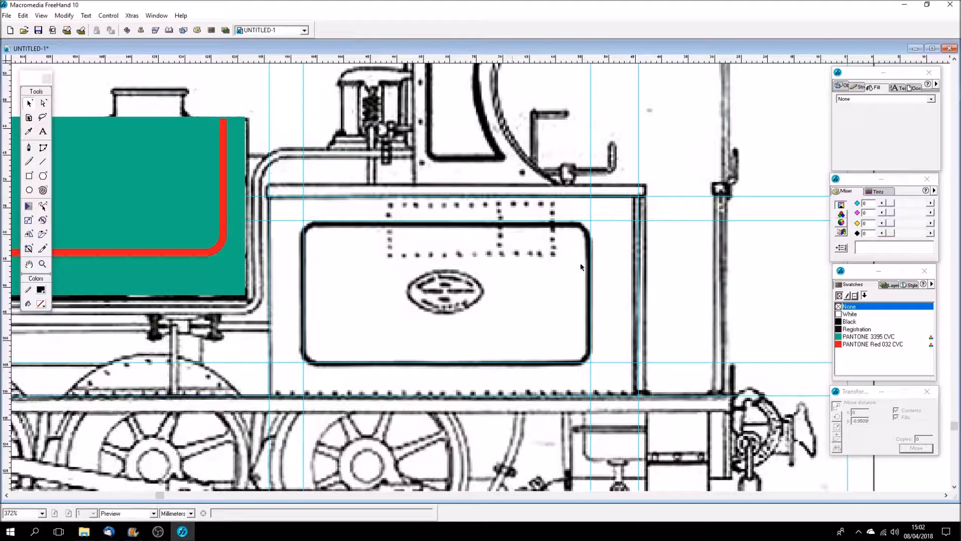
drag(590, 259, 589, 259)
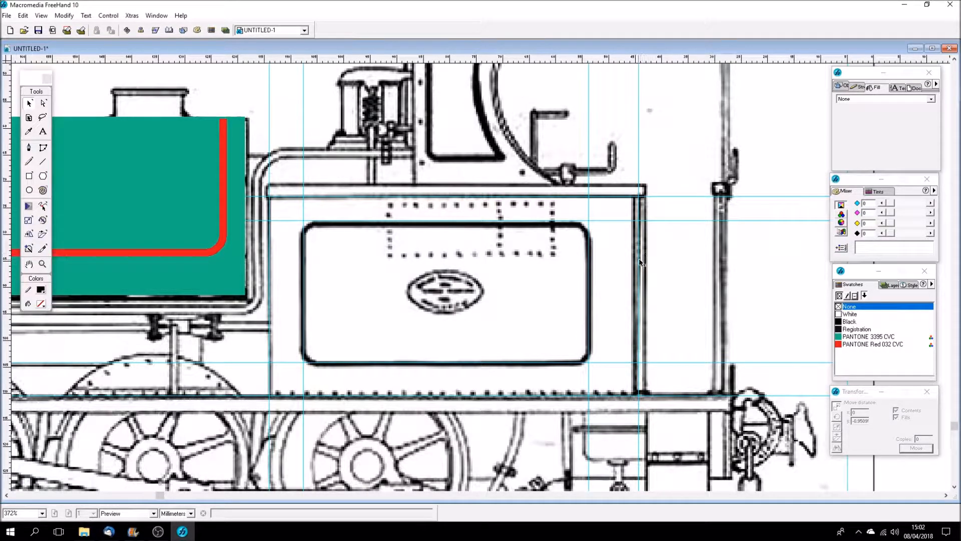
drag(640, 189, 634, 190)
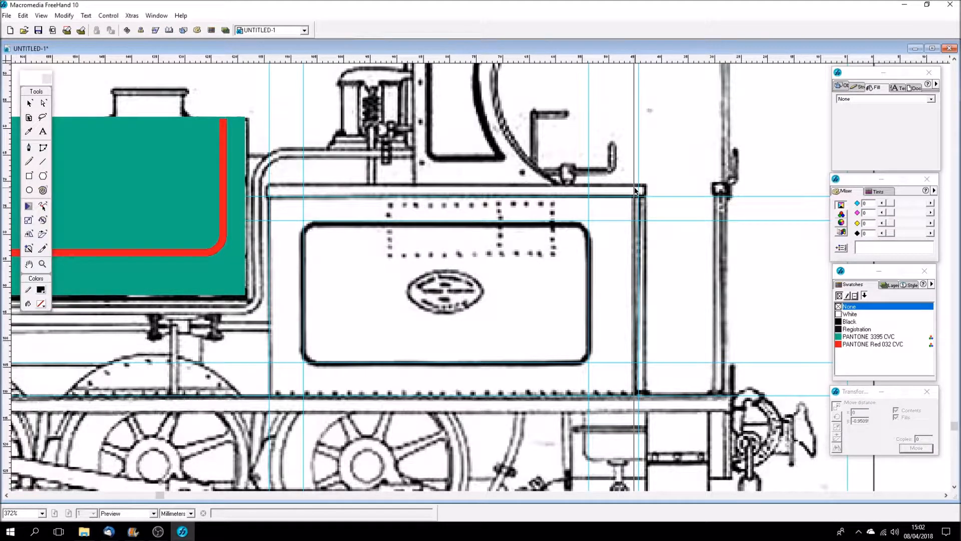
drag(635, 190, 634, 190)
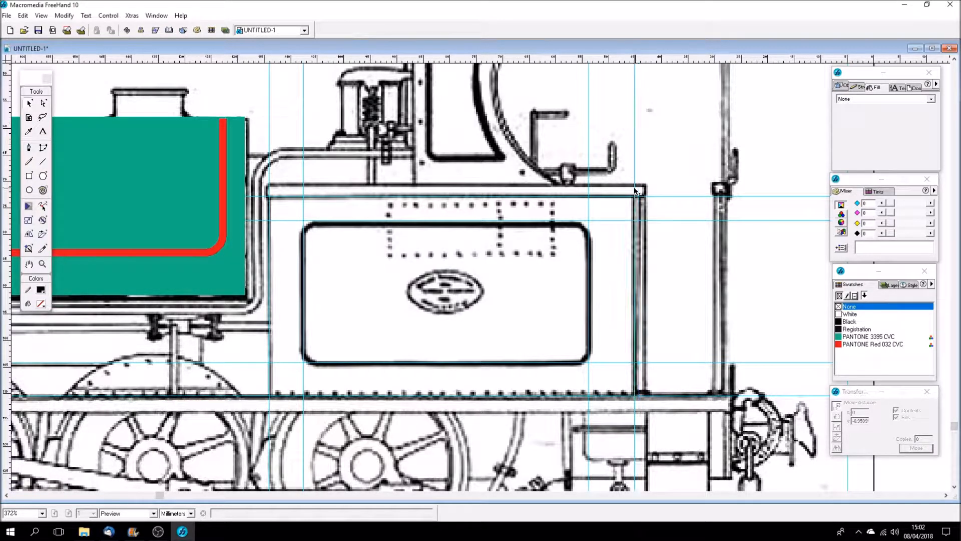
Copy the tank's red lining and paste the duplicate into the drawing.
click(161, 253)
click(23, 15)
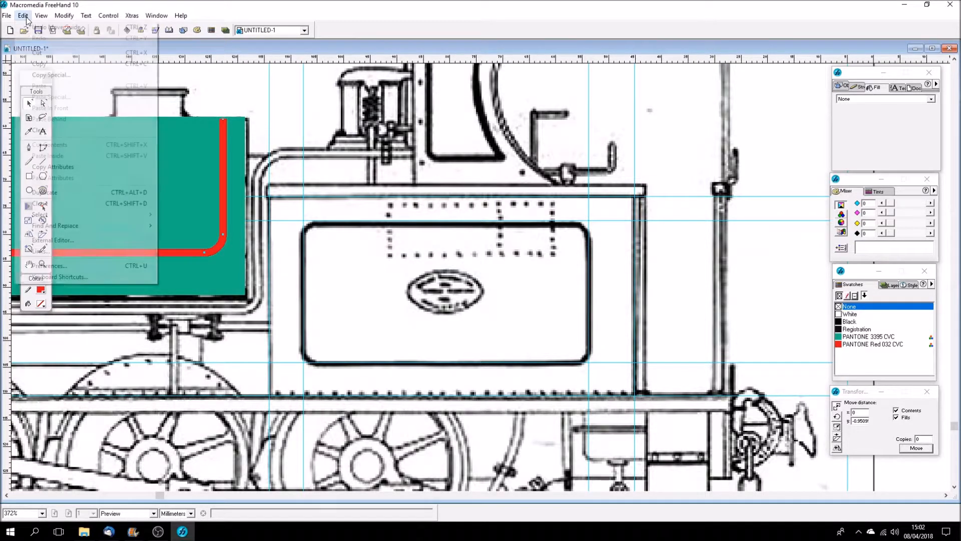
click(35, 64)
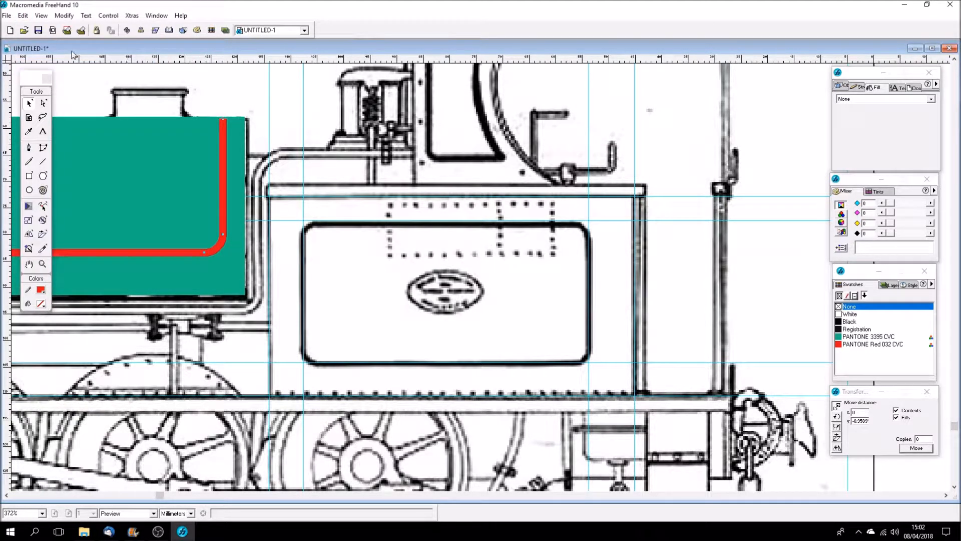
click(23, 16)
click(68, 90)
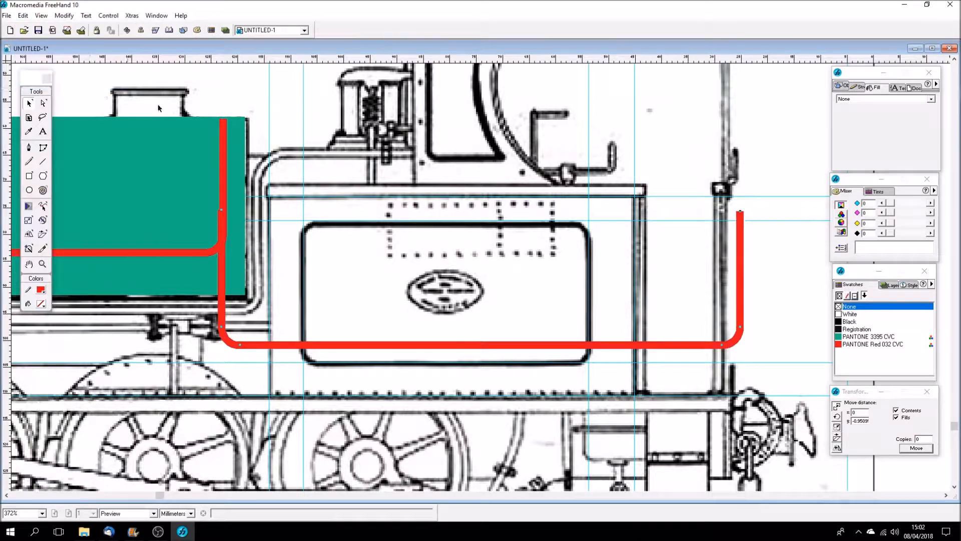
Fit the pasted red lining to the cab panel's lower guides, narrowing it to the panel lining's width and shortening both uprights to about mid-height.
drag(277, 345, 360, 365)
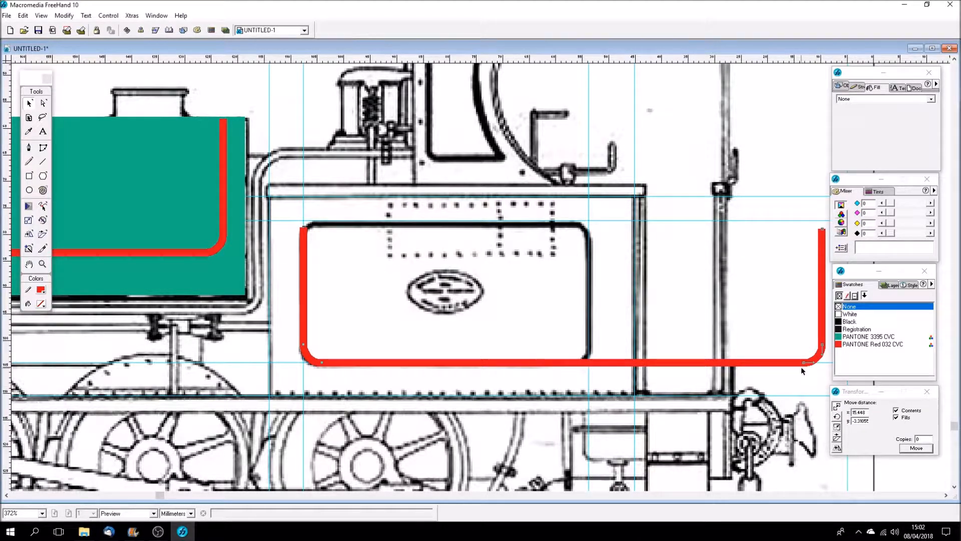
drag(801, 364, 572, 366)
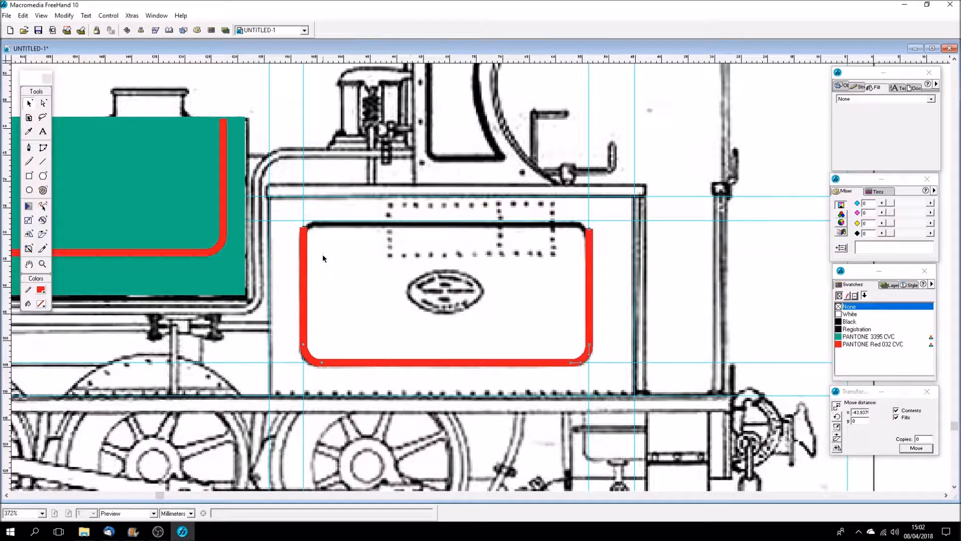
drag(589, 231, 590, 303)
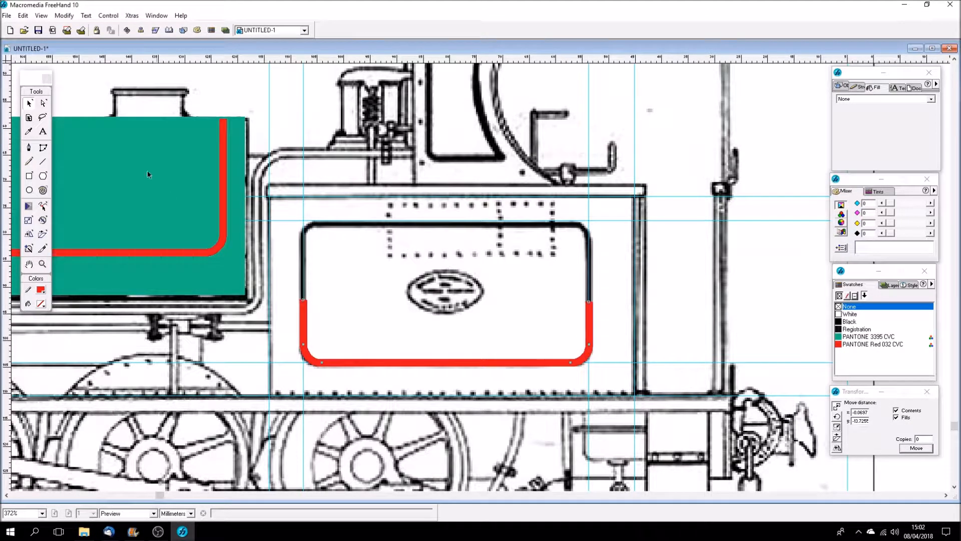
Paste a copy of the cab panel's half lining and rotate the copy by 180 degrees.
click(23, 16)
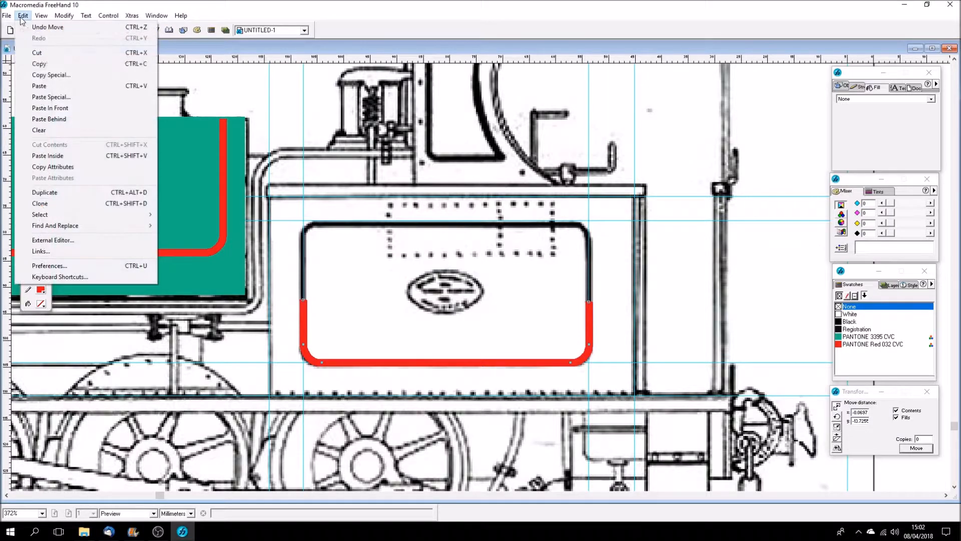
click(42, 68)
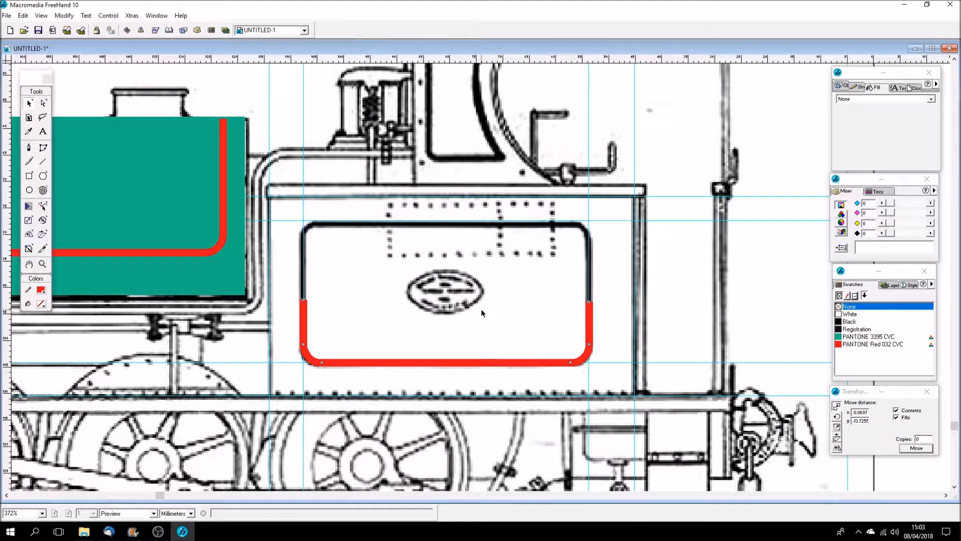
click(23, 15)
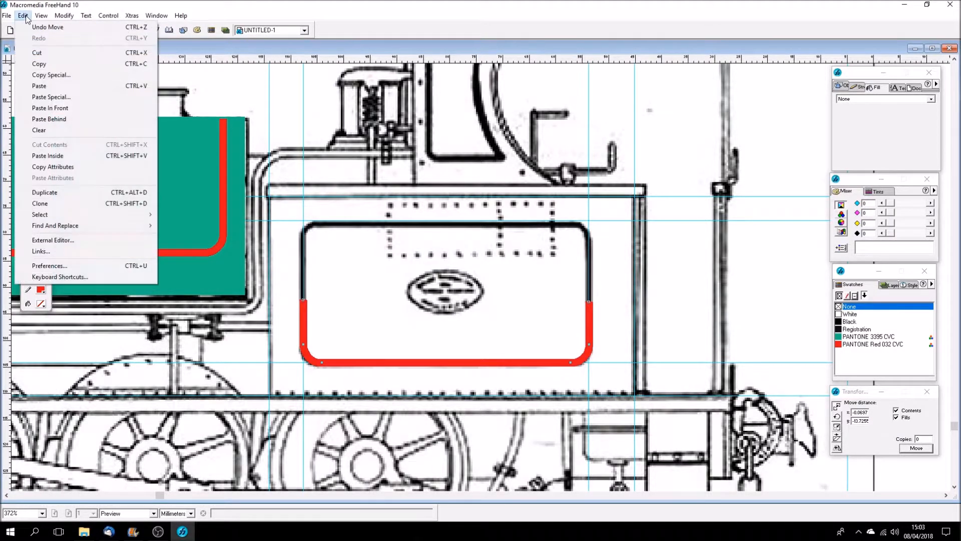
click(53, 88)
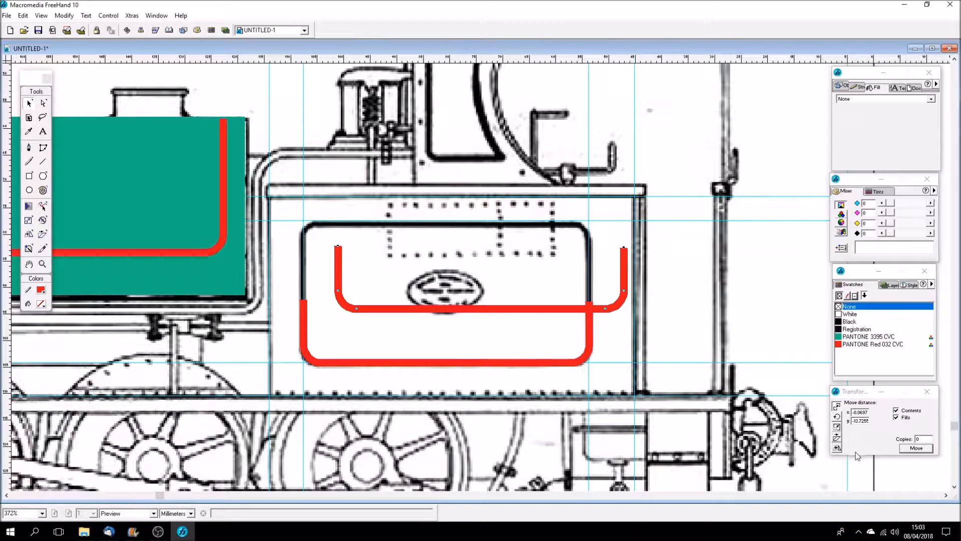
click(836, 417)
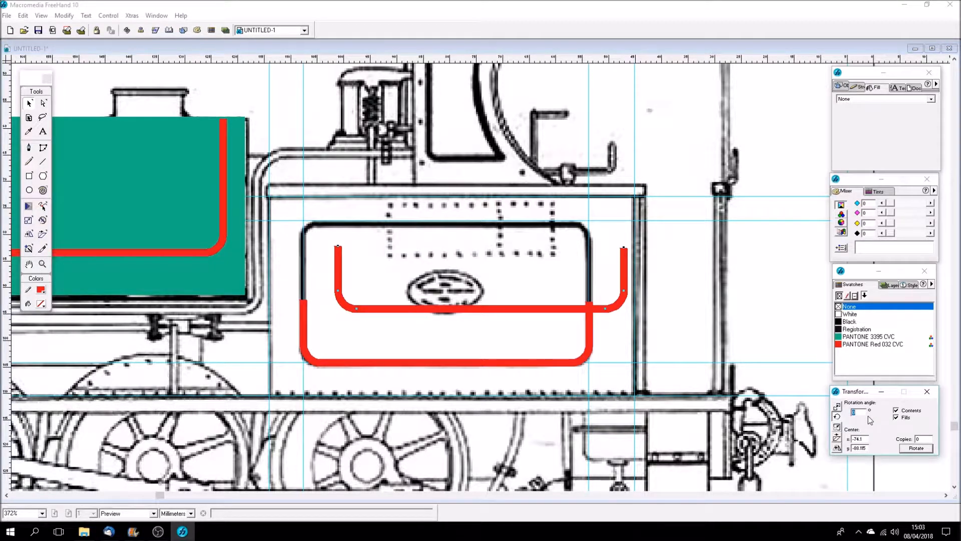
text(180)
key(Return)
Align the rotated half lining with the panel lining's upper guide and extend both its ends down to meet the lower half.
drag(455, 247, 419, 221)
drag(590, 284, 591, 286)
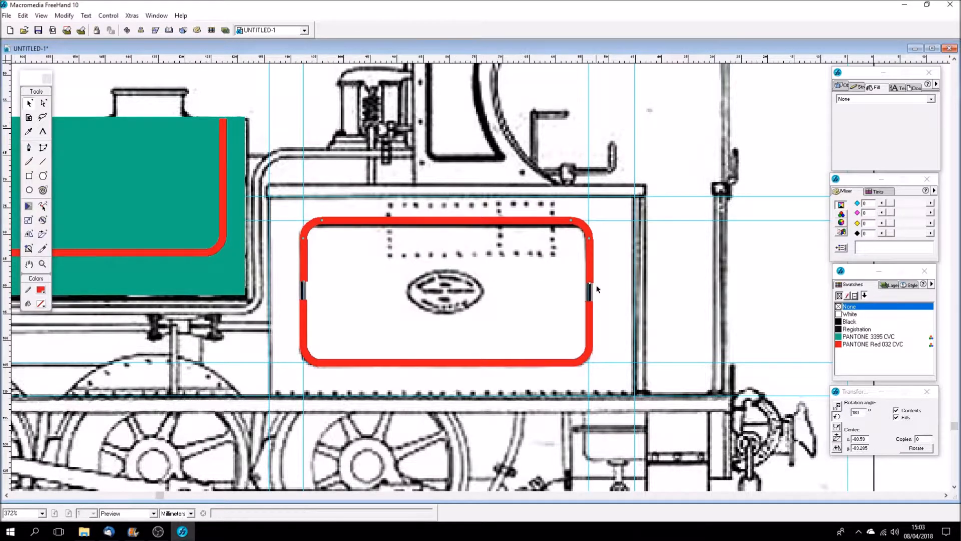
drag(590, 283, 590, 300)
drag(304, 282, 303, 300)
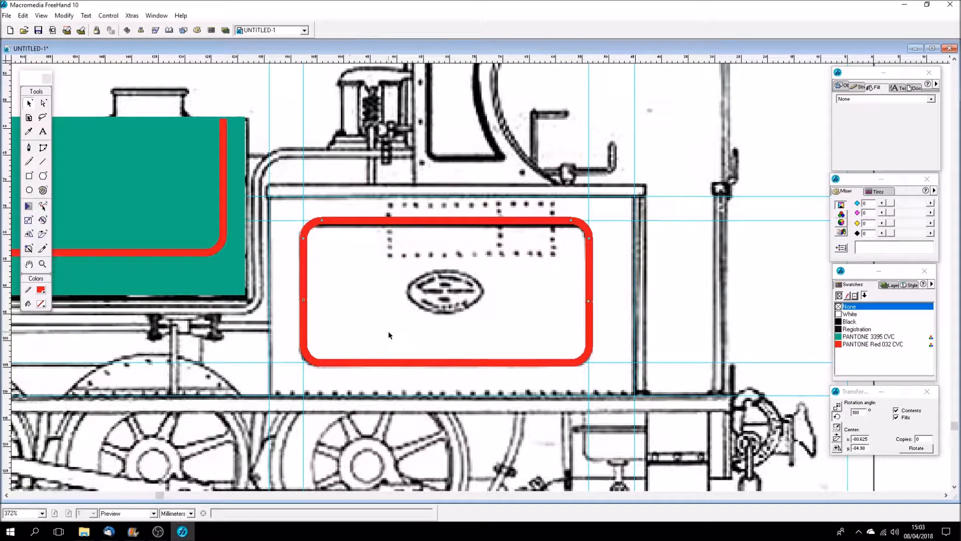
Join the upper and lower halves of the cab panel's red lining into one path.
shift+click(303, 327)
click(64, 15)
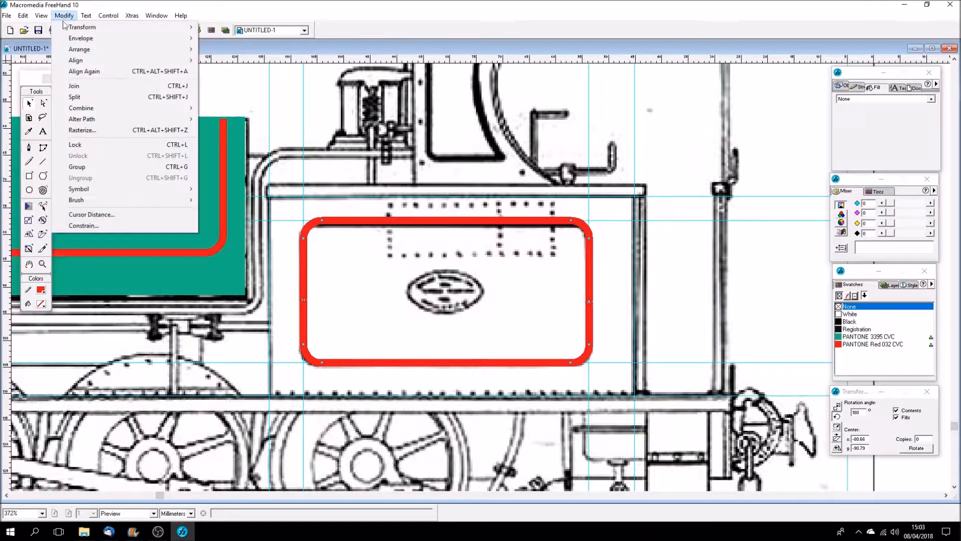
click(77, 86)
Paste a copy of the tank's green rectangle and send it to the back of its layer, behind the red lining.
click(186, 279)
click(23, 15)
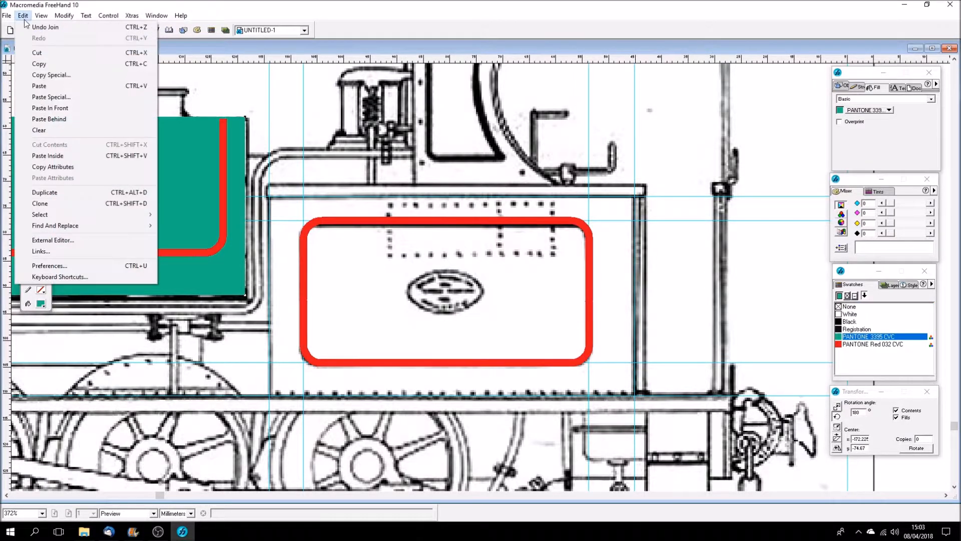
click(55, 64)
click(23, 16)
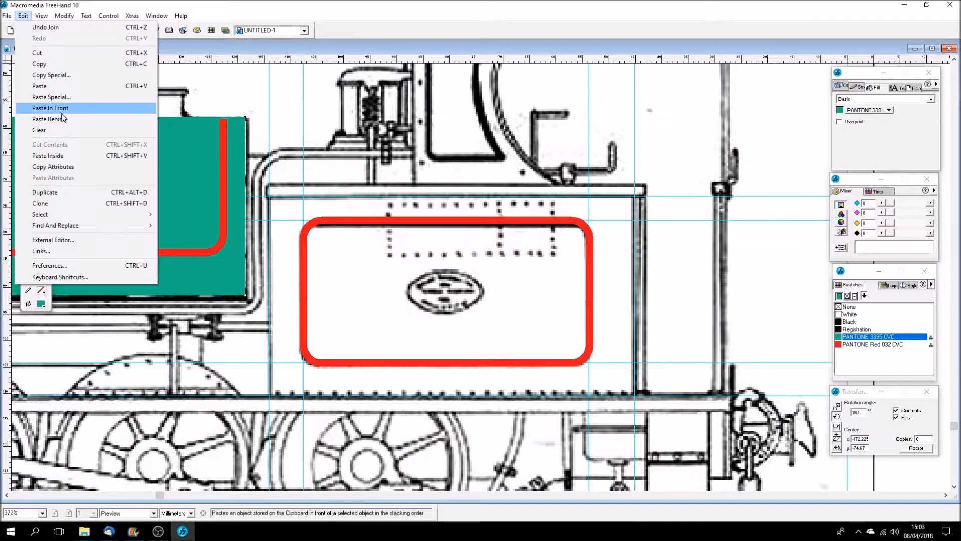
click(71, 89)
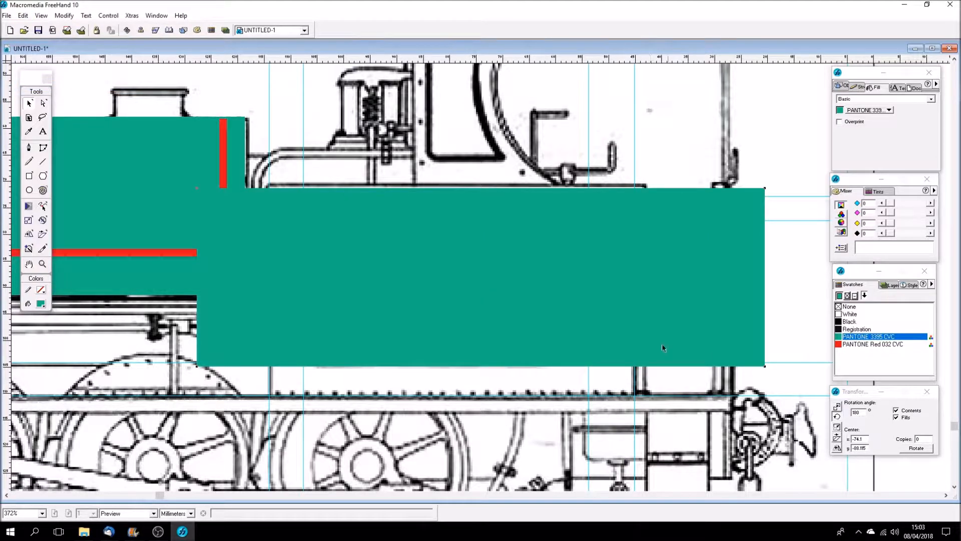
click(65, 16)
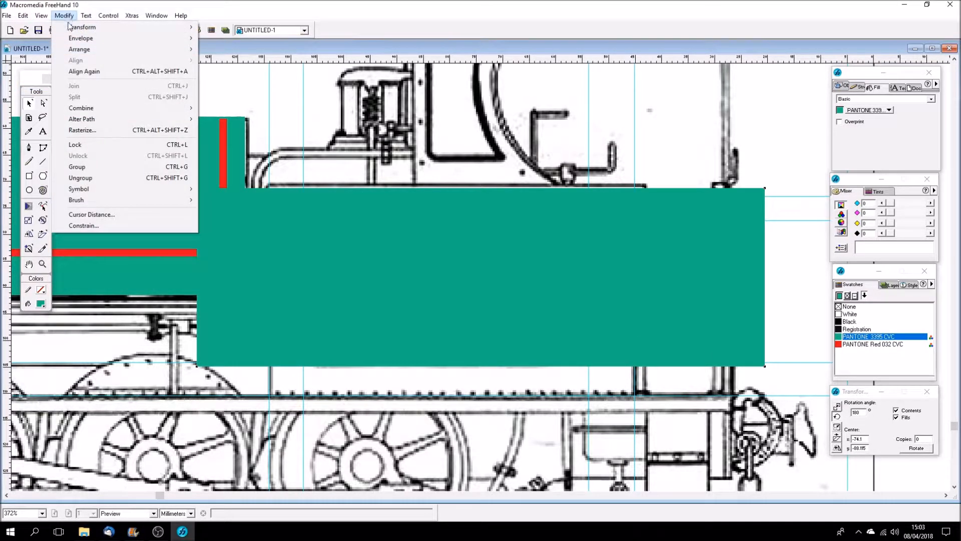
mouse_move(100, 51)
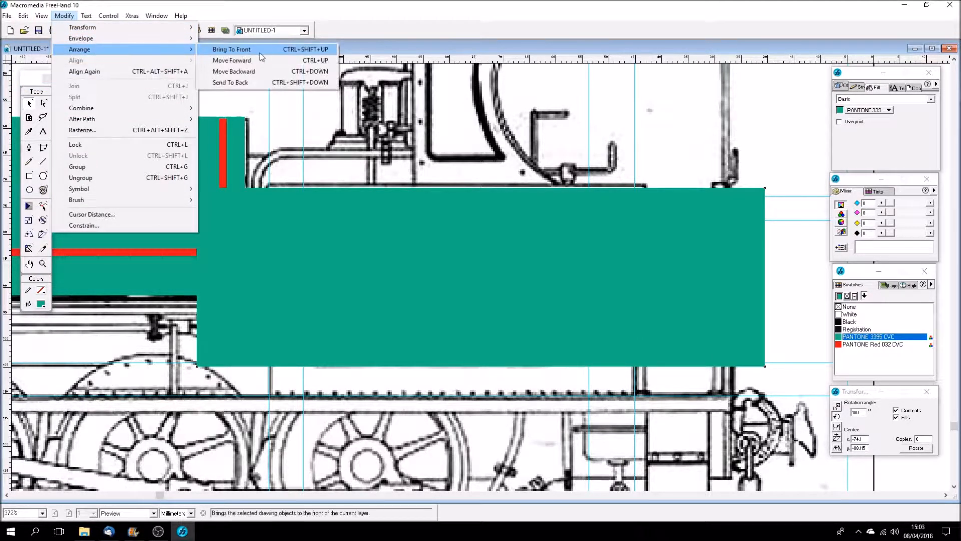
click(256, 85)
Align the green rectangle with the cab panel's upper-left guides, resize it to the panel's right and lower guides, and deselect it.
drag(268, 260, 340, 268)
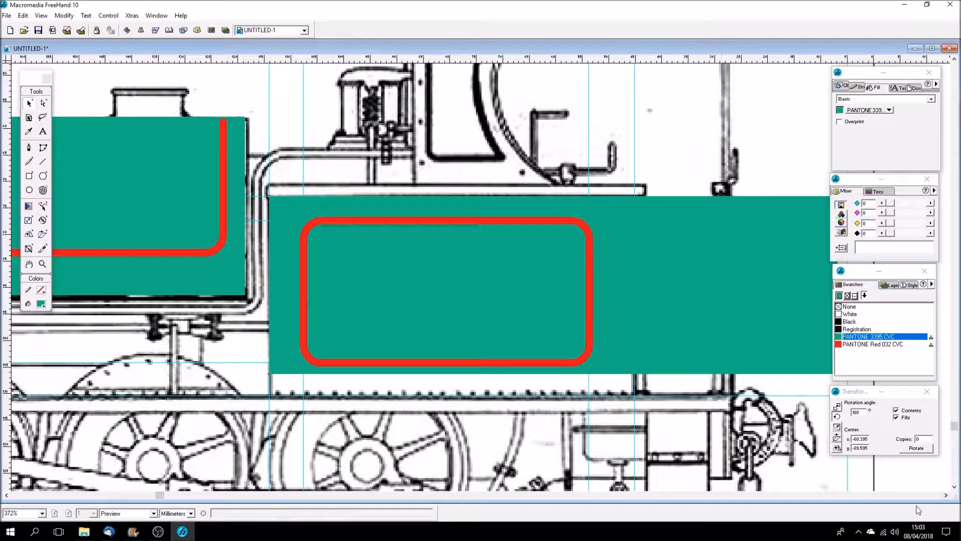
click(945, 495)
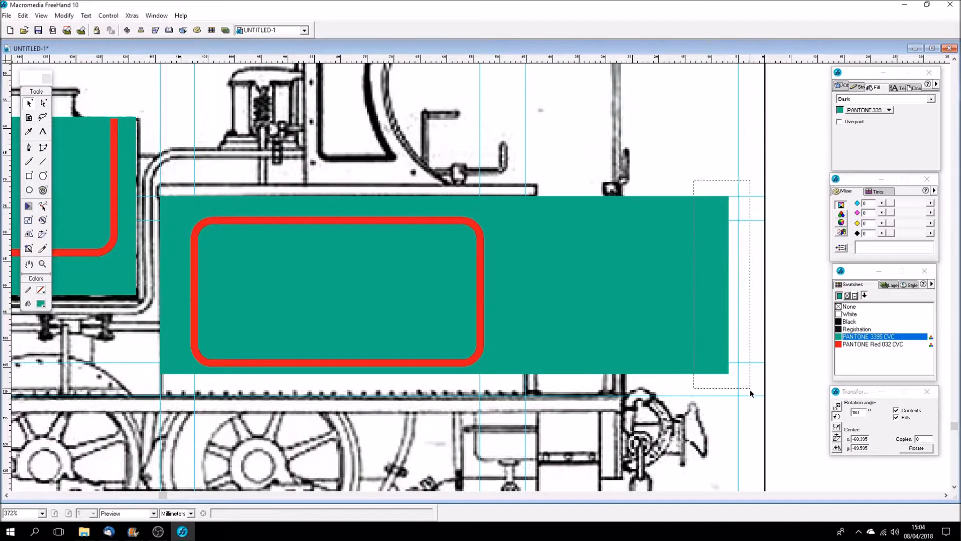
click(730, 378)
click(676, 338)
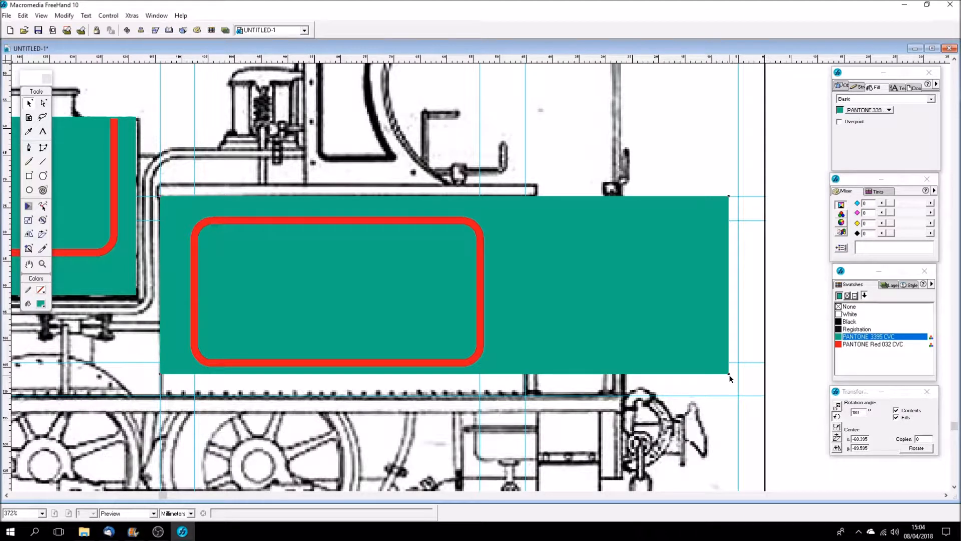
drag(730, 378, 525, 397)
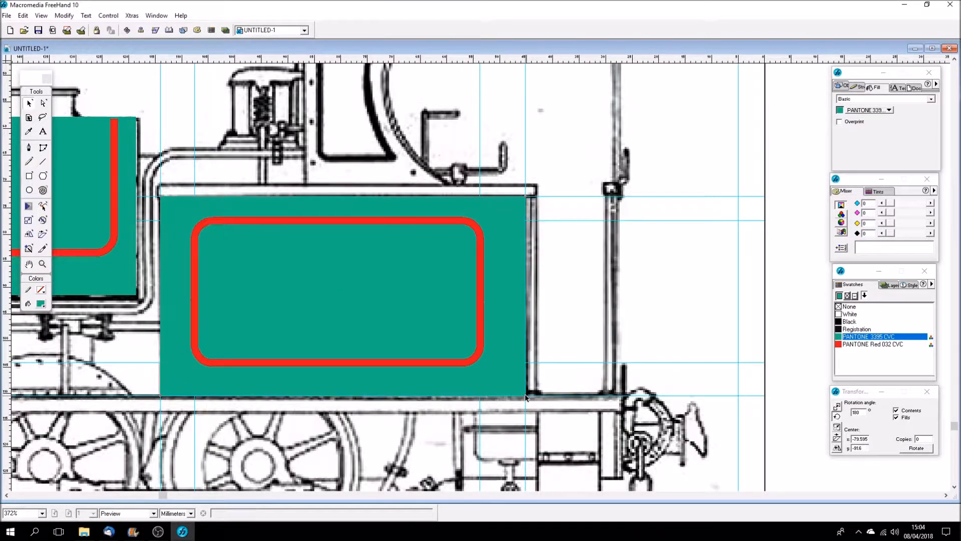
click(562, 299)
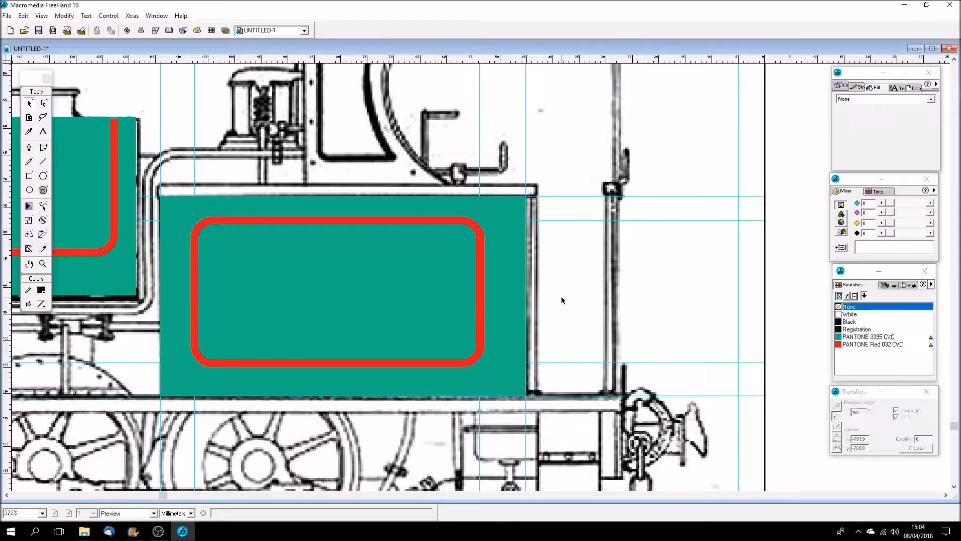
Reposition two horizontal guides on the upper cab side's top and bottom edges and two vertical guides on its front edge and beside the doorway curve.
click(954, 60)
click(954, 60)
click(954, 60)
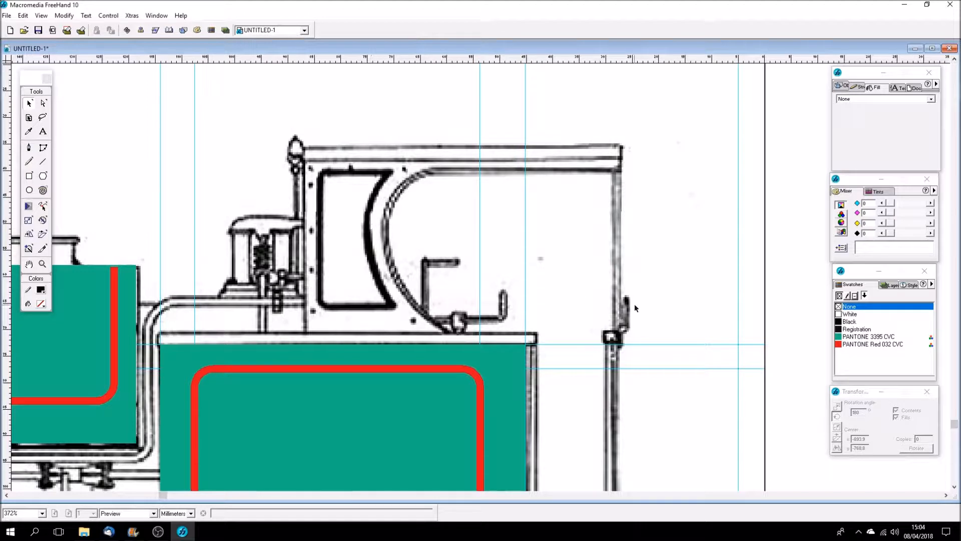
drag(550, 344, 559, 164)
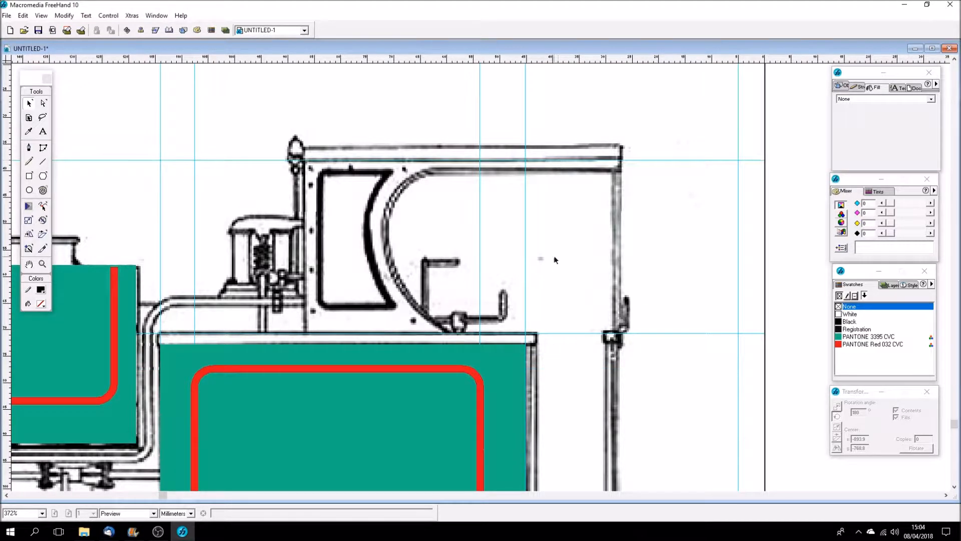
drag(479, 227, 306, 226)
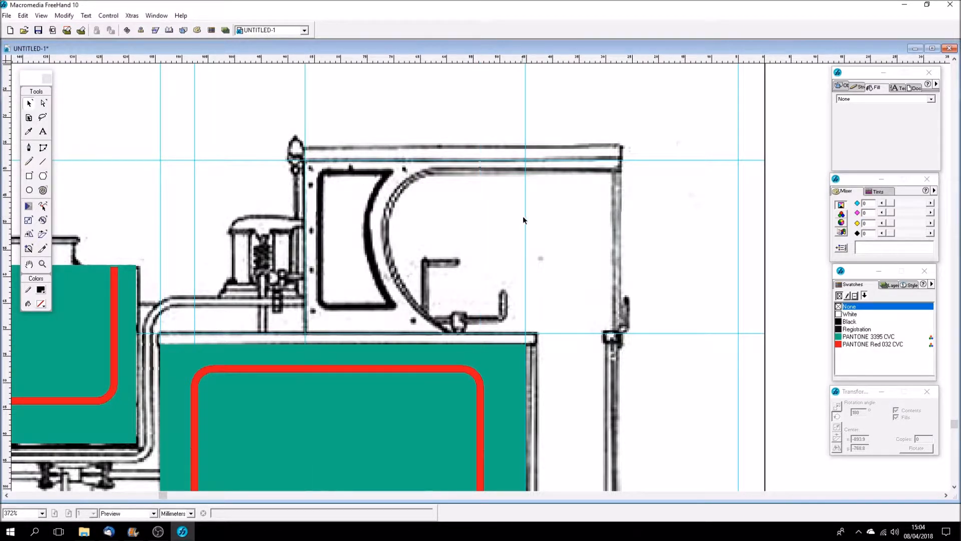
drag(525, 222, 411, 221)
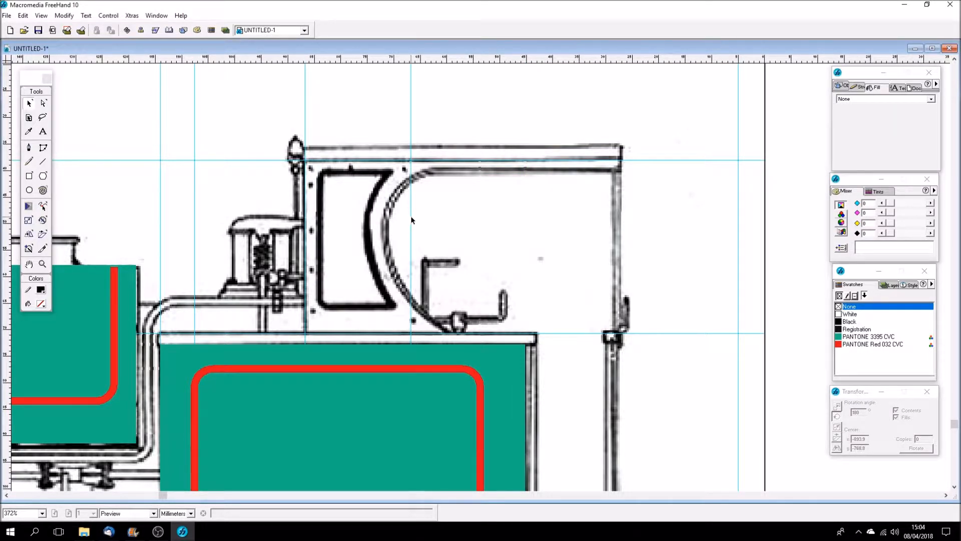
Move two vertical guides to the left and right extents of the upper cab's black inner outline.
drag(194, 211, 319, 228)
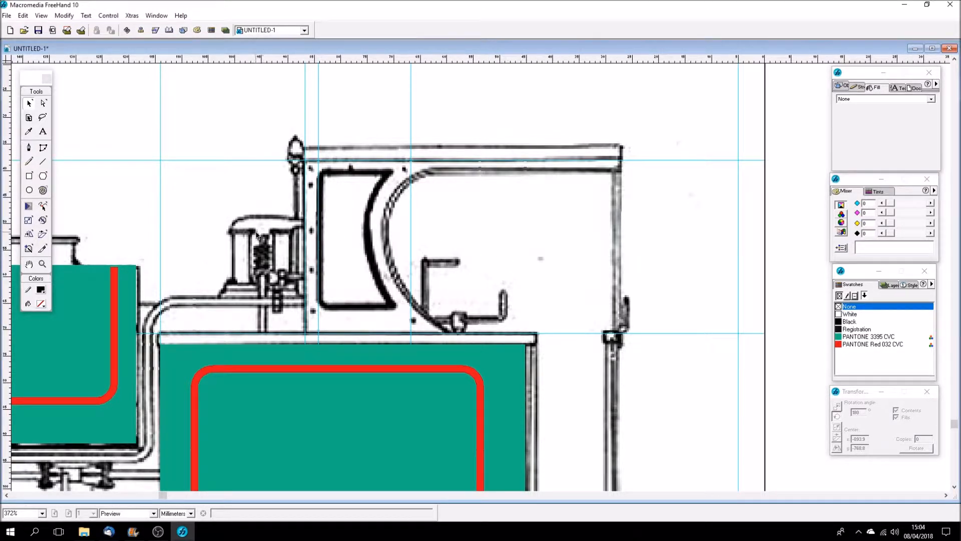
drag(159, 212, 392, 235)
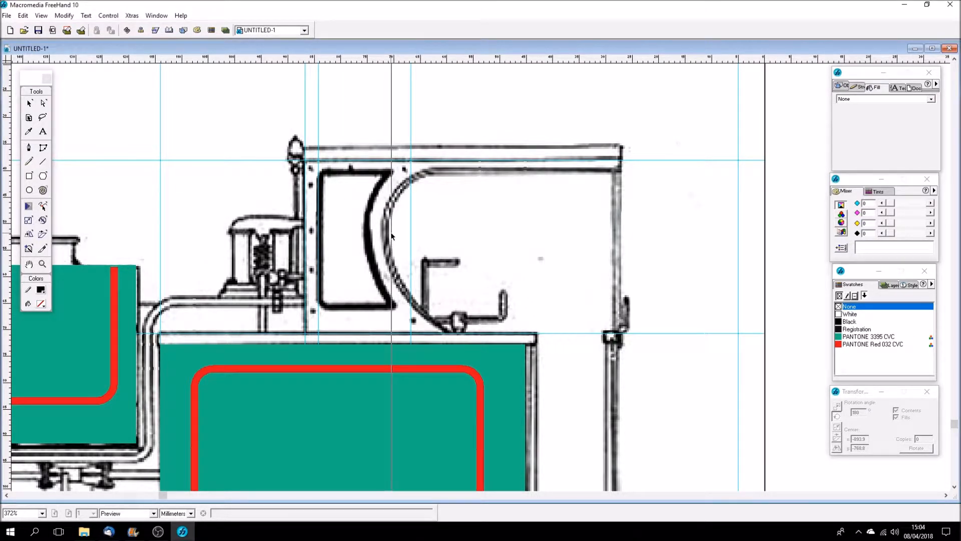
drag(391, 232, 391, 232)
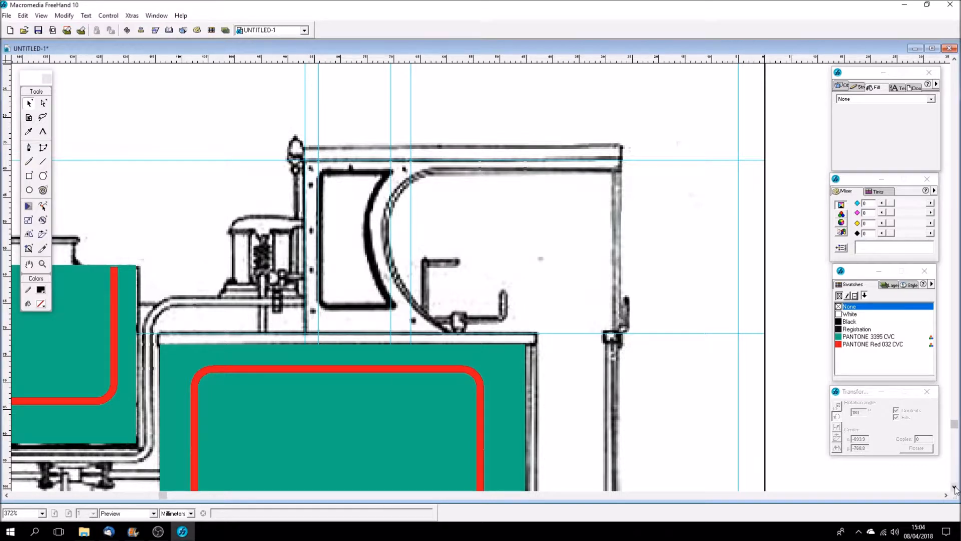
Move a horizontal guide to the lower edge of the upper cab's inner outline and add a new guide along its upper edge.
click(955, 486)
click(954, 487)
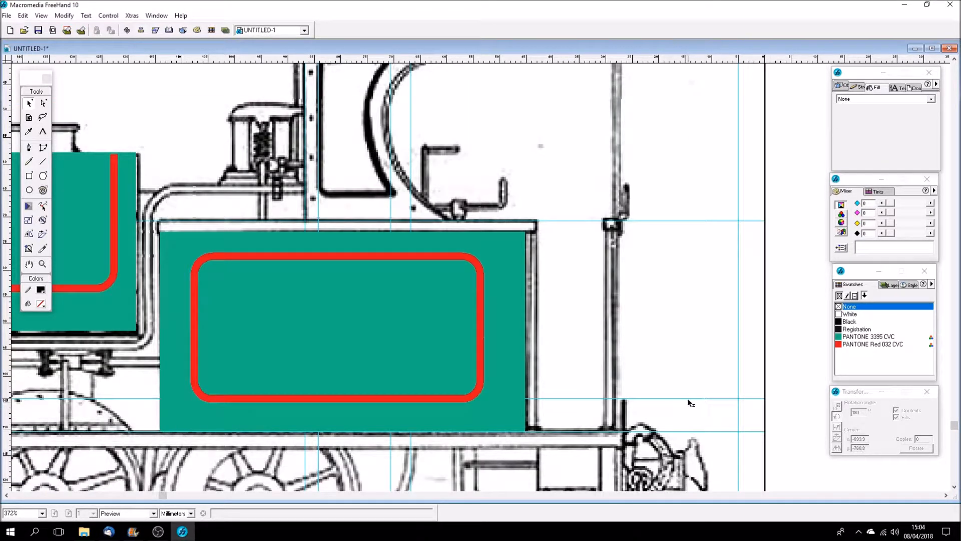
drag(687, 397, 672, 194)
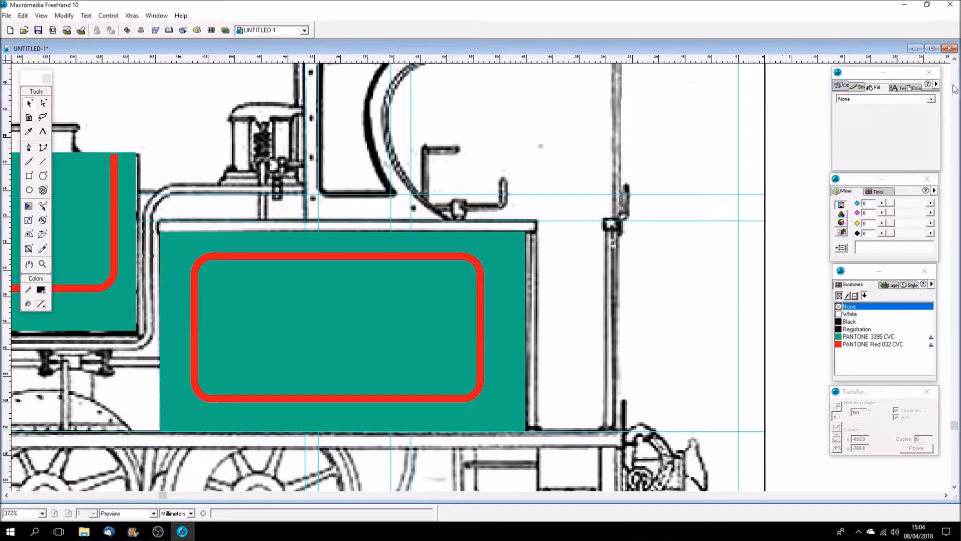
click(955, 60)
click(954, 60)
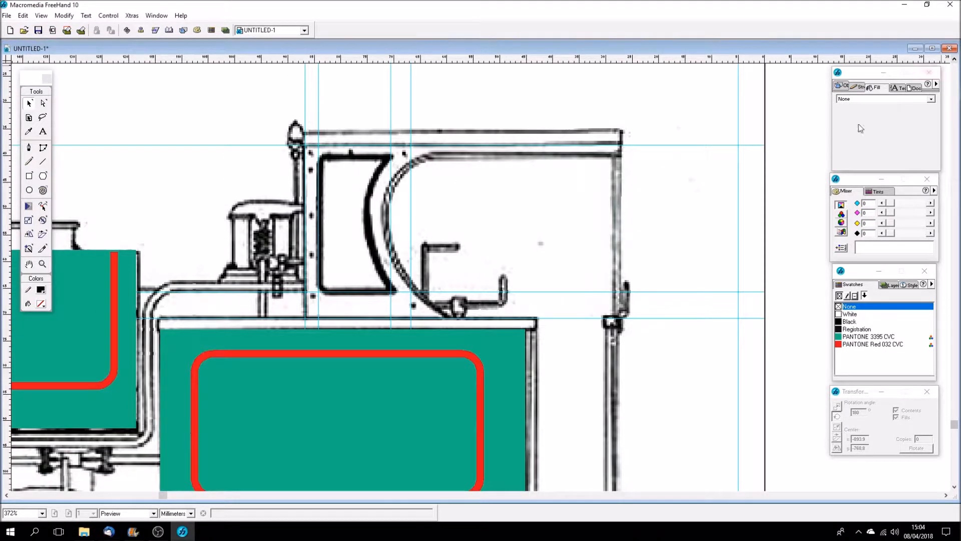
drag(408, 59, 395, 157)
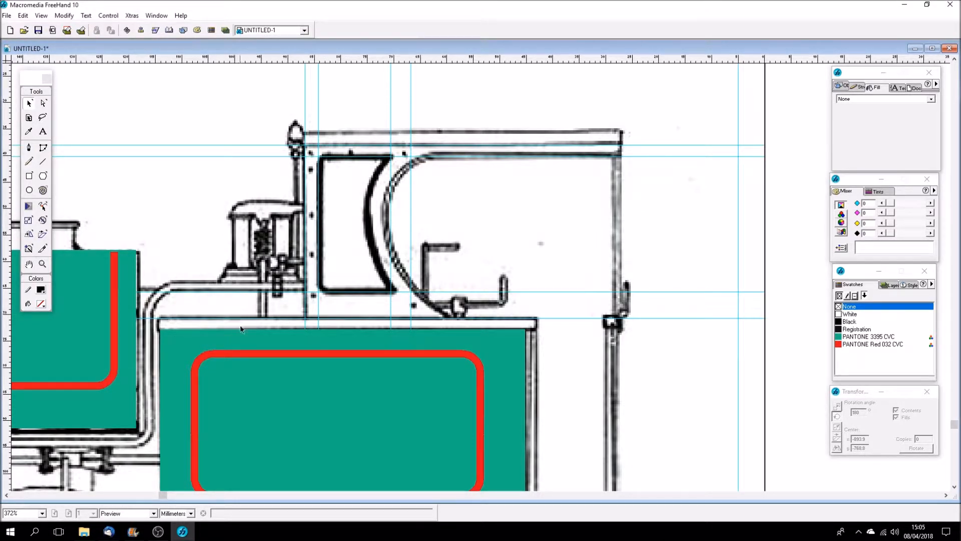
Copy the lower panel's red lining, paste it, and align its upper-left corner with the upper cab's inner outline guides.
click(268, 361)
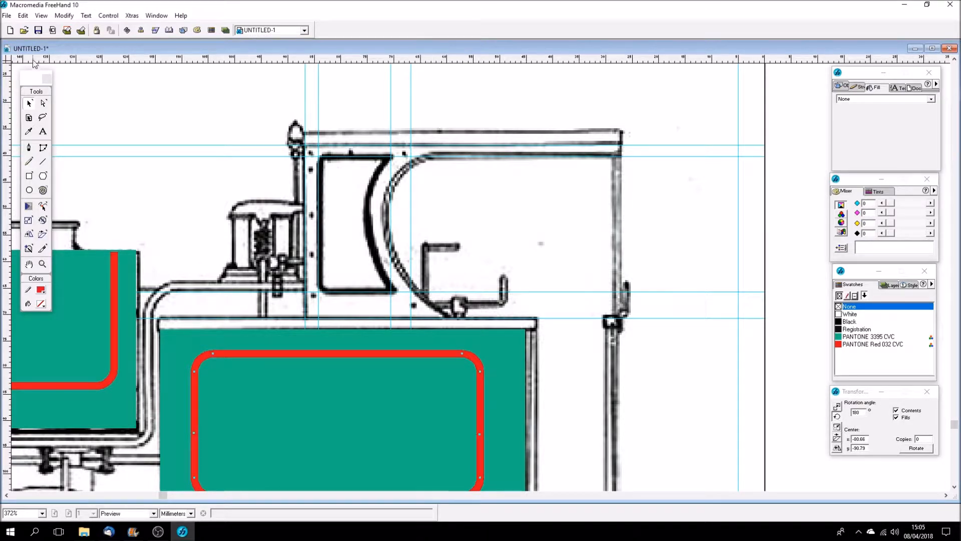
click(23, 15)
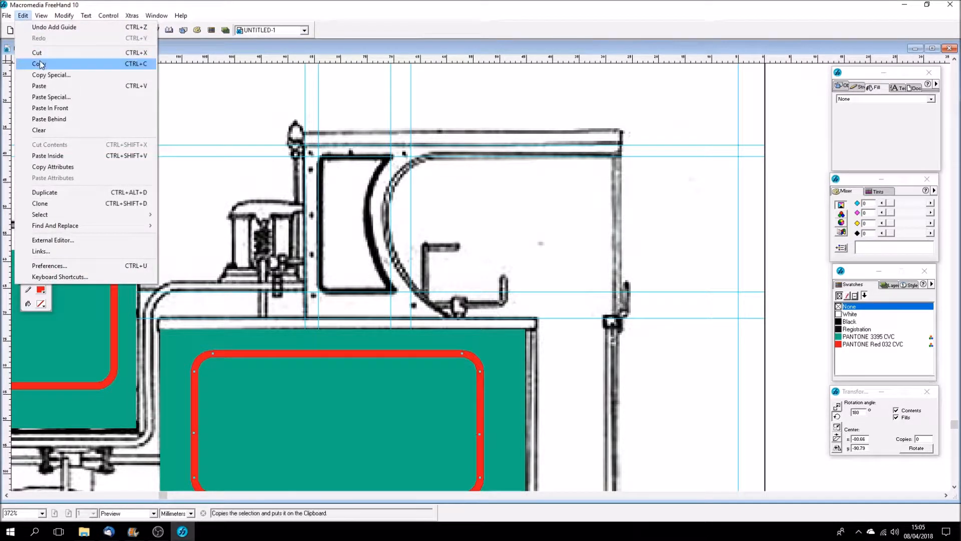
click(42, 63)
click(23, 16)
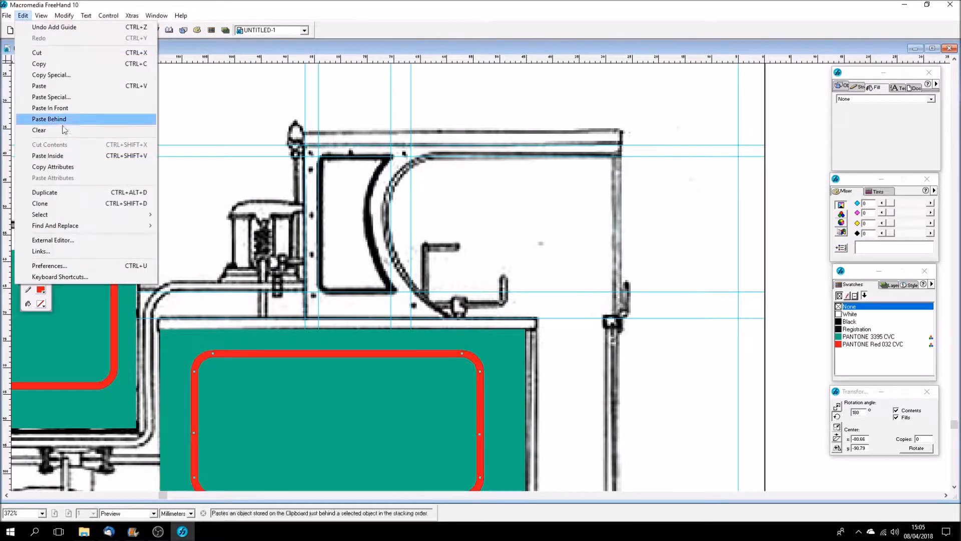
click(65, 88)
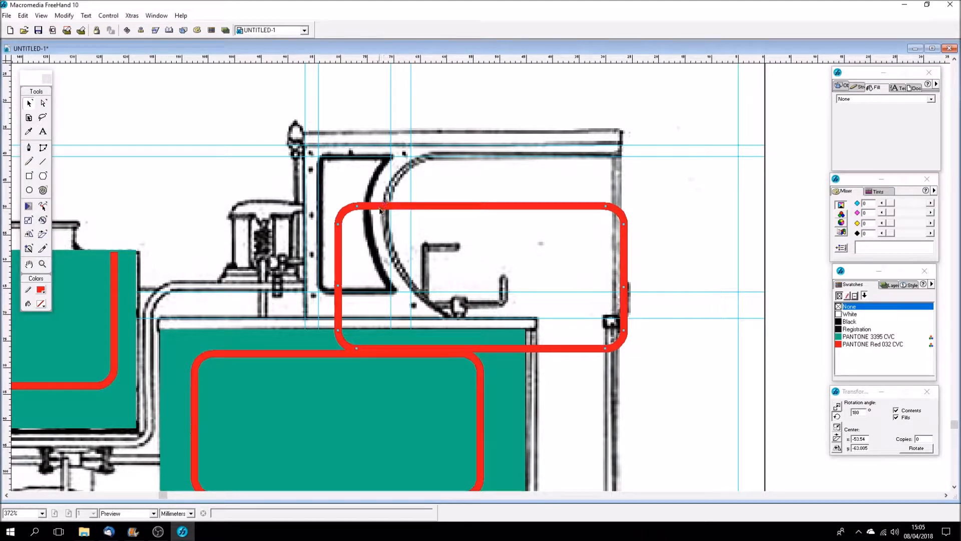
drag(380, 209, 362, 160)
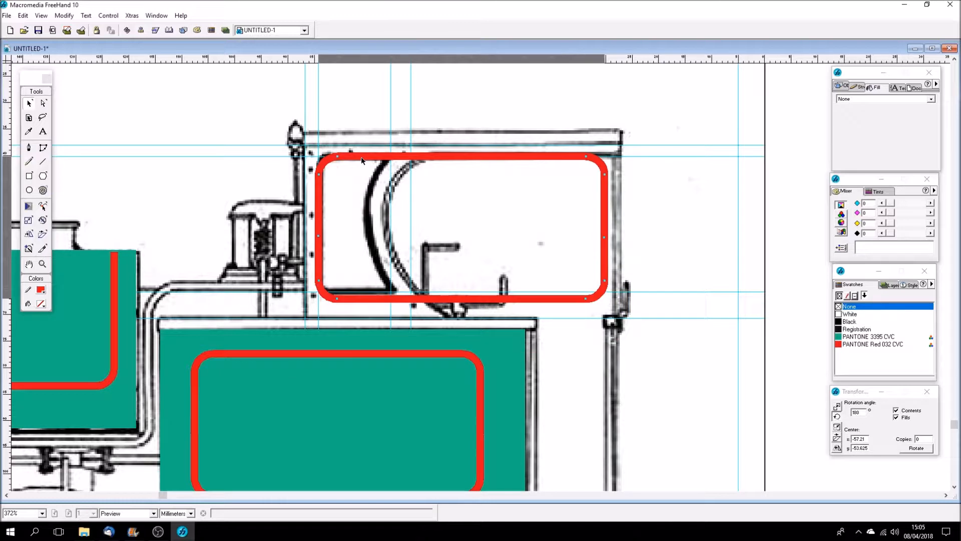
Group the pasted red lining, shift it slightly right of the inner left guide, and scale it down from its lower-right corner.
click(63, 16)
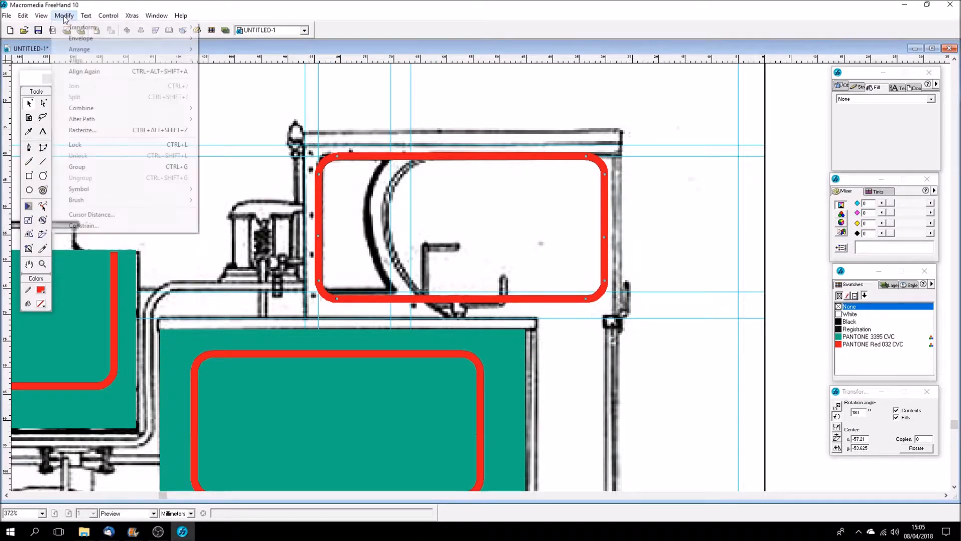
click(99, 171)
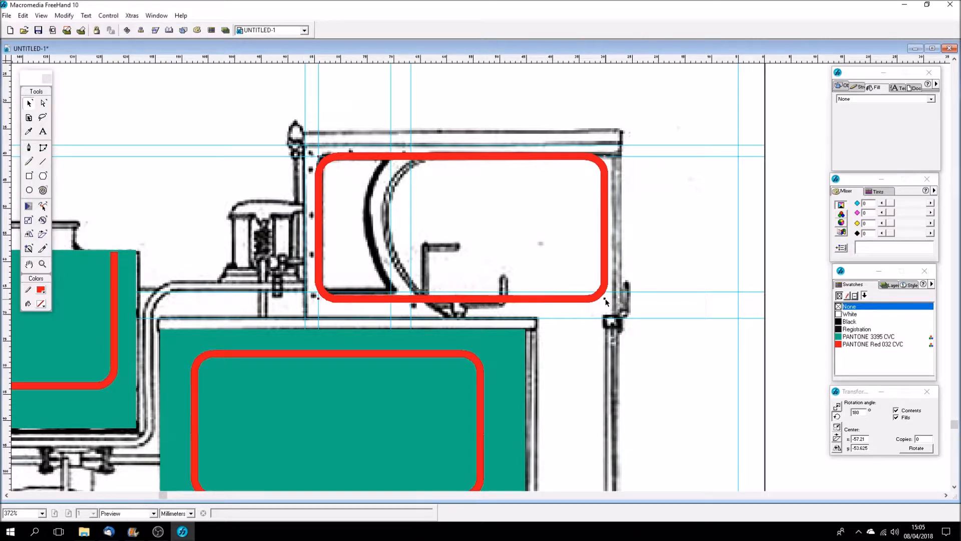
drag(322, 217, 335, 216)
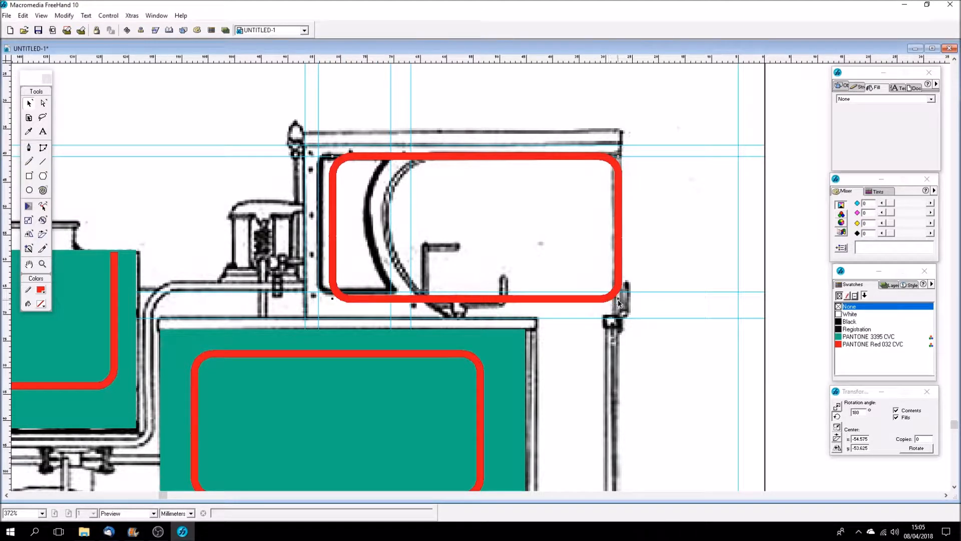
drag(617, 297, 590, 287)
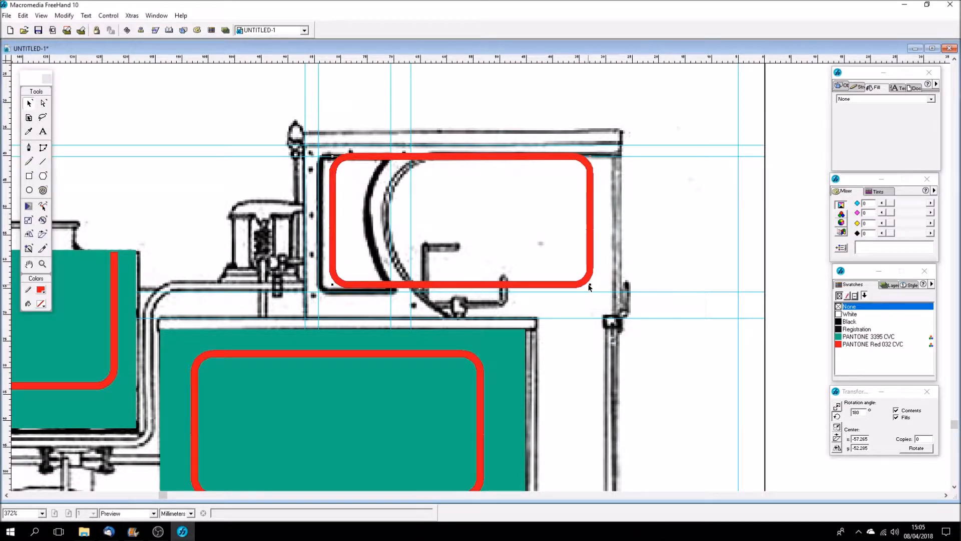
Ungroup the reduced red lining and set its stroke width to 4 pt.
click(857, 84)
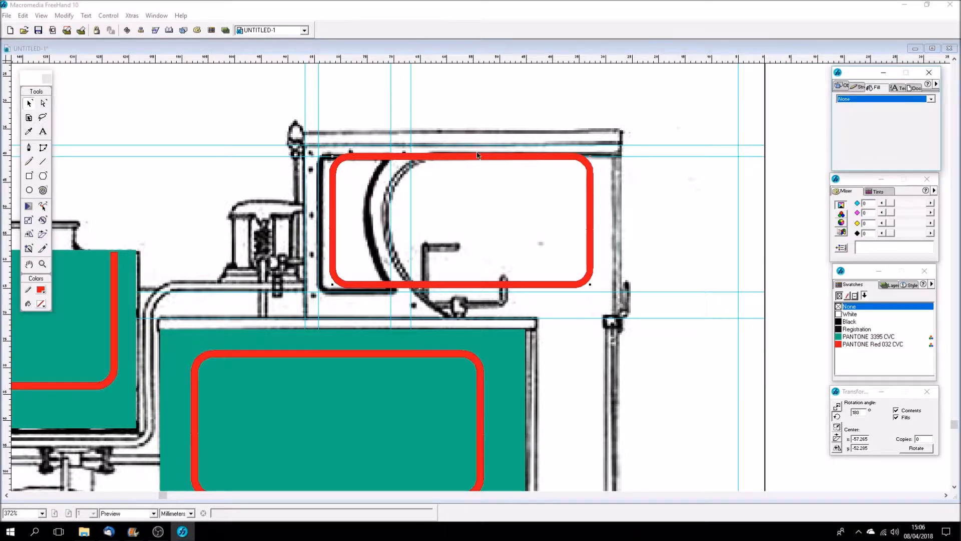
click(64, 15)
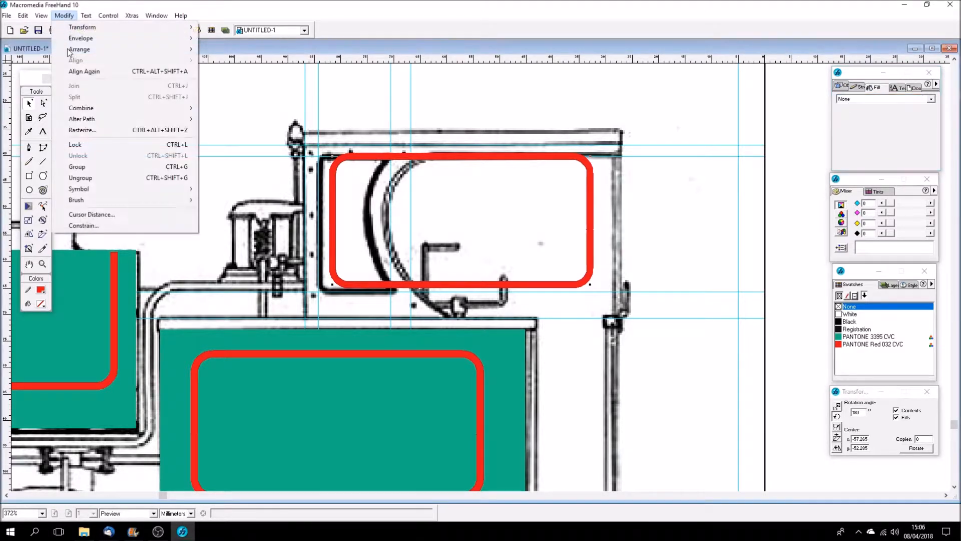
click(112, 179)
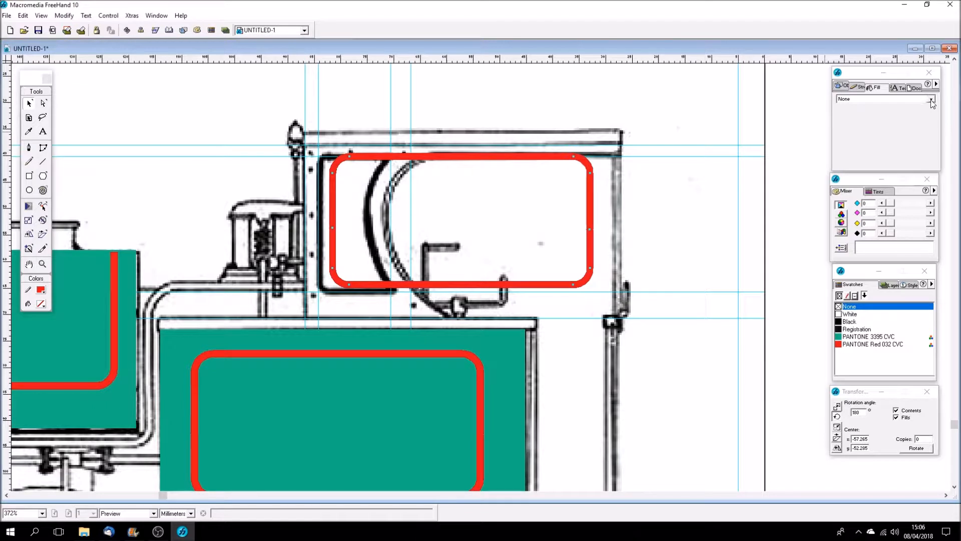
click(859, 87)
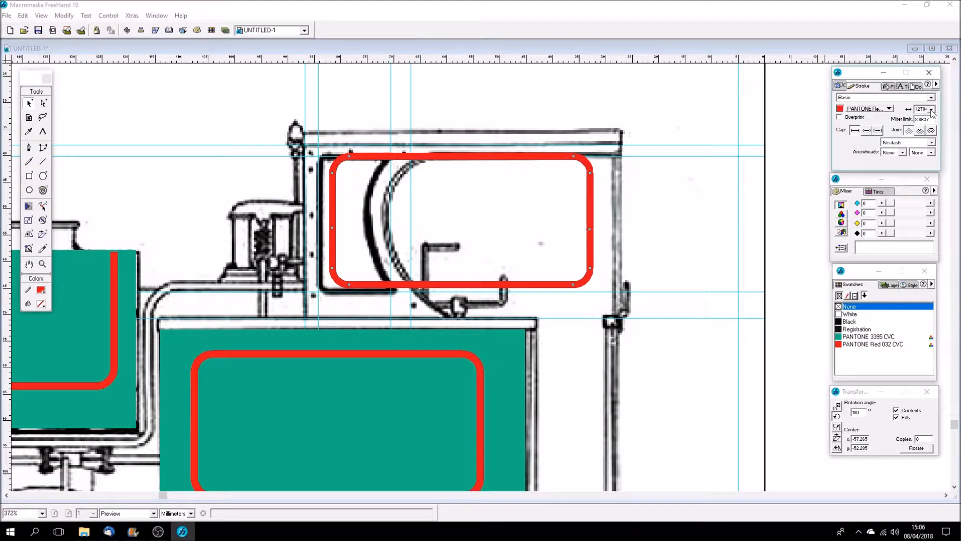
click(931, 109)
click(926, 150)
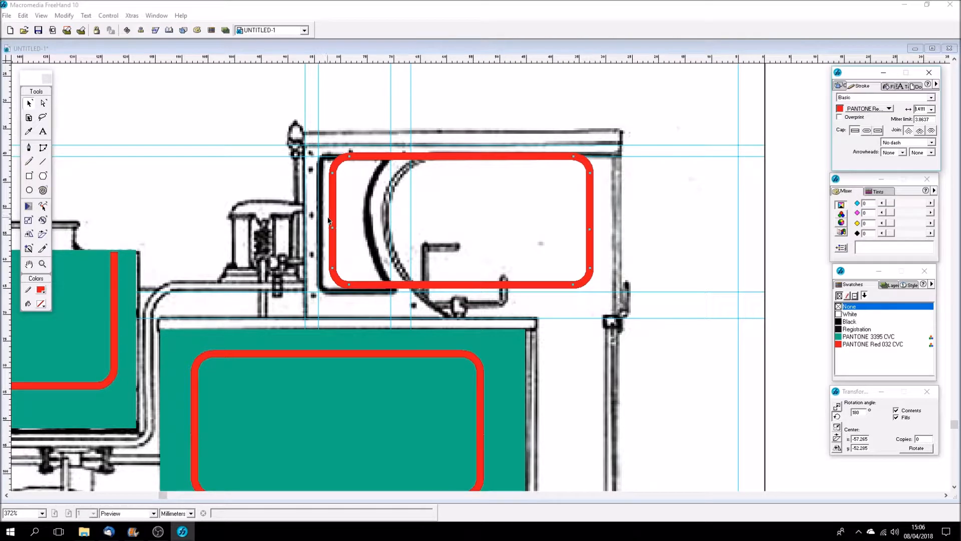
Group the upper cab's red lining again and scale it down further from its lower-right corner.
click(65, 16)
click(77, 167)
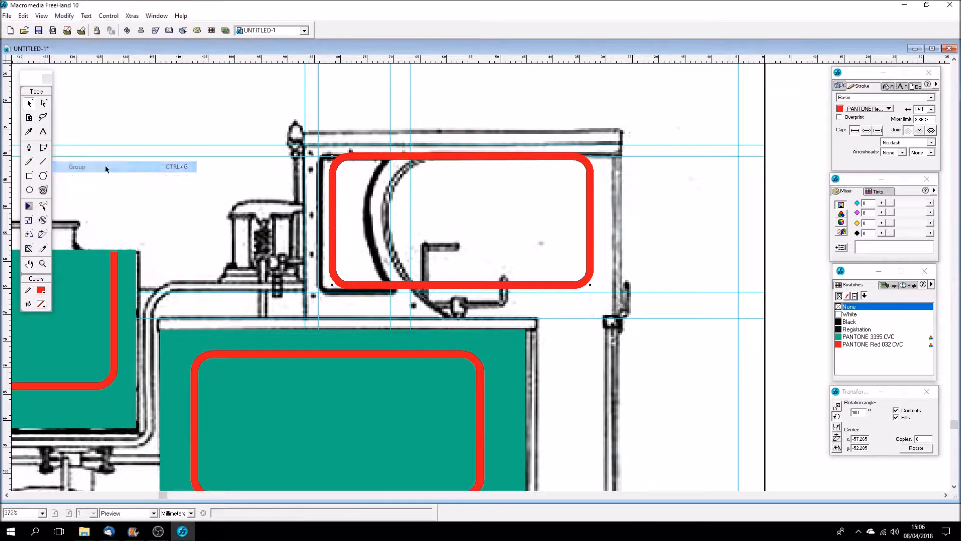
drag(591, 288, 554, 267)
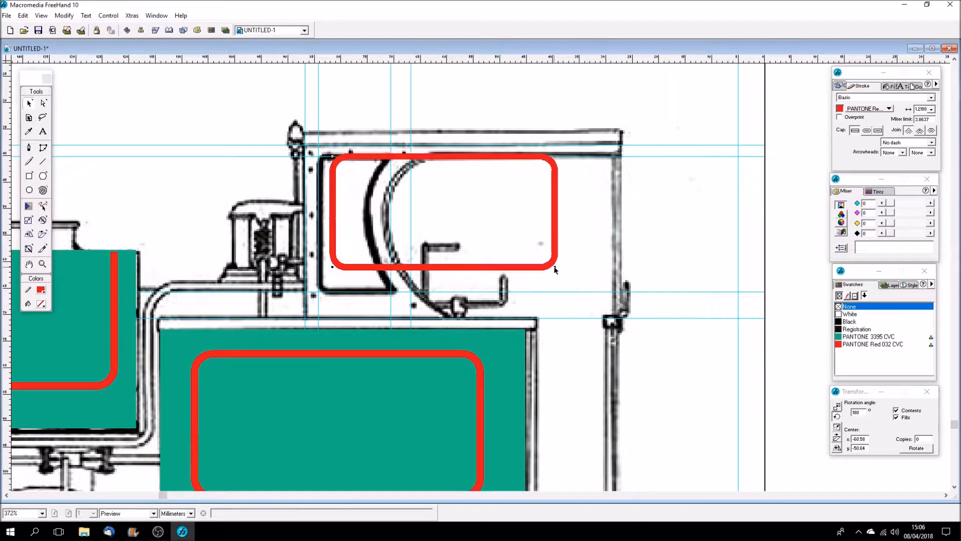
drag(555, 270, 543, 261)
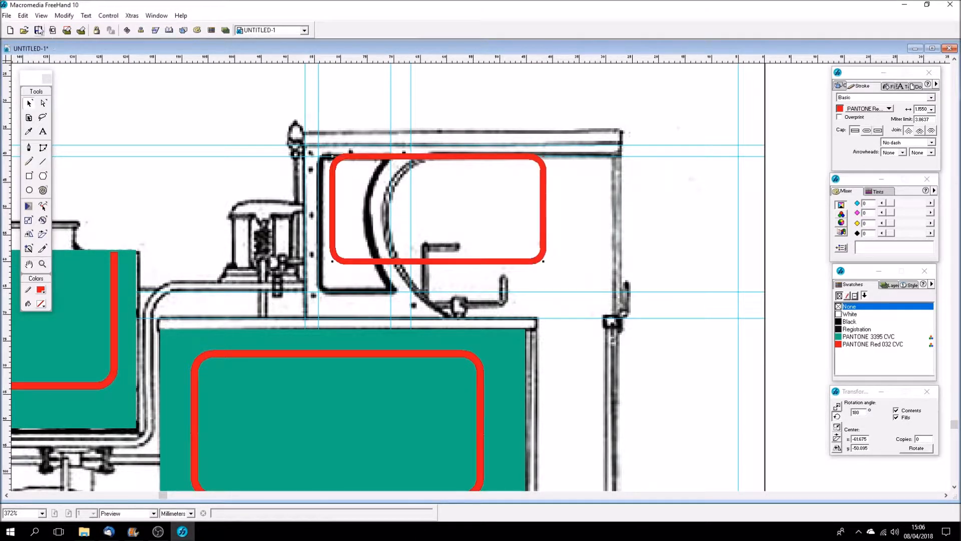
Ungroup the further reduced lining and reset its stroke width to 4 pt.
click(65, 16)
click(104, 177)
click(932, 109)
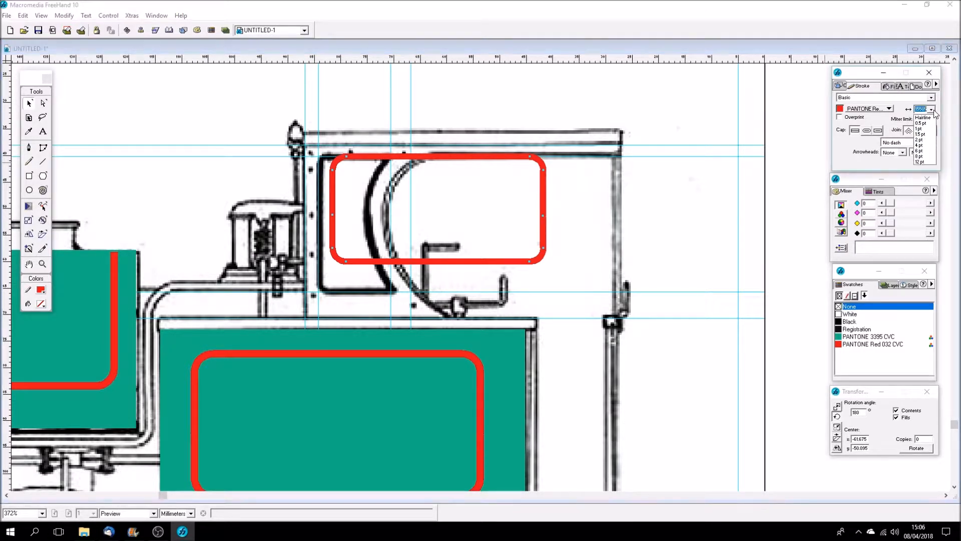
click(926, 145)
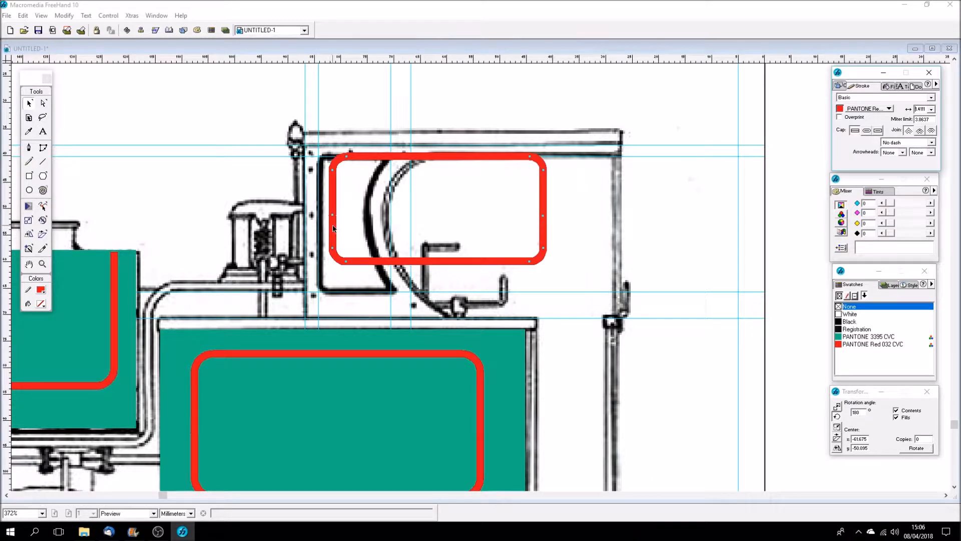
Move the red lining back onto the inner left guide and extend its lower corner points down to the lower lining guide.
drag(334, 229, 320, 229)
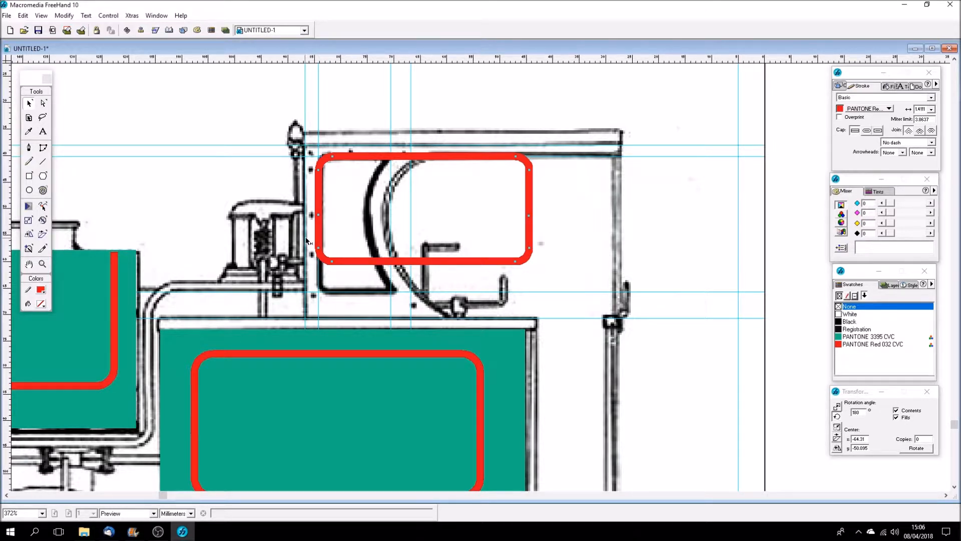
drag(568, 228, 293, 290)
drag(319, 251, 320, 283)
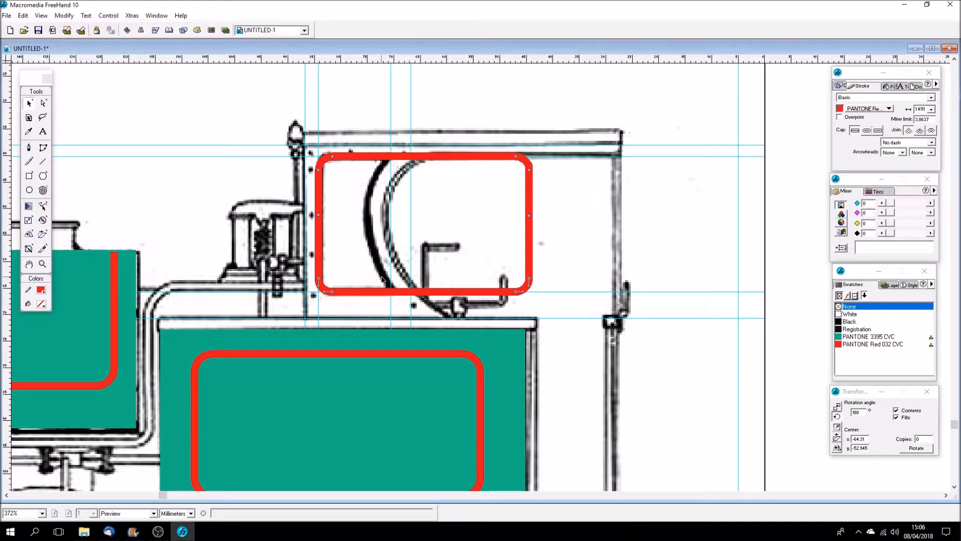
Nudge the lining's right side points inward to tighten the corners, move the right side to the inner right guide, and deselect the path.
drag(521, 168, 550, 282)
key(Left)
key(Left)
key(Left)
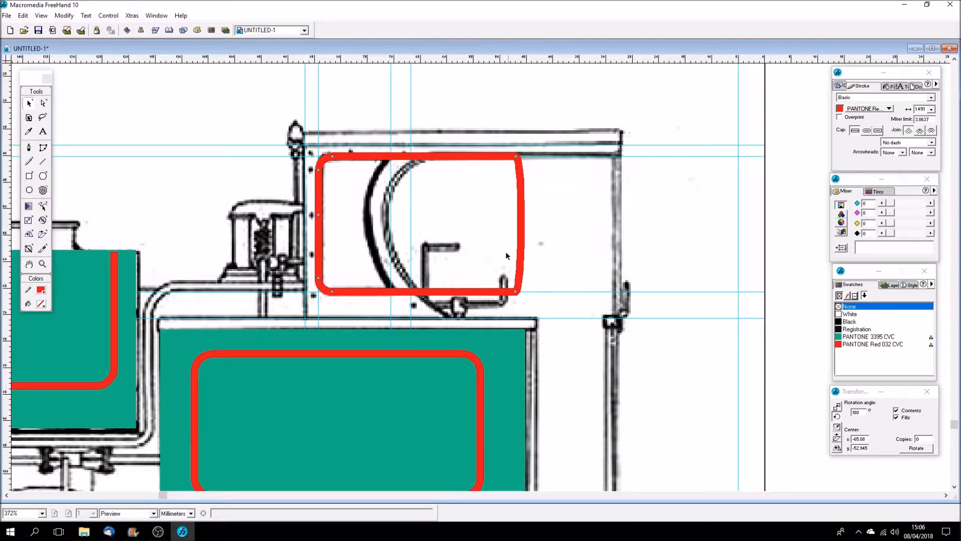
mouse_move(545, 120)
mouse_down()
mouse_move(502, 334)
mouse_move(449, 294)
mouse_move(393, 295)
mouse_up()
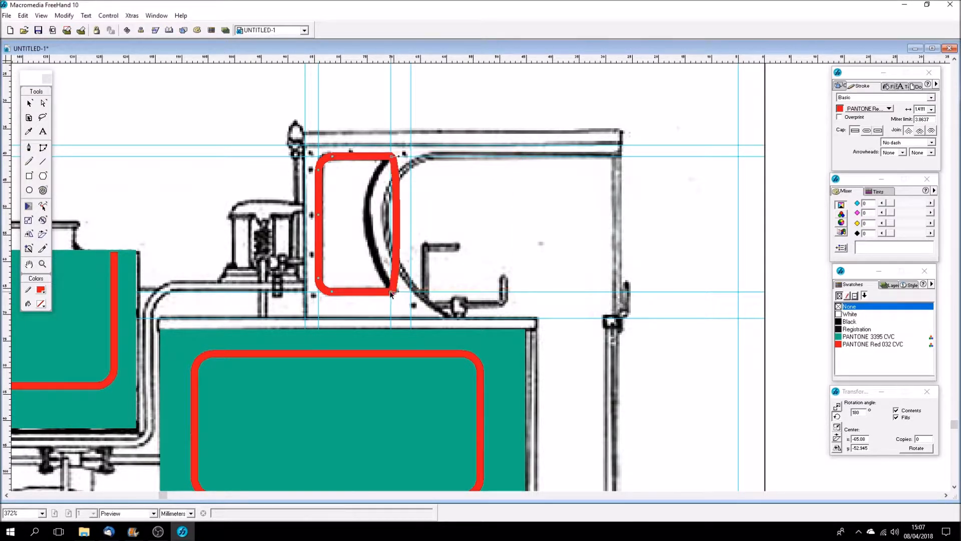
click(395, 301)
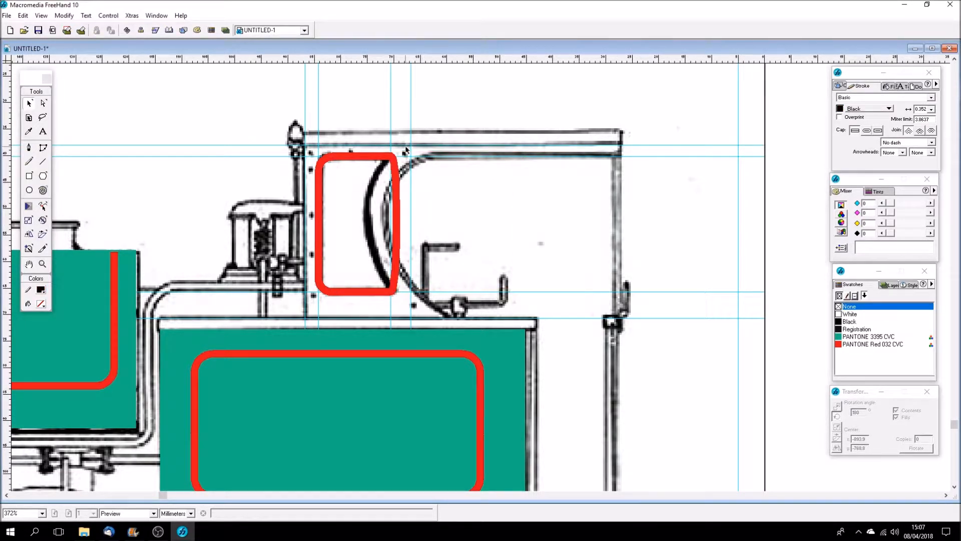
Retract the handles of the red lining's two right-hand points, apply automatic curvature to them, and deselect the path.
drag(435, 119, 379, 302)
click(841, 86)
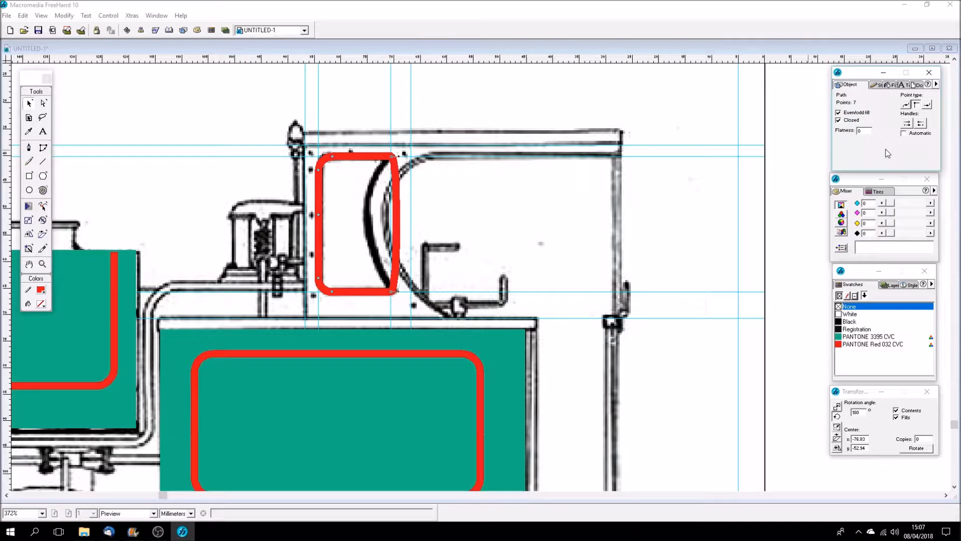
click(911, 124)
click(920, 124)
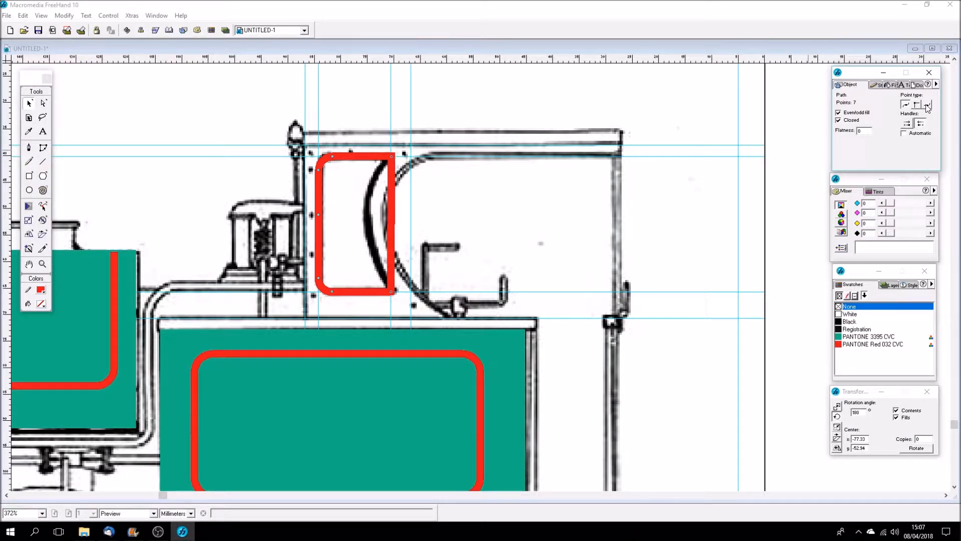
click(904, 133)
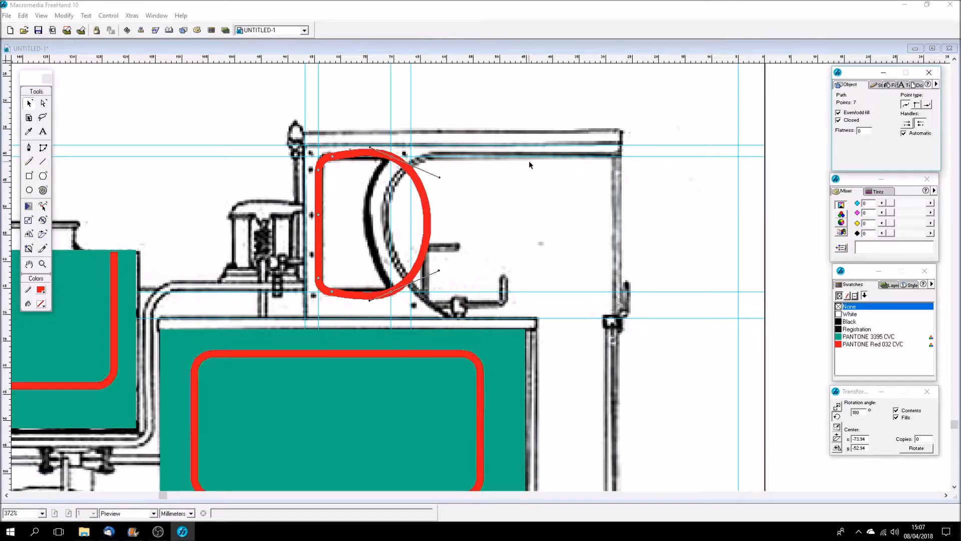
click(478, 225)
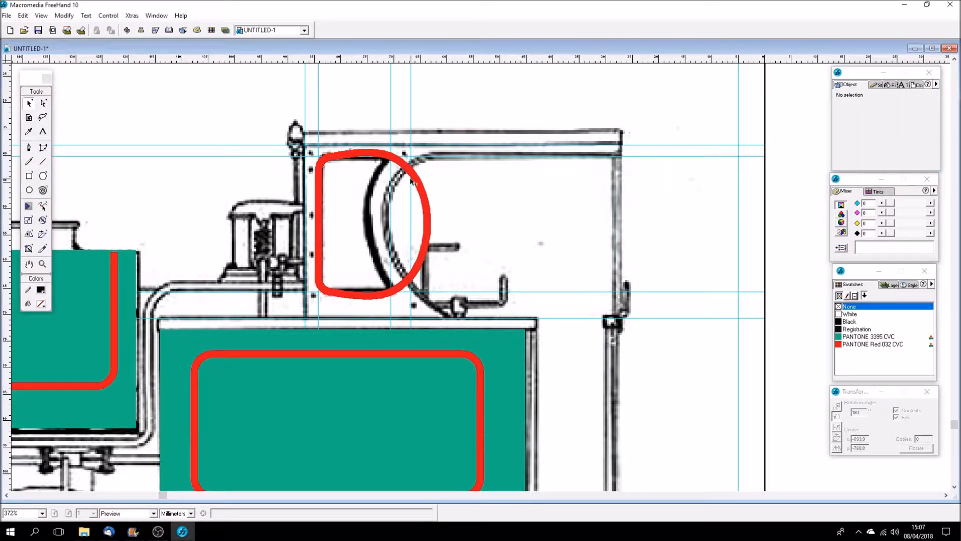
Convert the lining's upper-right point to a connector point and retract its incoming handle so the top edge follows the upper lining guide.
click(391, 157)
key(ctrl+space)
ctrl+drag(359, 118, 447, 207)
drag(326, 204, 327, 250)
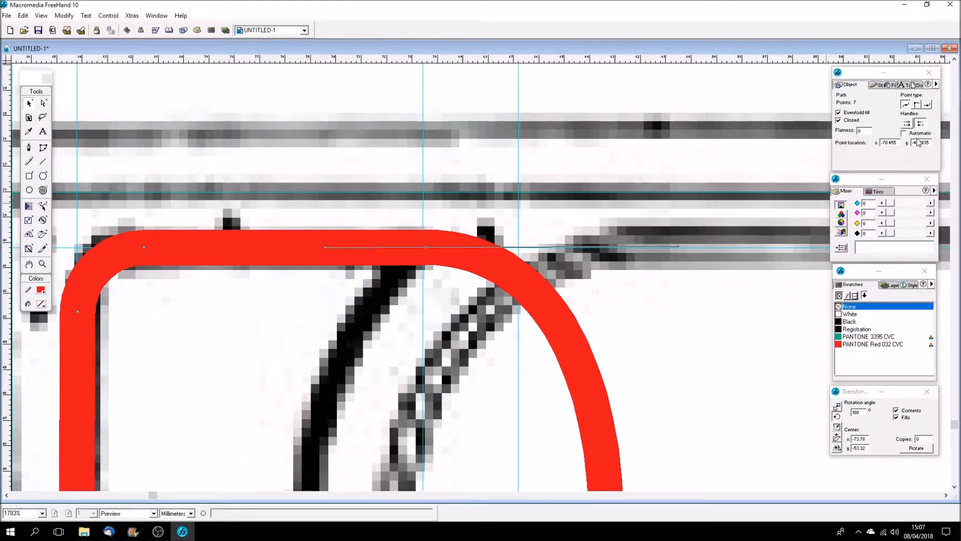
click(927, 104)
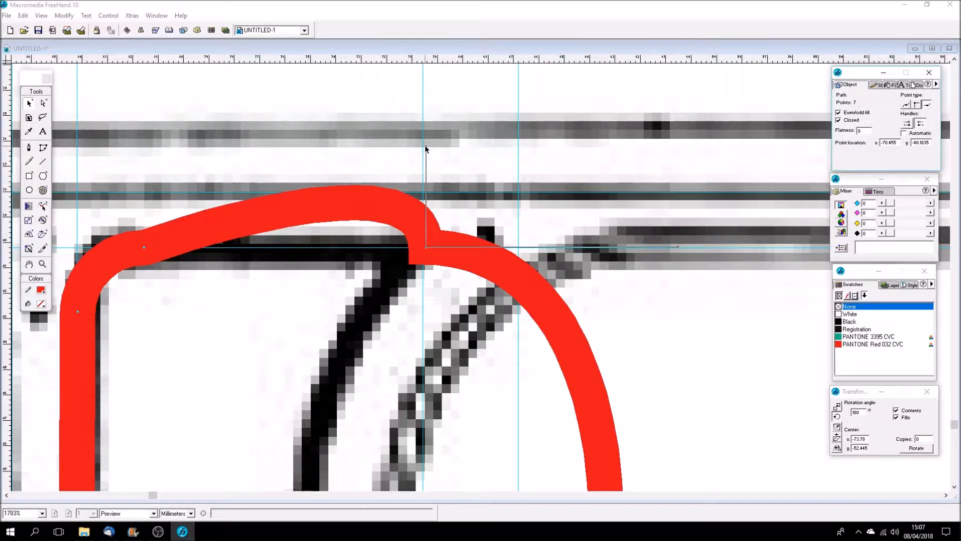
drag(426, 148, 340, 246)
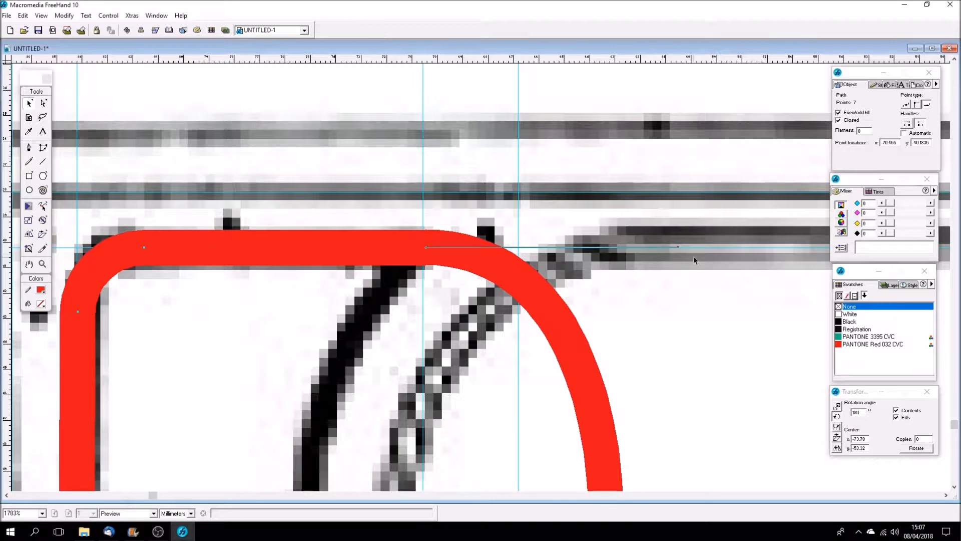
Change the upper-right point's type and pull its outgoing handle down and inward so the lining's right side bends inward from that corner.
drag(681, 250, 479, 349)
drag(479, 246, 479, 262)
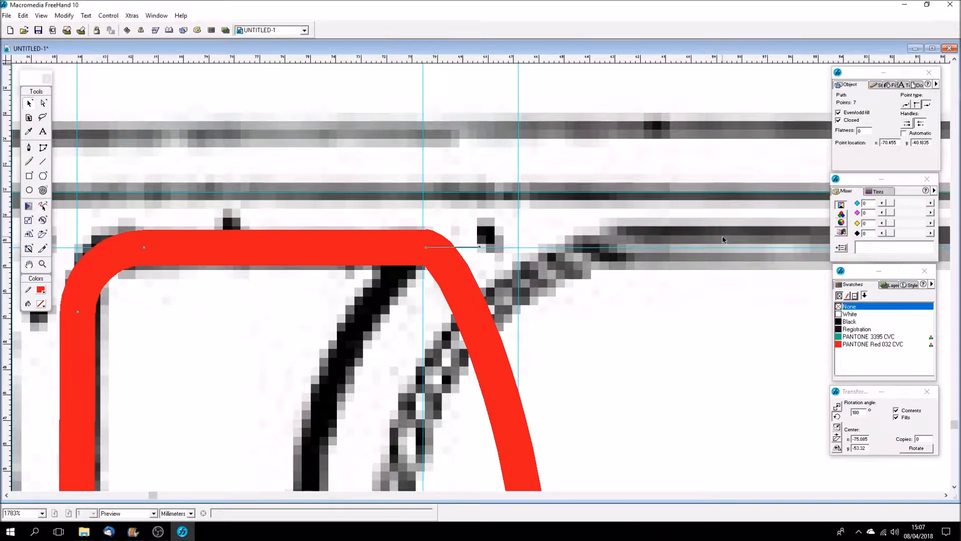
click(910, 106)
drag(479, 249, 327, 321)
click(328, 320)
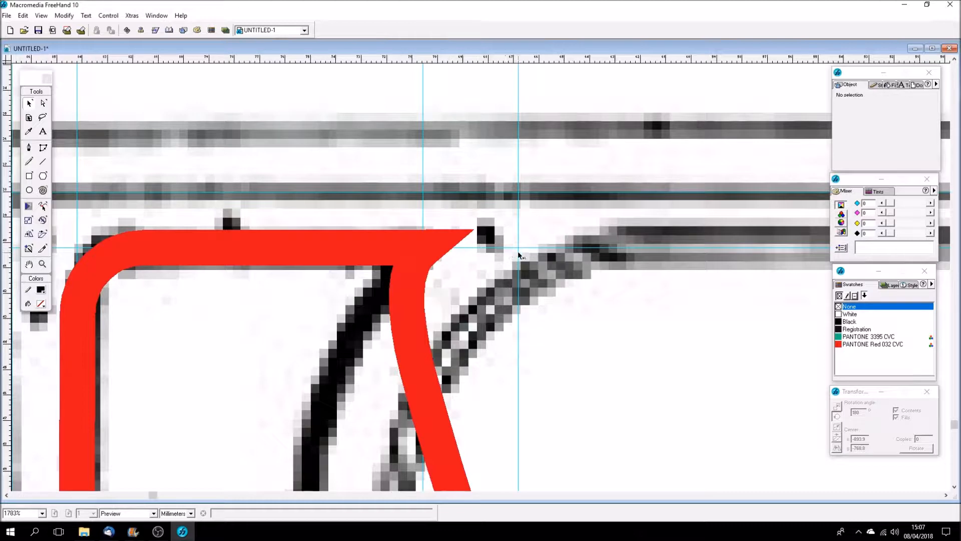
Turn off automatic curvature at the lining's lower-right point and level its handles on the lower lining guide, retracting the inner one.
key(ctrl+1)
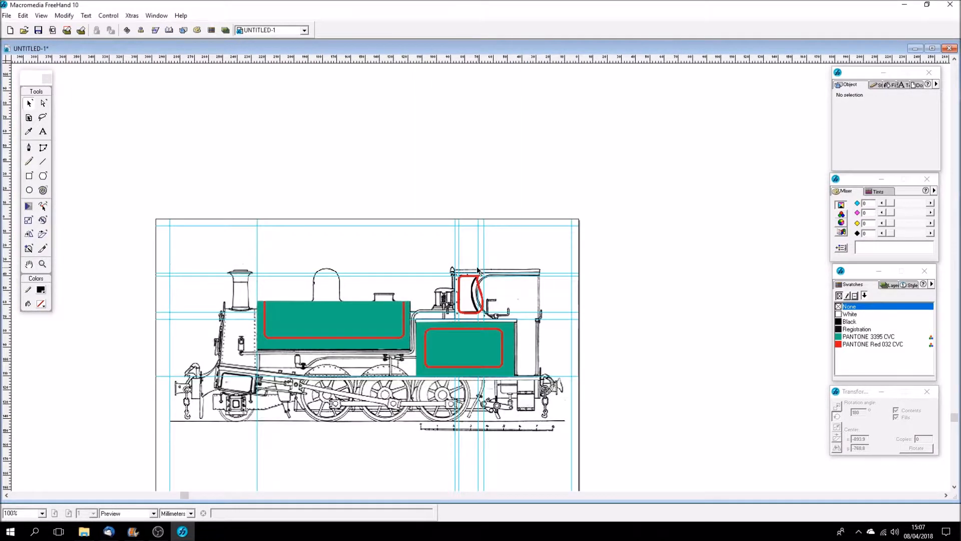
ctrl+drag(443, 266, 495, 325)
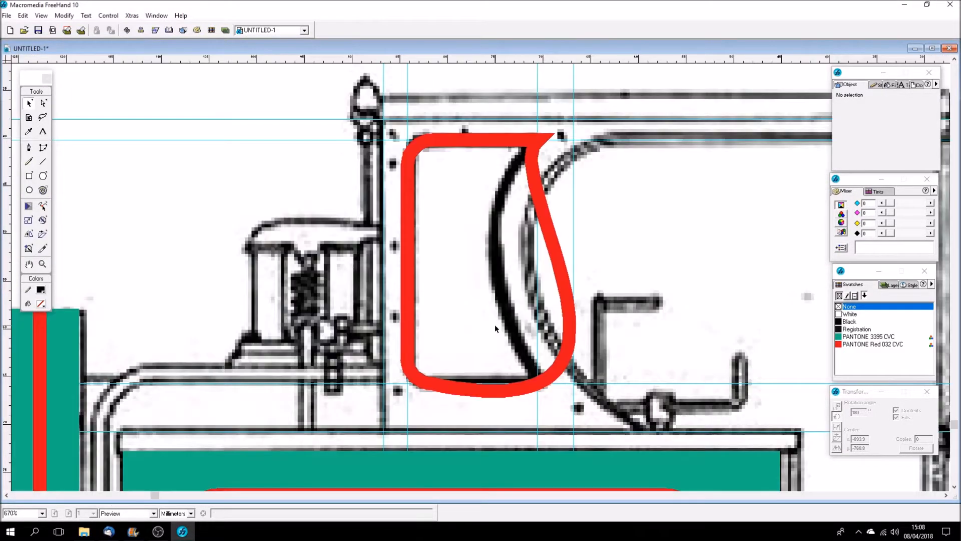
click(541, 385)
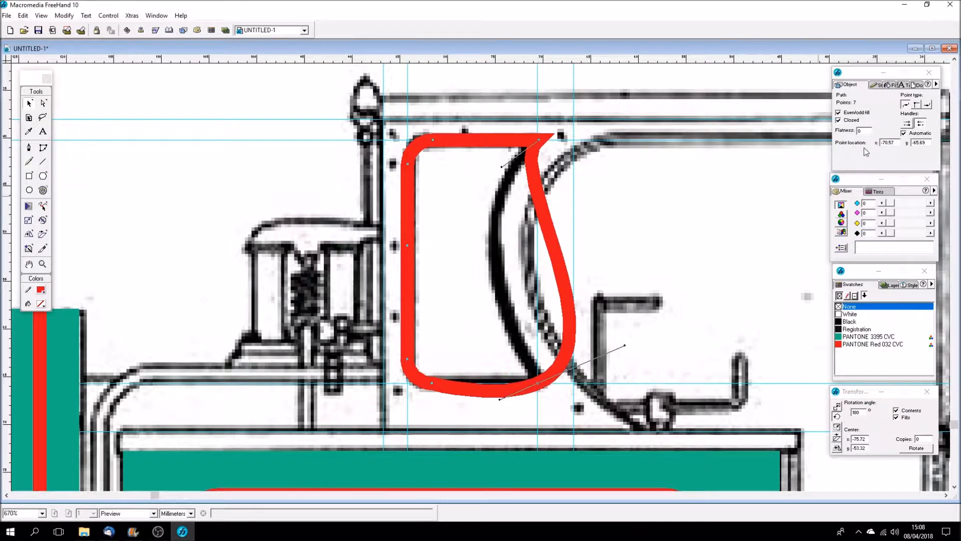
click(904, 134)
drag(500, 401, 497, 386)
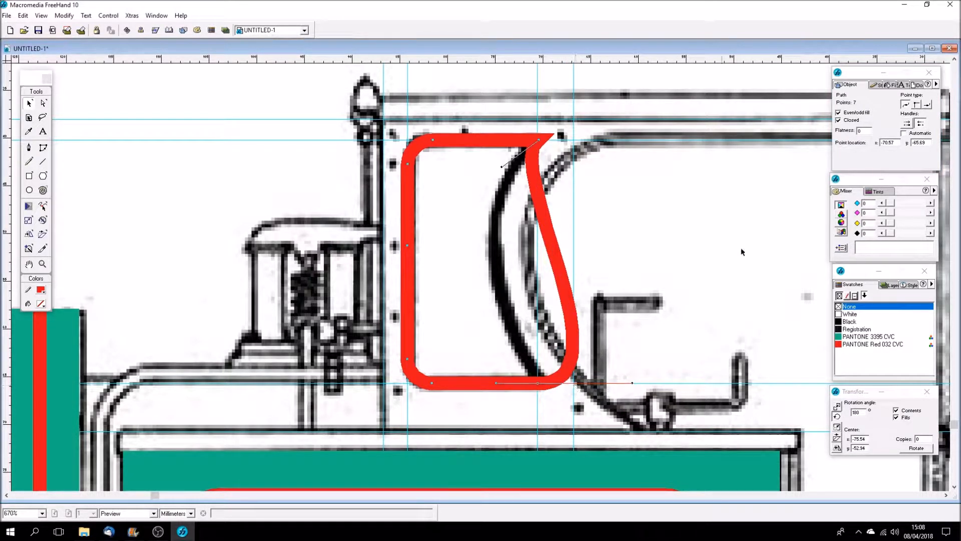
click(929, 105)
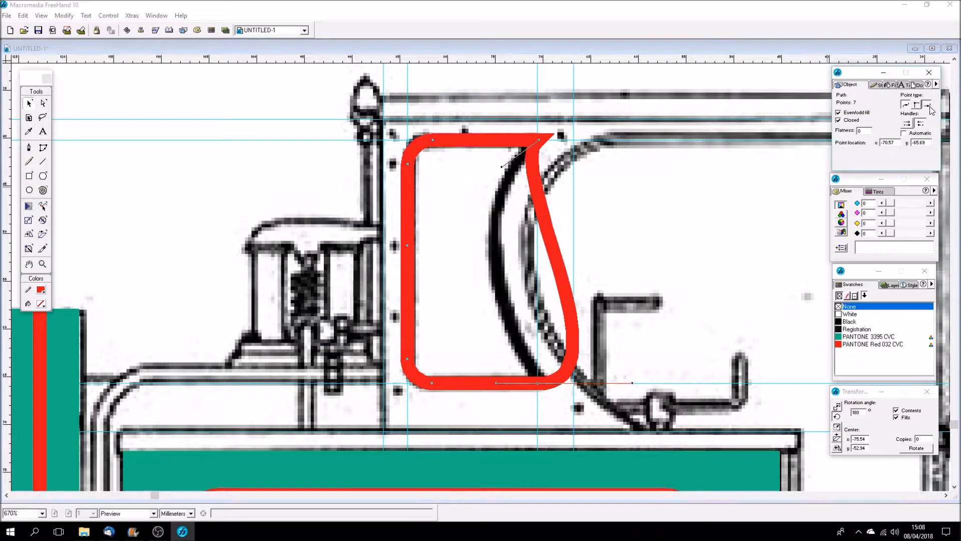
drag(538, 388, 538, 389)
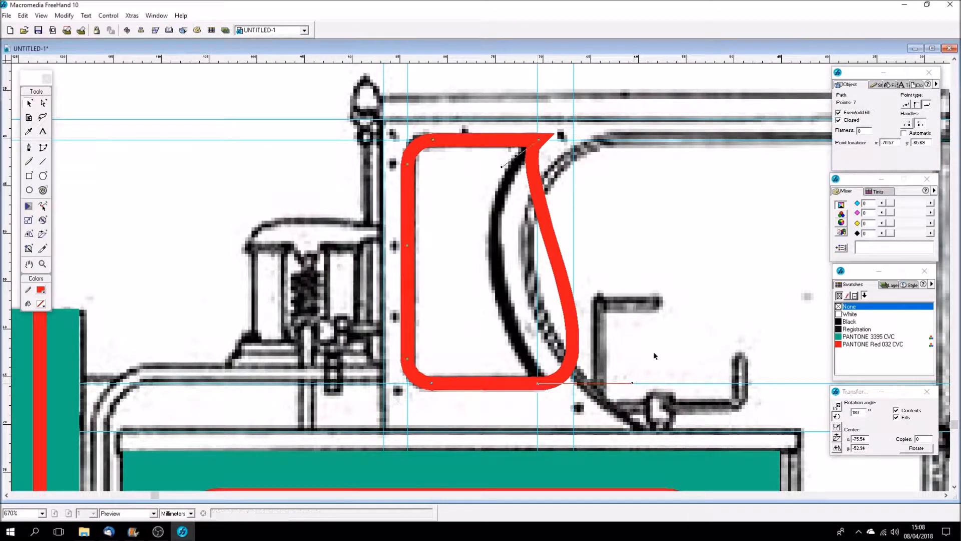
click(908, 105)
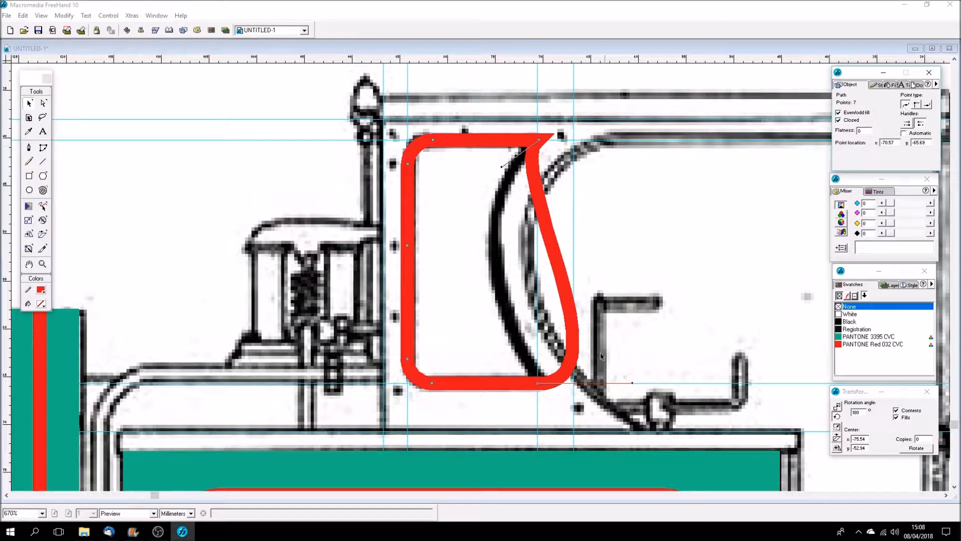
Adjust the handles of the lining's lower-right and upper-right points to curve its right side inward along the drawing's black arc.
drag(633, 385, 475, 290)
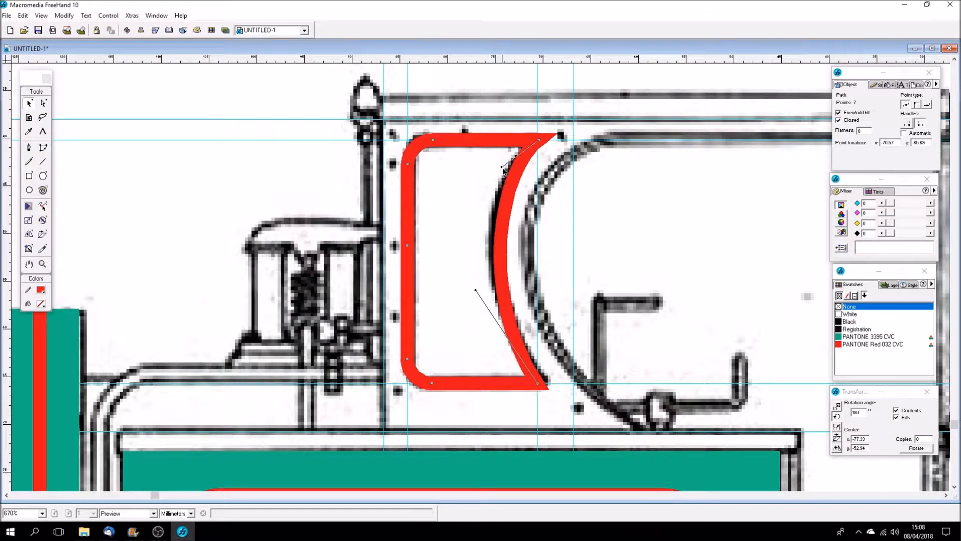
drag(499, 167, 494, 177)
click(527, 151)
click(539, 141)
drag(499, 170, 485, 190)
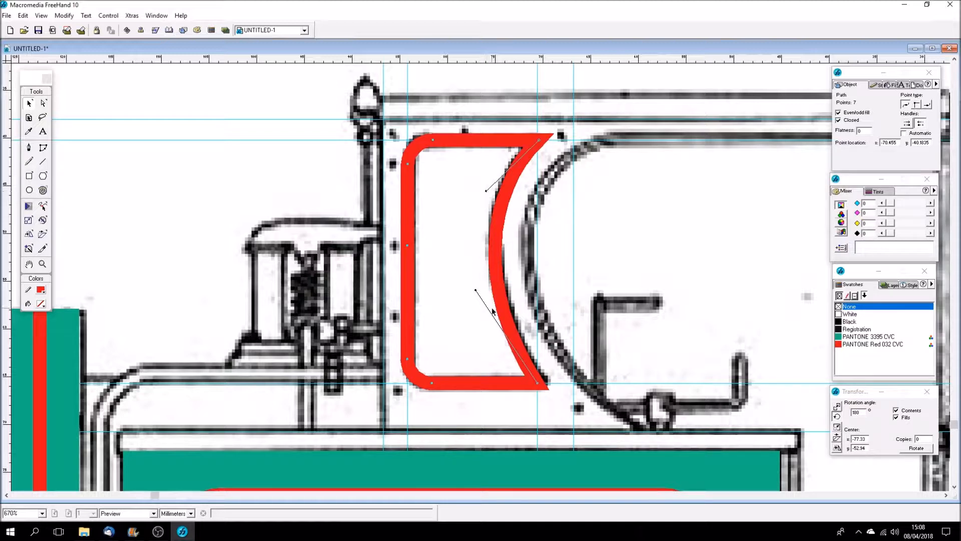
drag(476, 291, 481, 295)
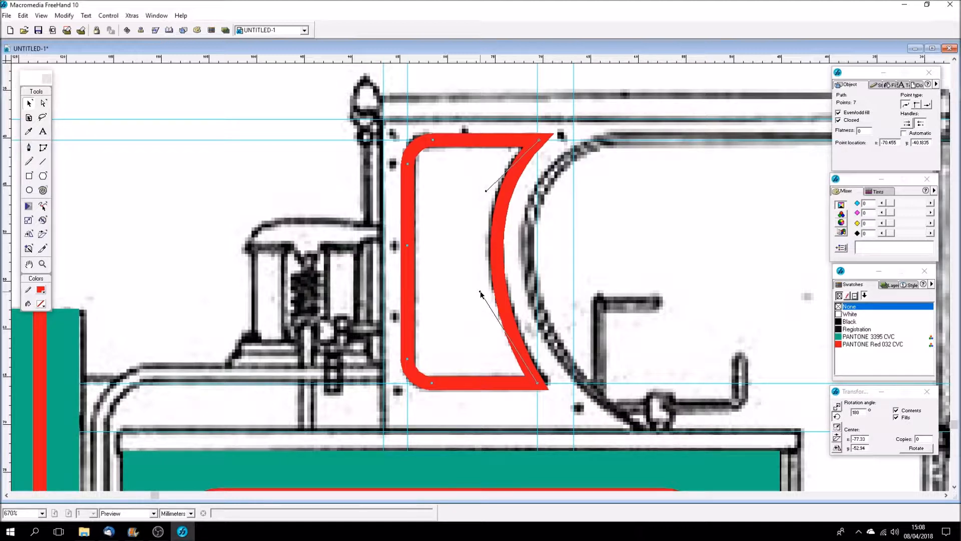
click(450, 301)
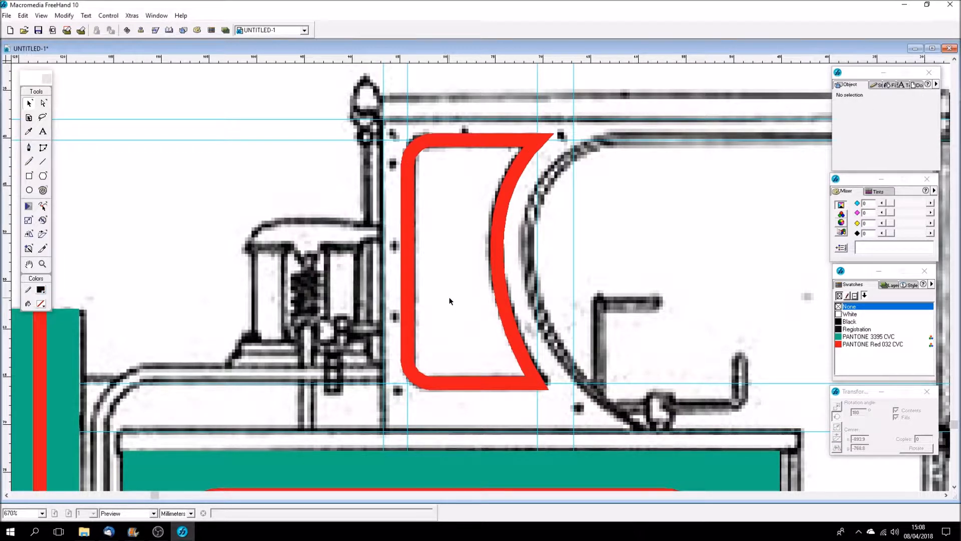
Copy the lower cab panel's green rectangle, paste it, and send the copy to the back.
key(ctrl+1)
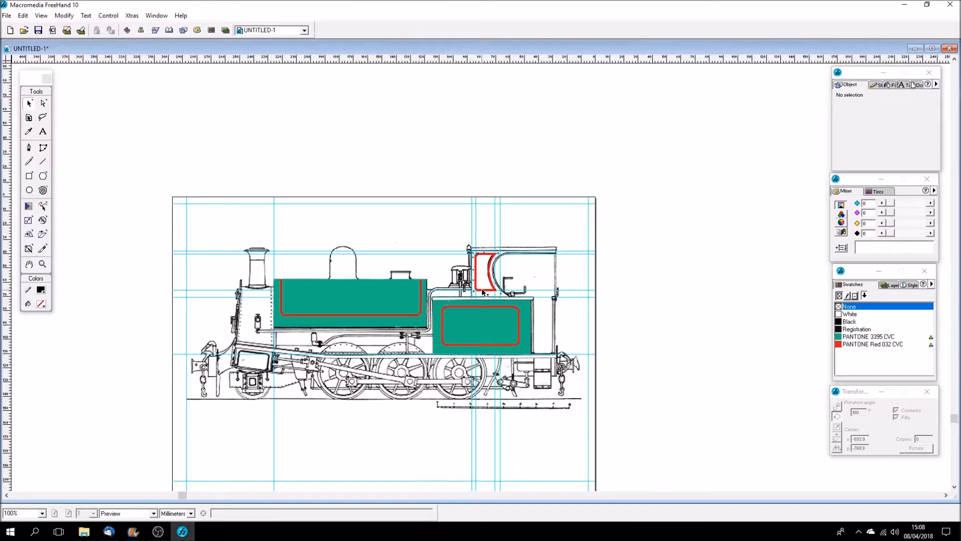
drag(454, 235, 548, 346)
click(286, 329)
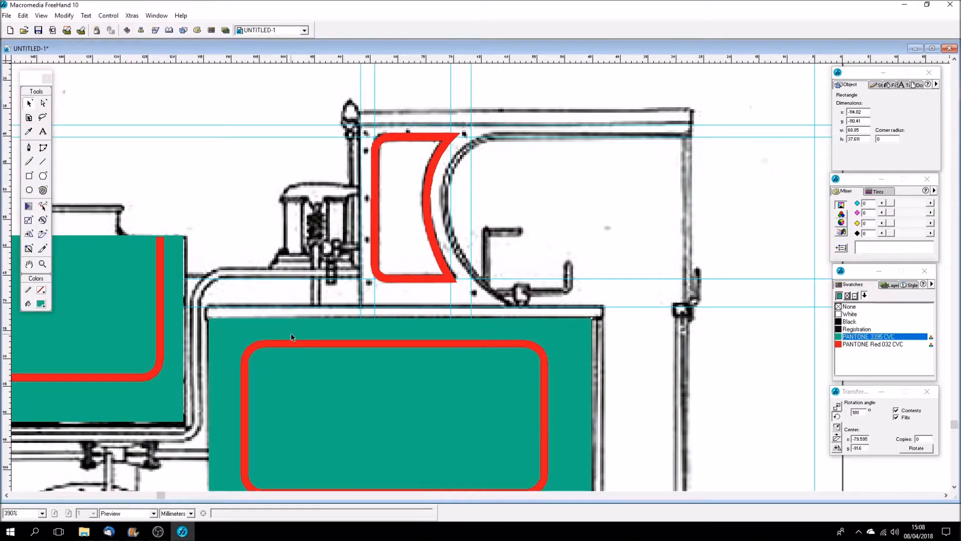
click(23, 16)
click(40, 64)
click(23, 16)
click(52, 87)
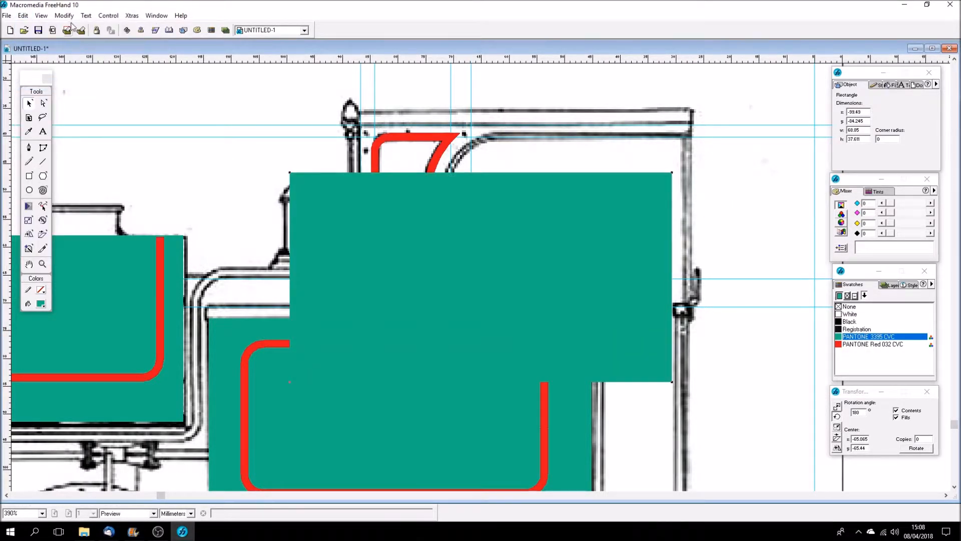
click(64, 16)
mouse_move(85, 49)
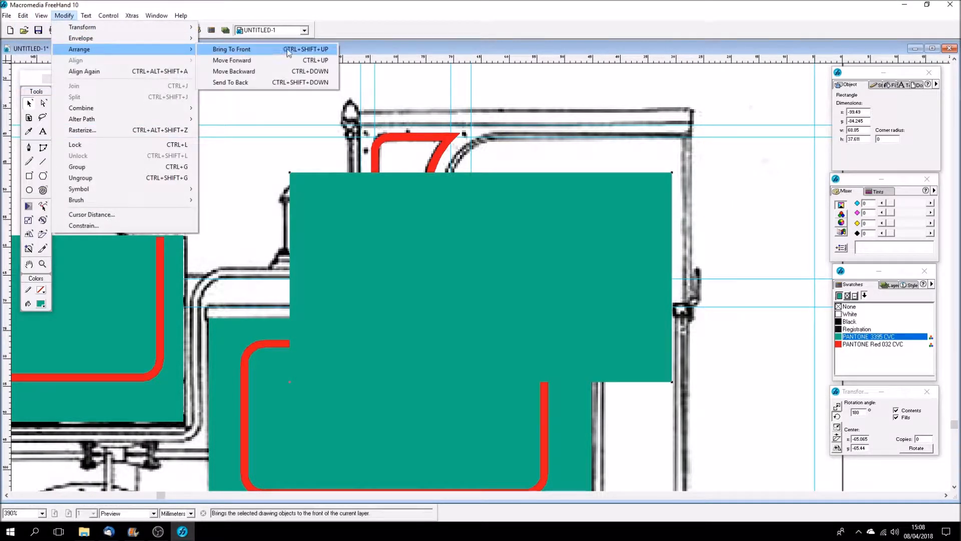
click(278, 82)
Fit the pasted green rectangle to the upper cab side's outer guides, about 19.9 mm wide and 32.7 mm high.
drag(325, 286, 404, 239)
drag(743, 334, 668, 299)
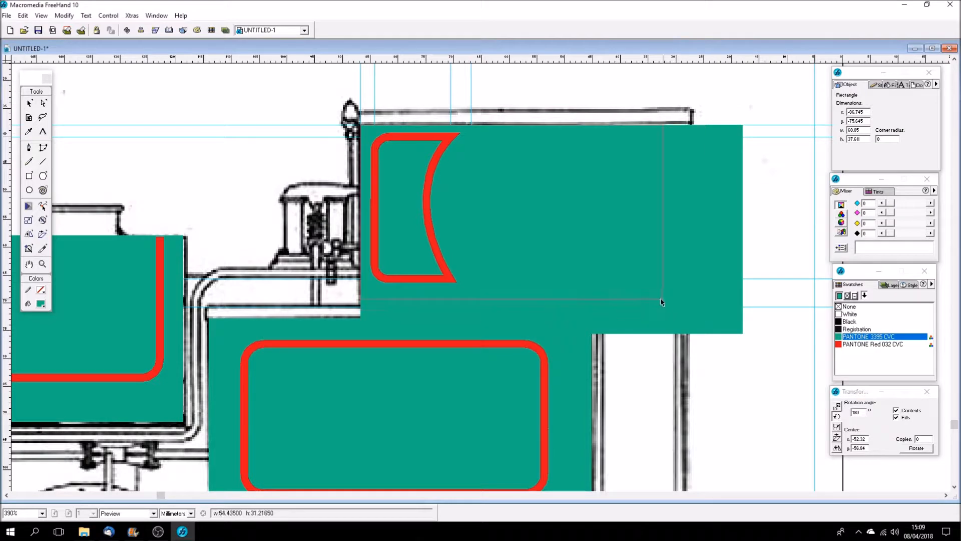
drag(524, 293, 471, 306)
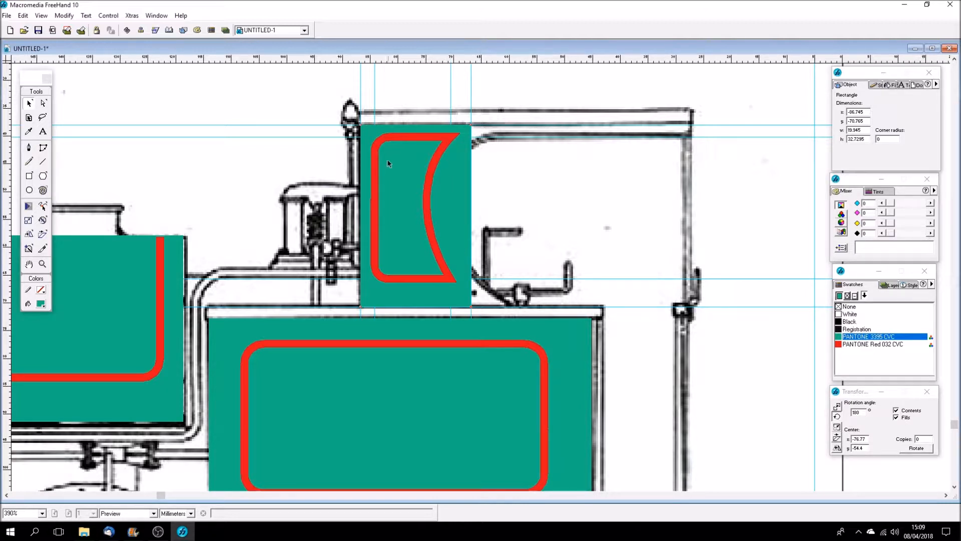
click(224, 216)
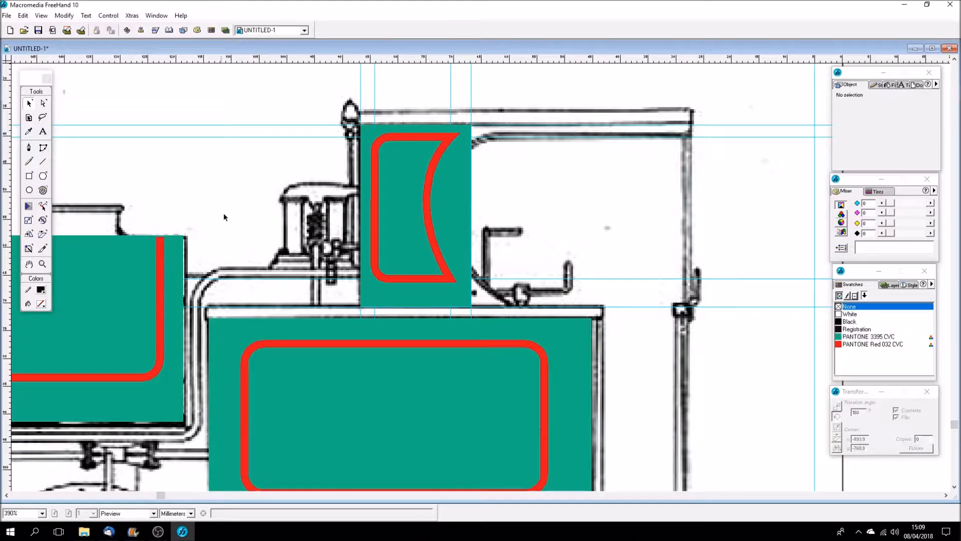
Save the document as "B&L no 5 lining" in the antrim ng folder.
click(6, 15)
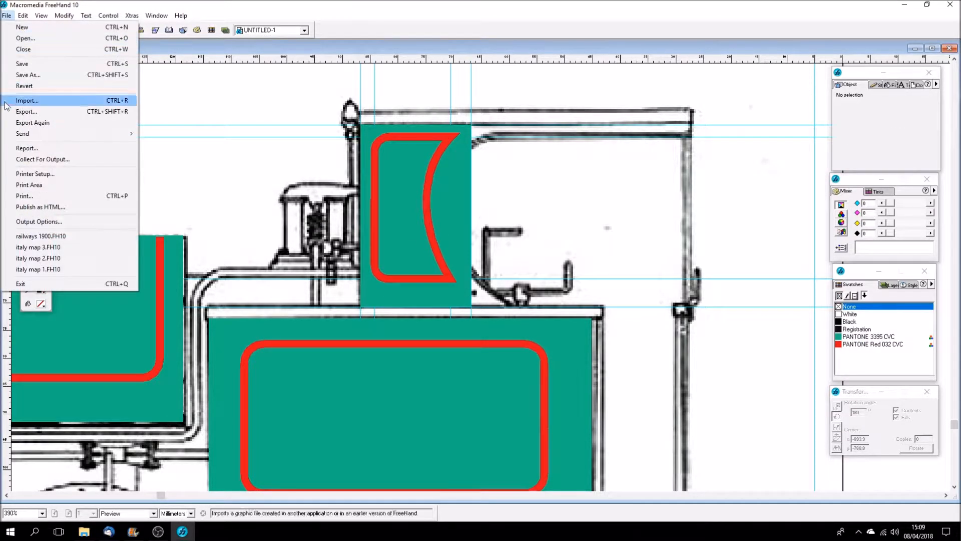
click(22, 76)
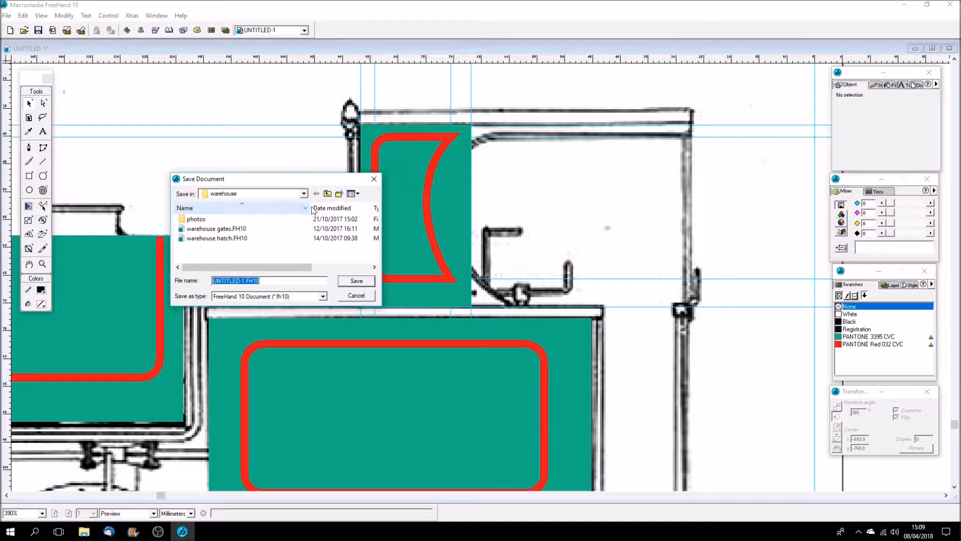
click(303, 193)
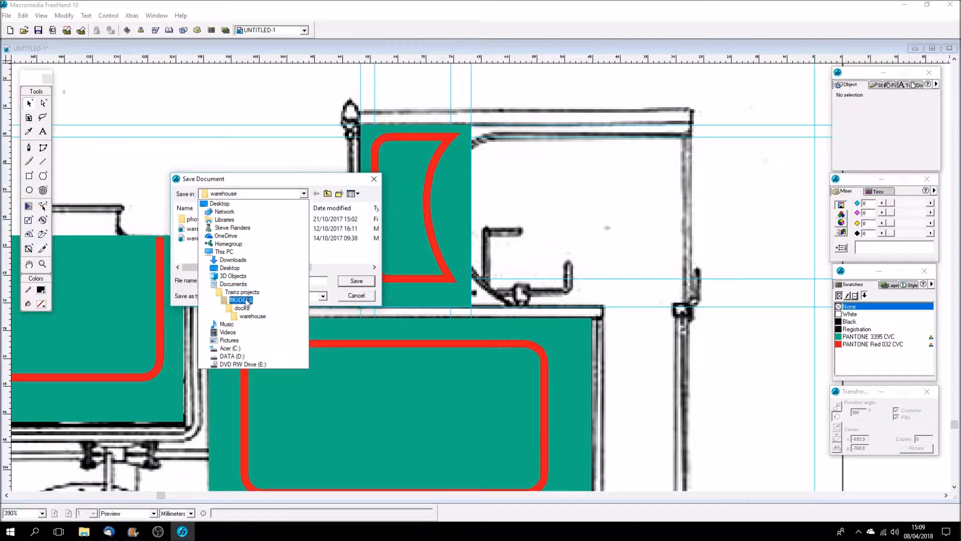
click(241, 300)
double_click(199, 247)
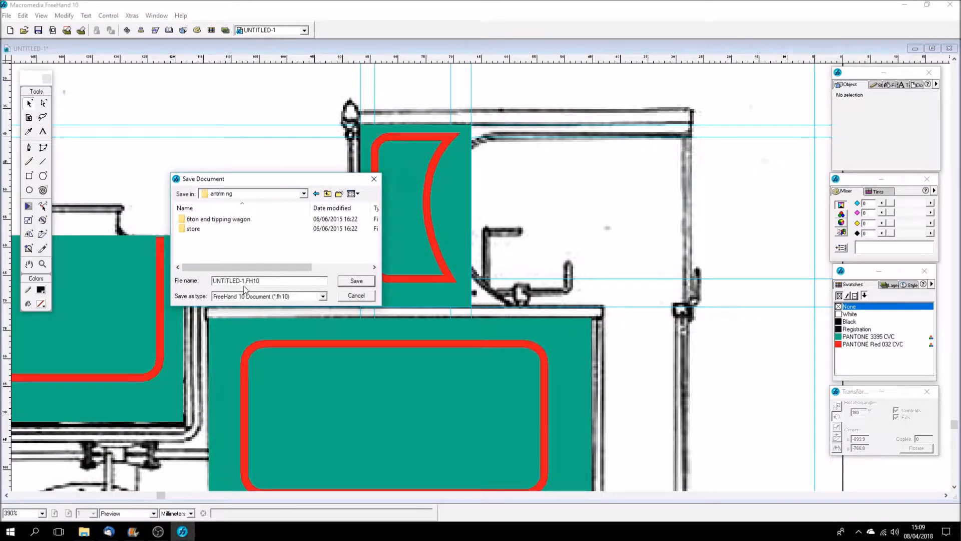
drag(241, 281, 160, 284)
text(B&L no 5 lining)
key(Return)
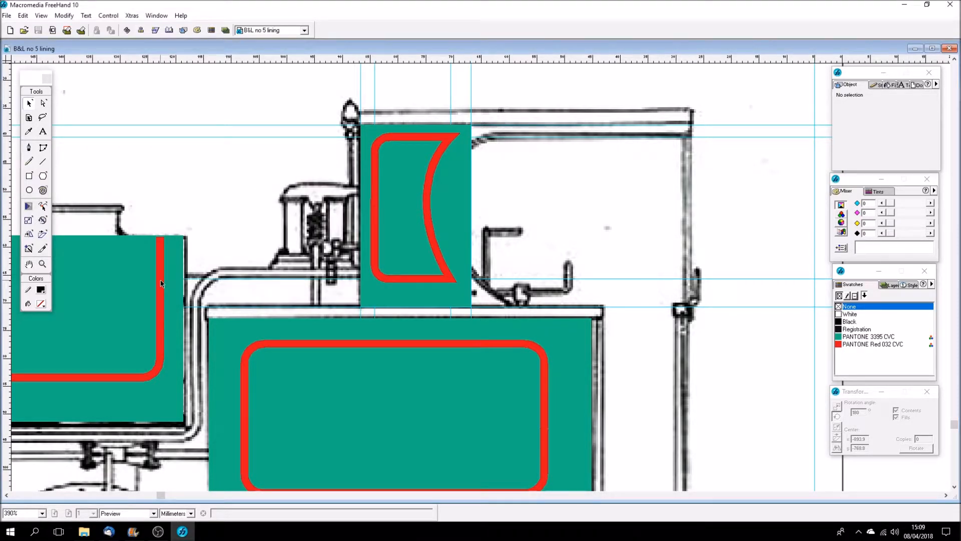
Start exporting the document as a JPEG and set the image quality in the bitmap export options.
click(7, 15)
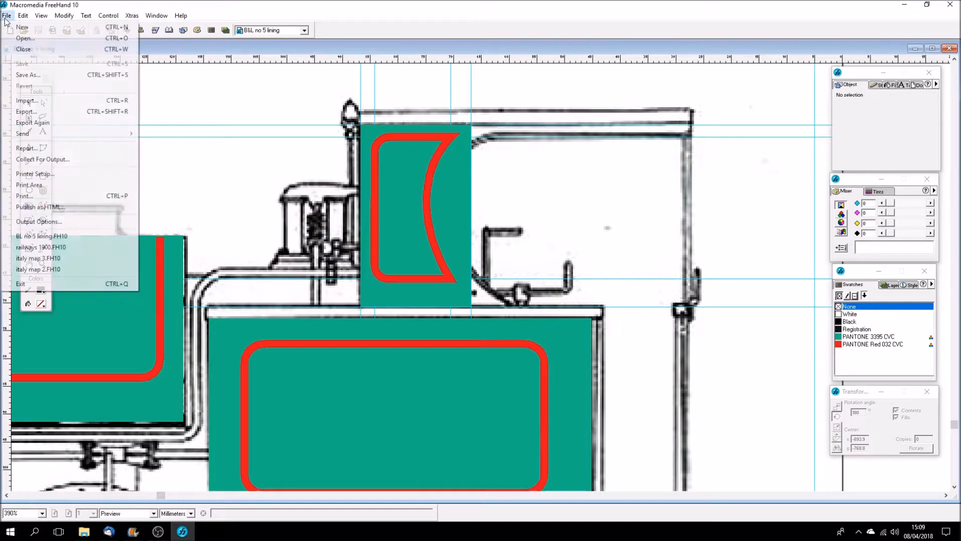
click(44, 113)
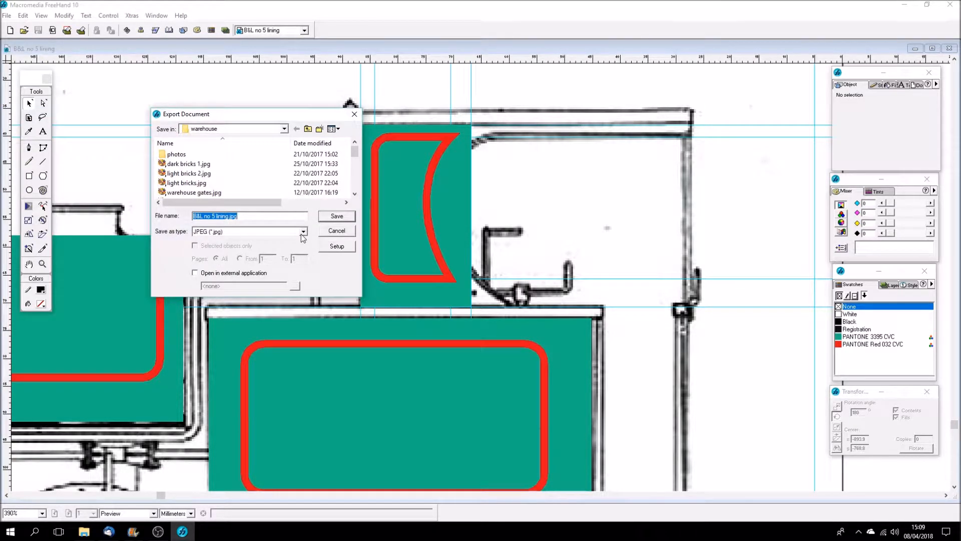
click(333, 245)
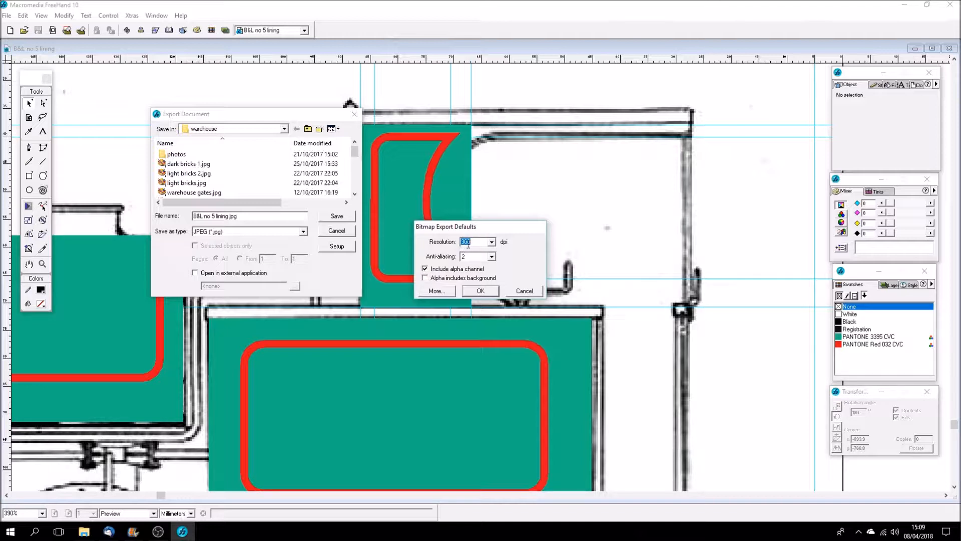
click(435, 290)
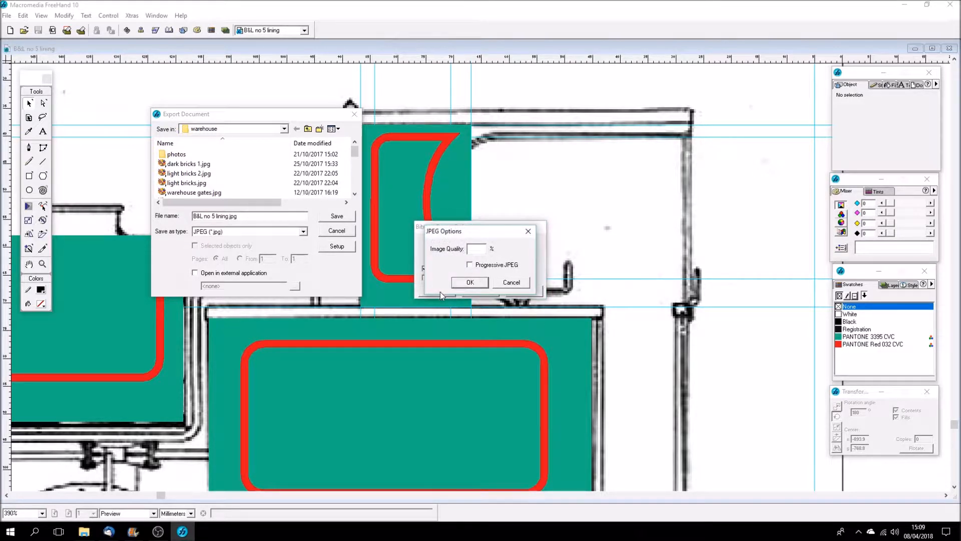
text(19)
click(483, 283)
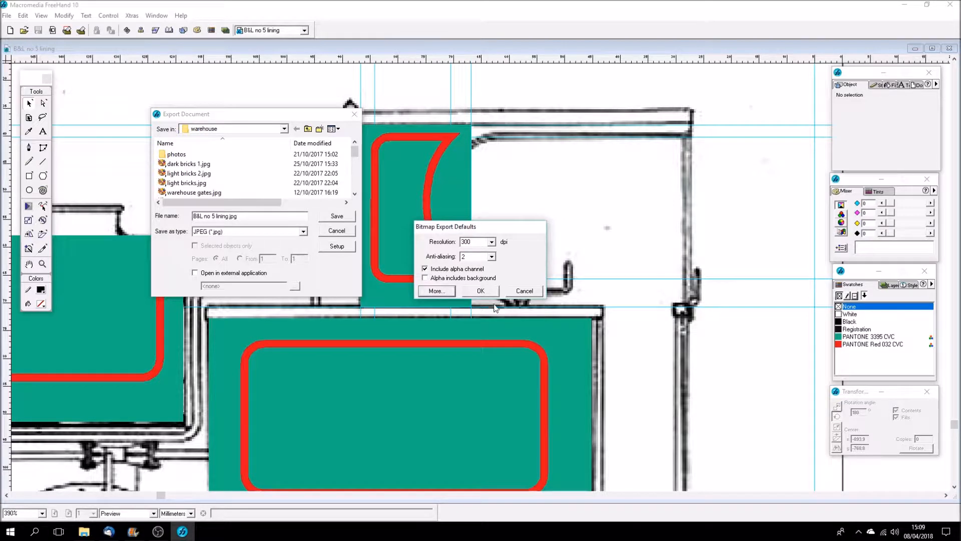
click(497, 294)
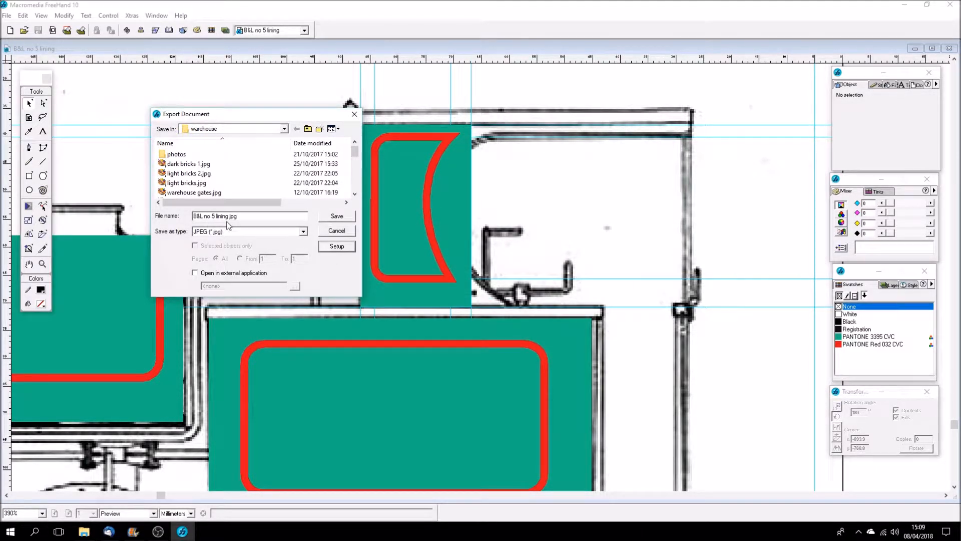
Export the drawing as "B&L no 5 lining.jpg" into the antrim ng folder.
click(280, 129)
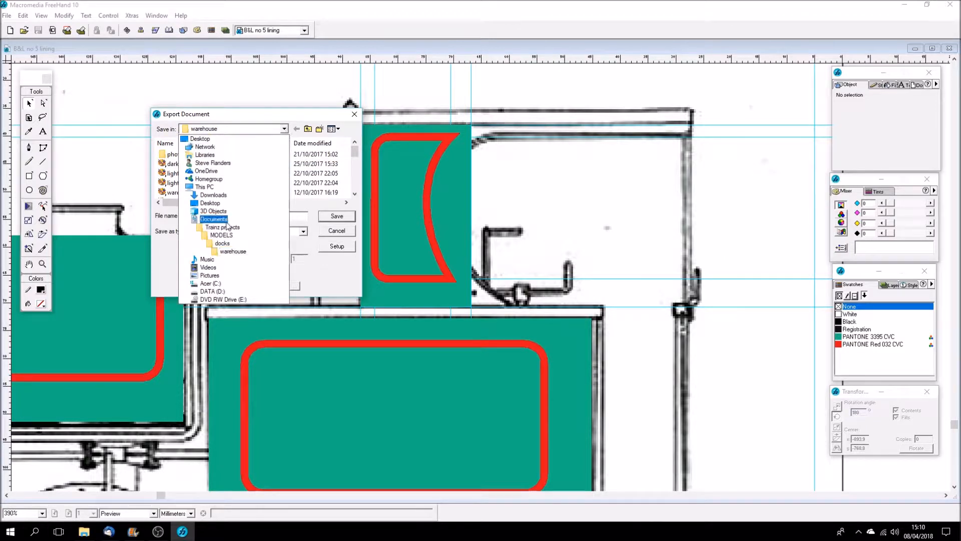
click(221, 234)
double_click(186, 183)
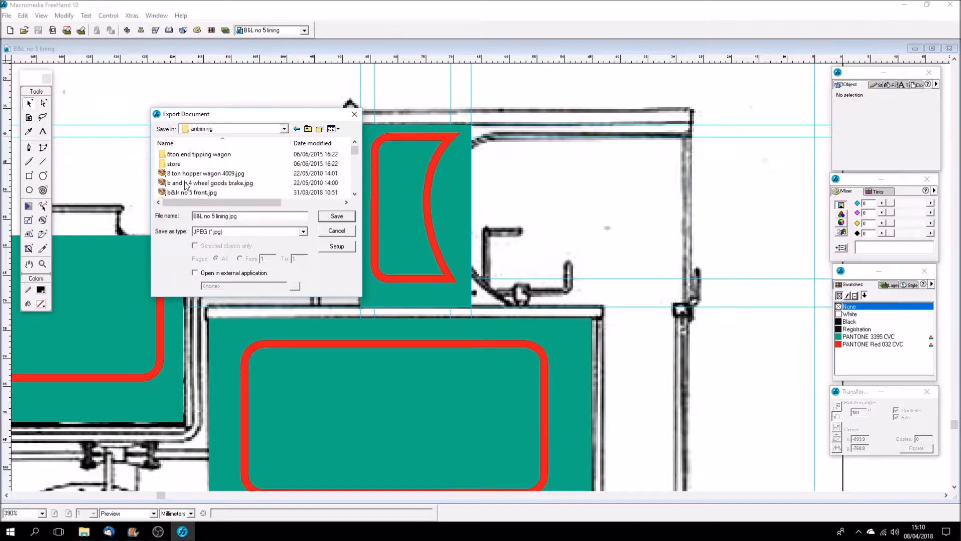
click(334, 219)
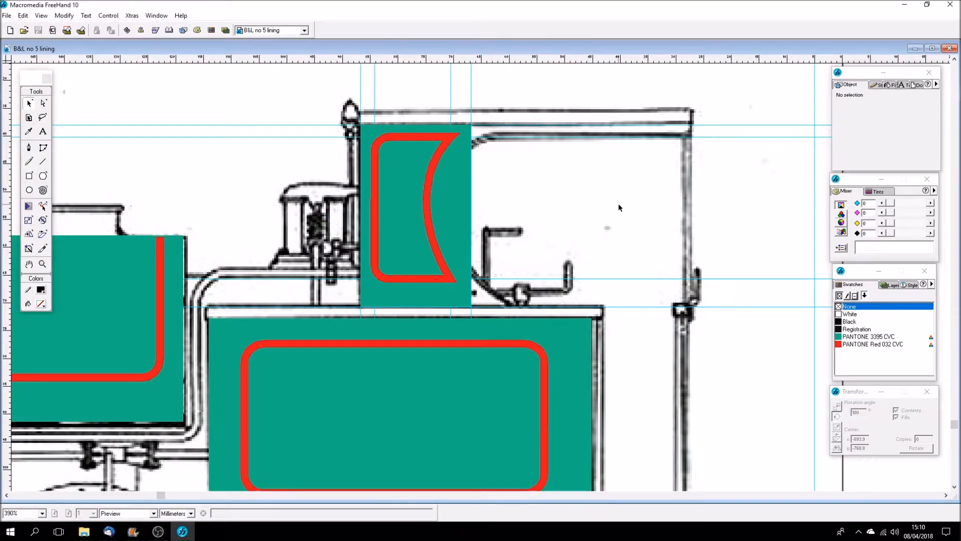
key(ctrl+1)
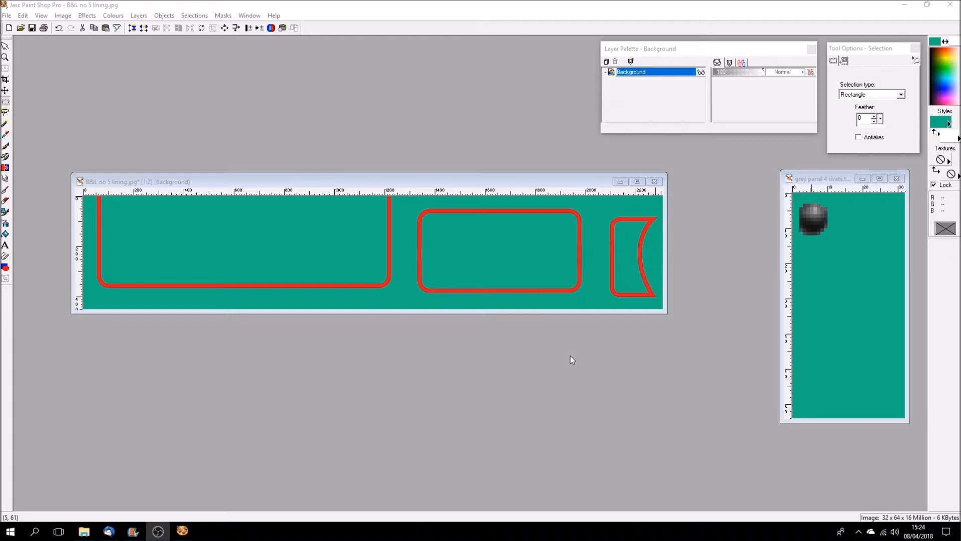
In Paint Shop Pro, copy a piece of the large panel's right red line, paste it over that line's upper end, and deselect it.
drag(311, 185, 333, 185)
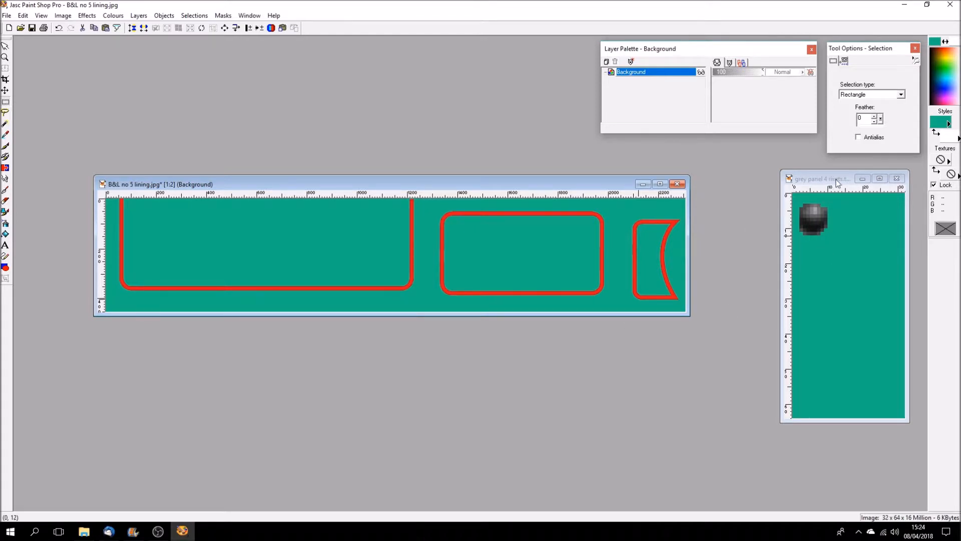
drag(837, 180, 808, 182)
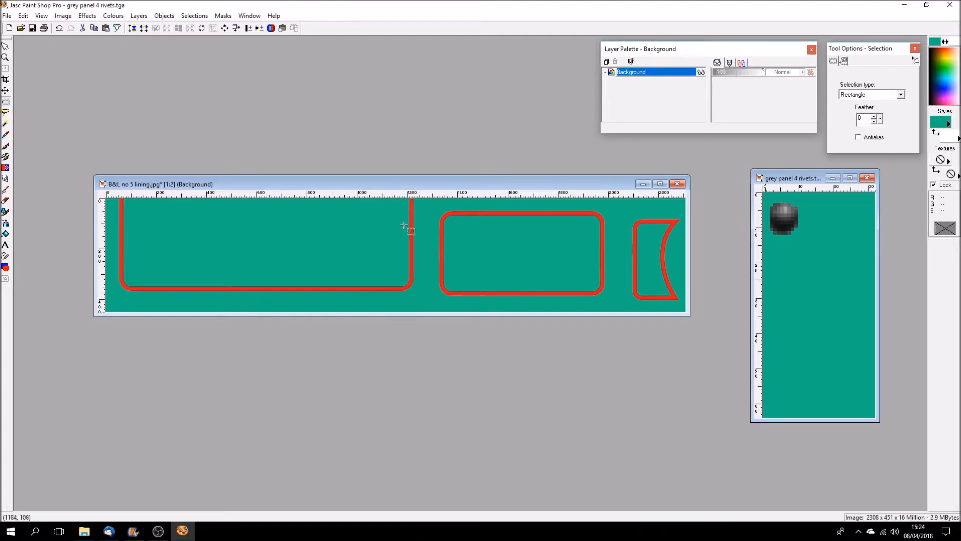
drag(404, 220, 417, 250)
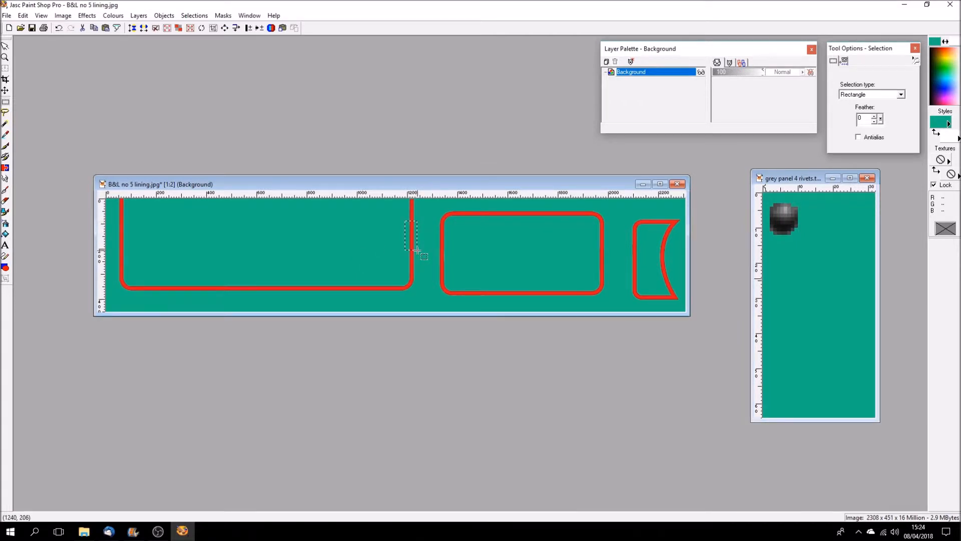
click(23, 15)
click(45, 82)
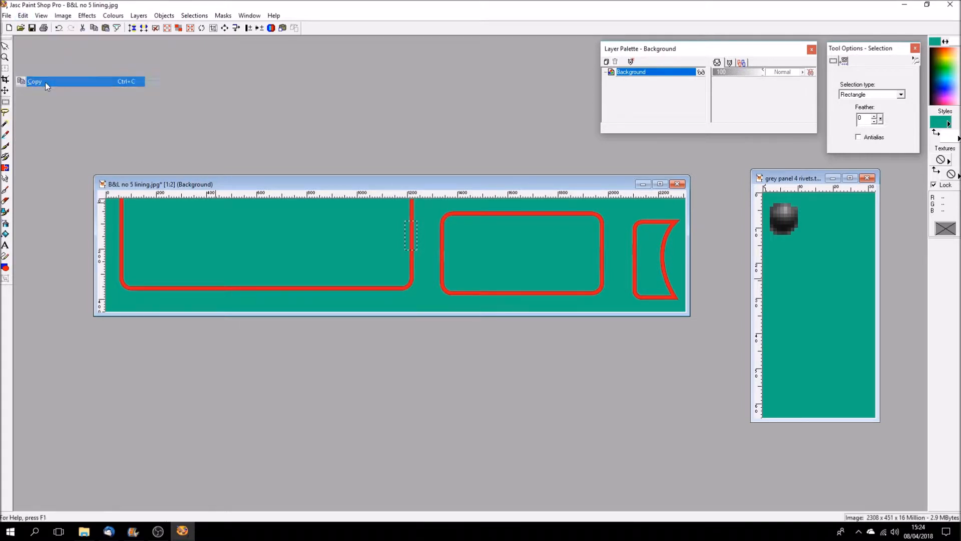
click(23, 15)
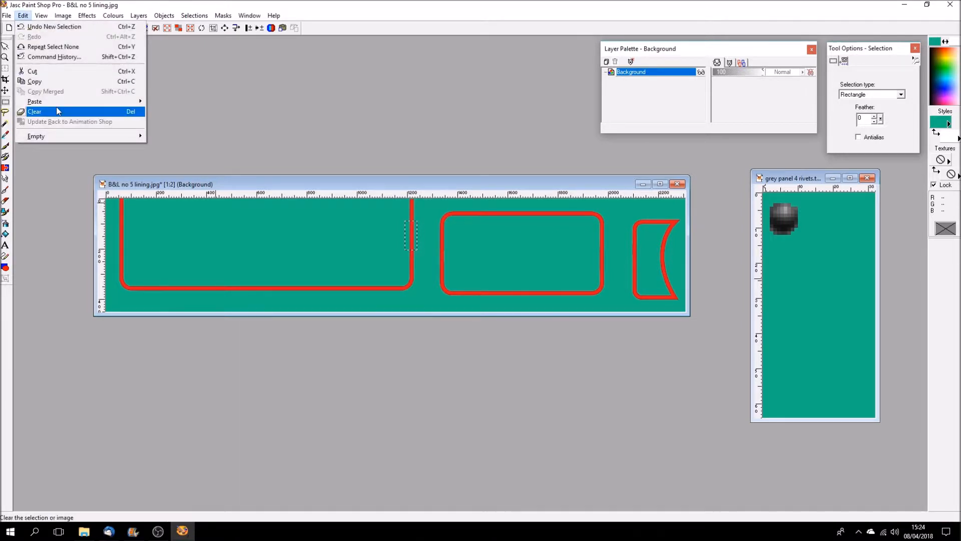
mouse_move(63, 102)
click(199, 121)
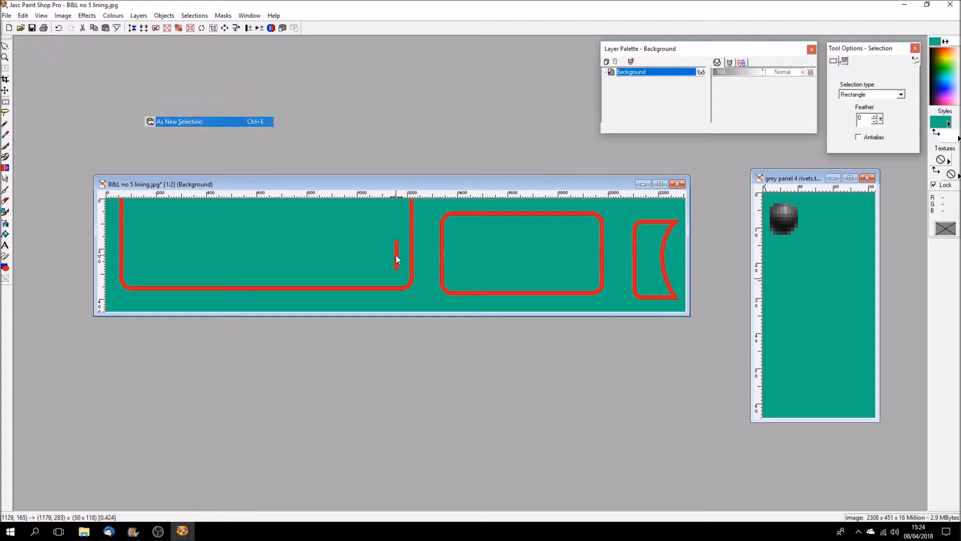
click(411, 205)
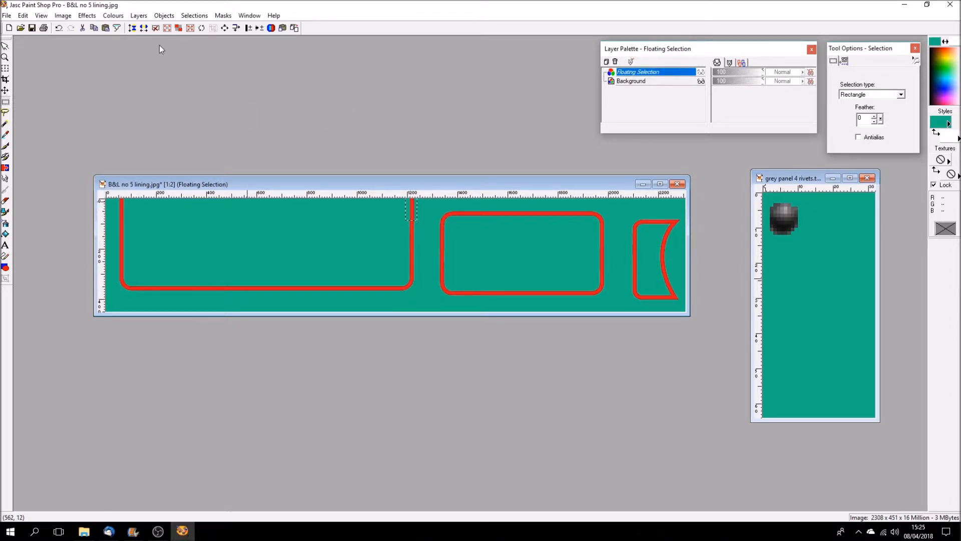
click(156, 29)
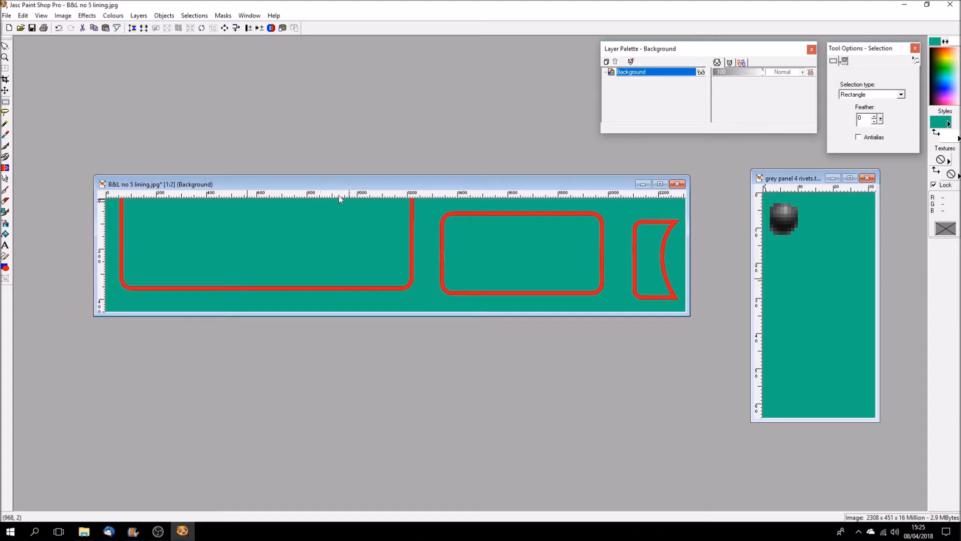
Enlarge the lining image's canvas to 2308 × 2000 pixels, adding the extra space below the artwork.
drag(346, 183, 315, 243)
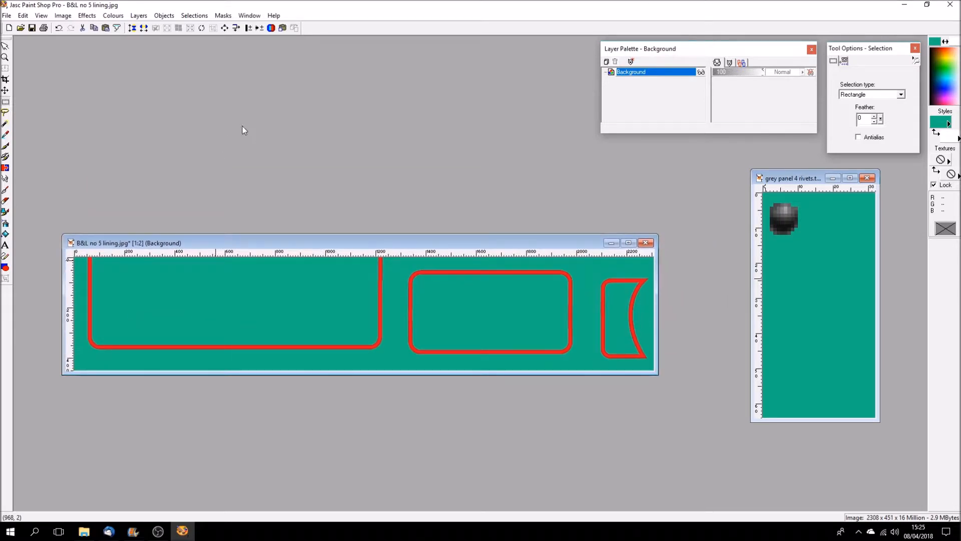
click(224, 28)
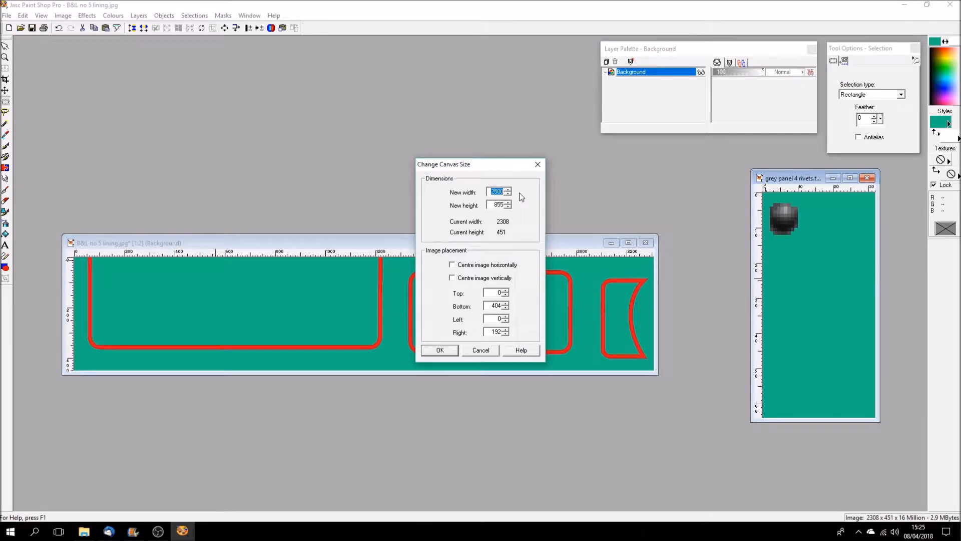
text(2308)
key(Tab)
text(2)
key(Tab)
click(438, 350)
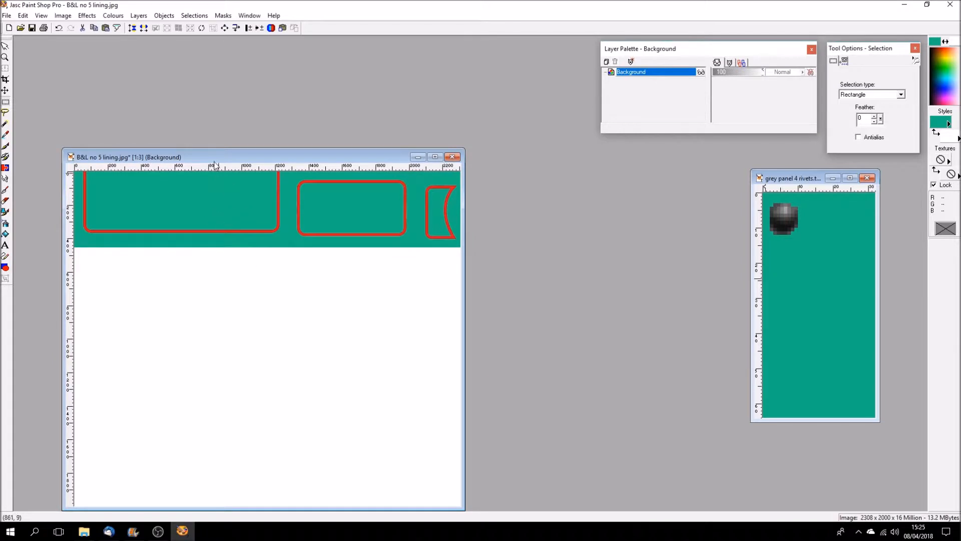
Move the two cab panels directly beneath the large green panel, leaving a side gap at each end, and deselect them.
drag(218, 160, 324, 175)
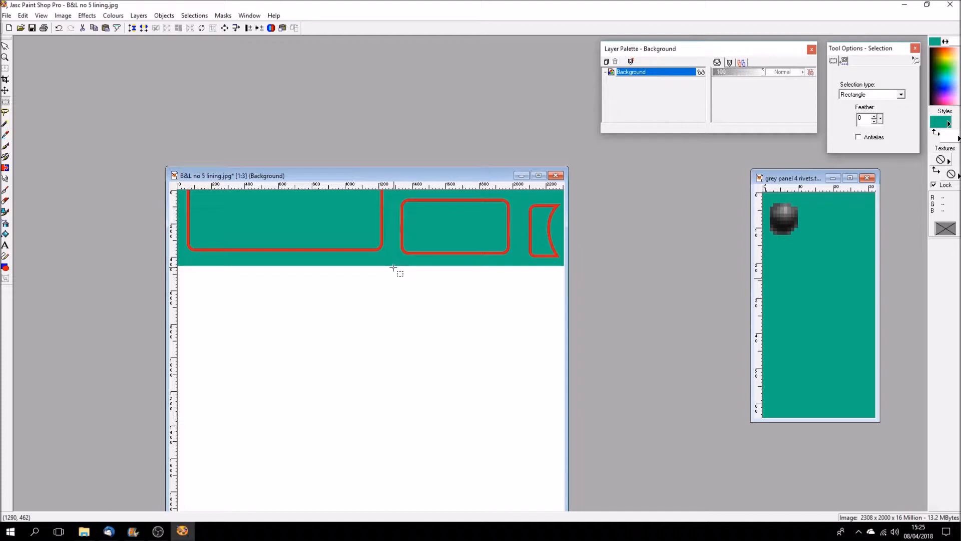
drag(392, 266, 594, 179)
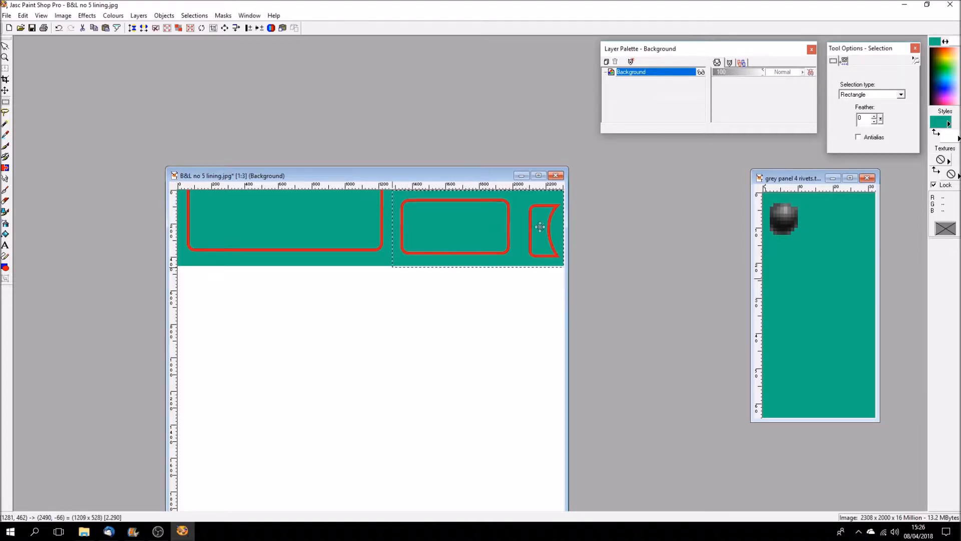
drag(452, 236, 261, 311)
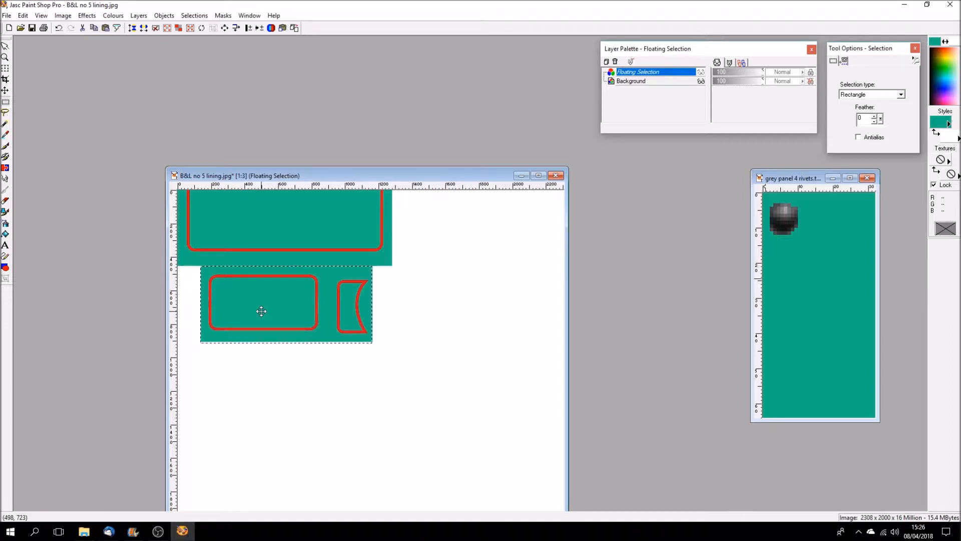
click(154, 29)
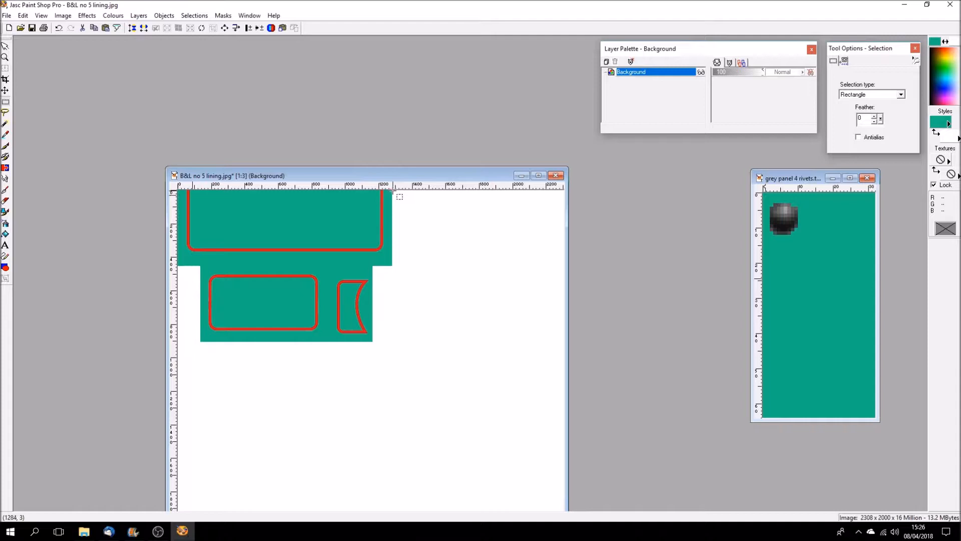
Crop the image to the two rows of green panels, about 1287 × 909 pixels.
drag(394, 190, 165, 343)
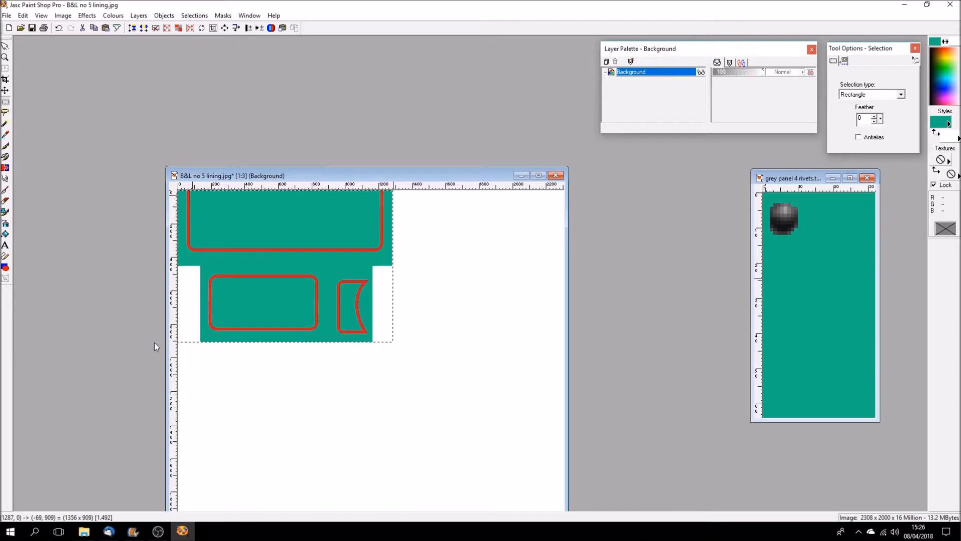
click(87, 16)
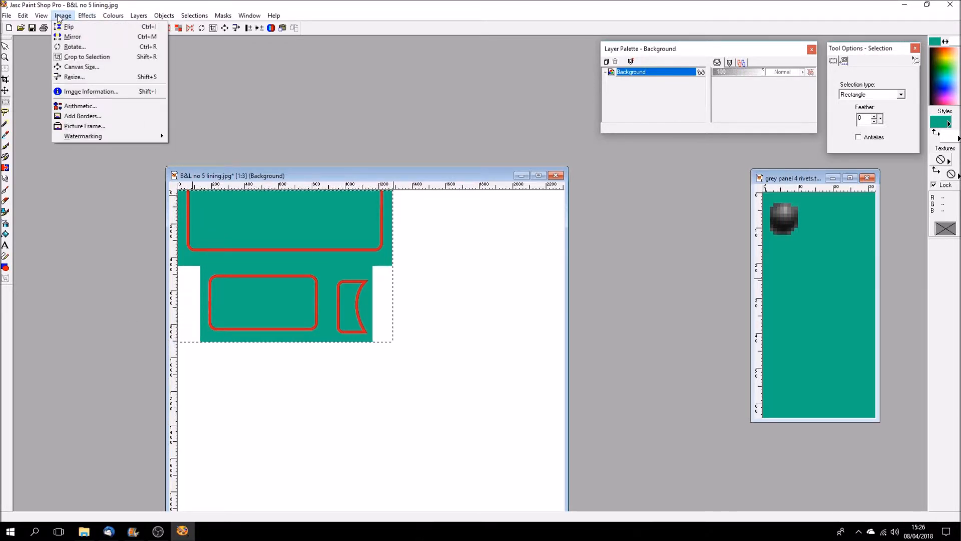
click(73, 57)
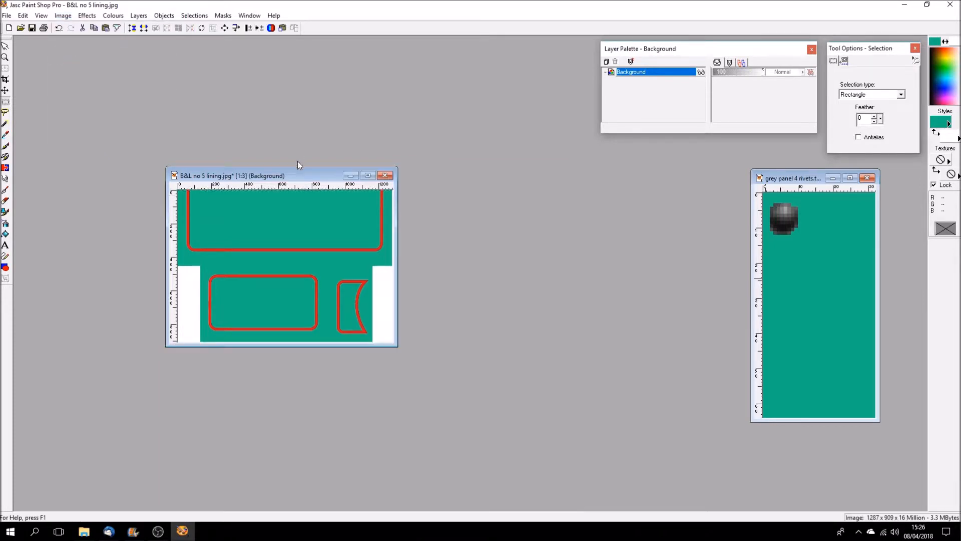
drag(293, 177, 346, 127)
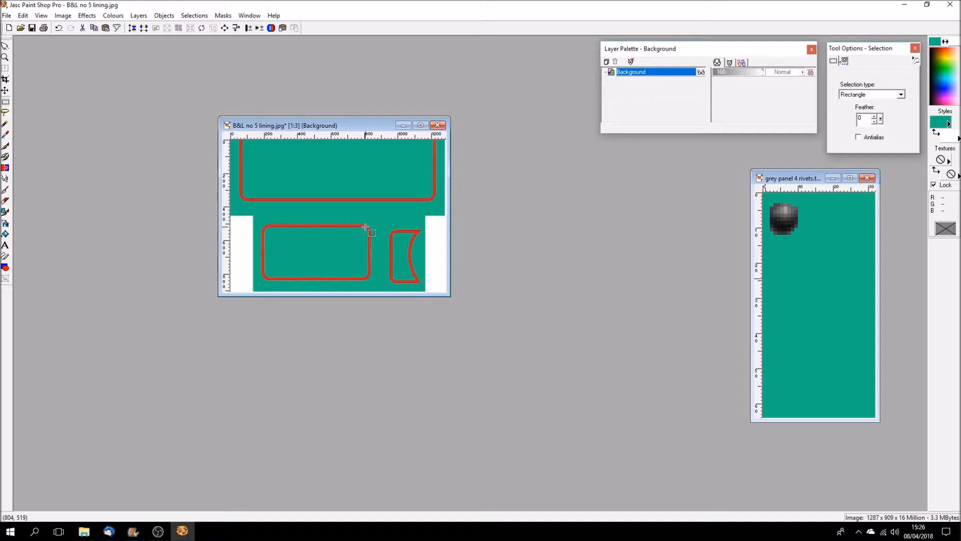
scroll(366, 228, up, 1)
drag(373, 127, 365, 120)
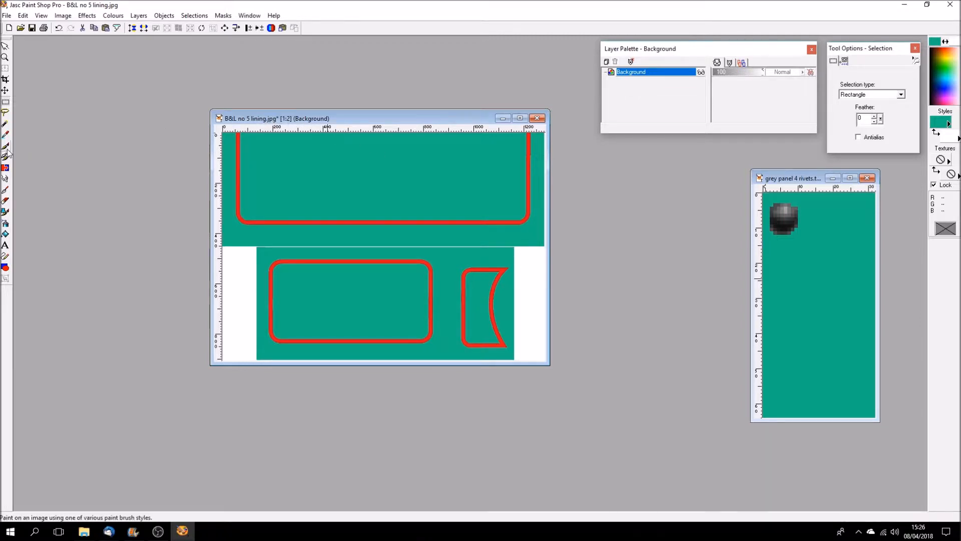
Save the cropped image as a separate JPEG named "B&L no 5 lining 2.jpg" in the antrim ng folder.
click(6, 16)
click(28, 91)
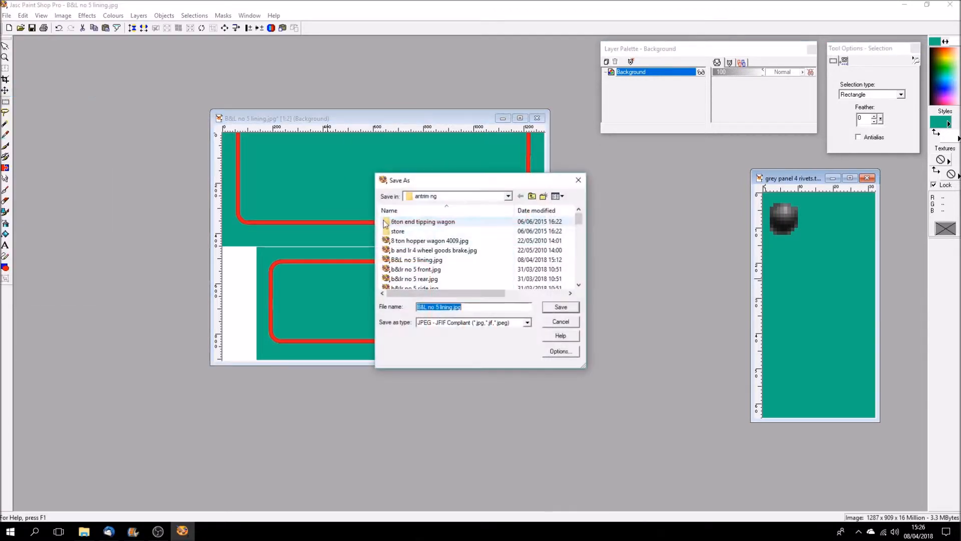
click(452, 307)
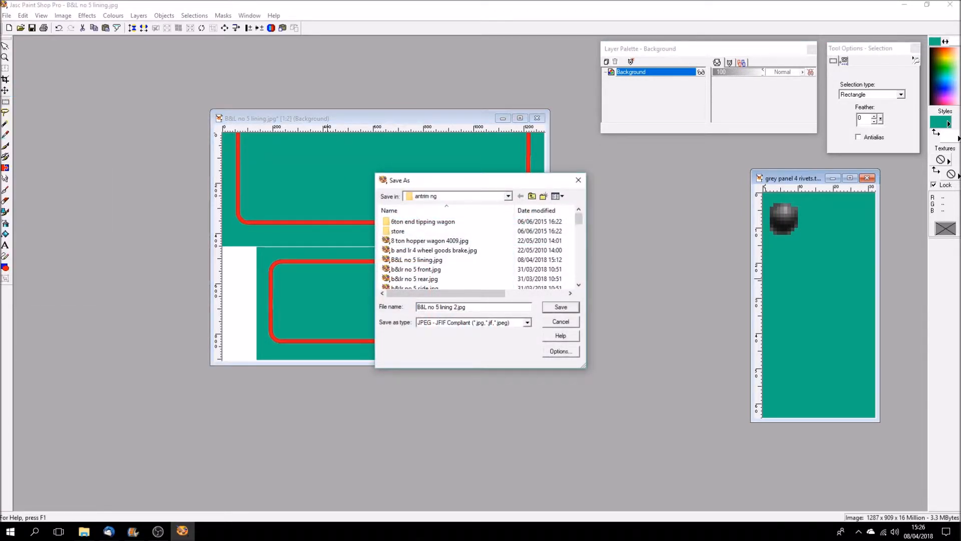
key(Return)
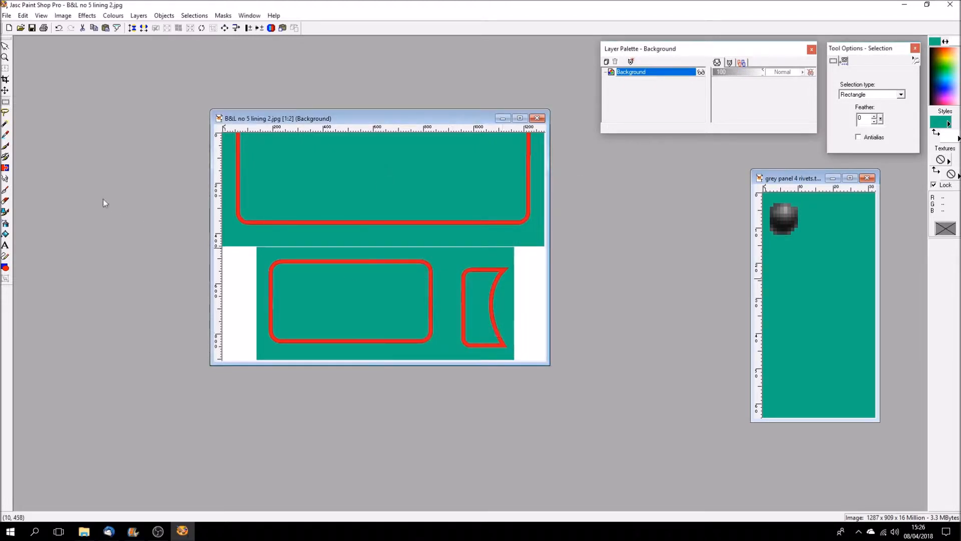
Select the white gaps beside the lower panels with the Magic Wand, fill them with the green colour, and deselect.
click(5, 134)
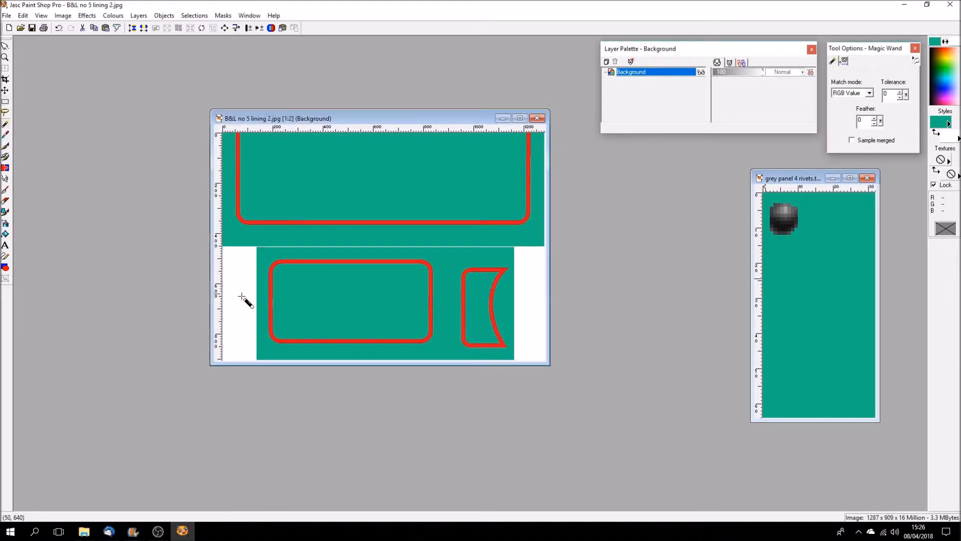
click(238, 295)
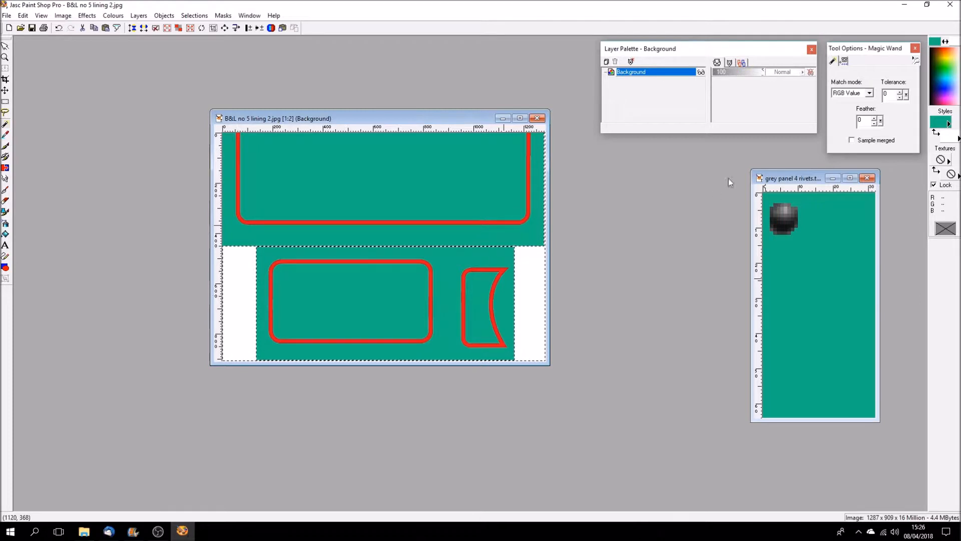
click(936, 133)
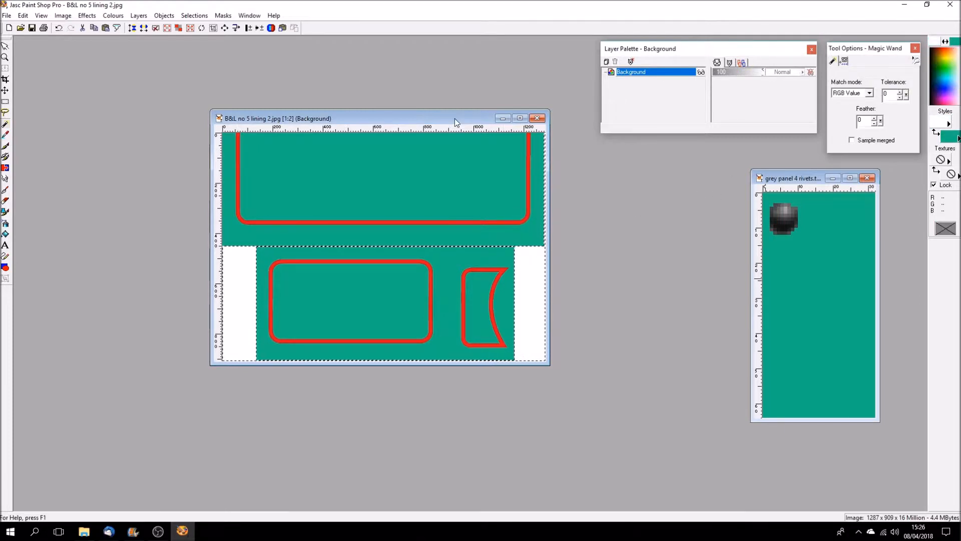
key(Delete)
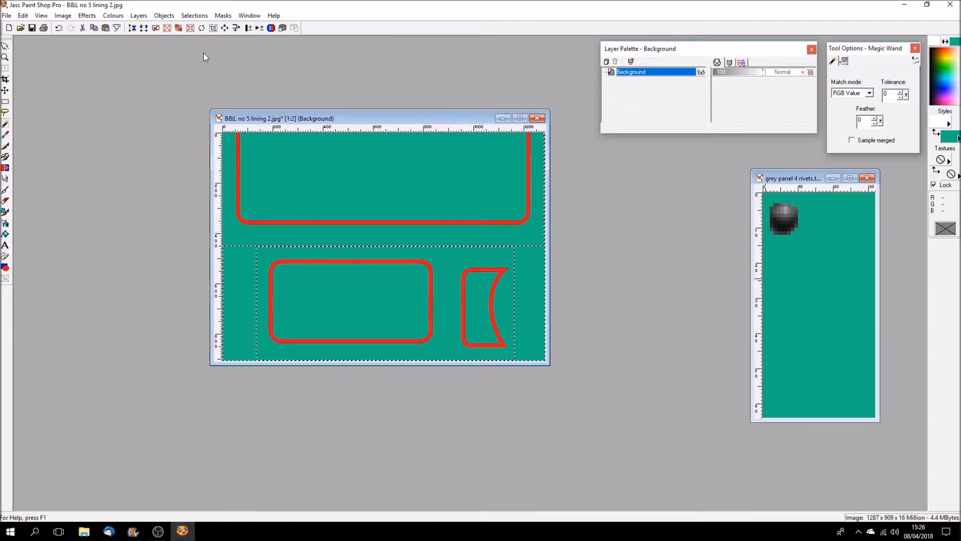
click(155, 28)
Examine the filled green background and the red lining at several zoom levels.
drag(343, 118, 326, 140)
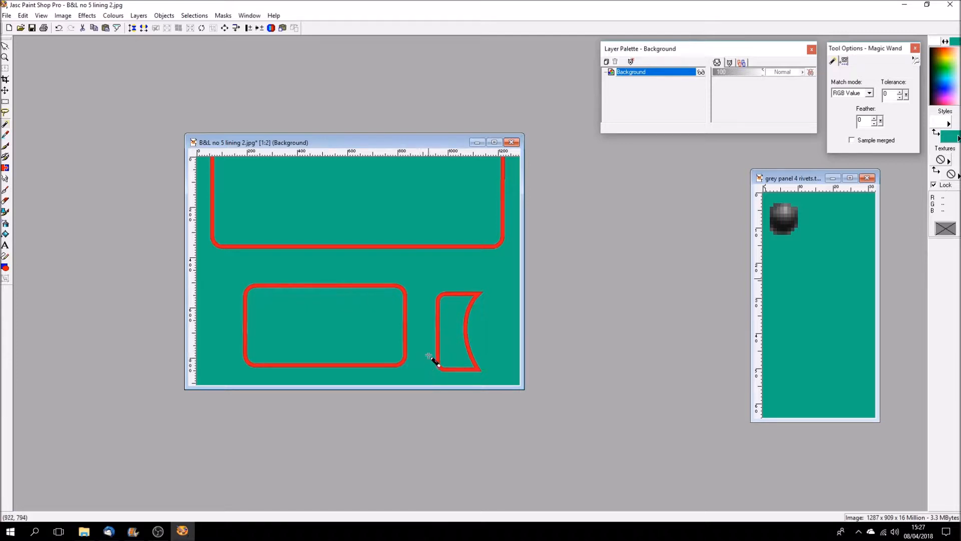
drag(373, 146, 323, 103)
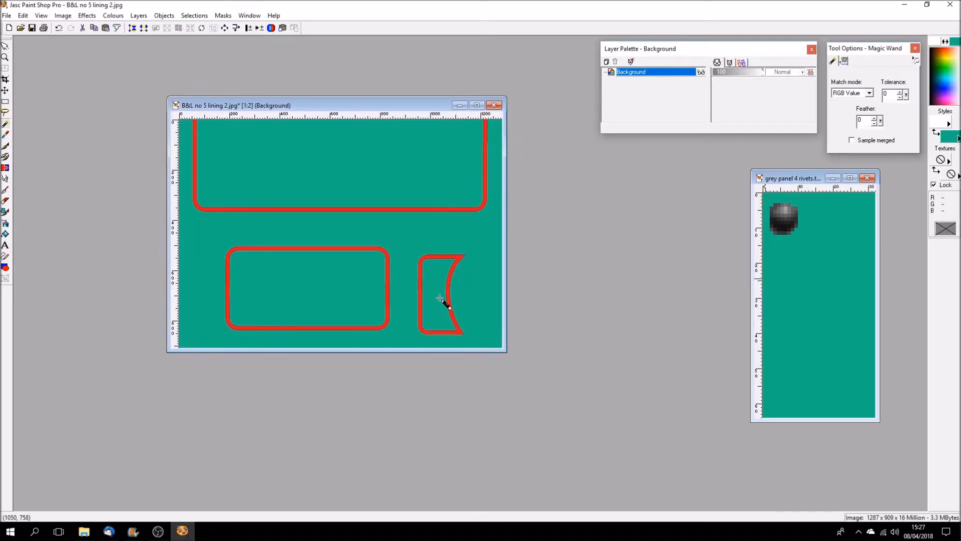
scroll(466, 298, up, 1)
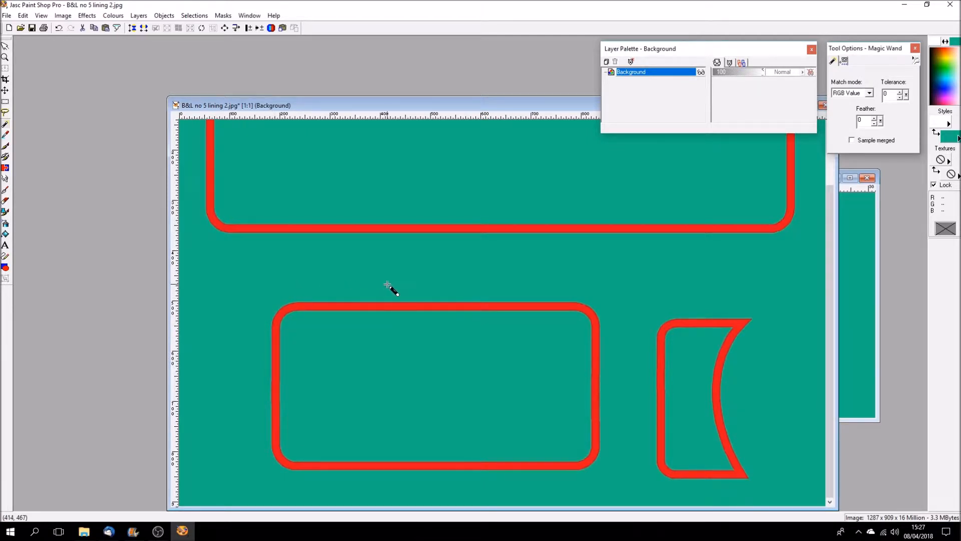
drag(321, 108, 213, 67)
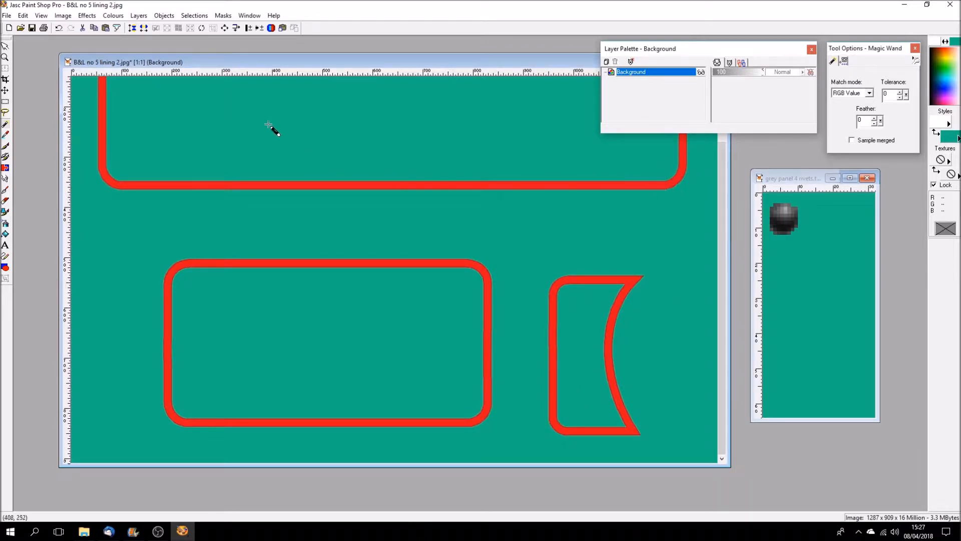
drag(292, 63, 296, 73)
scroll(291, 123, down, 1)
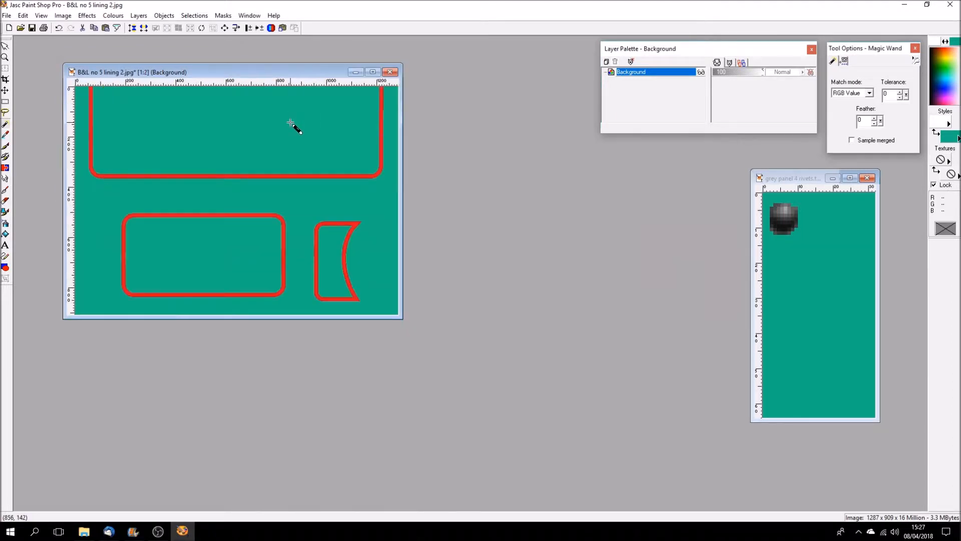
scroll(295, 126, down, 1)
drag(141, 74, 246, 116)
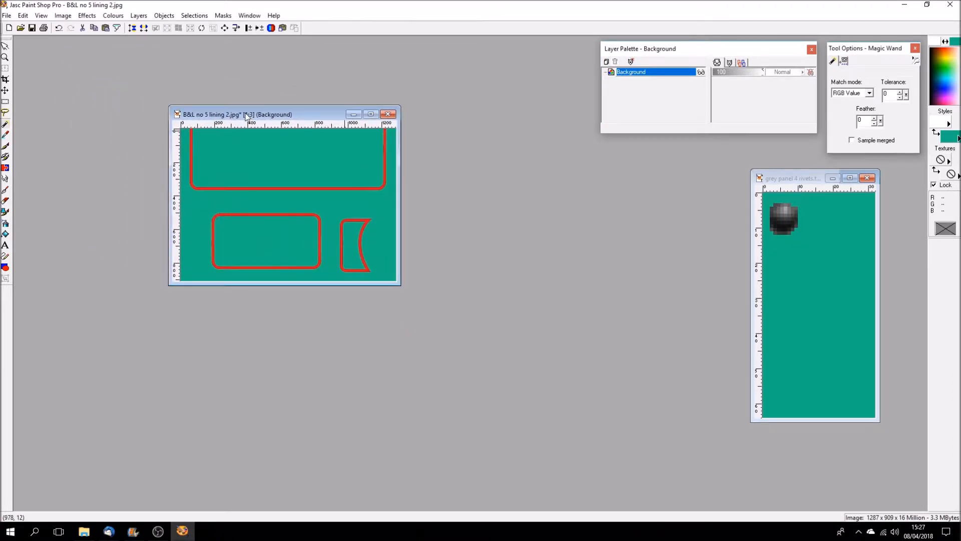
scroll(245, 115, up, 1)
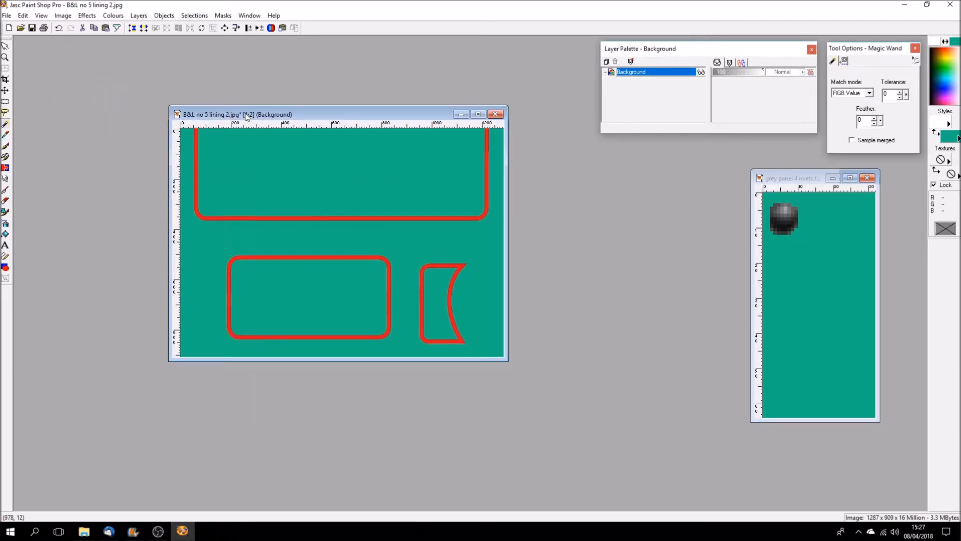
Resize the lining image to 512 pixels wide, keeping its aspect ratio.
click(236, 28)
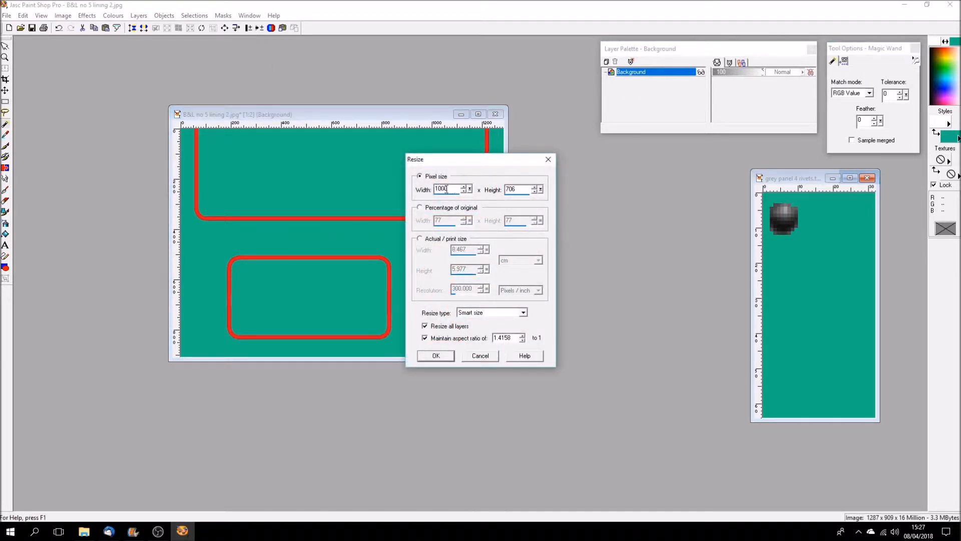
text(512)
click(435, 356)
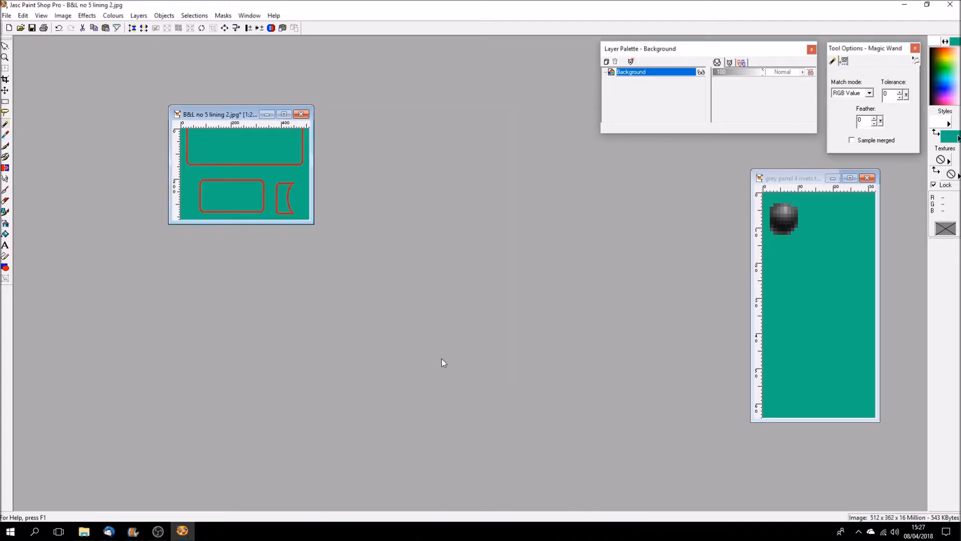
Examine the sharpness of the resized image's red lining at different zoom levels.
scroll(349, 329, up, 2)
scroll(350, 329, down, 1)
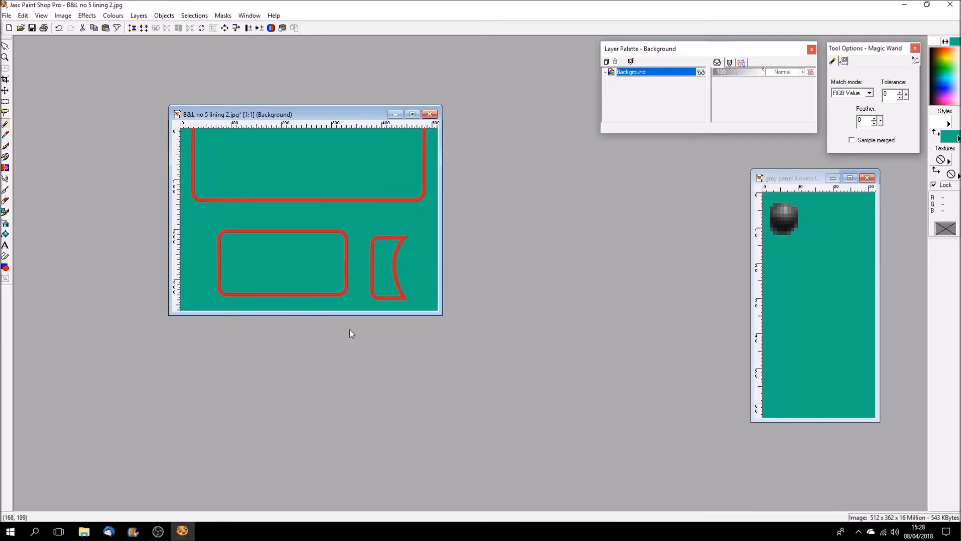
scroll(349, 329, up, 1)
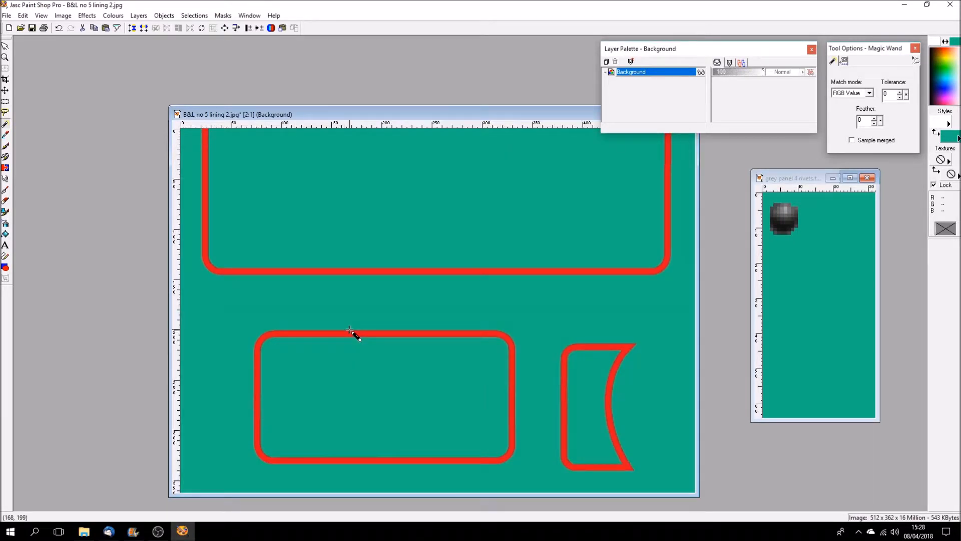
scroll(350, 329, down, 1)
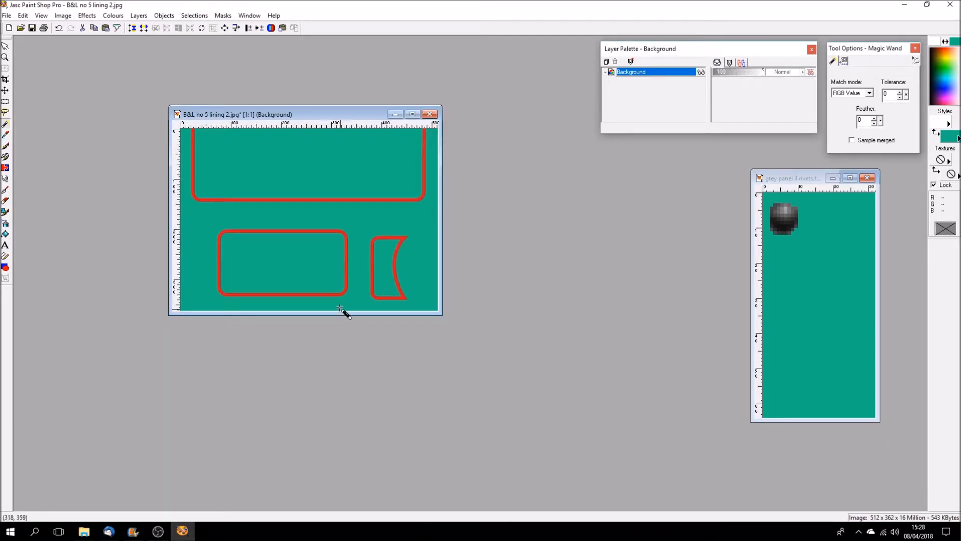
scroll(339, 307, up, 1)
scroll(339, 307, down, 1)
scroll(257, 226, up, 1)
Place a horizontal guide between the large panel and the lower panels, about 172 pixels down the image.
drag(334, 116, 234, 76)
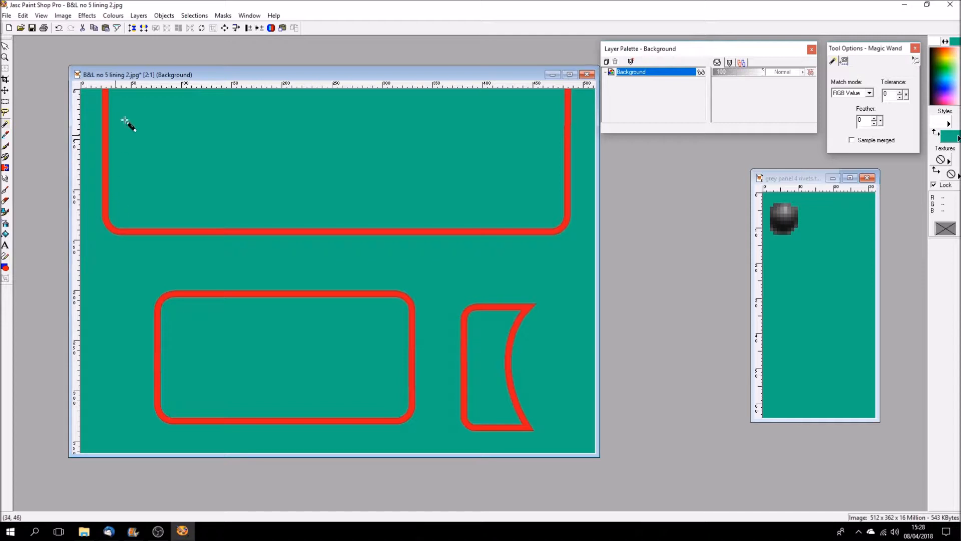
drag(138, 84, 116, 262)
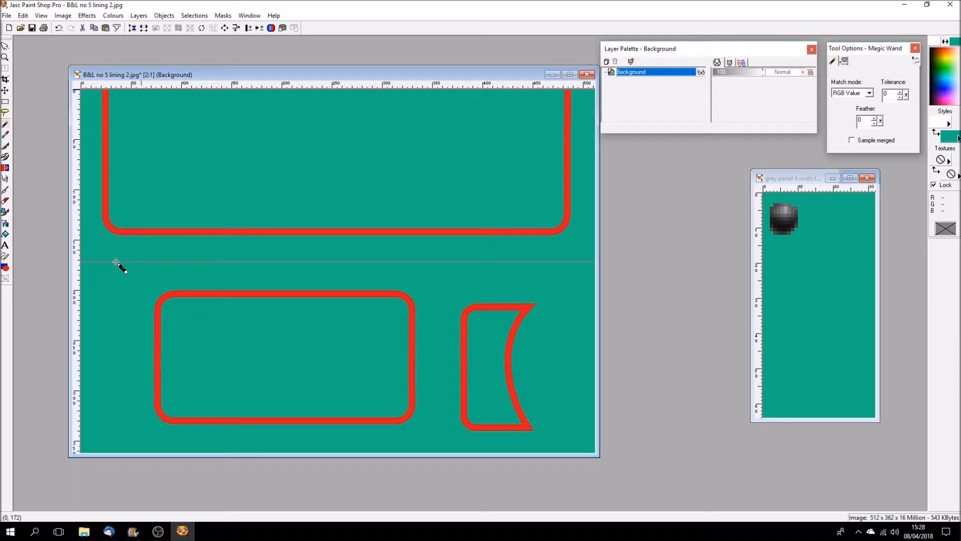
drag(116, 262, 116, 262)
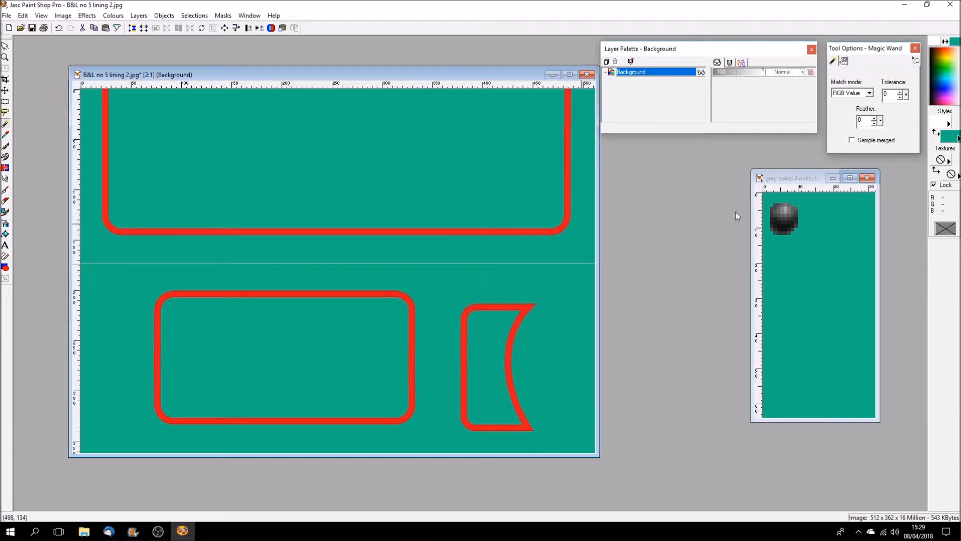
Copy a tight rectangular selection around the rivet in the "grey panel 4 rivets" image.
drag(794, 179, 692, 176)
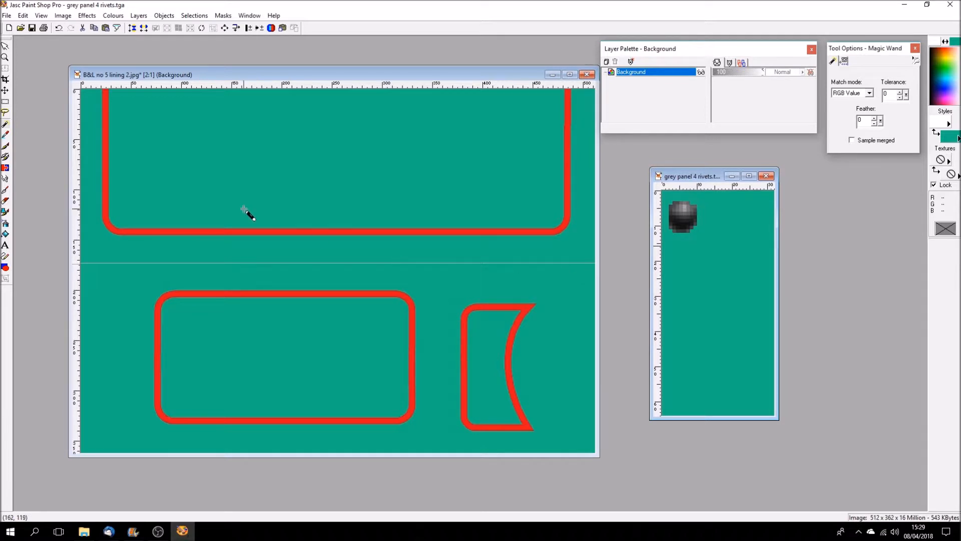
click(5, 102)
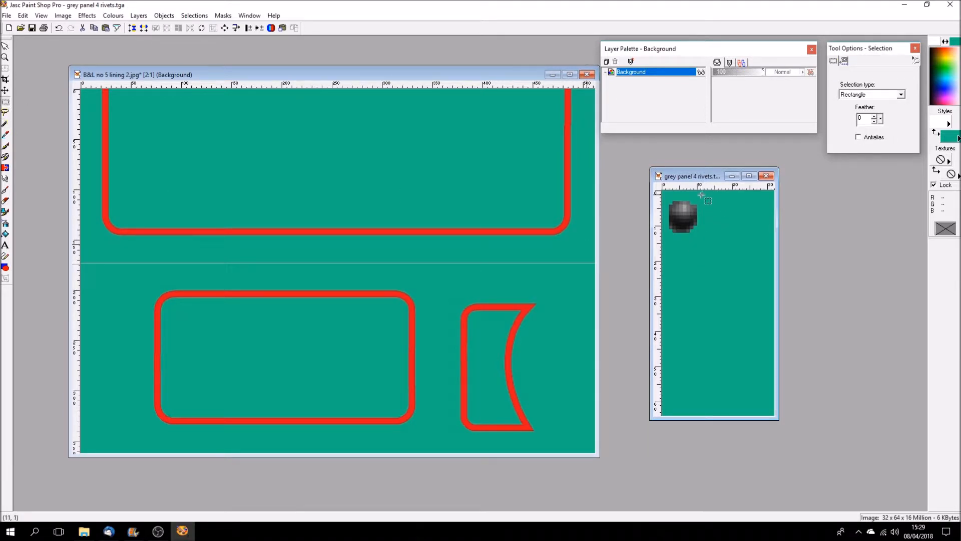
drag(700, 198, 664, 235)
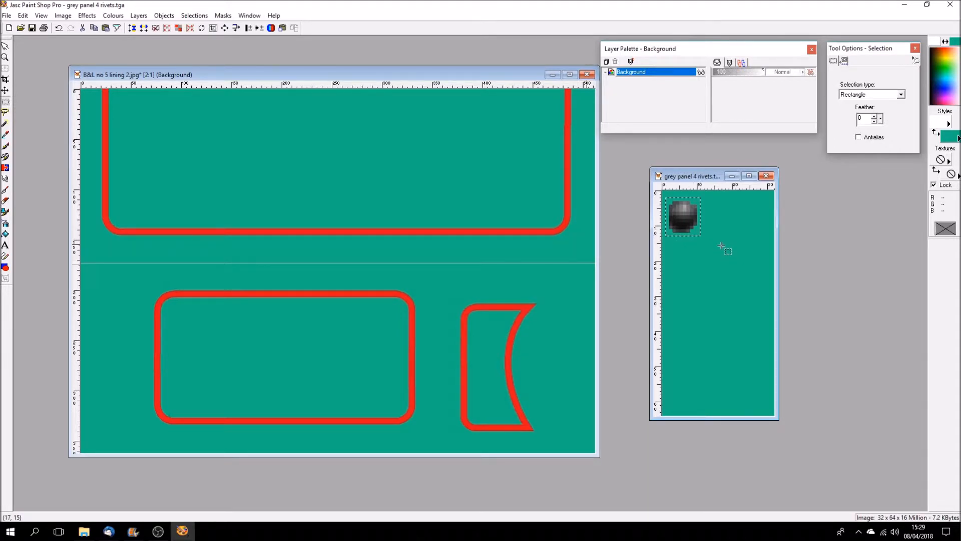
click(23, 16)
click(33, 82)
Paste the copied rivet as a selection into the upper-left area of the large green panel and deselect it.
click(234, 76)
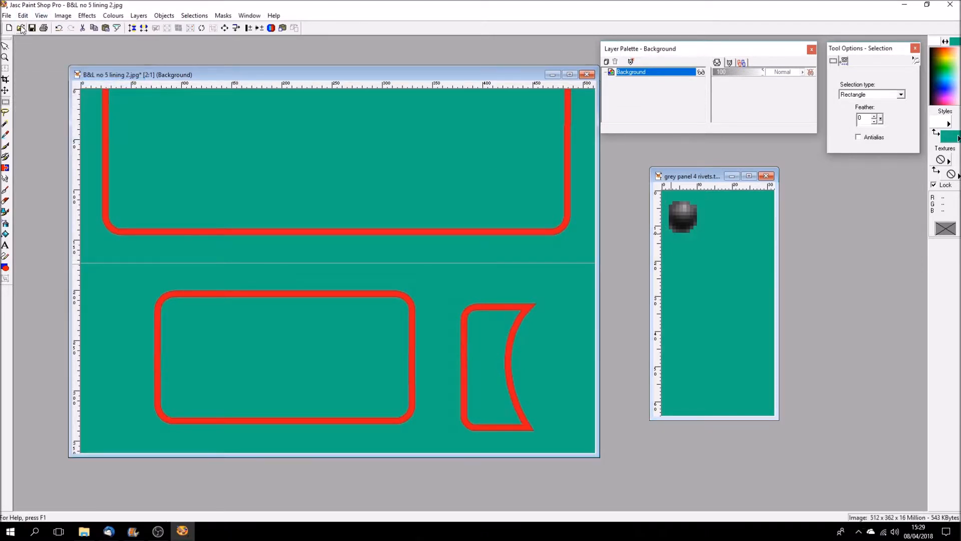
click(19, 16)
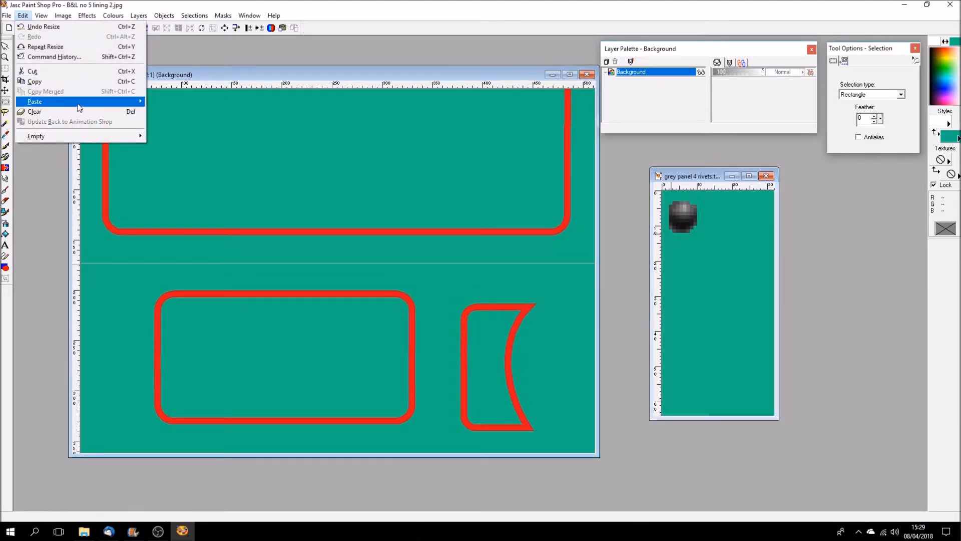
mouse_move(91, 102)
click(200, 122)
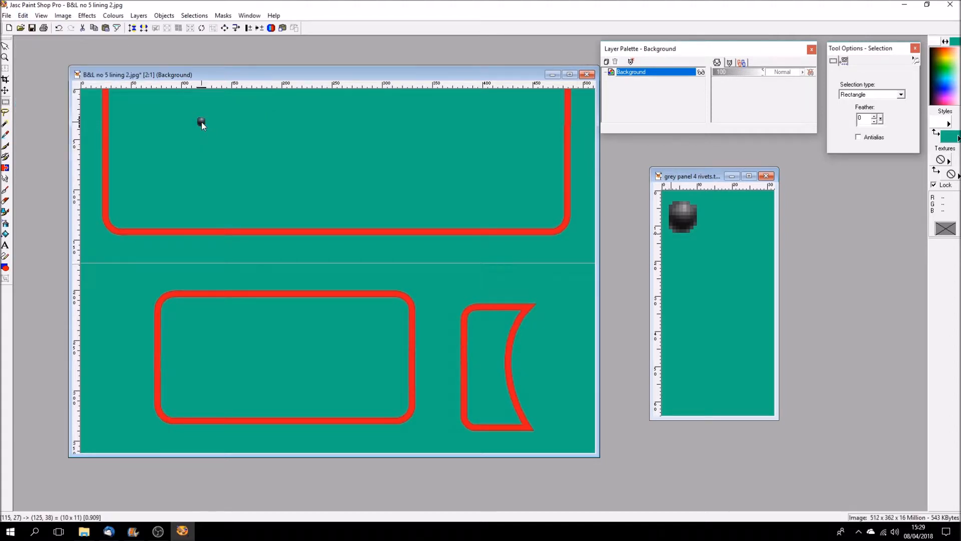
click(155, 137)
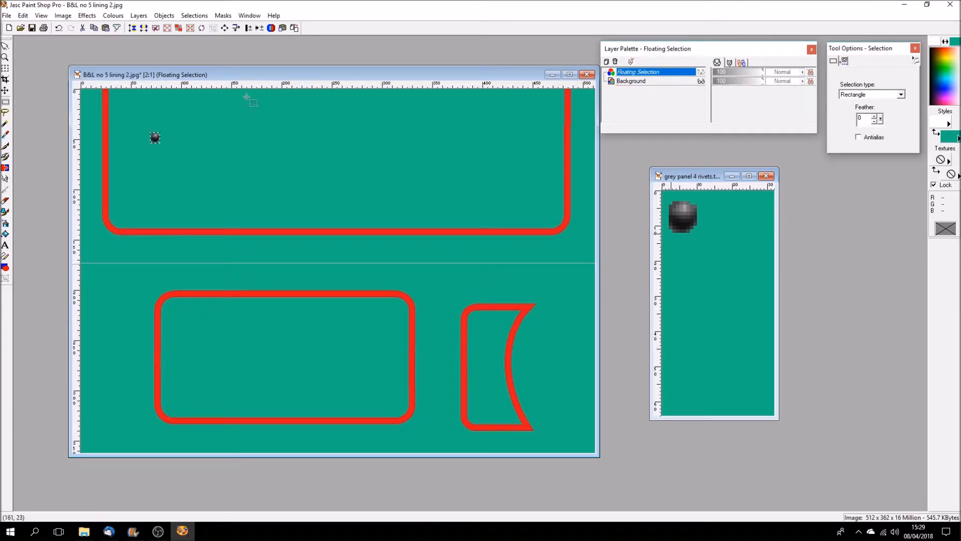
click(155, 28)
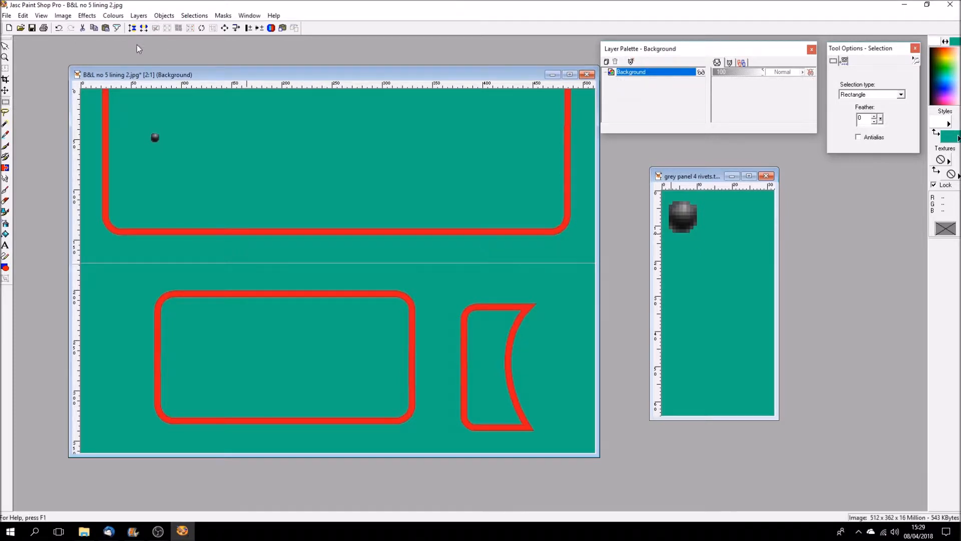
Undo the deselection and the rivet paste in the lining image.
click(23, 15)
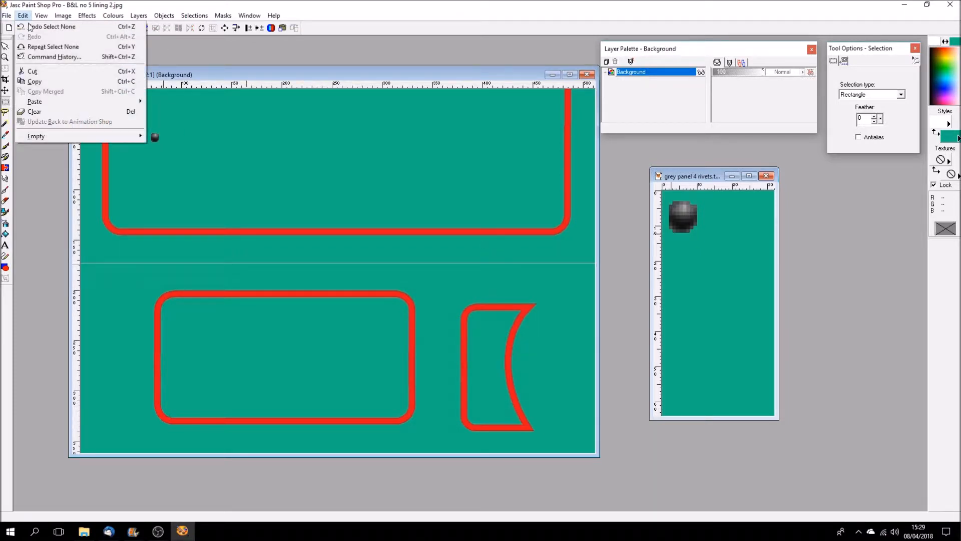
click(30, 26)
click(23, 16)
click(28, 26)
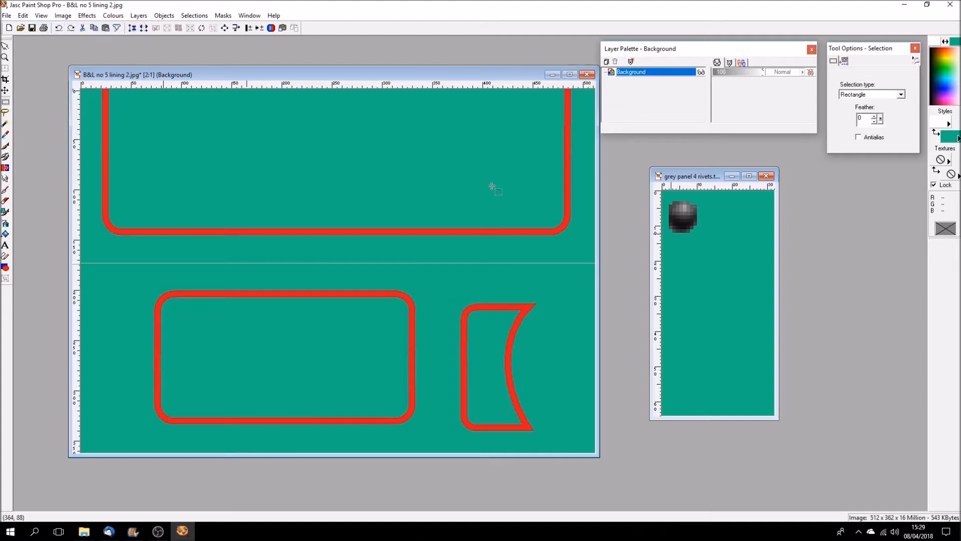
Replace the selection in the rivet image with a slightly larger one around the rivet and crop the image to 12 × 14 pixels.
click(703, 180)
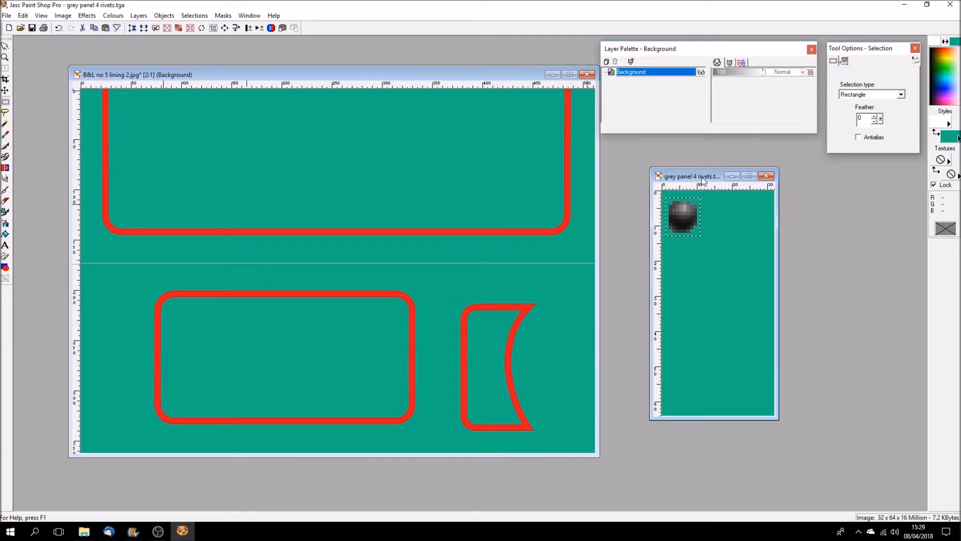
drag(703, 180, 682, 175)
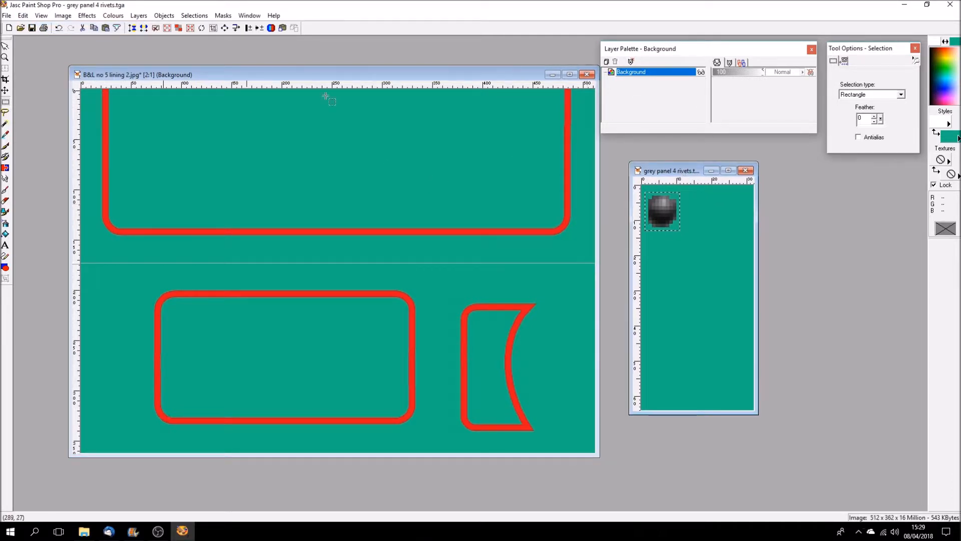
click(156, 29)
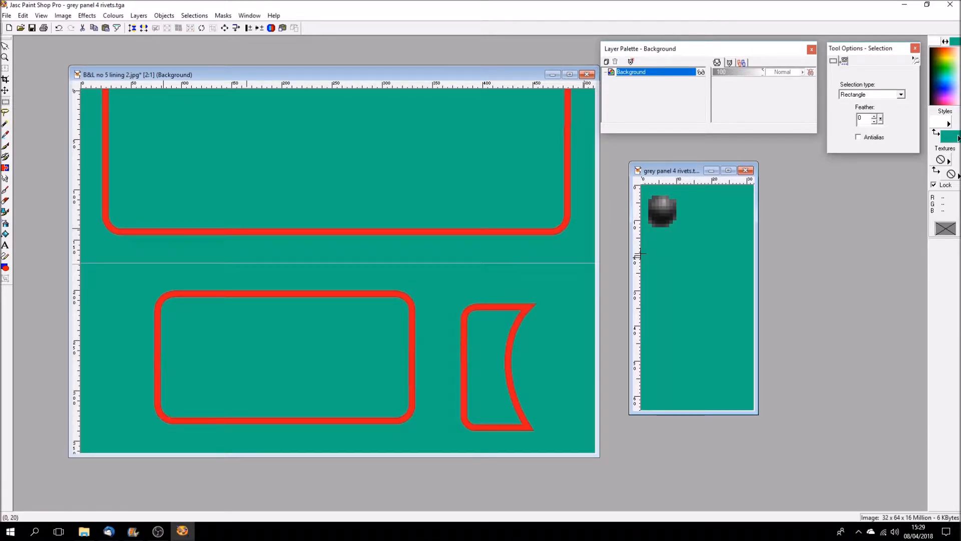
drag(644, 238, 691, 186)
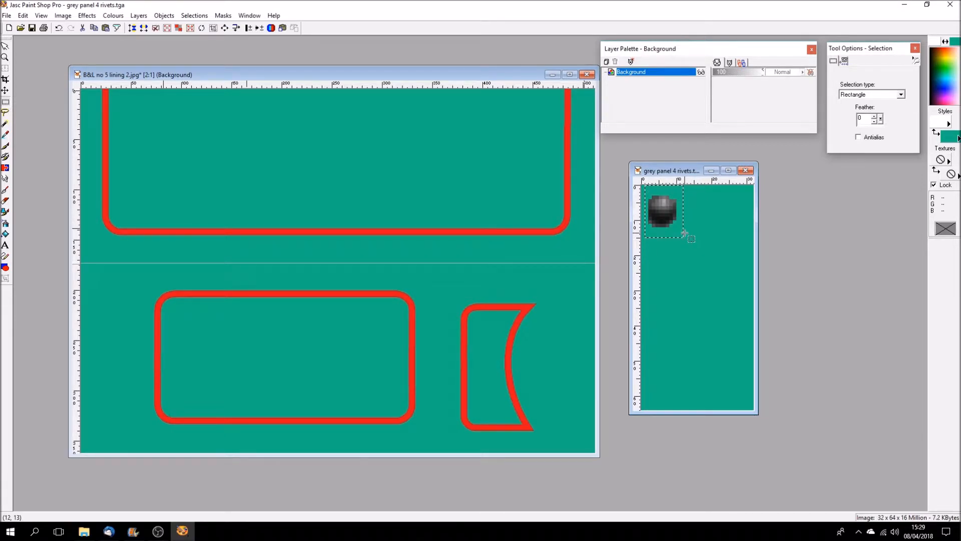
drag(684, 235, 613, 176)
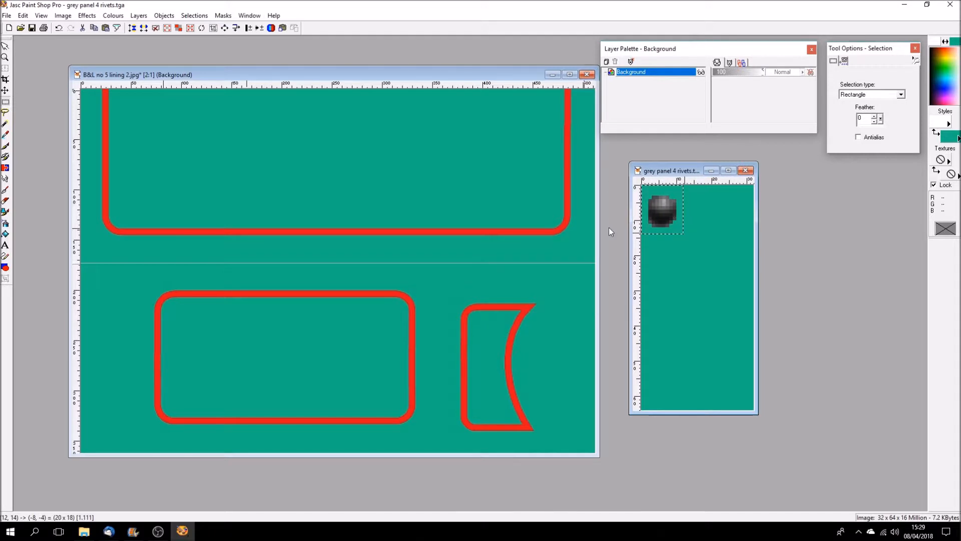
click(214, 27)
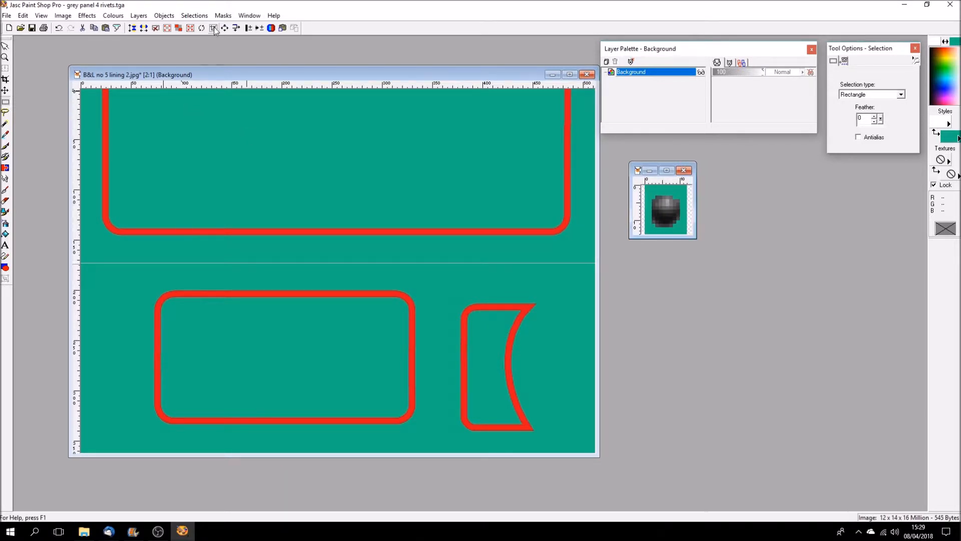
Try resizing the cropped rivet image to 50 percent of its original size, and undo that resize.
scroll(667, 223, up, 6)
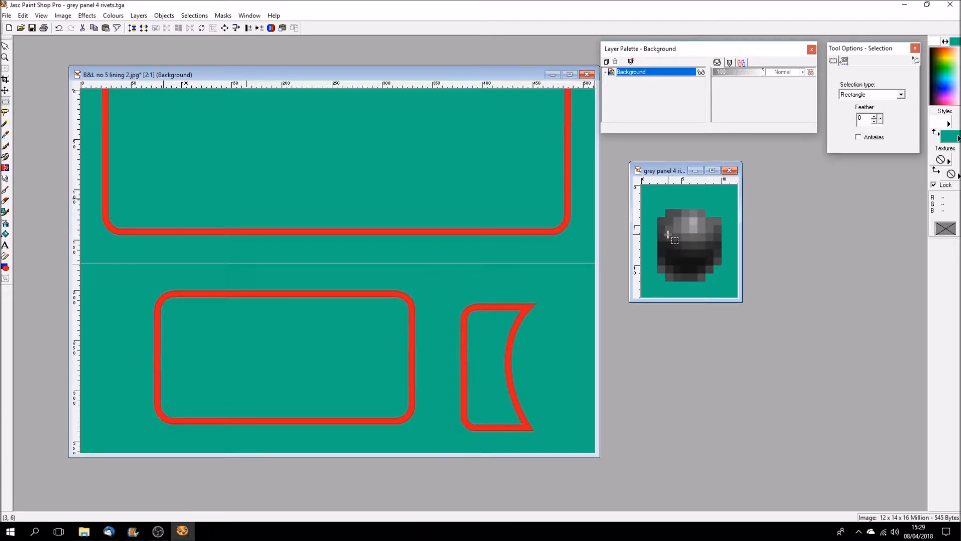
scroll(668, 234, up, 1)
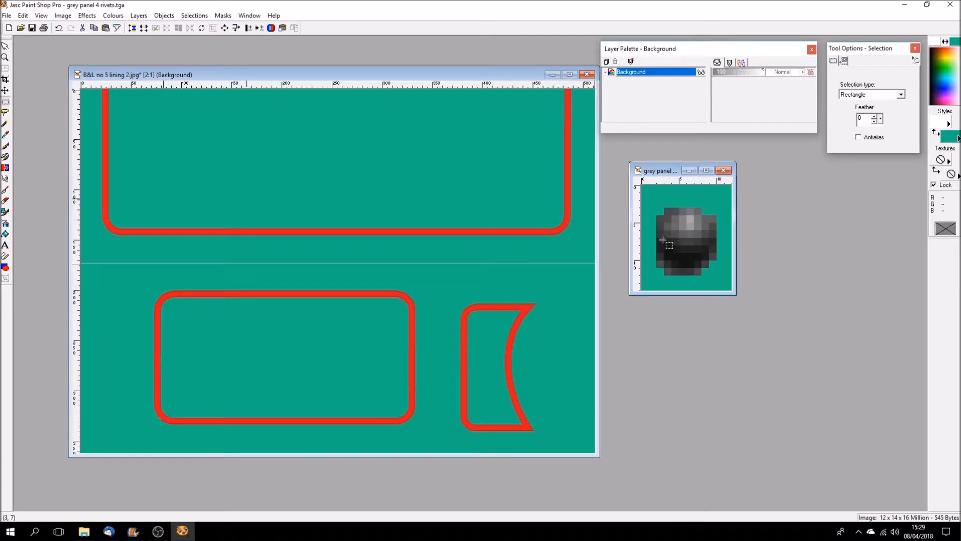
click(223, 29)
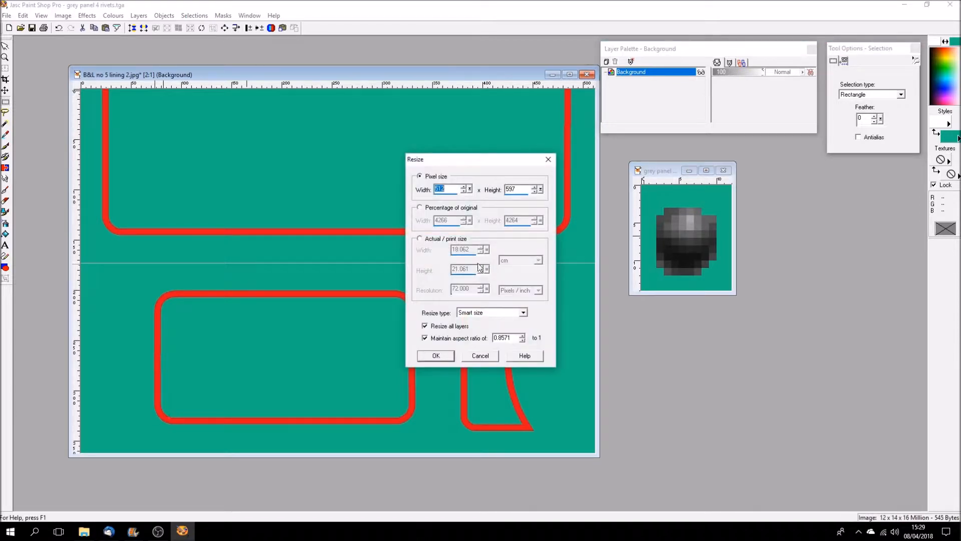
click(420, 208)
text(50)
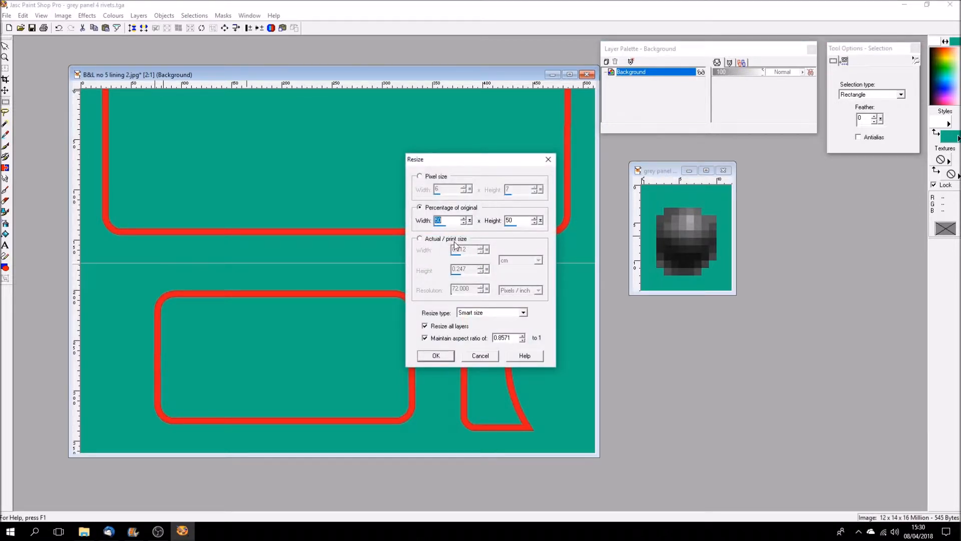
click(436, 356)
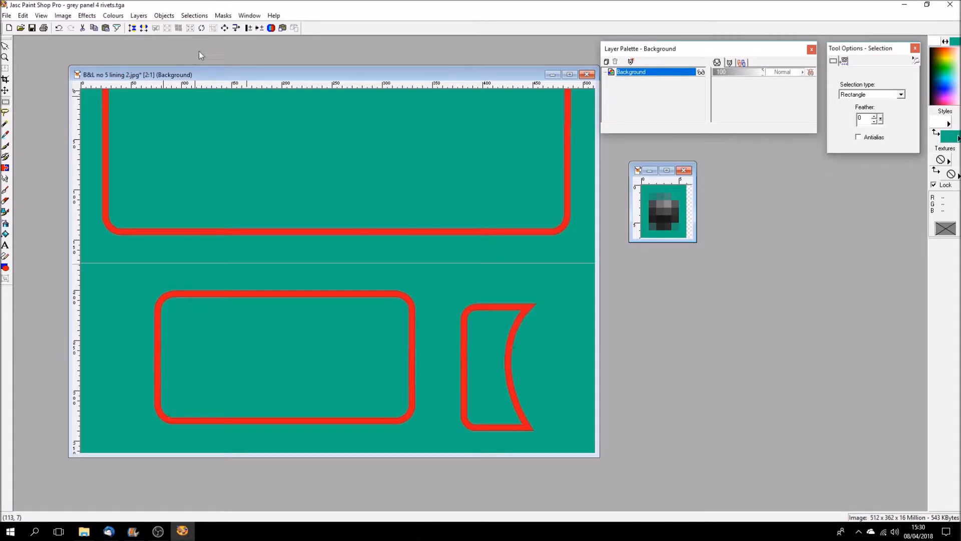
click(23, 15)
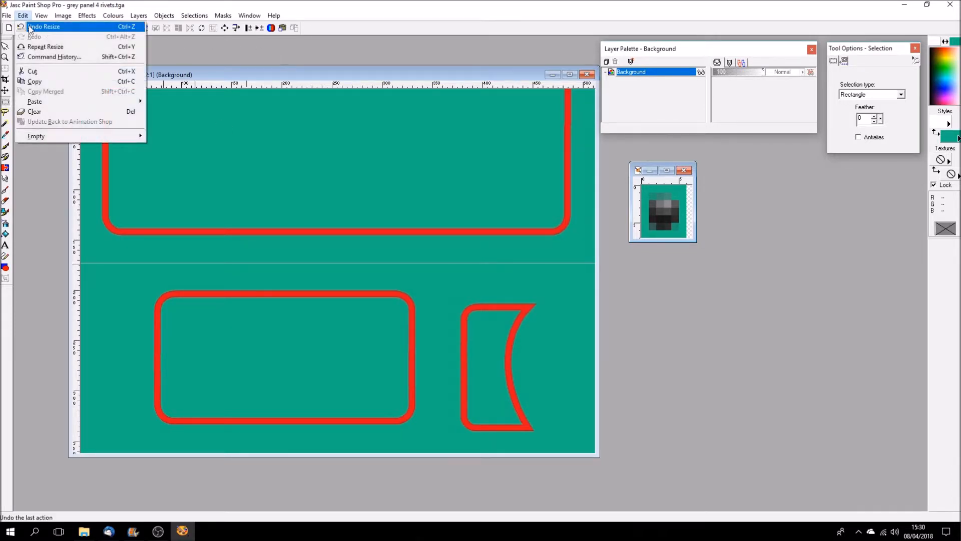
click(33, 26)
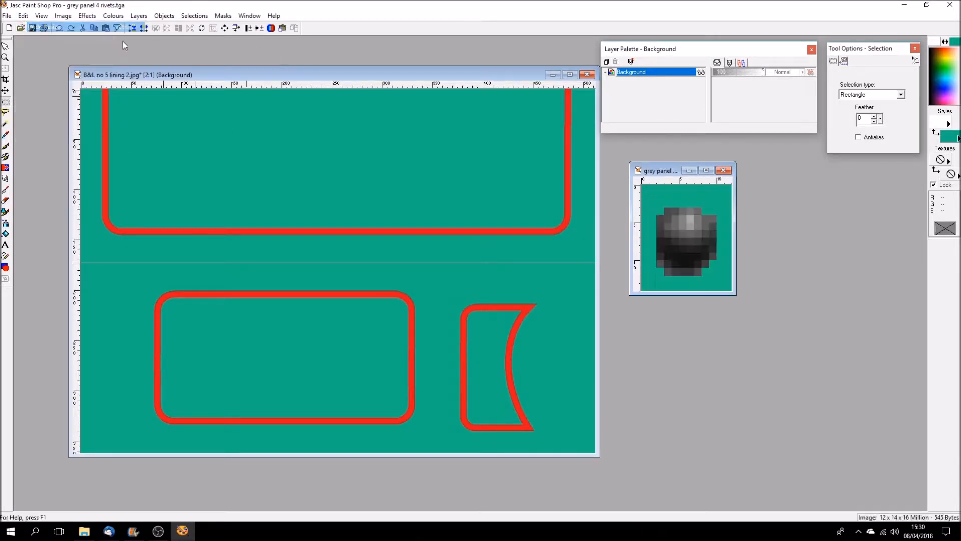
Resize the cropped rivet image to 75 percent of its original size, keeping the aspect ratio.
click(259, 28)
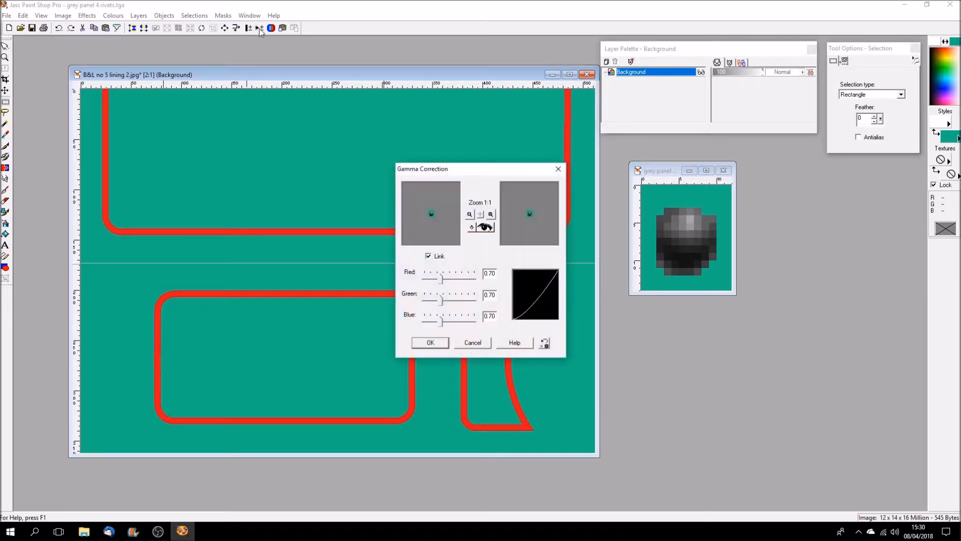
click(473, 343)
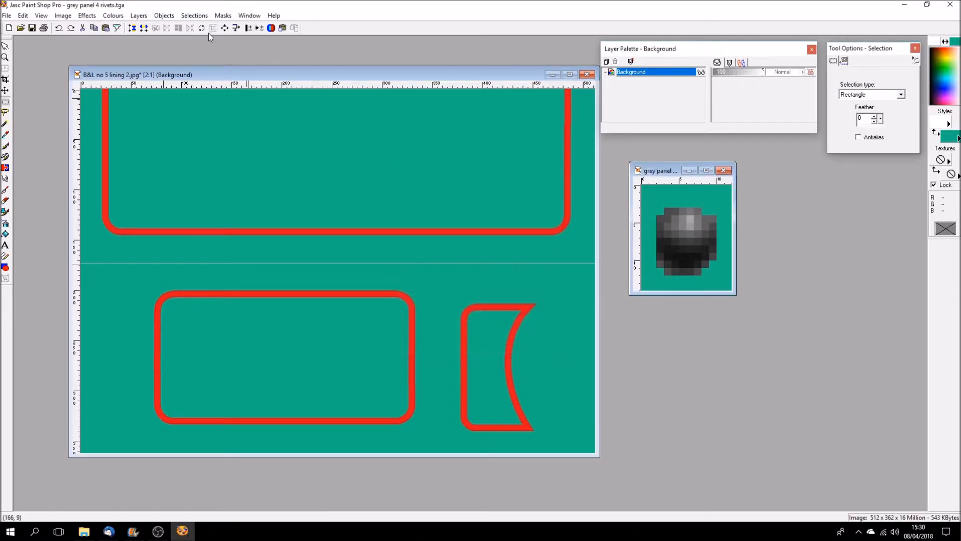
click(225, 28)
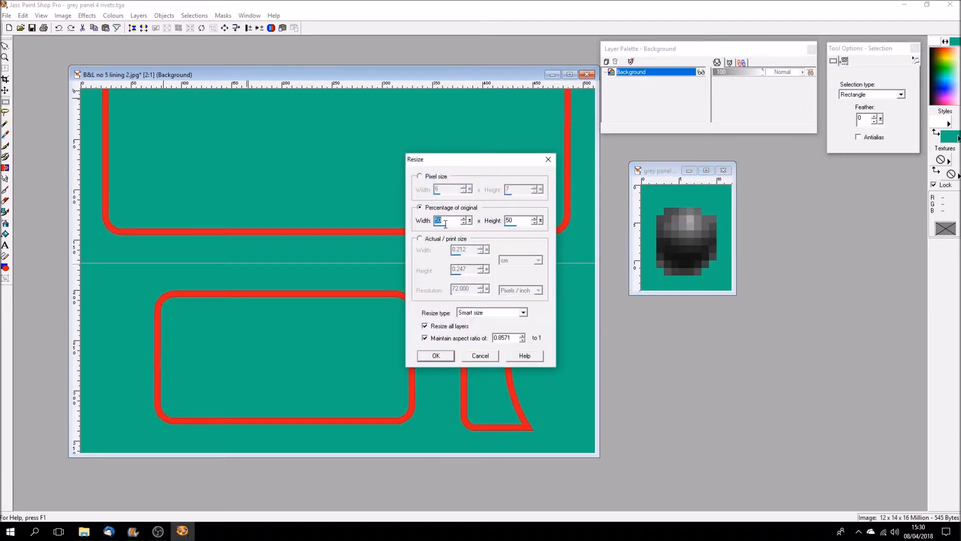
text(75)
key(Return)
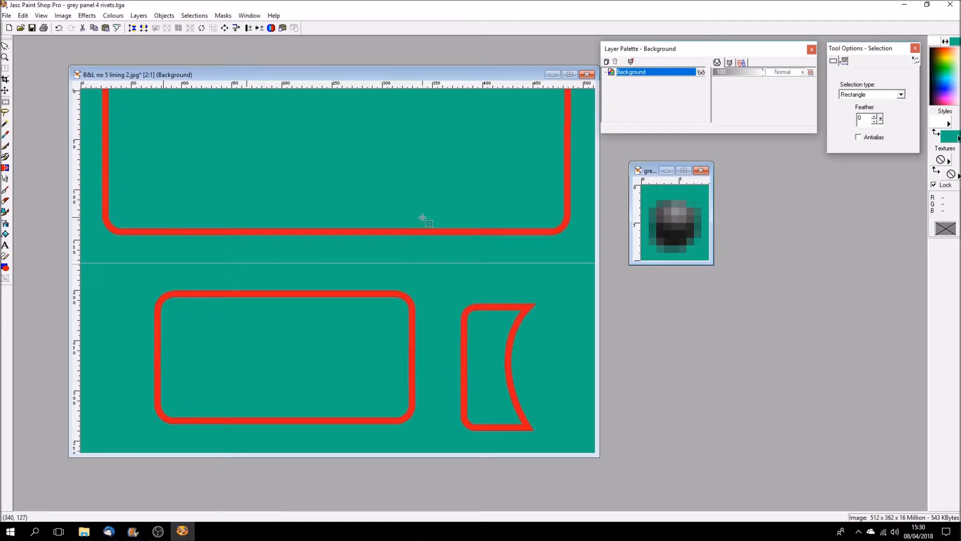
Copy the resized rivet and paste it as a new selection into the upper-left corner of the lining image.
click(23, 15)
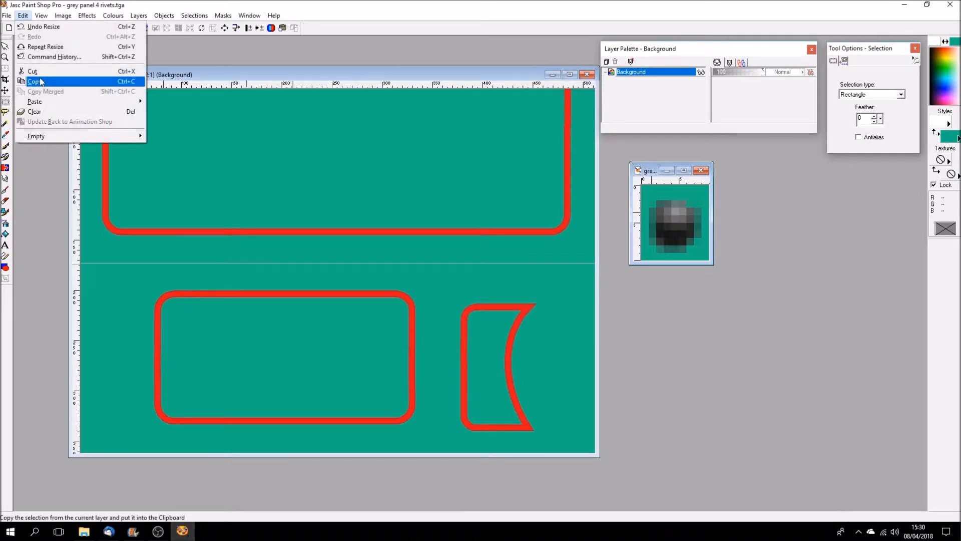
click(34, 81)
click(214, 76)
click(23, 16)
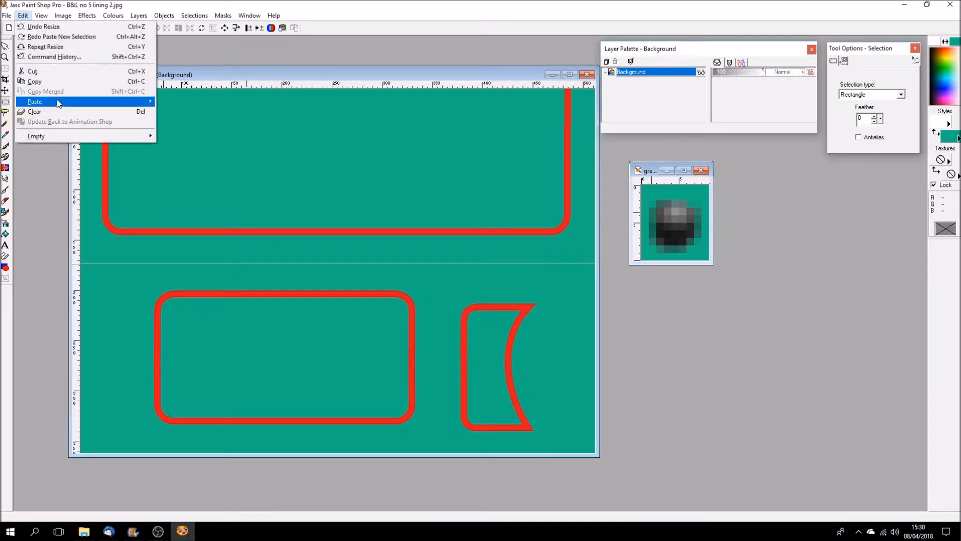
mouse_move(59, 102)
click(201, 122)
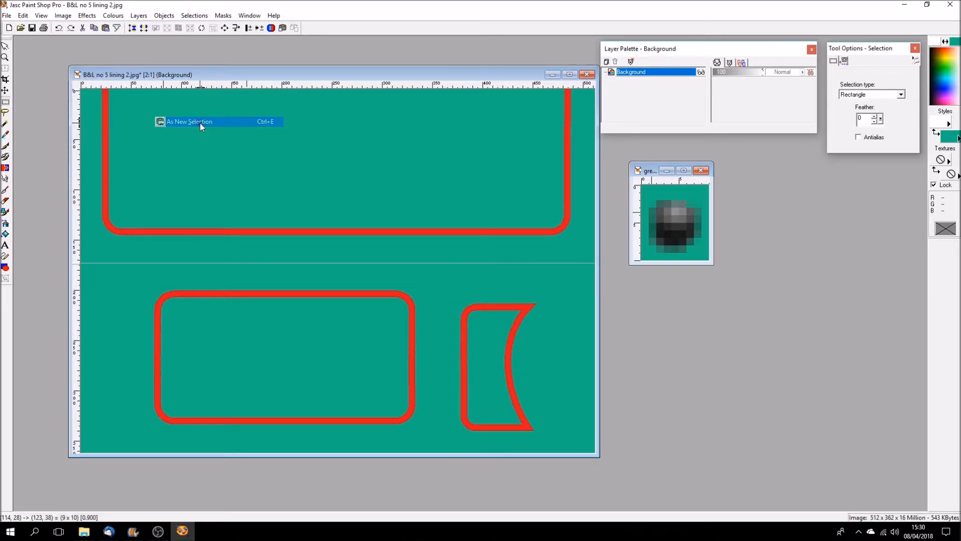
click(87, 98)
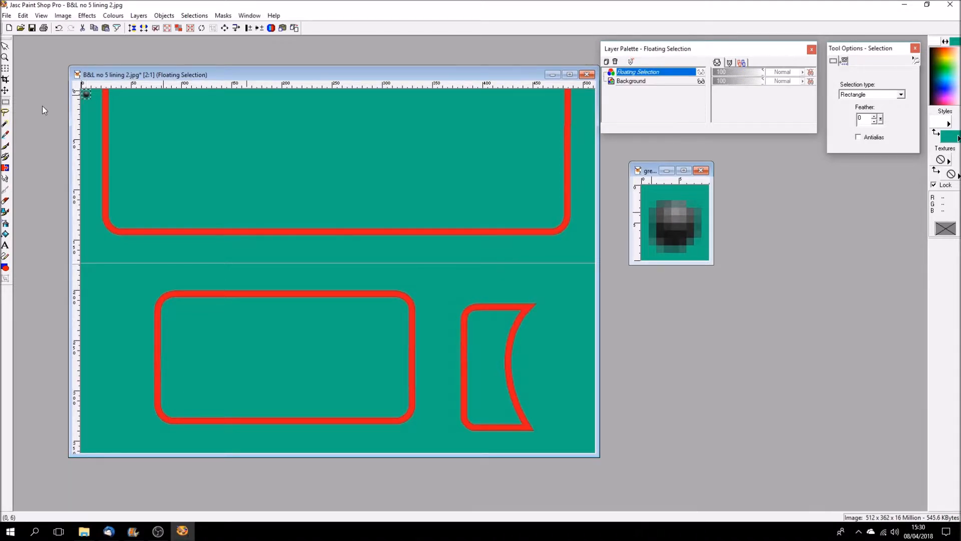
Paste three more rivets as new selections, stacking them directly below the first along the lining image's left edge.
click(23, 15)
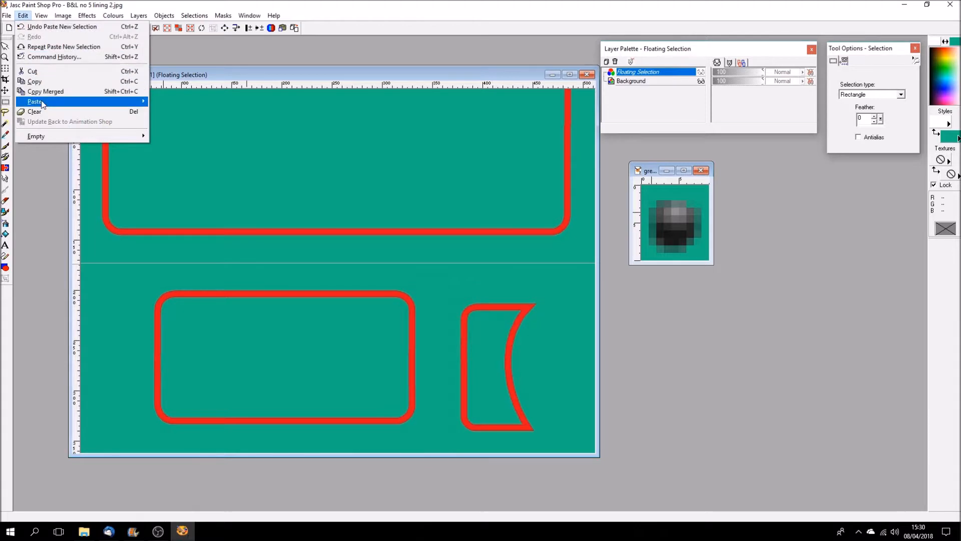
mouse_move(42, 102)
click(172, 120)
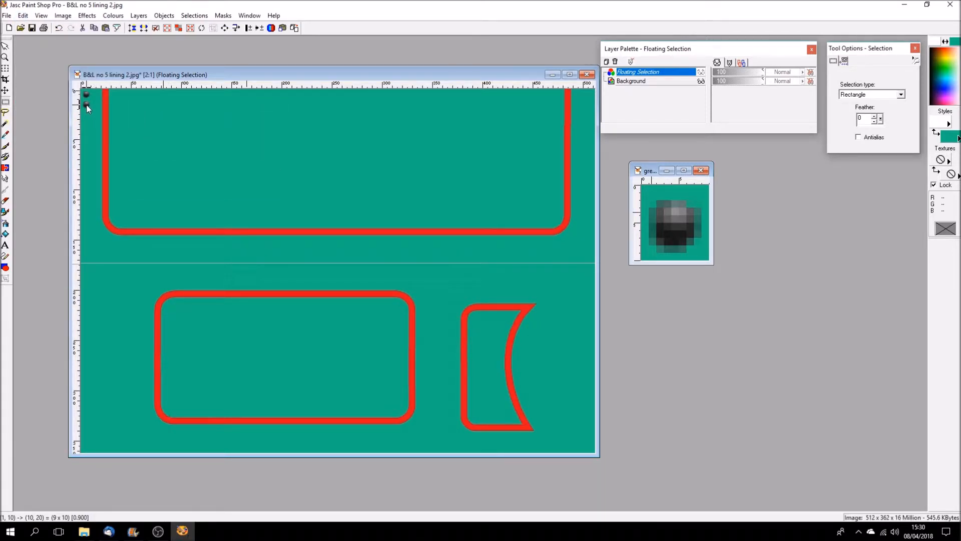
click(23, 16)
mouse_move(42, 102)
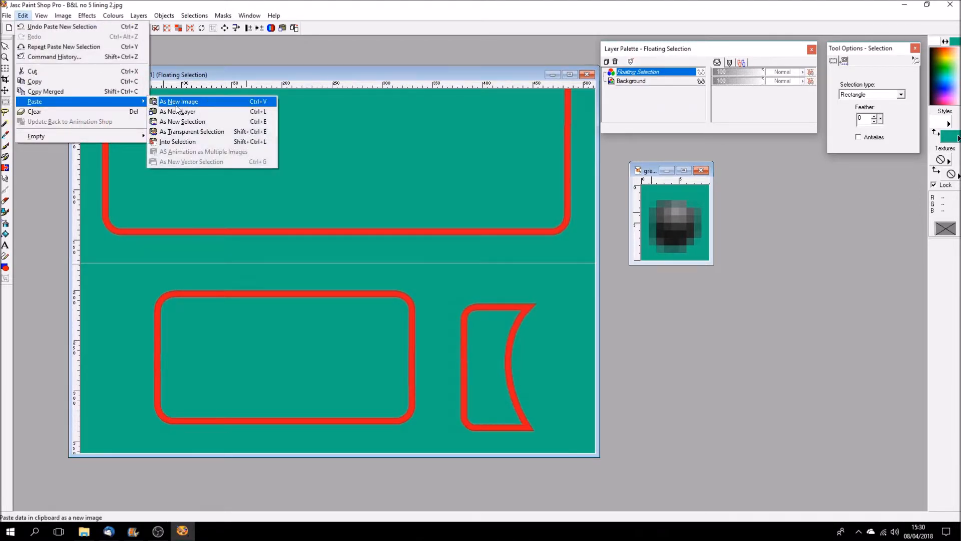
click(173, 120)
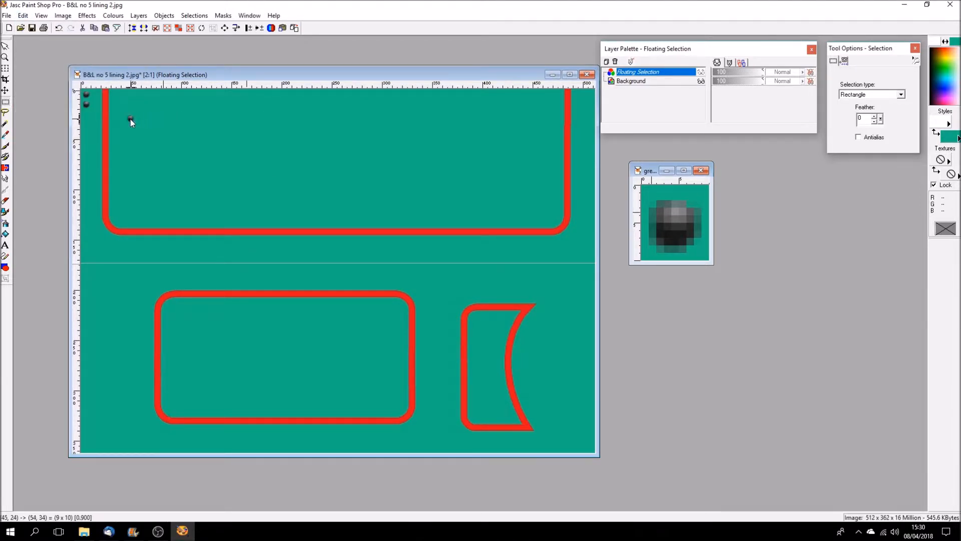
click(87, 115)
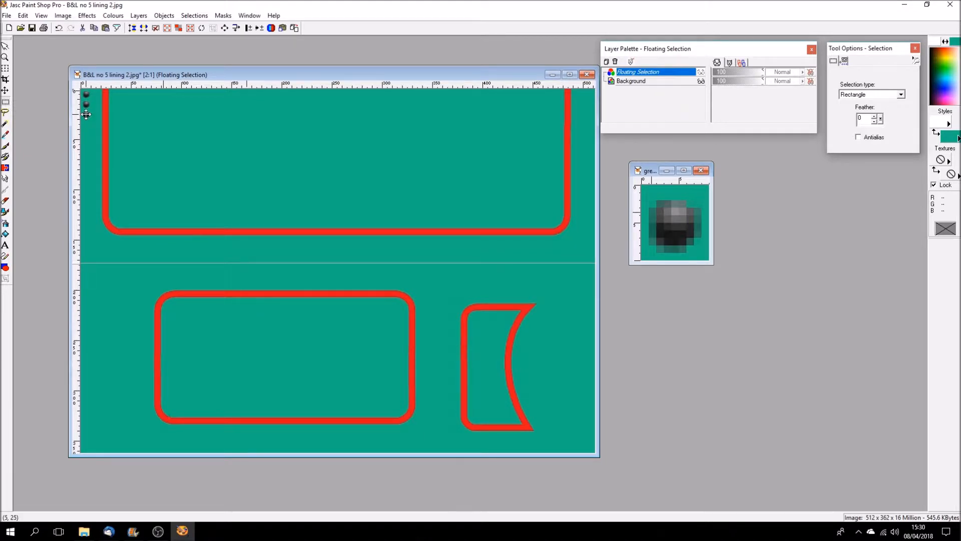
click(23, 15)
mouse_move(57, 103)
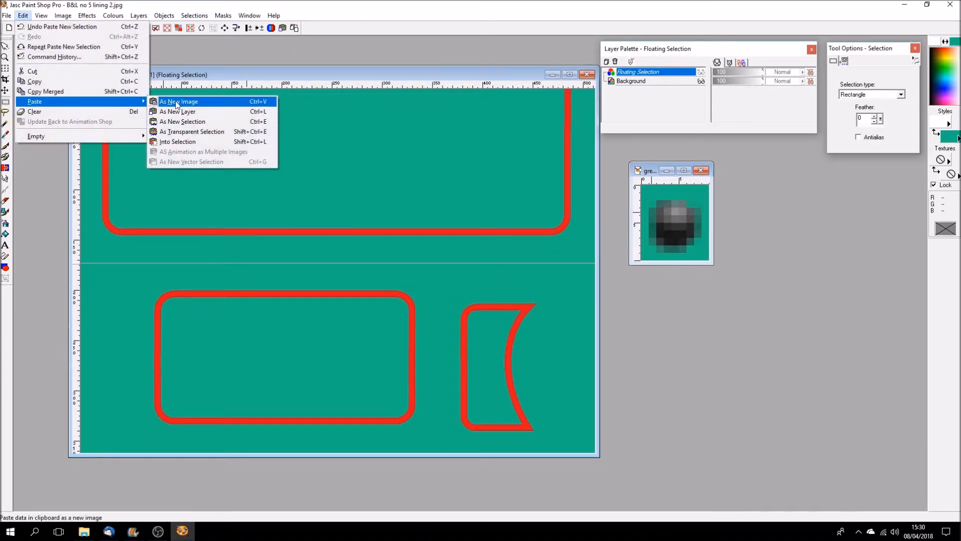
click(197, 121)
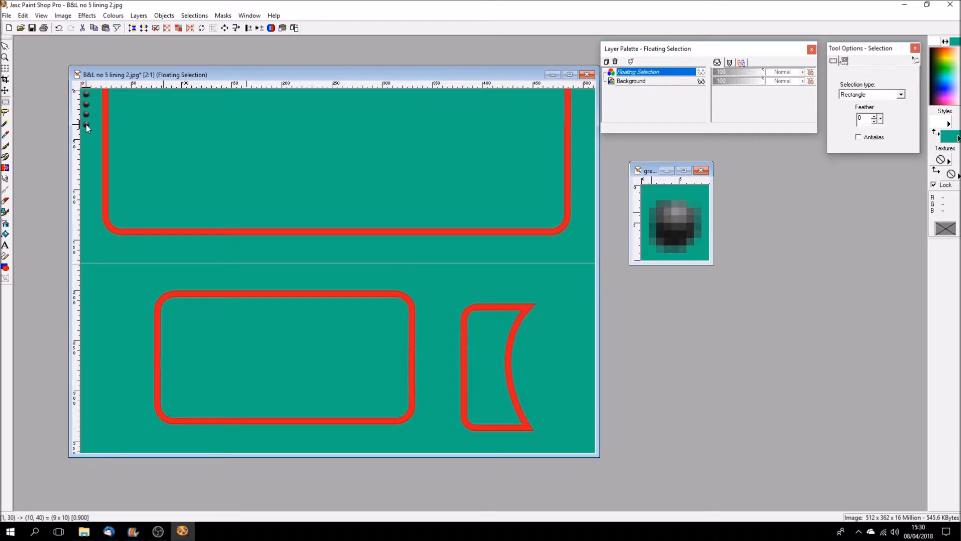
Copy a rectangular selection around the four rivets and paste it as a new selection directly below them to extend the column.
drag(98, 136, 75, 81)
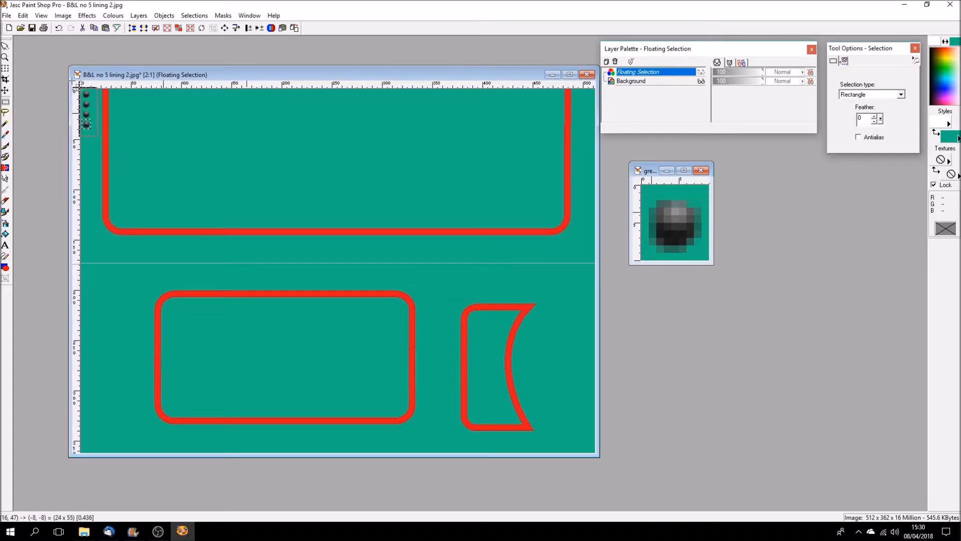
click(23, 16)
click(36, 83)
click(23, 16)
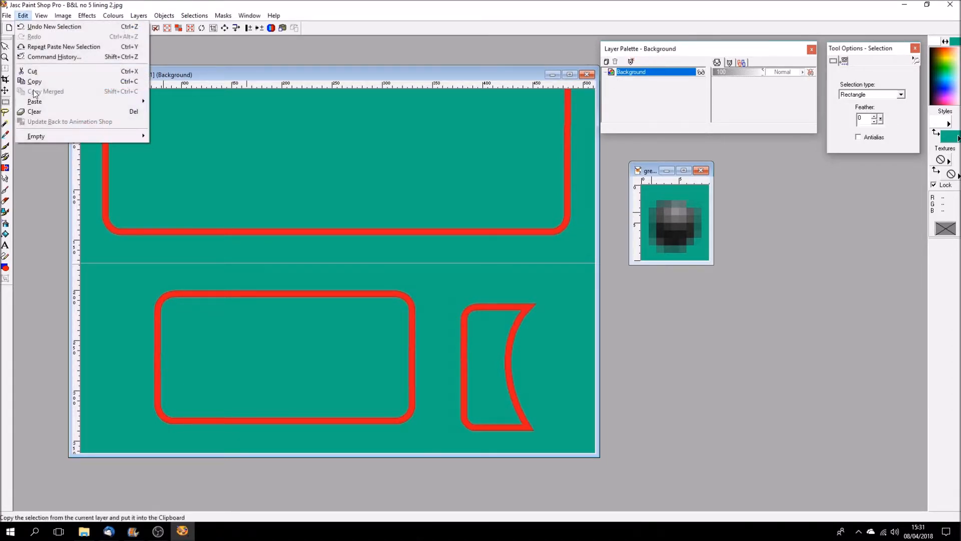
mouse_move(75, 101)
click(173, 123)
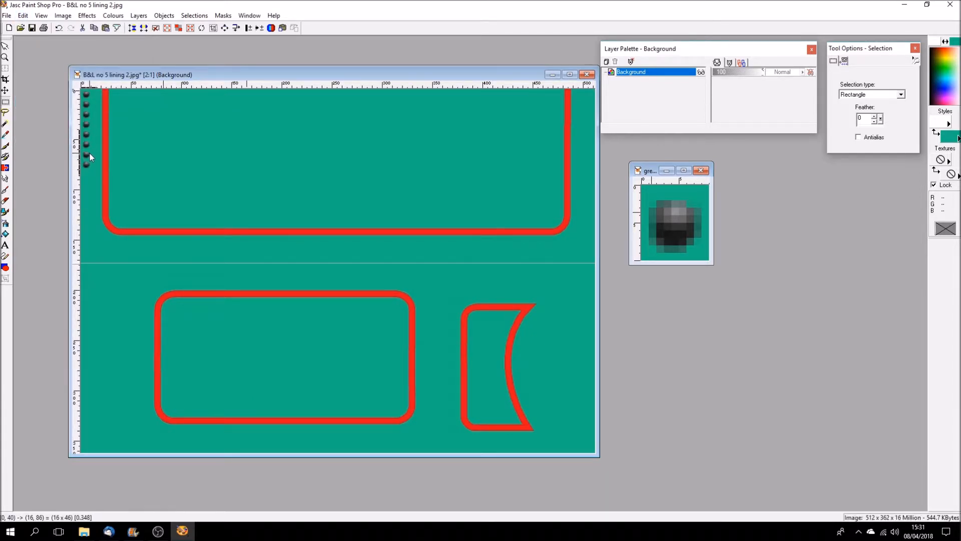
click(89, 153)
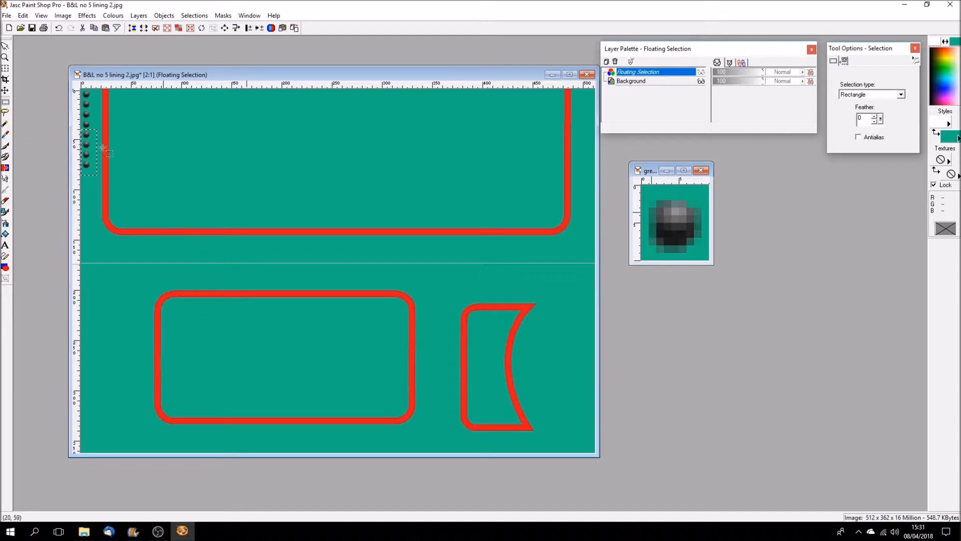
Paste the four-rivet block twice more down the lining image's left edge, continuing the column past the large panel's lower corner, and deselect it.
click(23, 16)
mouse_move(75, 101)
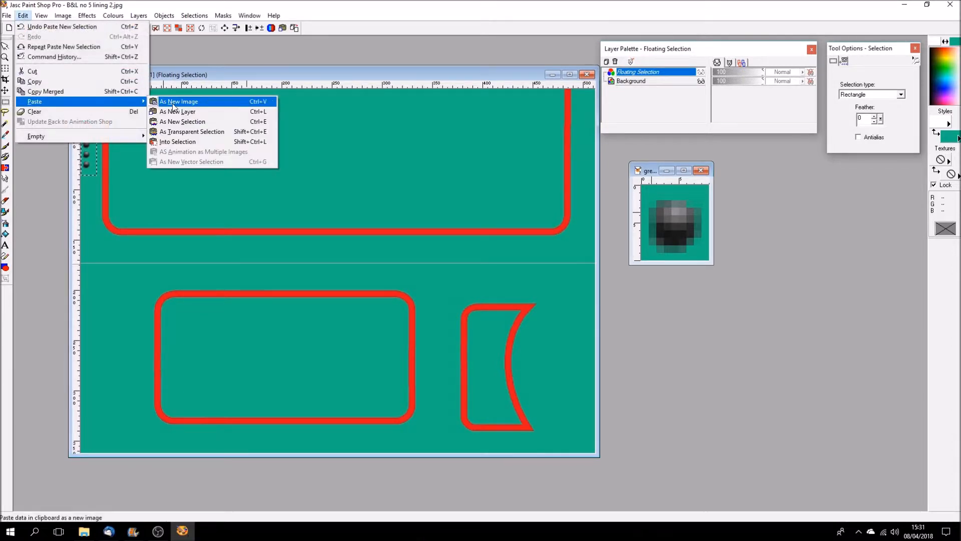
click(192, 122)
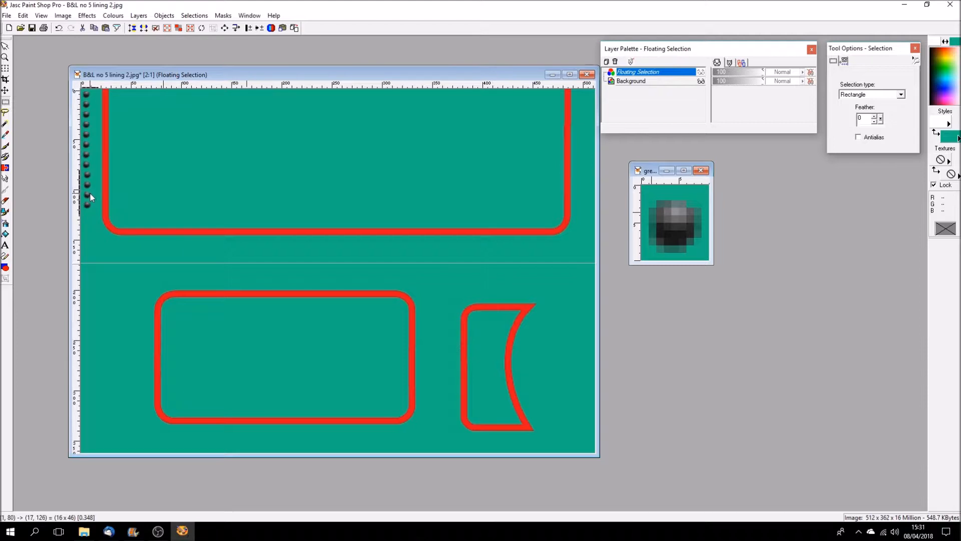
click(89, 191)
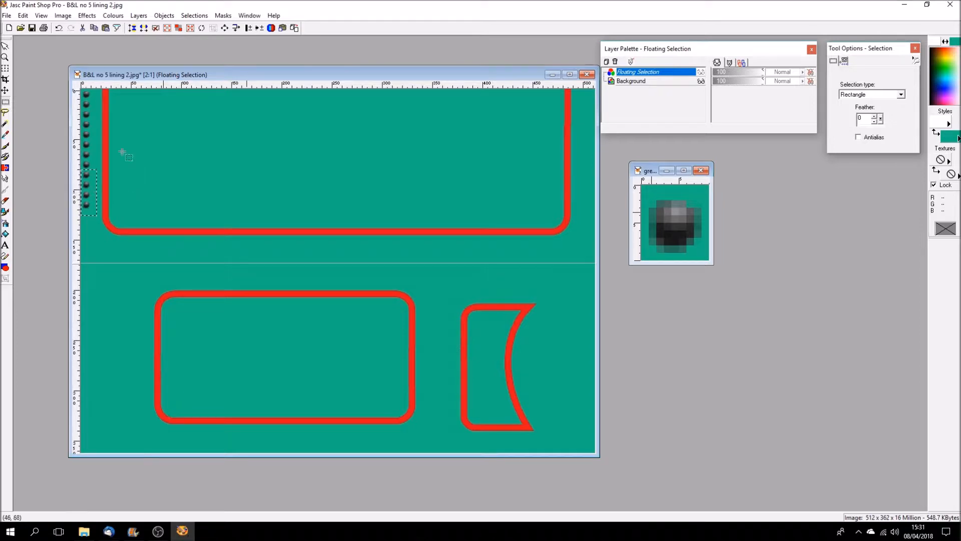
key(ctrl+e)
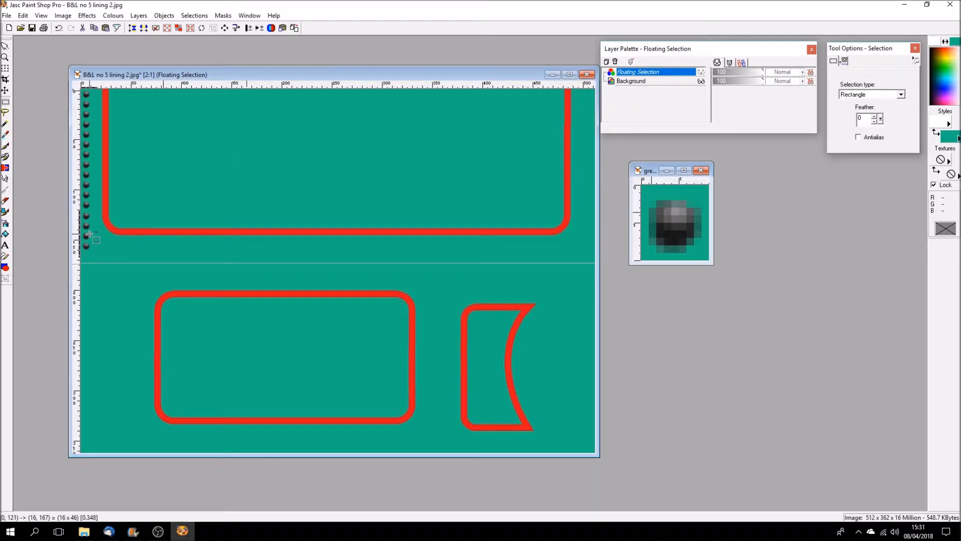
click(88, 233)
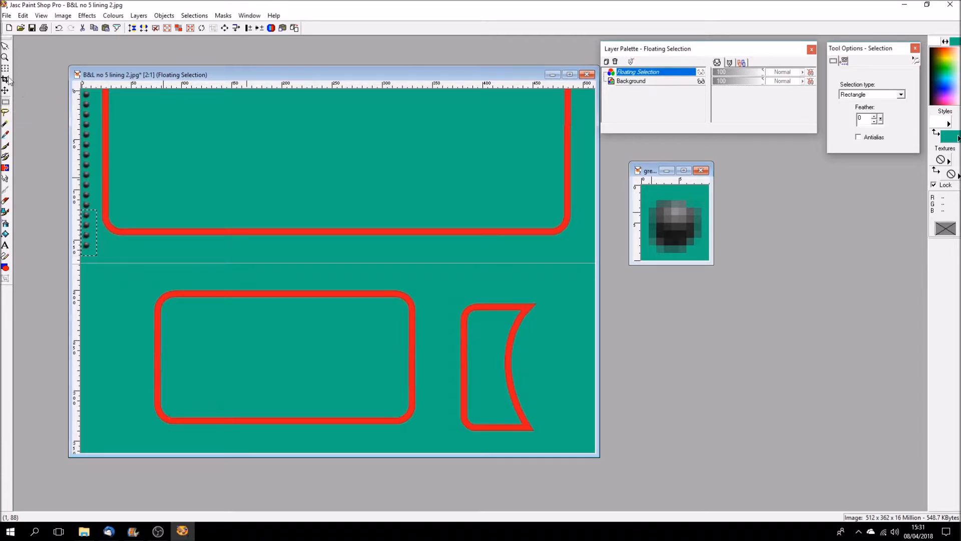
click(6, 47)
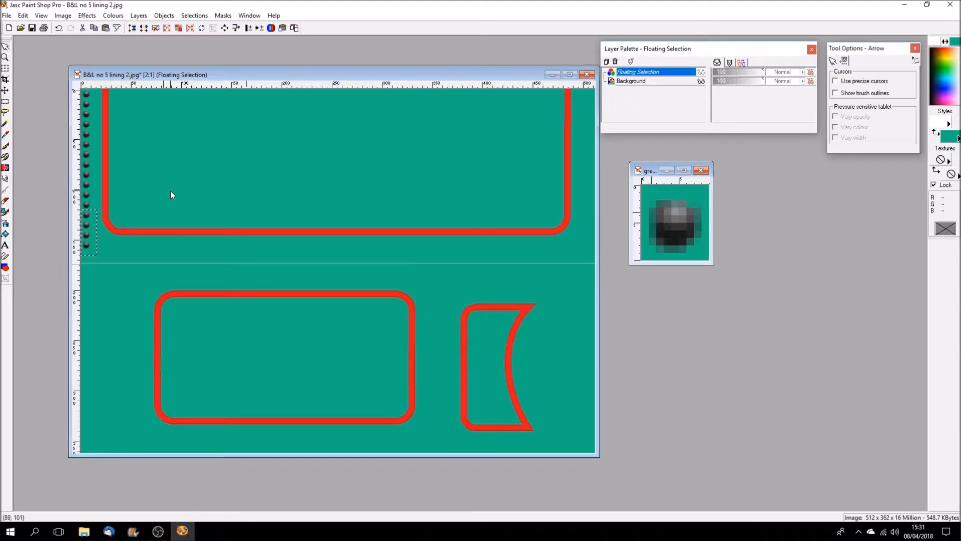
click(155, 28)
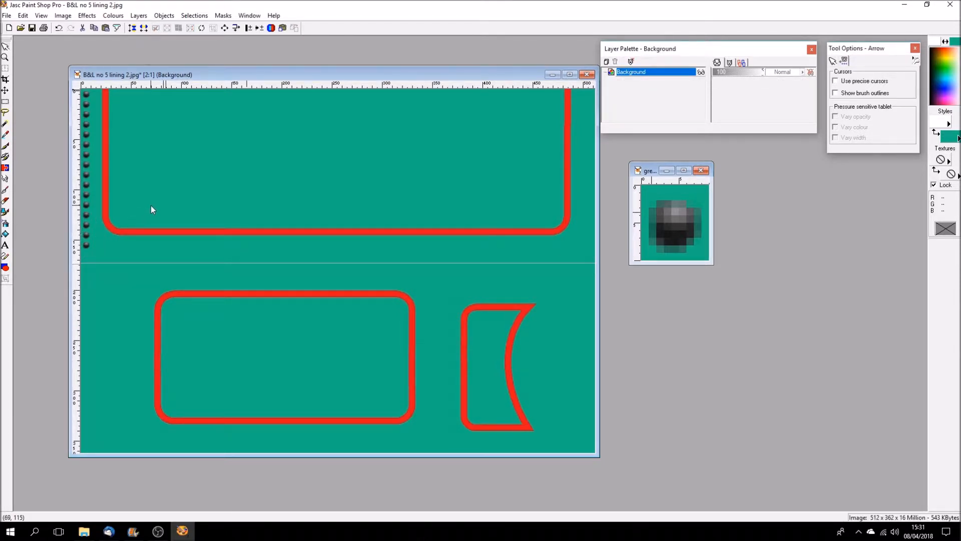
Copy the single rivet and paste it as a new selection beneath the last rivet in the lining image's left-edge column.
click(649, 171)
click(23, 15)
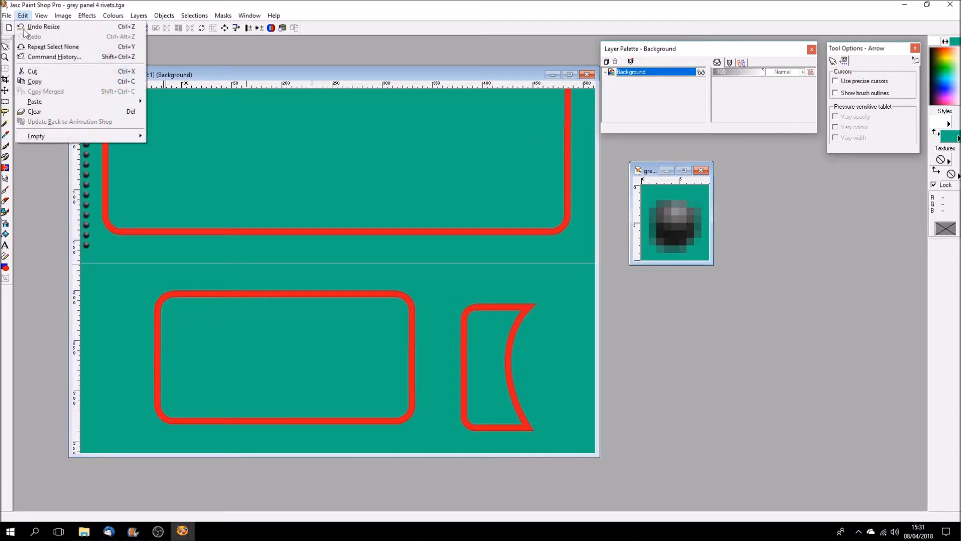
click(34, 81)
click(176, 73)
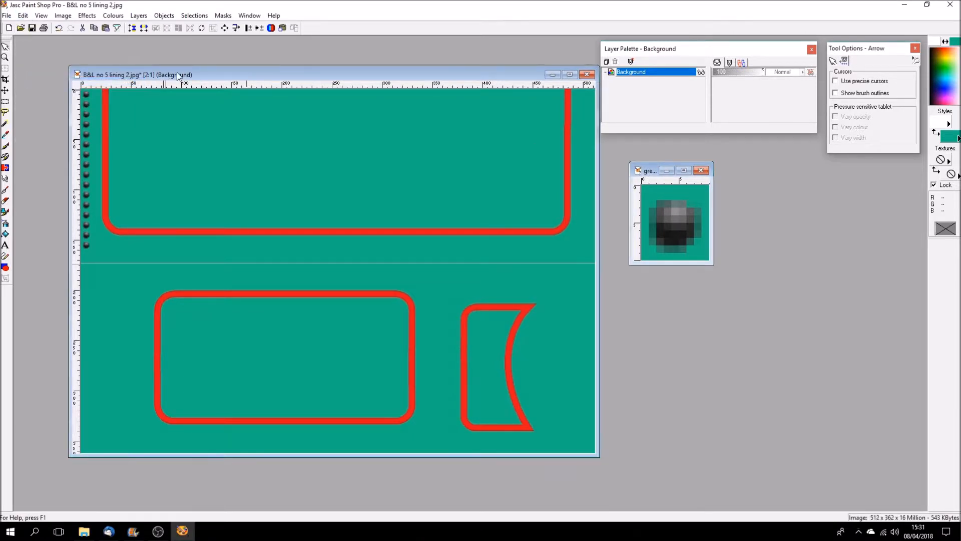
click(24, 15)
mouse_move(45, 100)
click(199, 124)
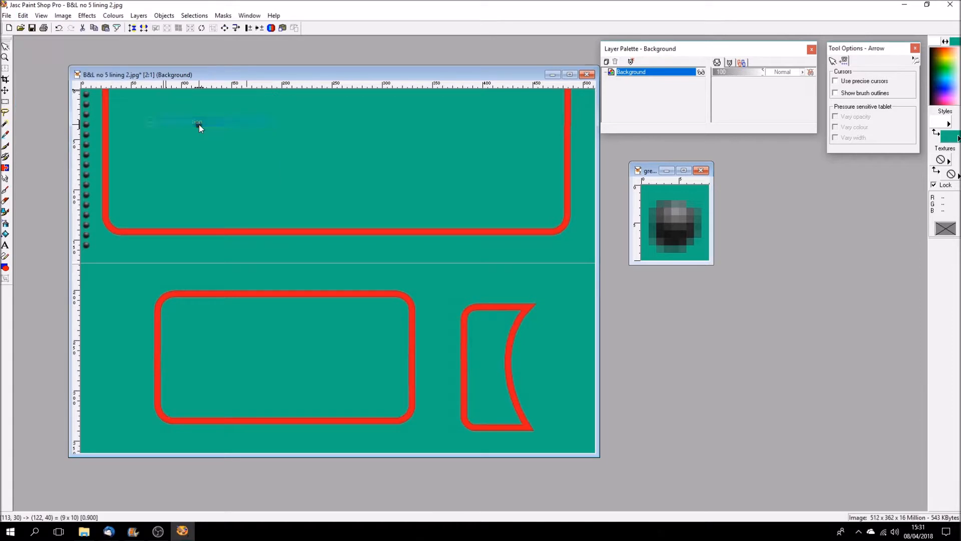
click(86, 259)
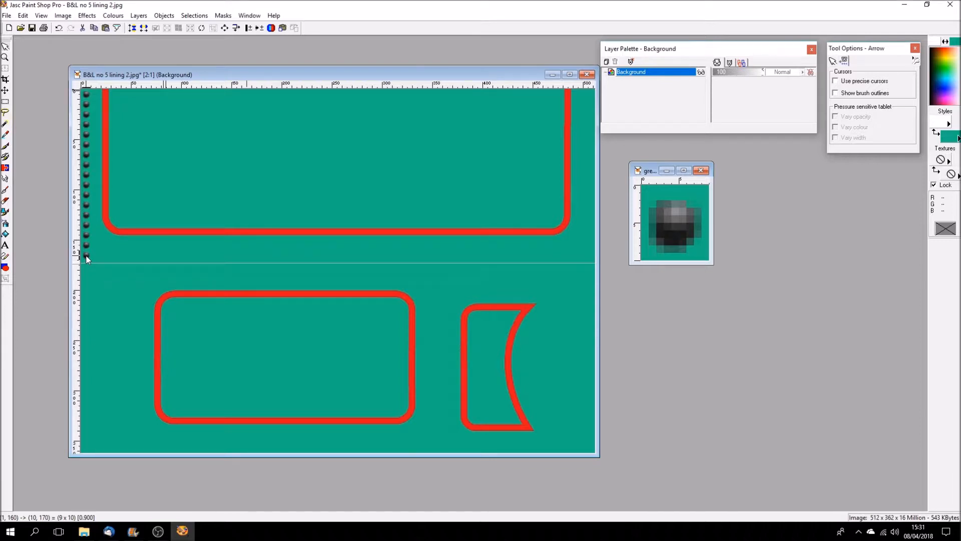
click(86, 258)
Copy a rectangular selection about 13 x 171 pixels around the left rivet column and paste it as a new selection along the lining image's right edge.
click(5, 101)
drag(94, 261, 53, 78)
click(23, 15)
click(35, 81)
click(23, 16)
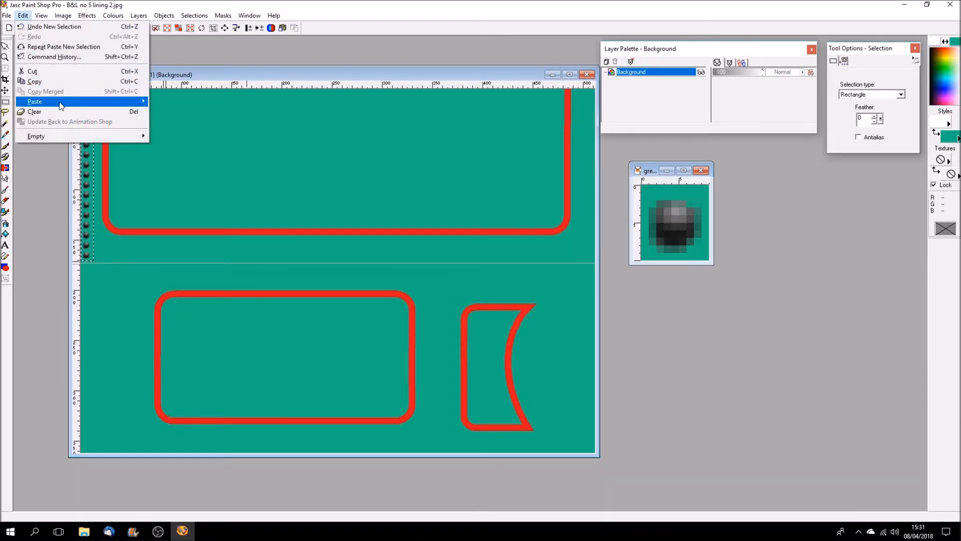
mouse_move(59, 103)
click(219, 125)
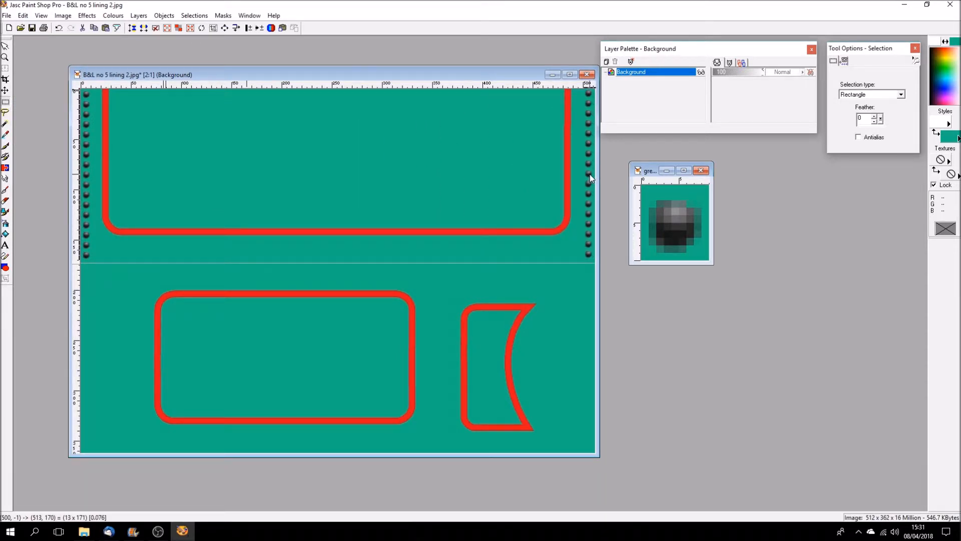
click(589, 174)
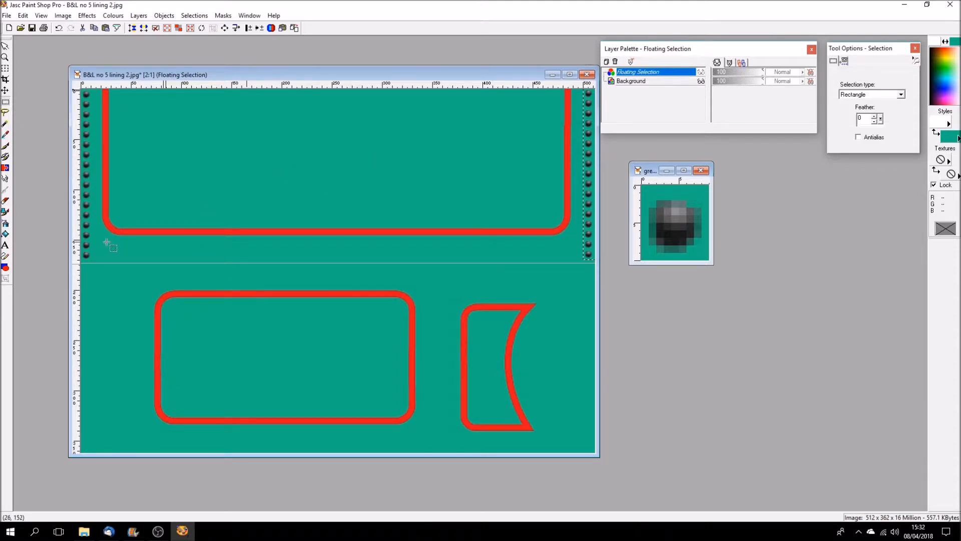
Paste the rivet column again as a new selection in the green area left of the small rectangular panel.
click(23, 16)
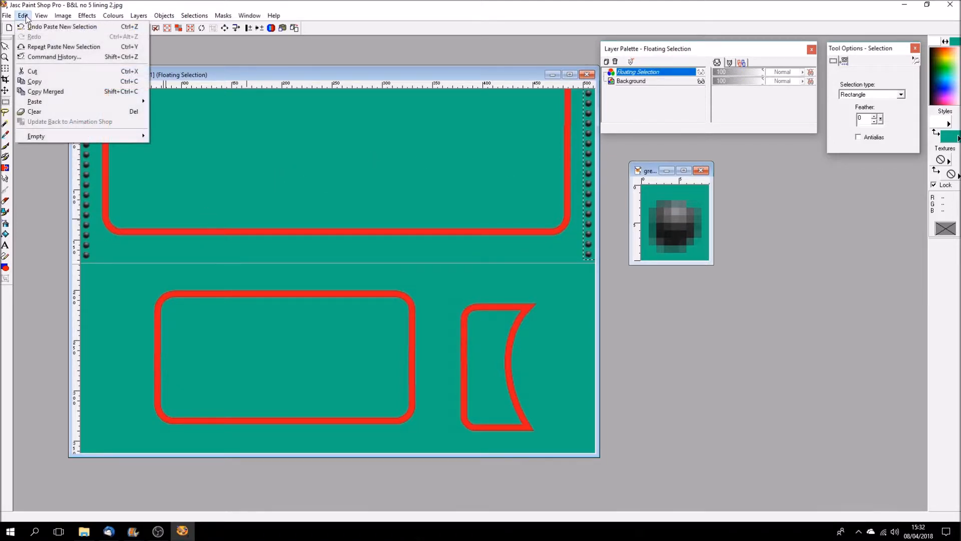
mouse_move(61, 101)
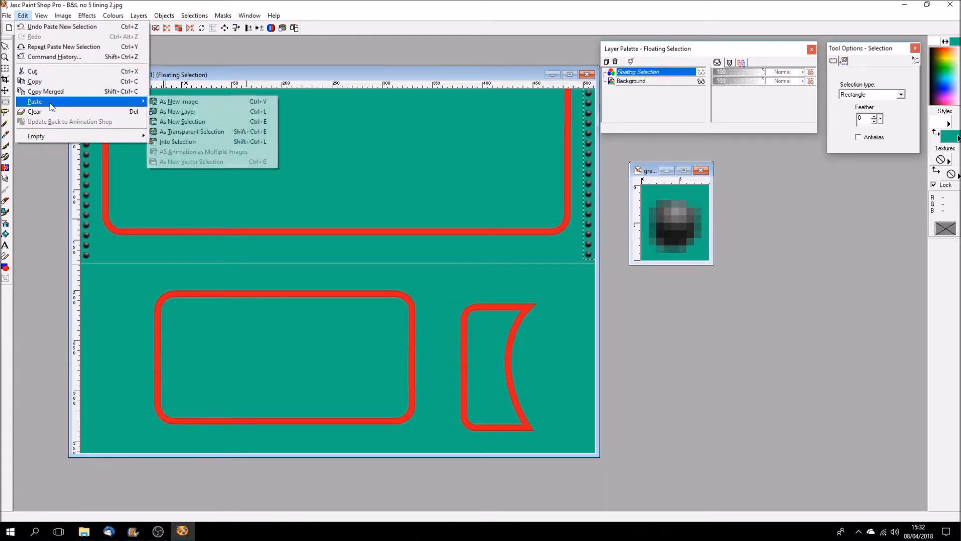
click(187, 122)
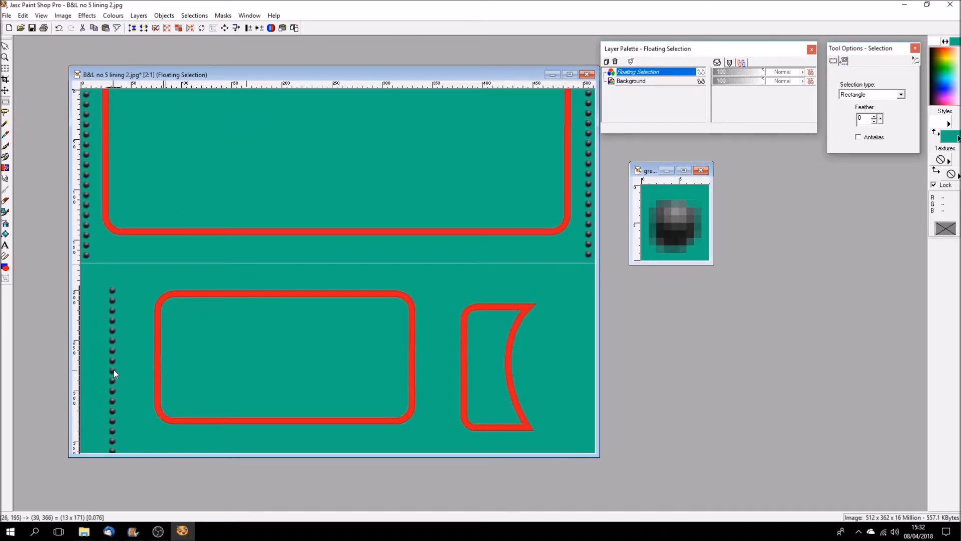
click(117, 362)
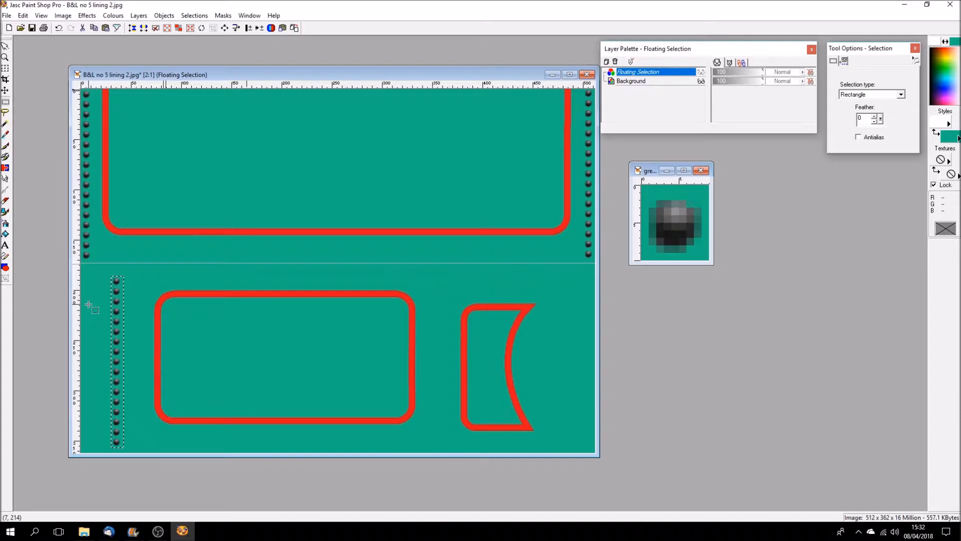
Select the third and fourth rivets from the bottom of the loose column and clear them to leave a gap.
click(129, 426)
drag(129, 426, 104, 406)
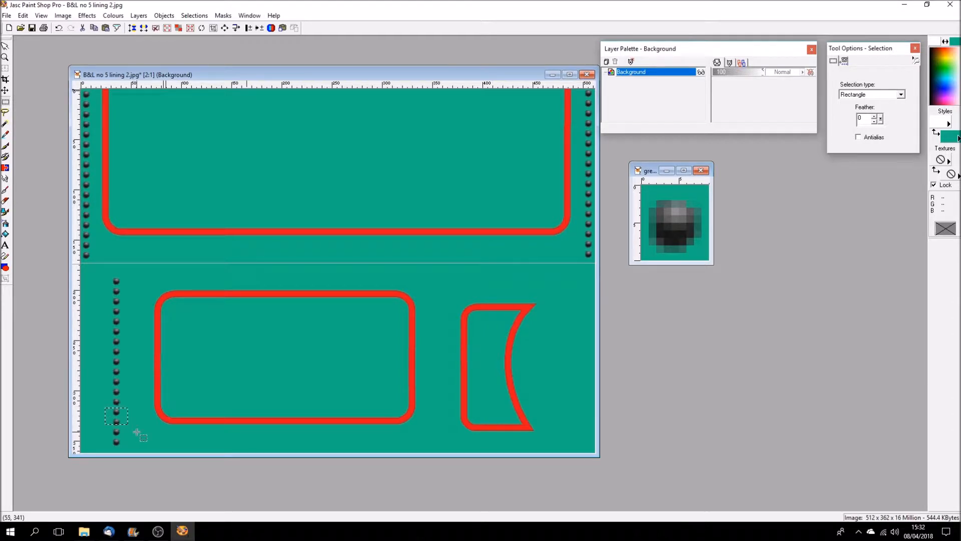
key(Delete)
drag(132, 427, 103, 419)
Select the gapped rivet column and move it onto the left part of the large panel, with its gap over the red bottom line.
drag(112, 275, 121, 445)
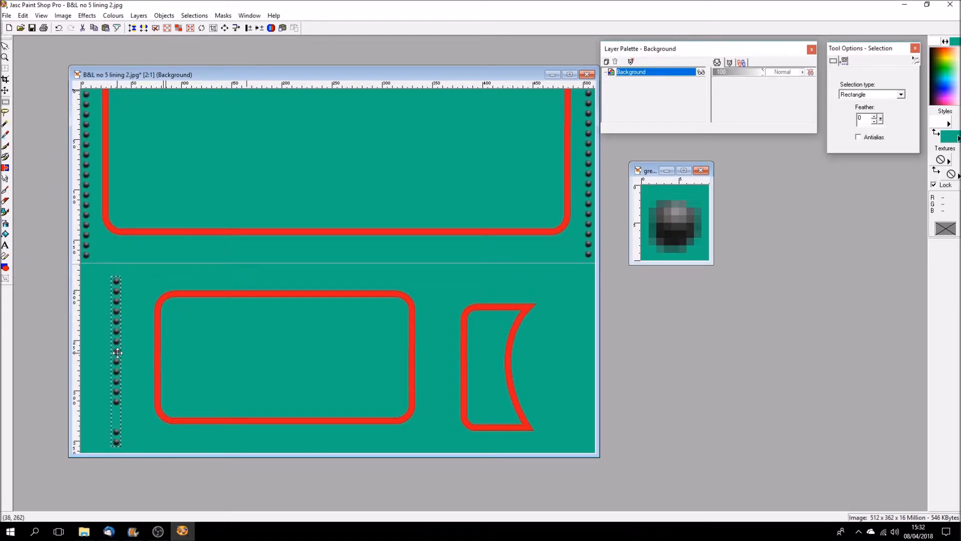
drag(117, 352, 176, 169)
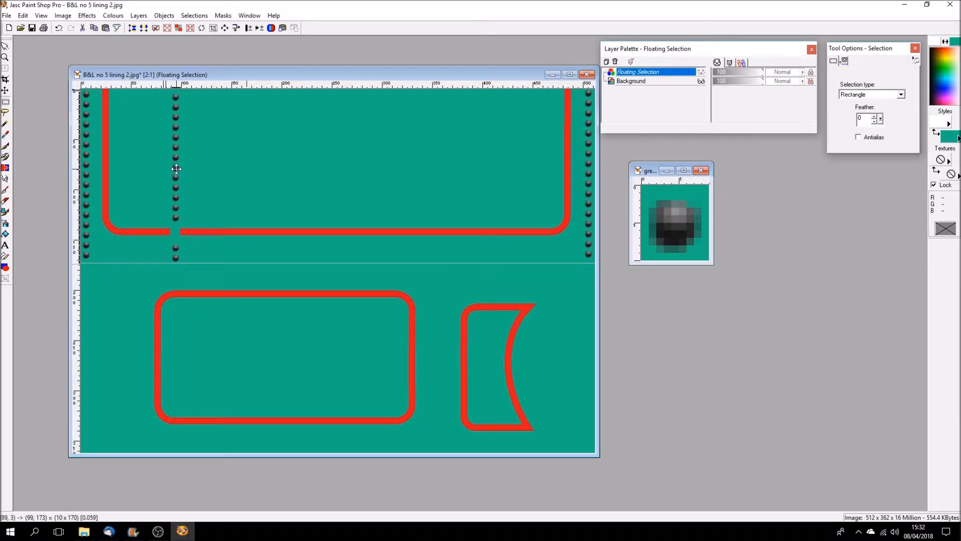
drag(176, 168, 204, 166)
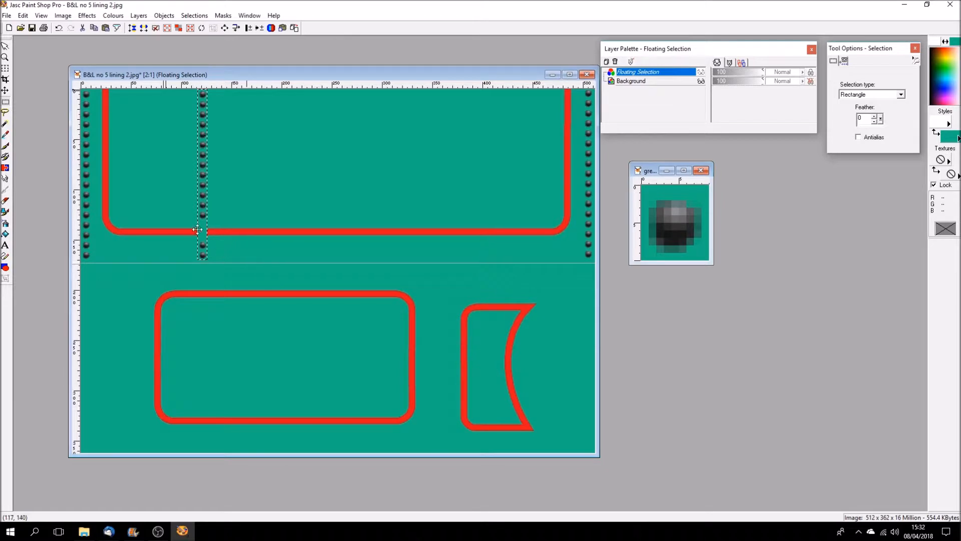
Copy the gapped rivet column and paste it as a new selection onto the right part of the large panel.
click(23, 16)
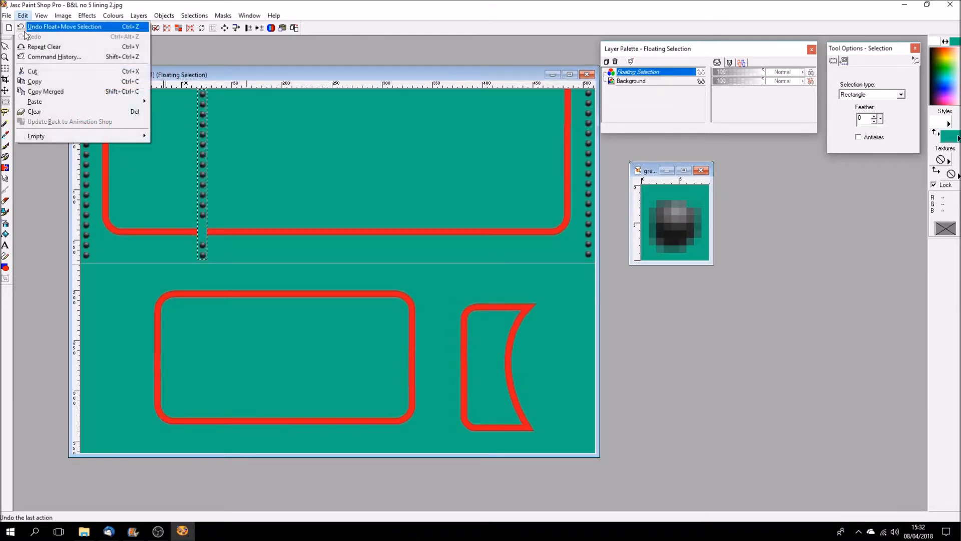
click(30, 82)
click(23, 15)
mouse_move(35, 101)
click(223, 112)
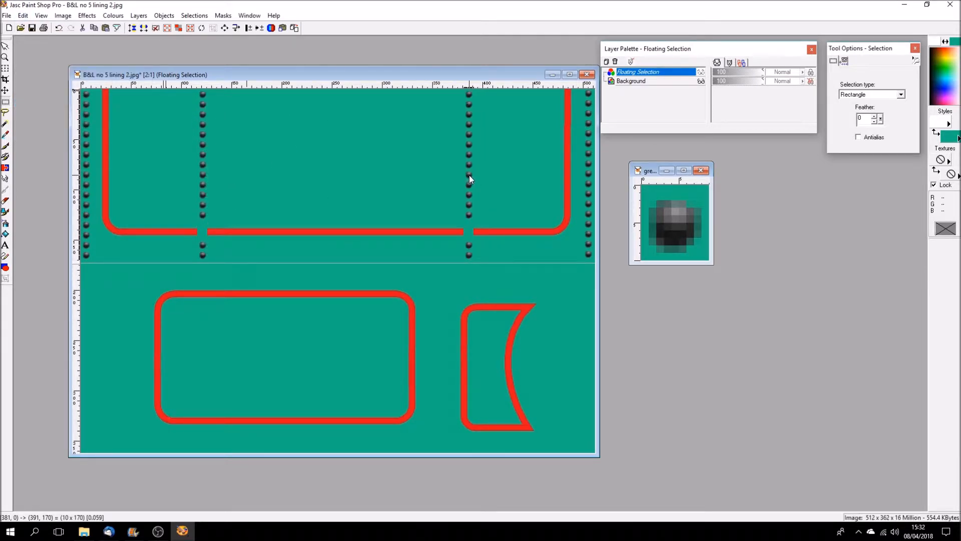
click(469, 178)
drag(305, 224, 350, 244)
click(23, 16)
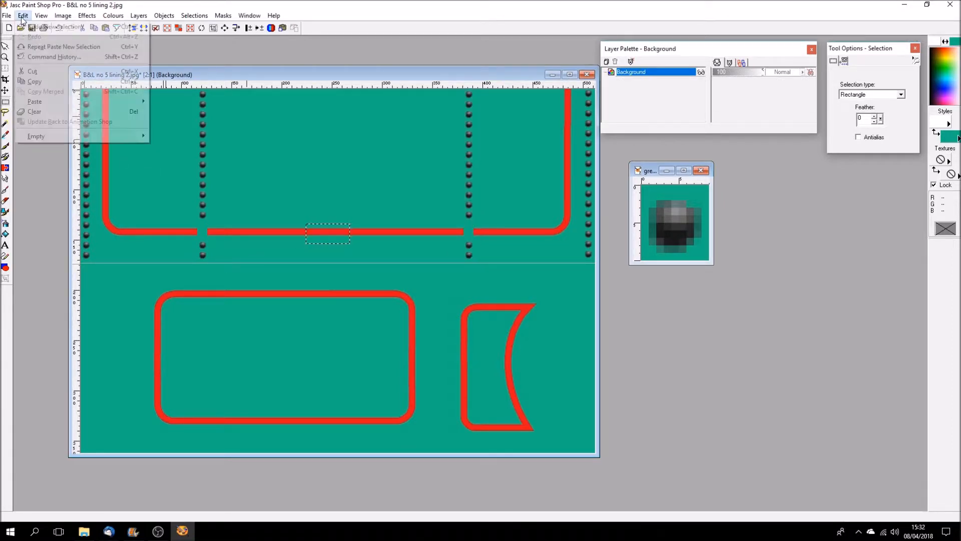
click(203, 48)
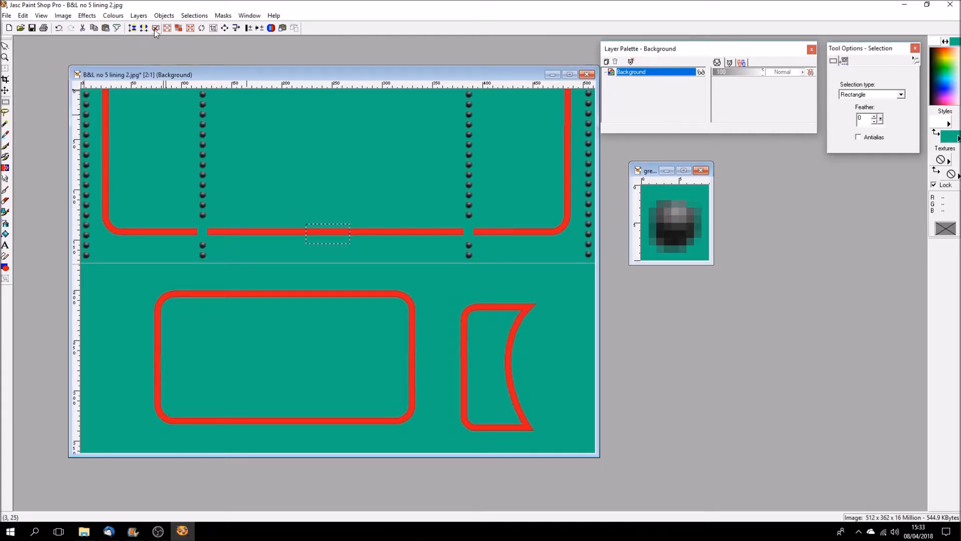
Copy a red segment about 65 x 10 pixels from the large panel's bottom line and paste it over the break at the left inner rivet column.
drag(253, 227, 318, 236)
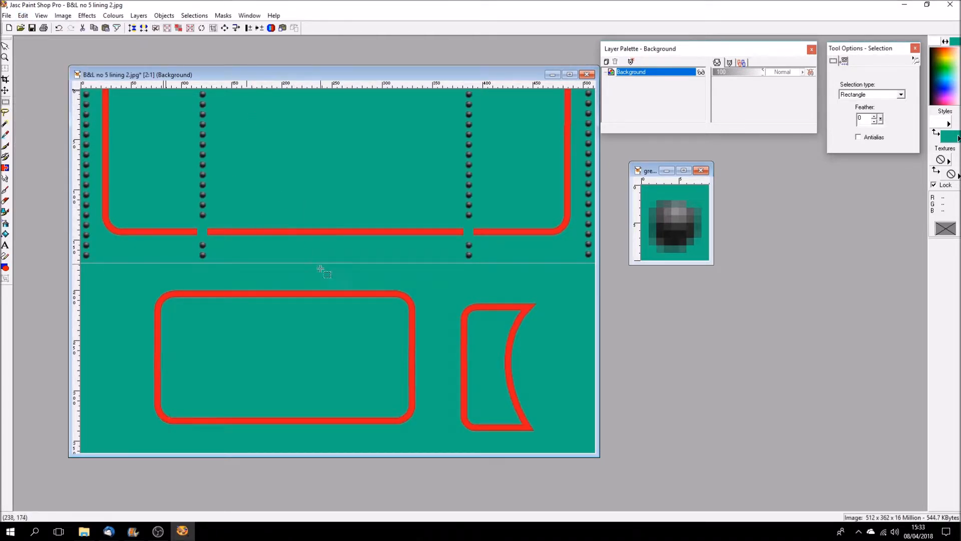
click(24, 16)
click(36, 82)
click(23, 17)
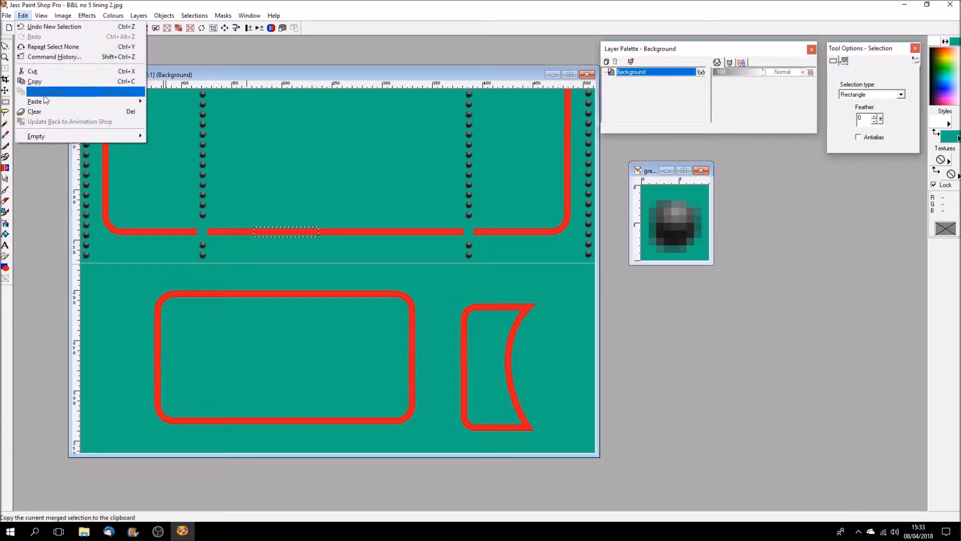
mouse_move(45, 101)
click(170, 120)
click(205, 230)
mouse_move(205, 233)
mouse_down()
mouse_move(243, 228)
mouse_move(274, 206)
mouse_move(247, 235)
mouse_move(216, 236)
mouse_up()
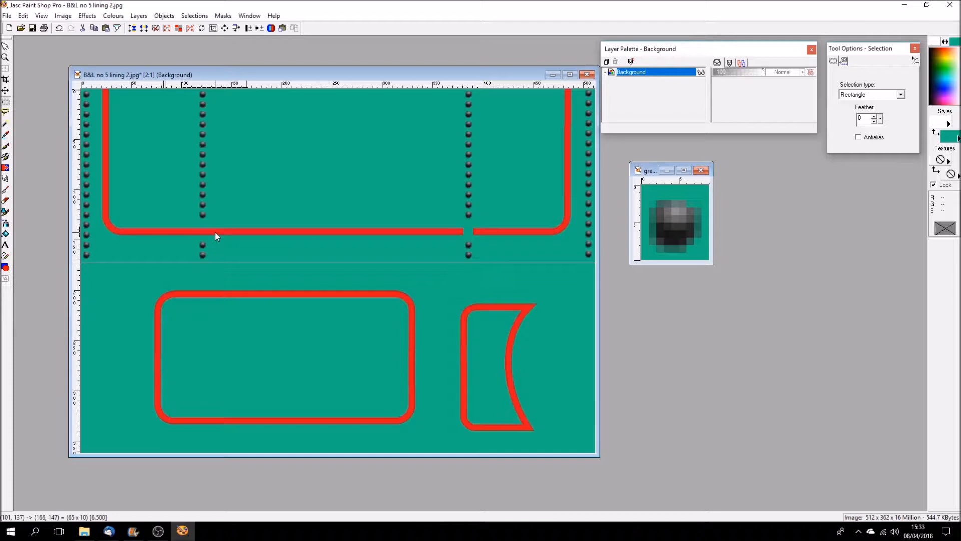
drag(215, 233, 214, 233)
click(214, 233)
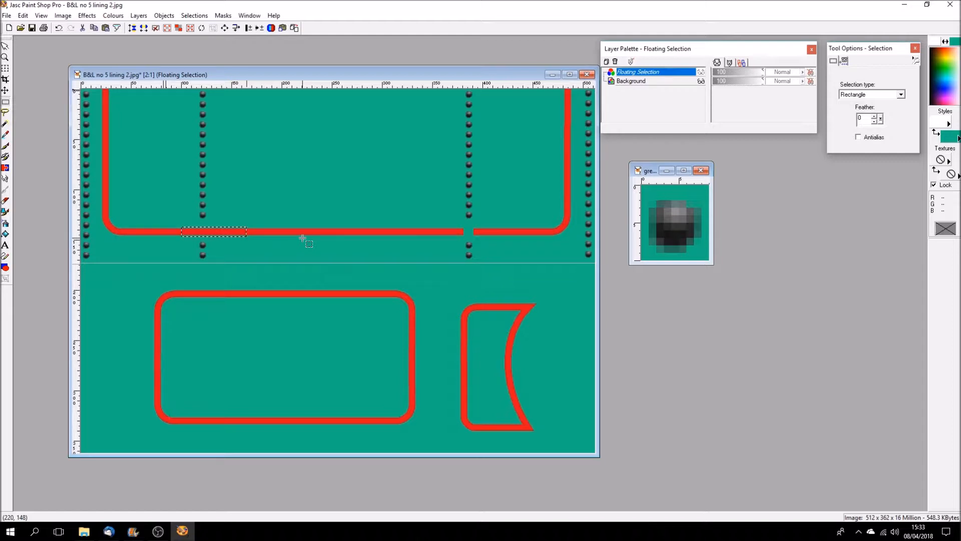
Copy the complete left-edge rivet column and paste it as a new selection over the gapped column on the large panel's left part.
drag(91, 91, 81, 267)
click(23, 15)
click(23, 16)
click(23, 15)
mouse_move(76, 102)
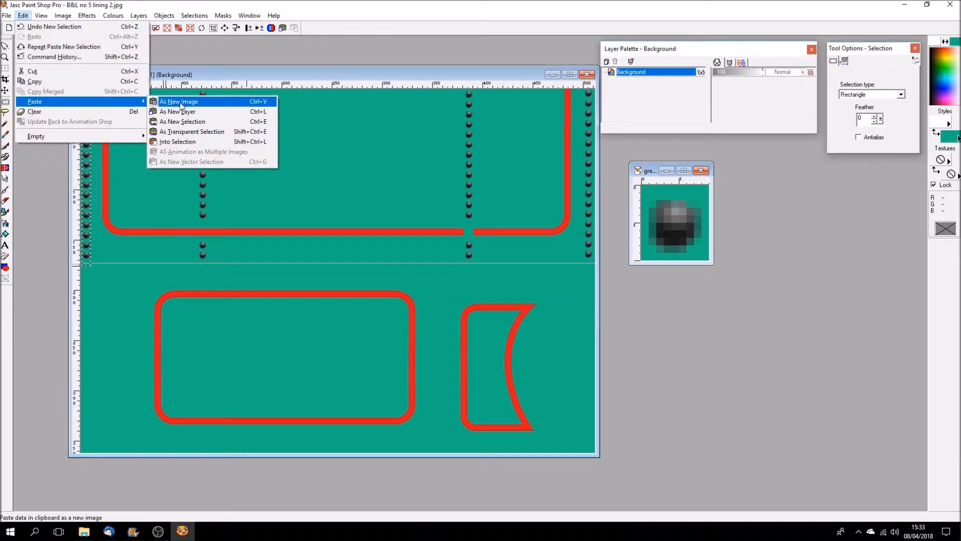
click(182, 121)
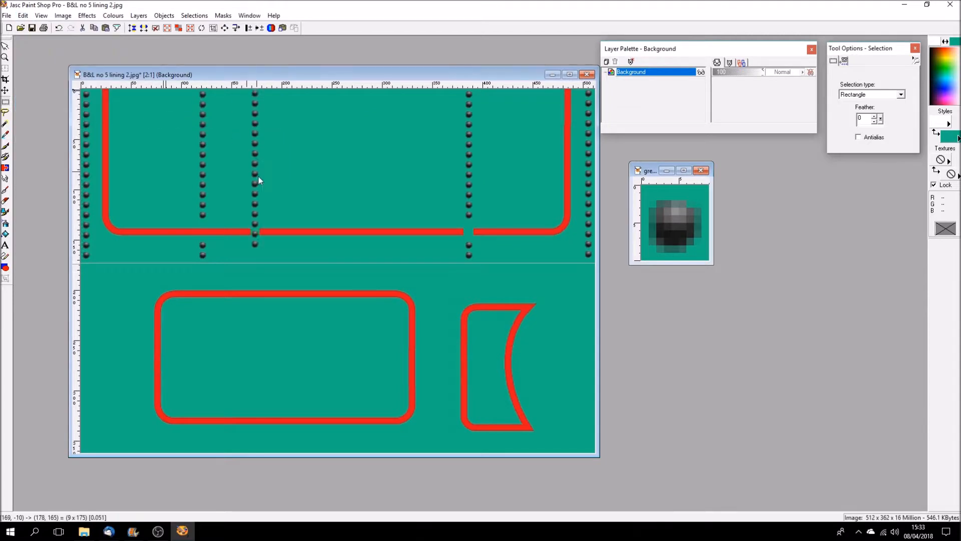
click(205, 177)
drag(204, 178, 203, 178)
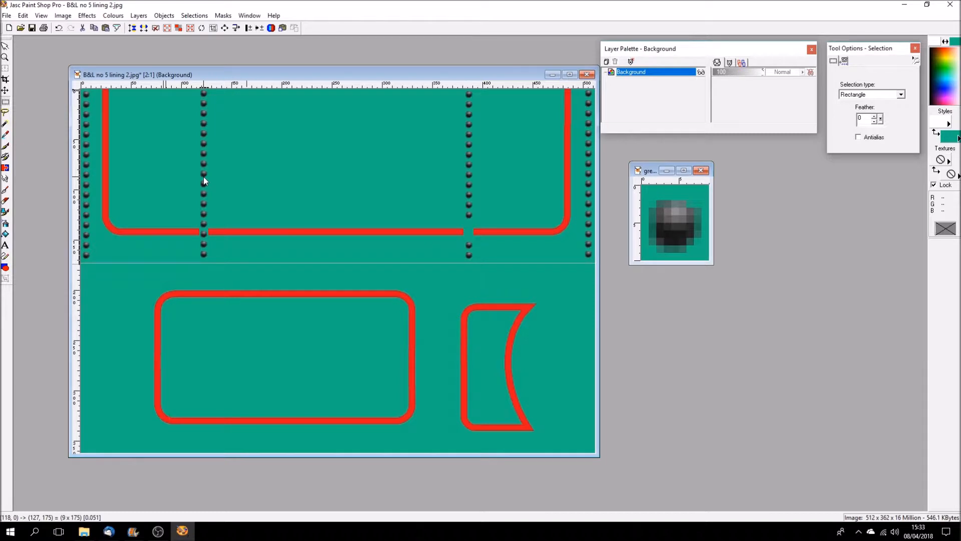
click(203, 176)
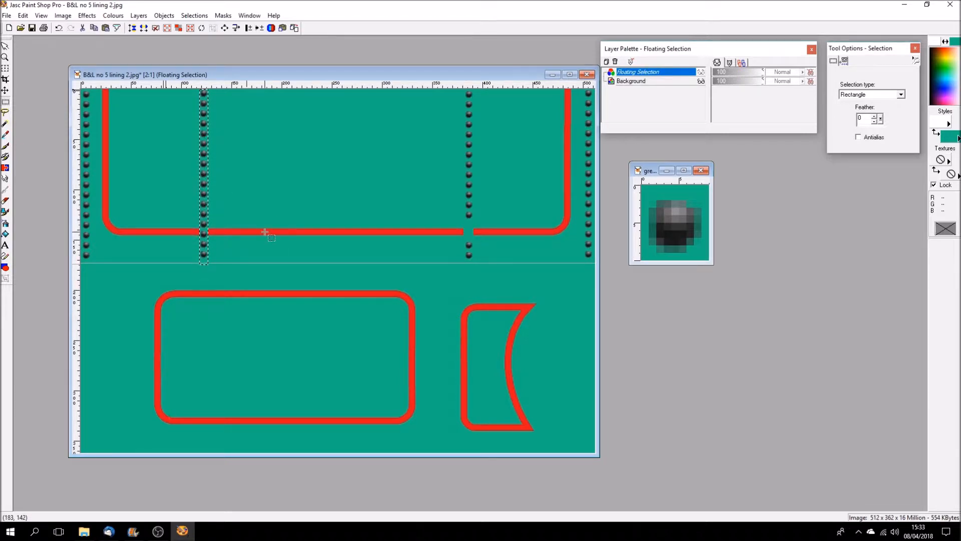
Copy a red segment about 38 x 9 pixels from the large panel's bottom line and paste it where the left inner rivet column crosses the line.
drag(246, 228, 284, 235)
click(23, 16)
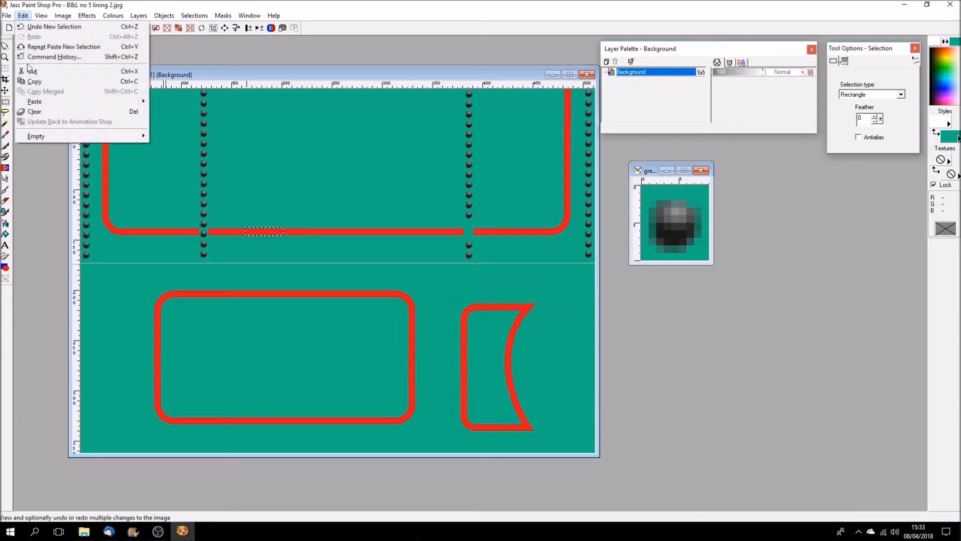
click(33, 81)
click(23, 16)
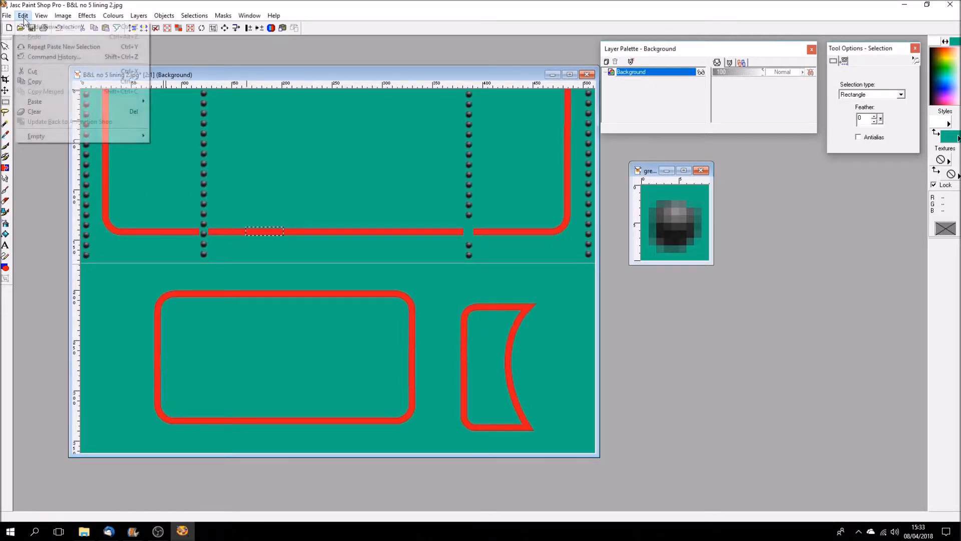
mouse_move(120, 106)
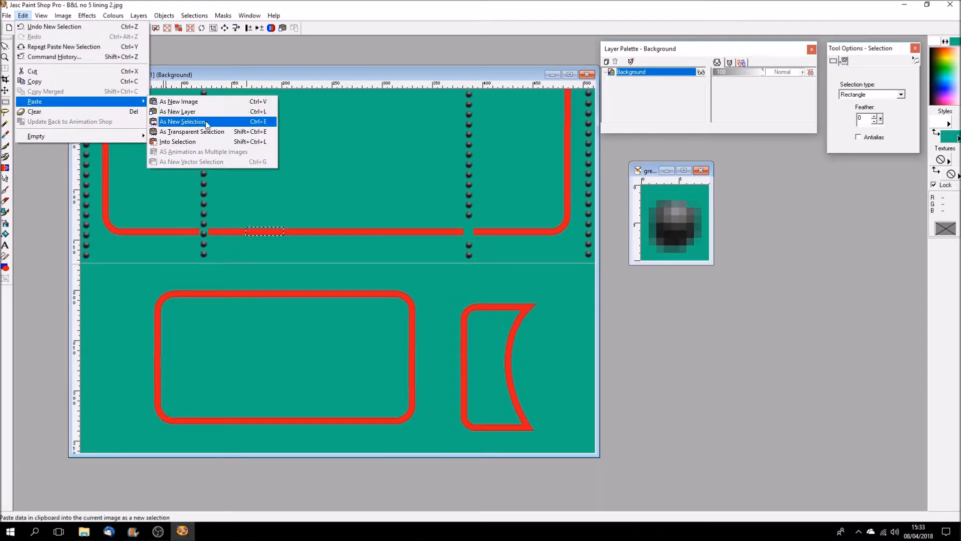
click(202, 121)
click(204, 230)
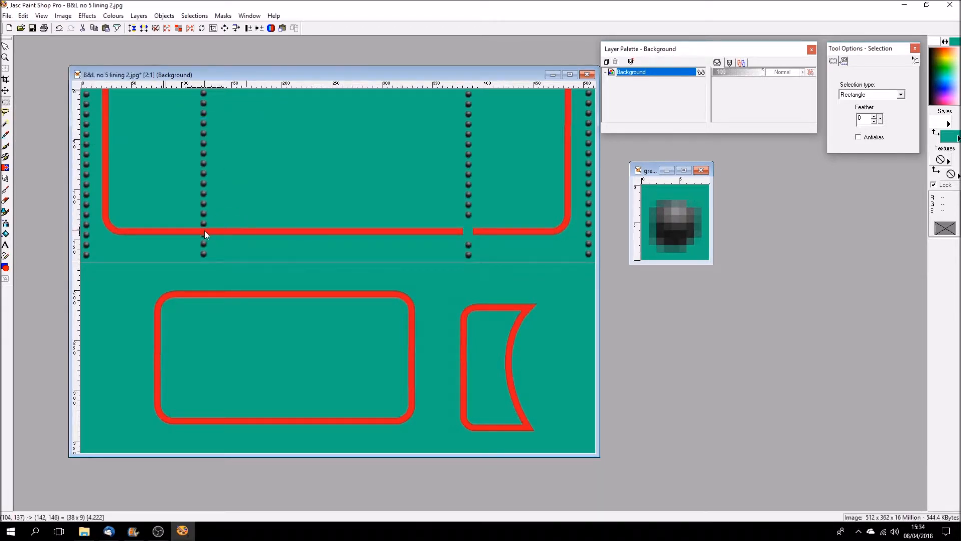
click(205, 230)
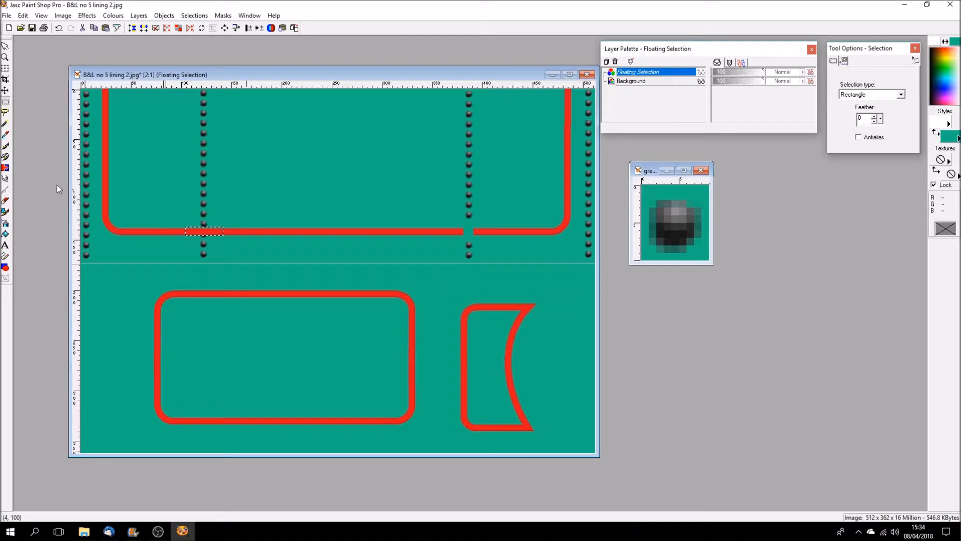
Copy the complete left-edge rivet column and paste it as a new selection over the gapped column on the large panel's right part.
drag(93, 91, 80, 265)
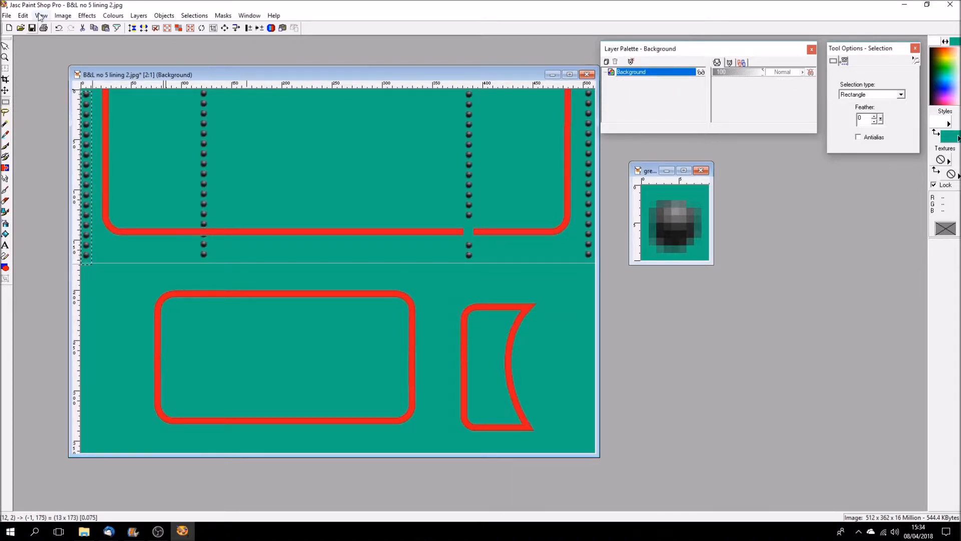
click(23, 15)
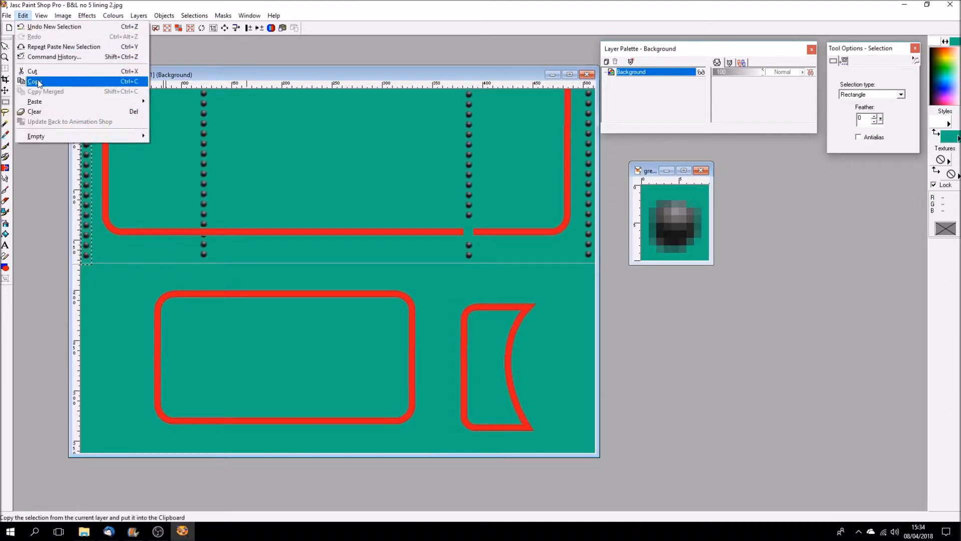
click(38, 80)
click(23, 15)
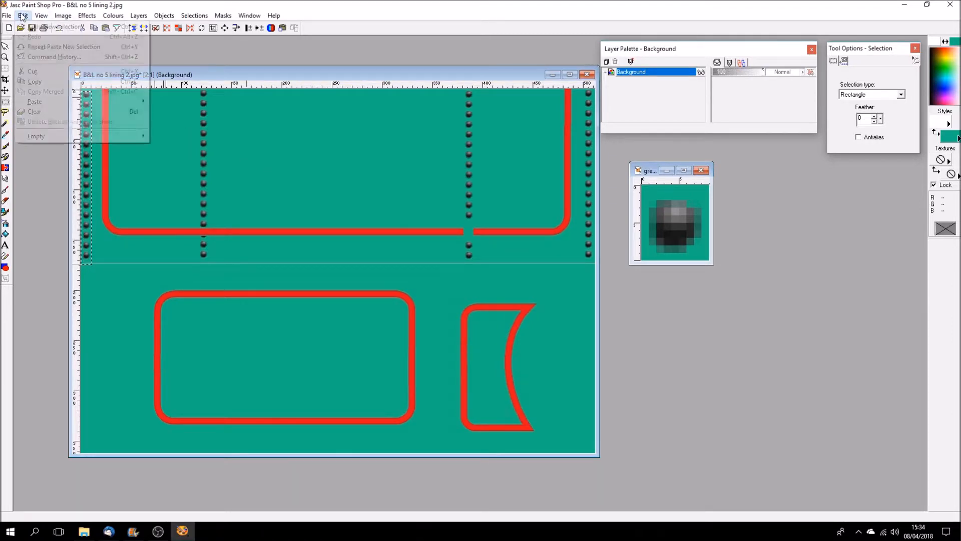
mouse_move(34, 101)
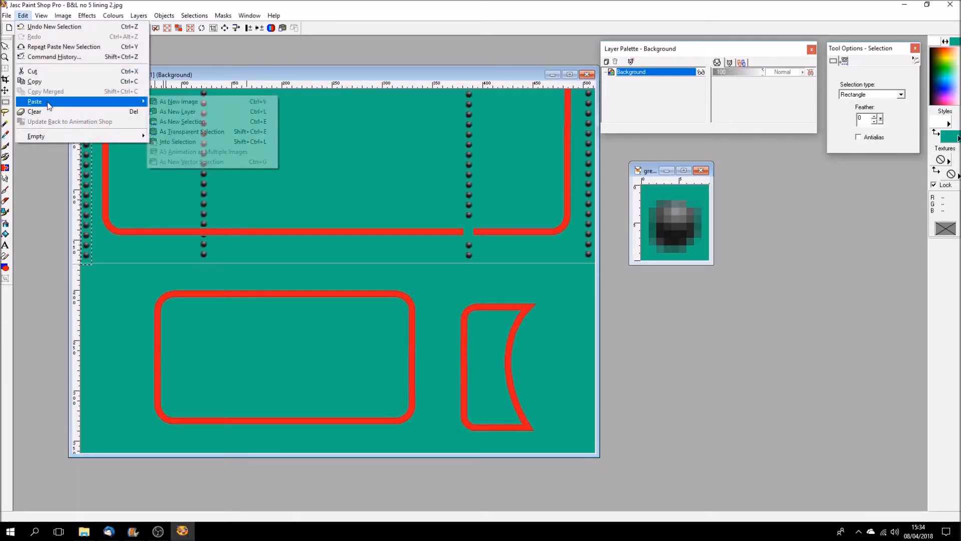
click(200, 122)
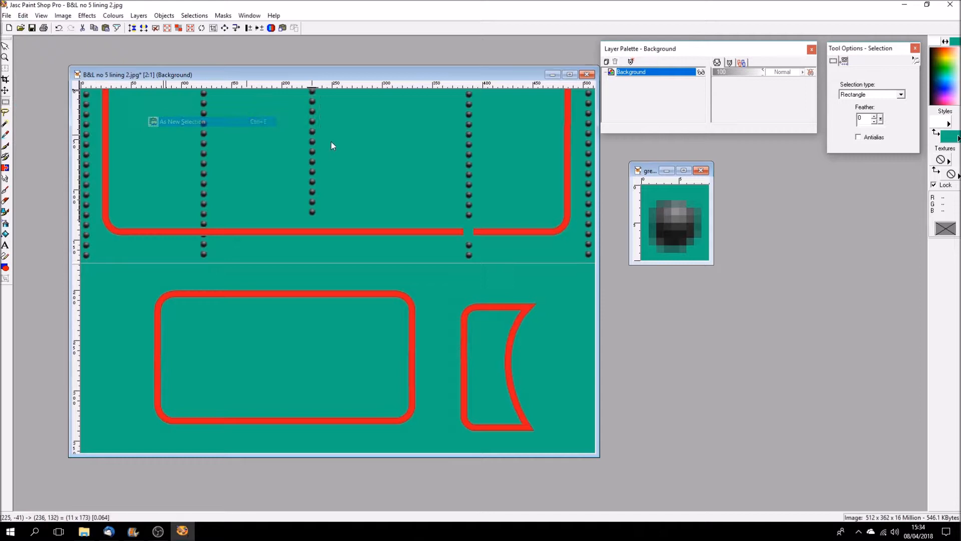
click(468, 178)
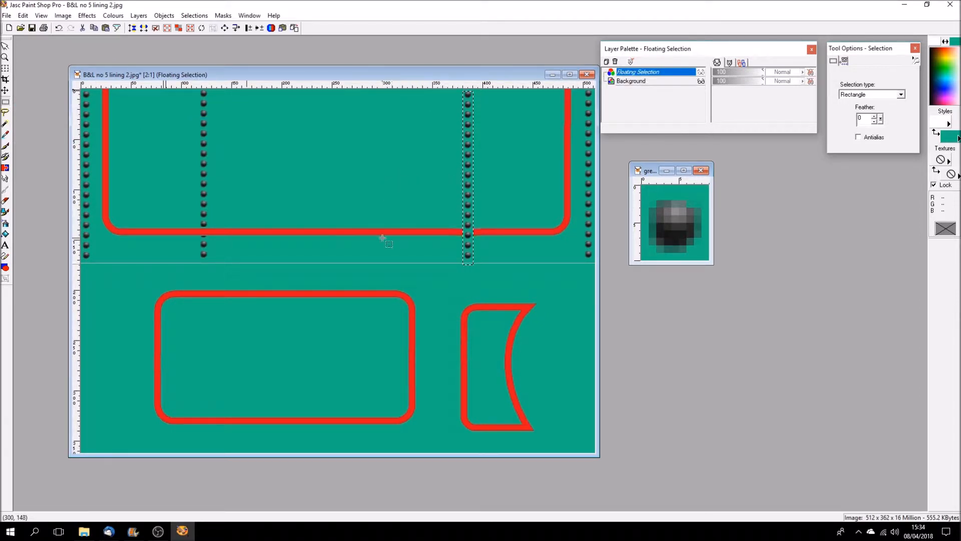
Copy a red segment about 53 x 8 pixels from the large panel's bottom line and paste it where the right inner rivet column crosses the line.
drag(373, 228, 427, 235)
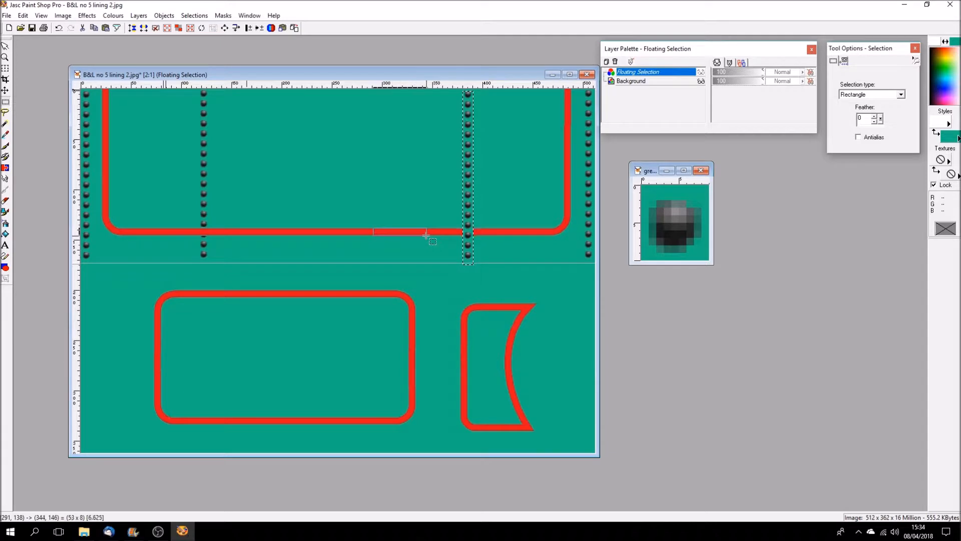
click(23, 15)
click(45, 81)
click(23, 16)
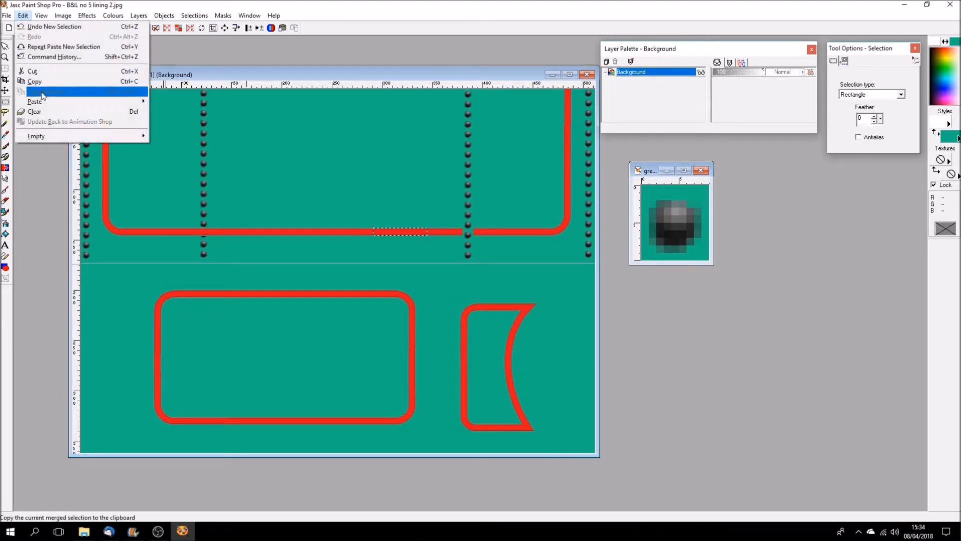
mouse_move(37, 102)
click(190, 121)
click(467, 232)
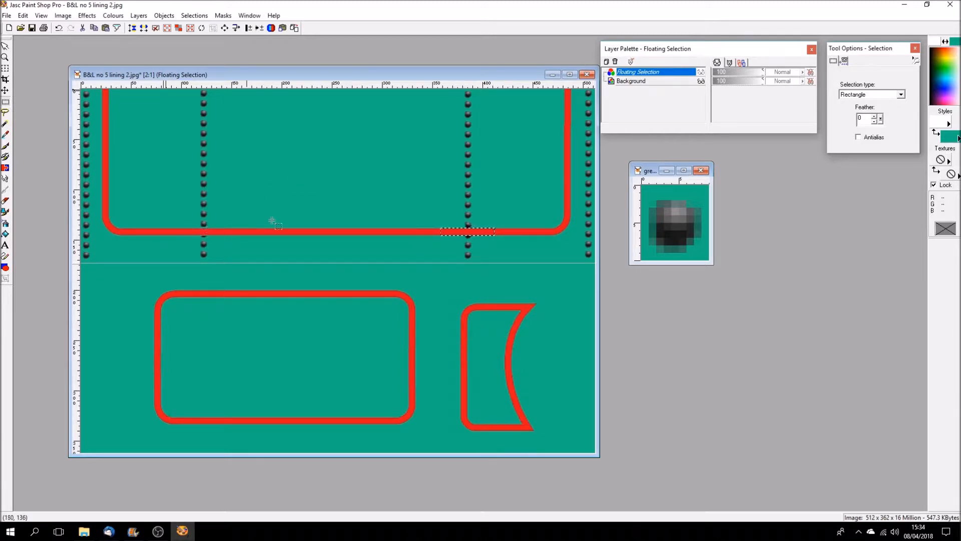
Deselect the pasted red segment so it merges into the background, and save the lining image under its existing name.
click(5, 46)
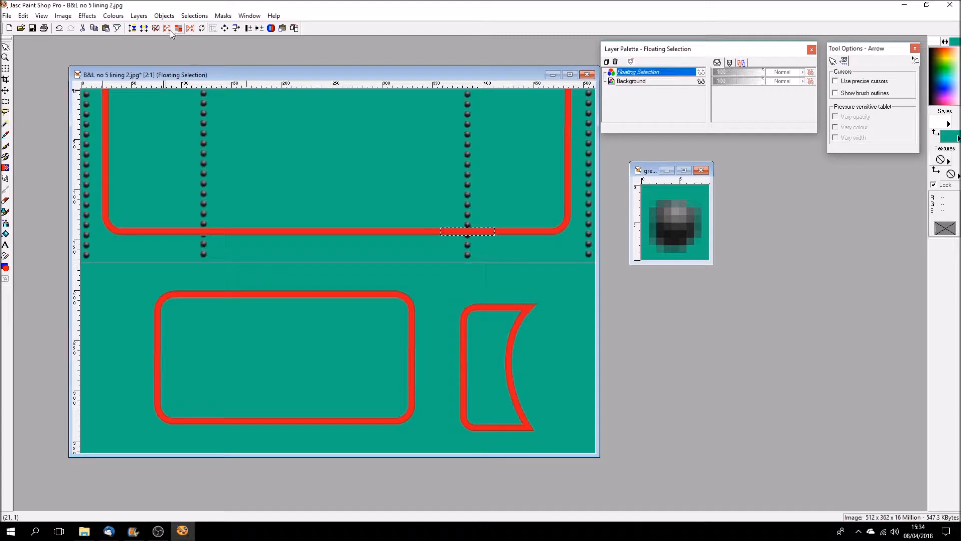
click(156, 28)
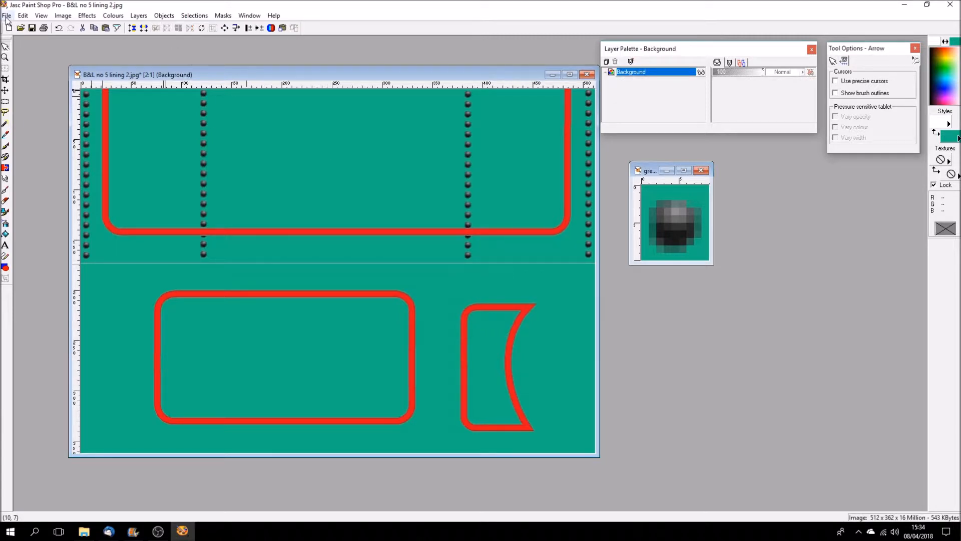
click(32, 28)
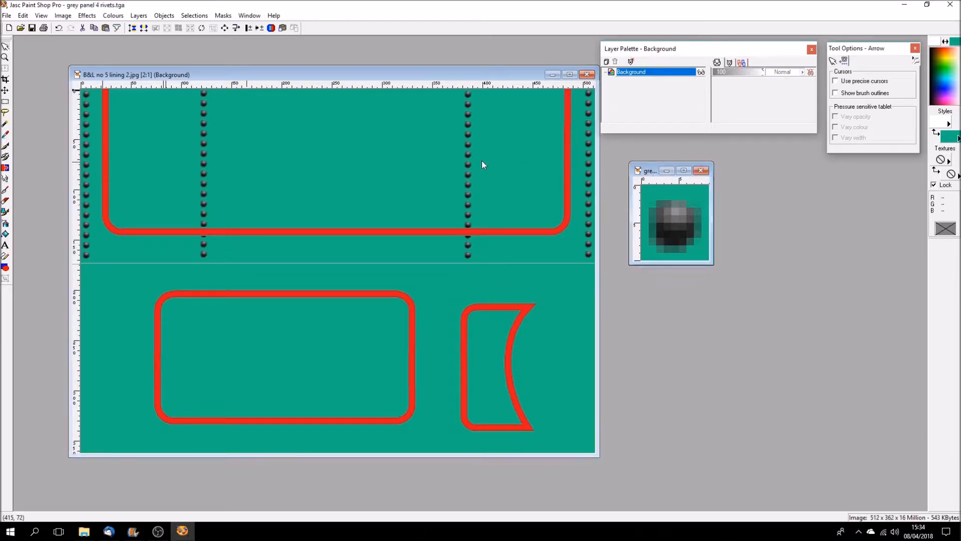
Copy the single rivet image and paste it as a new selection below the lower-left corner of the rounded red rectangle.
click(630, 170)
click(23, 15)
click(41, 78)
click(198, 69)
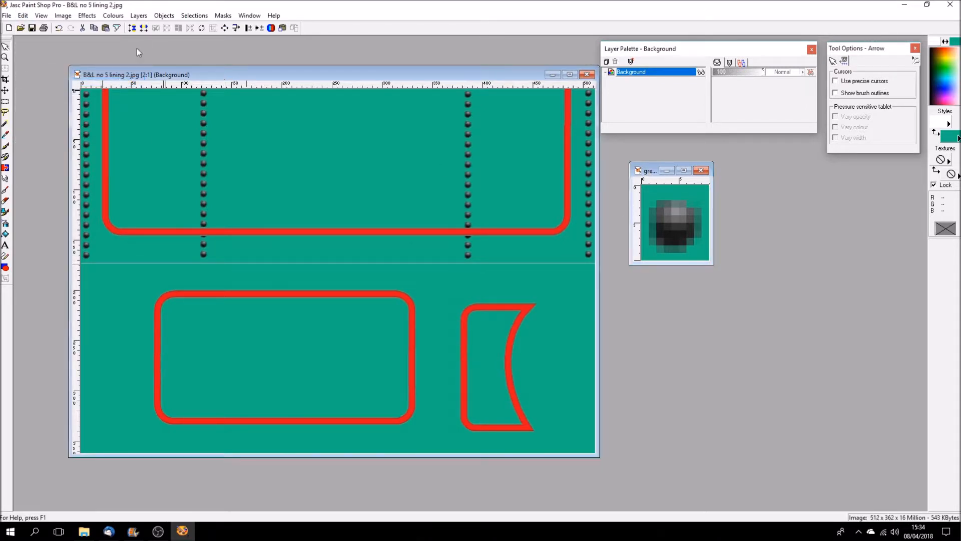
click(23, 16)
mouse_move(47, 104)
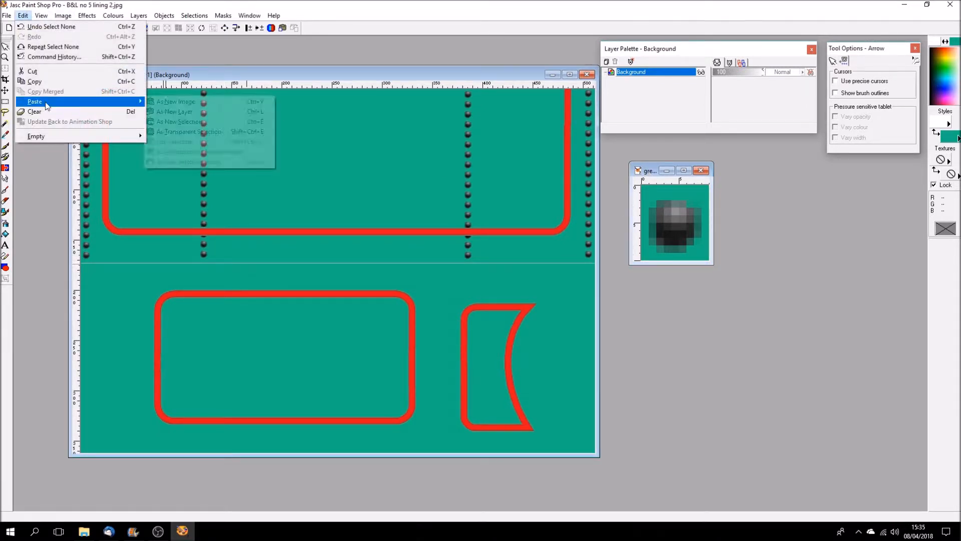
click(186, 123)
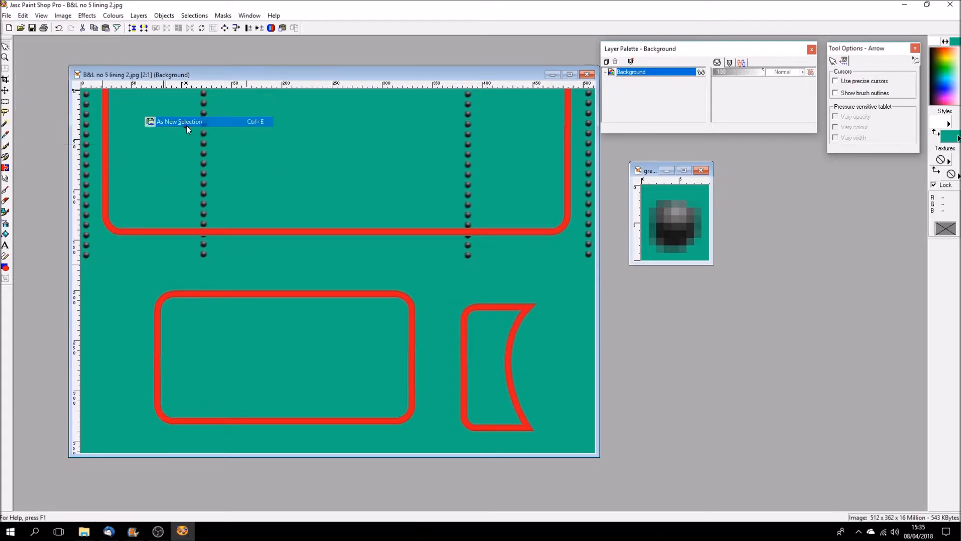
click(231, 387)
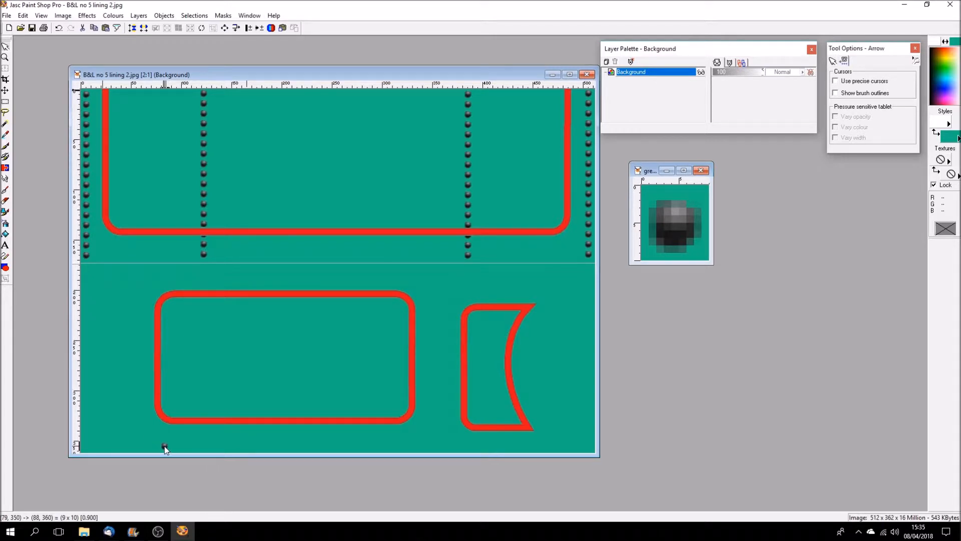
click(117, 445)
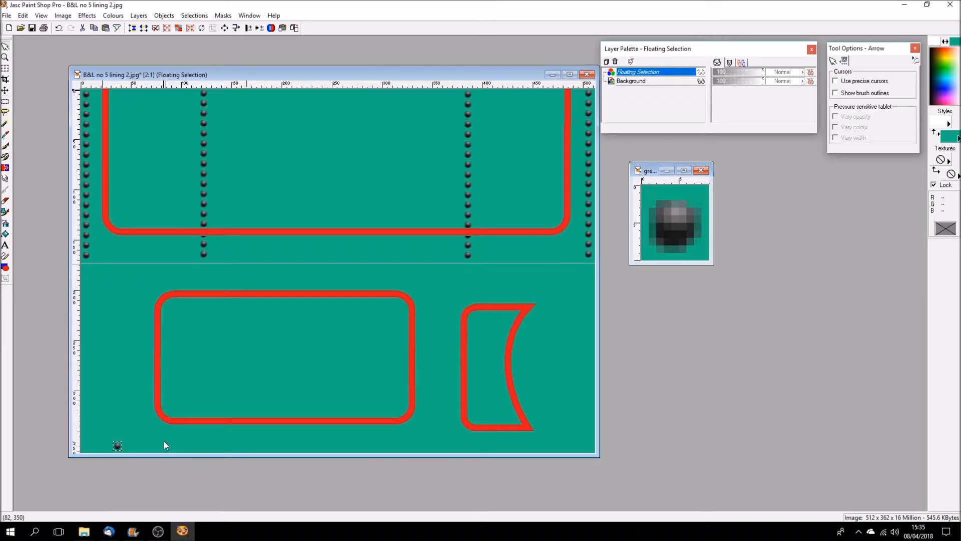
Paste three more rivets at even spacing to form a horizontal row of four, and activate the Selection tool.
key(ctrl+e)
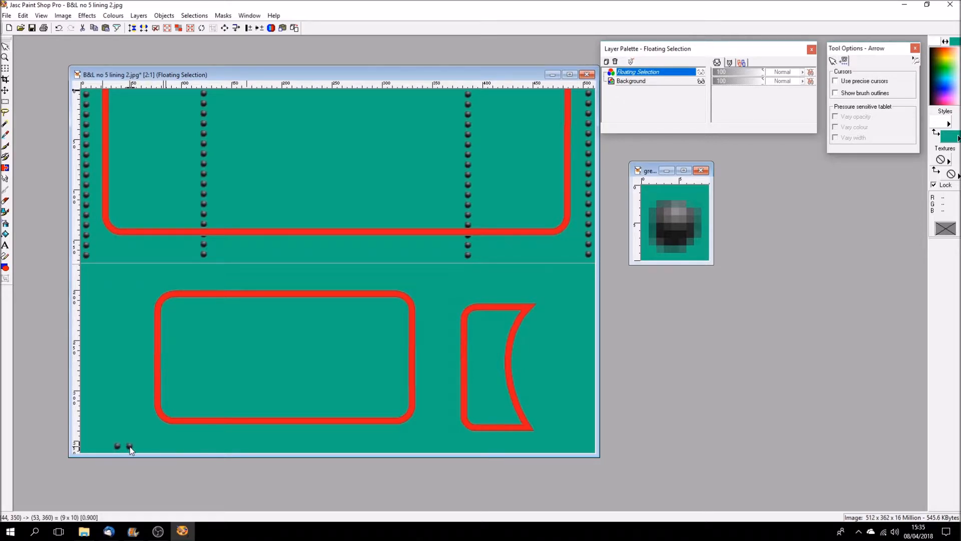
click(130, 449)
key(ctrl+e)
click(140, 446)
key(ctrl+e)
click(151, 445)
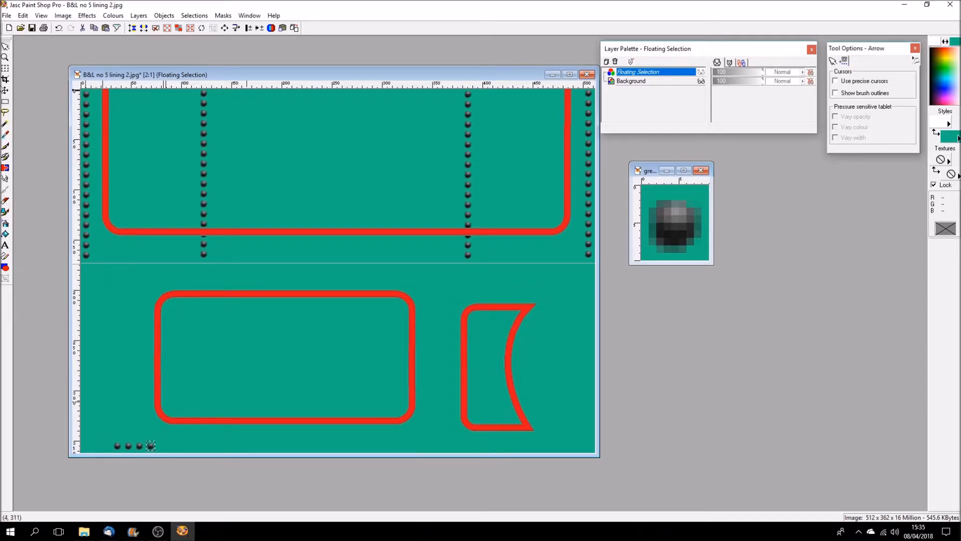
click(5, 102)
drag(108, 437, 161, 452)
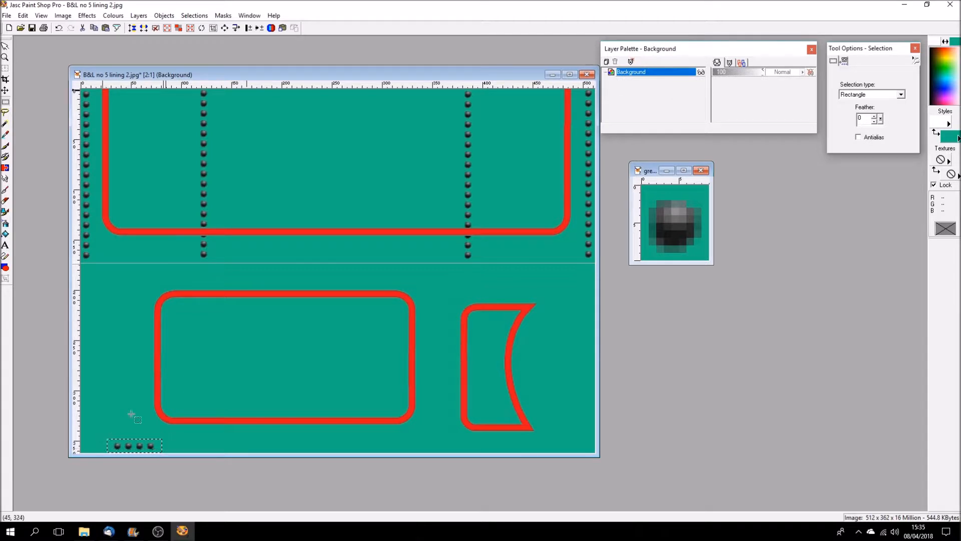
key(ctrl+c)
key(ctrl+e)
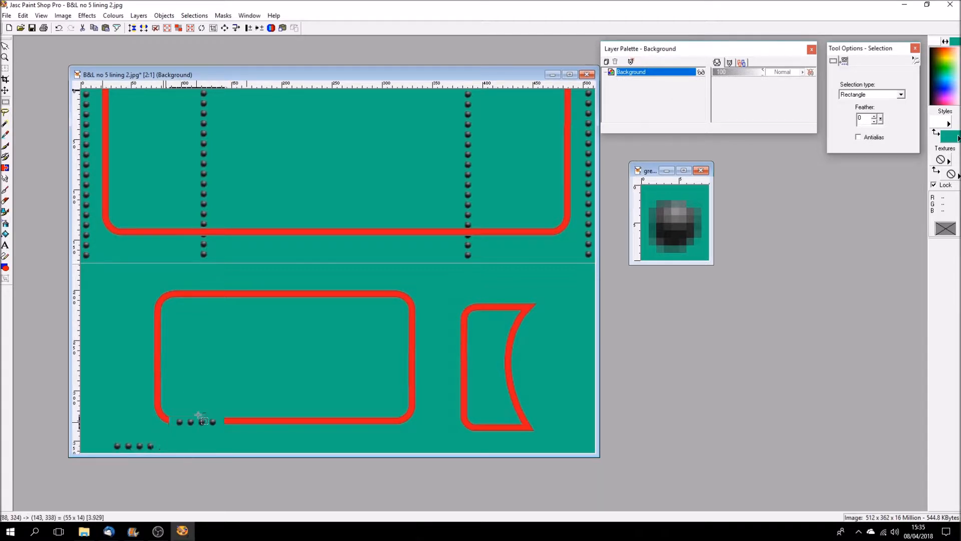
click(205, 390)
key(Delete)
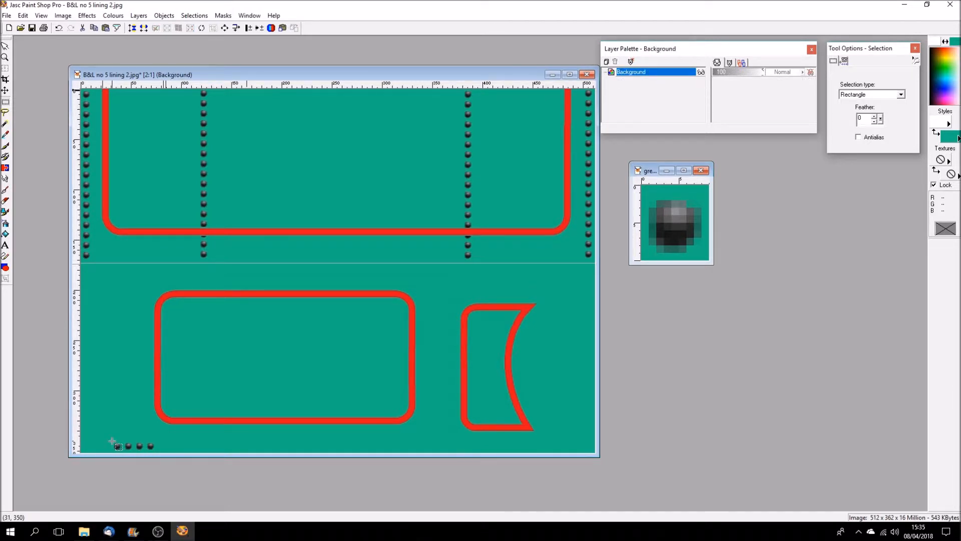
Extend the horizontal rivet row by copying tightly framed selections end to end, doubling it to eight and then sixteen rivets.
drag(113, 441, 154, 456)
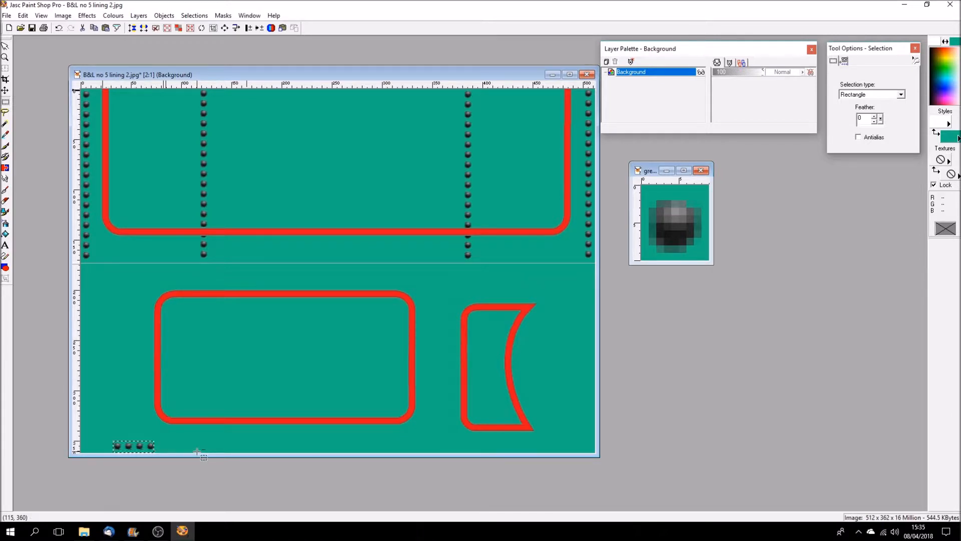
key(ctrl+e)
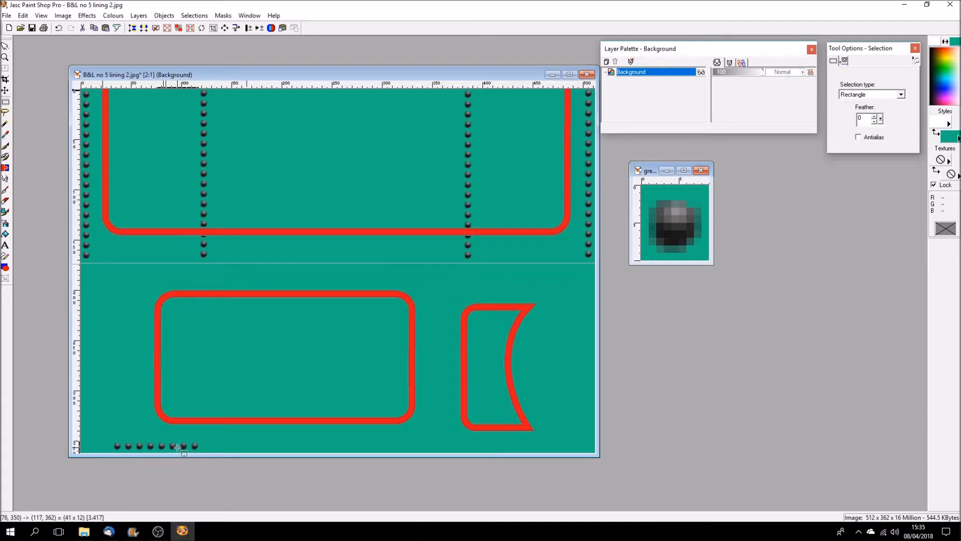
click(178, 447)
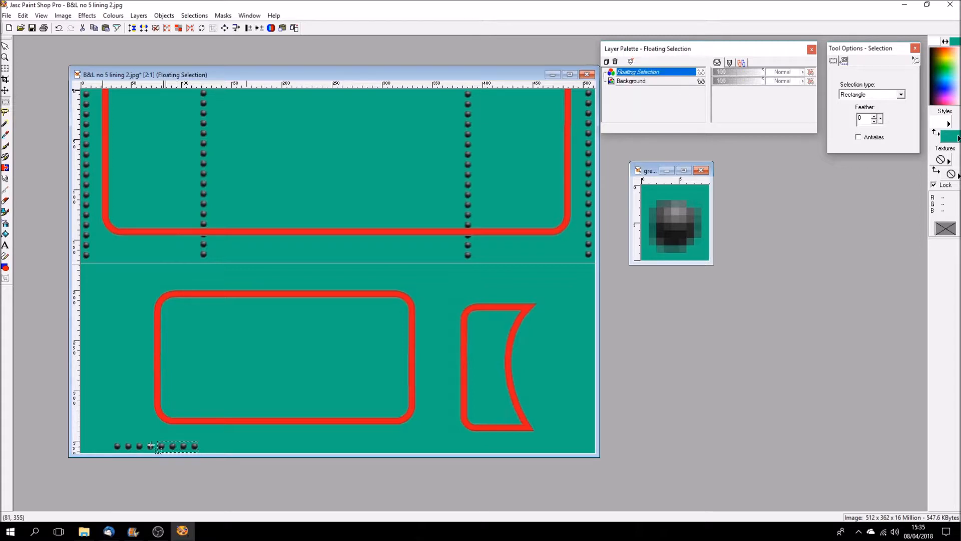
drag(120, 440, 199, 455)
key(ctrl+c)
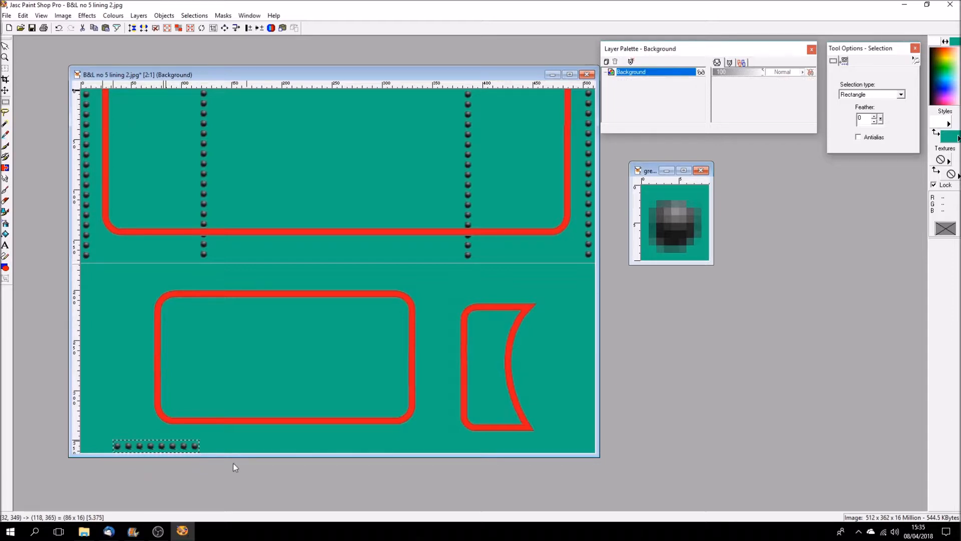
key(ctrl+e)
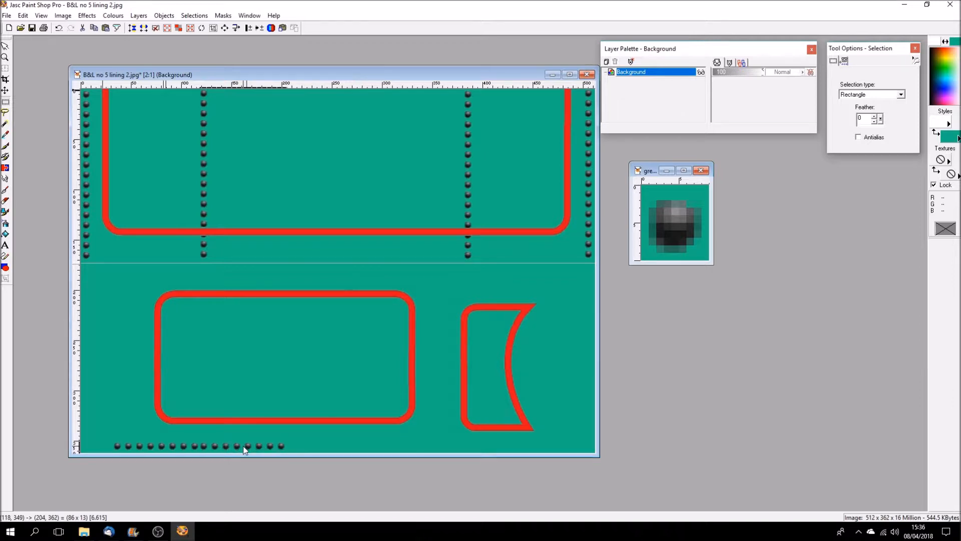
click(246, 449)
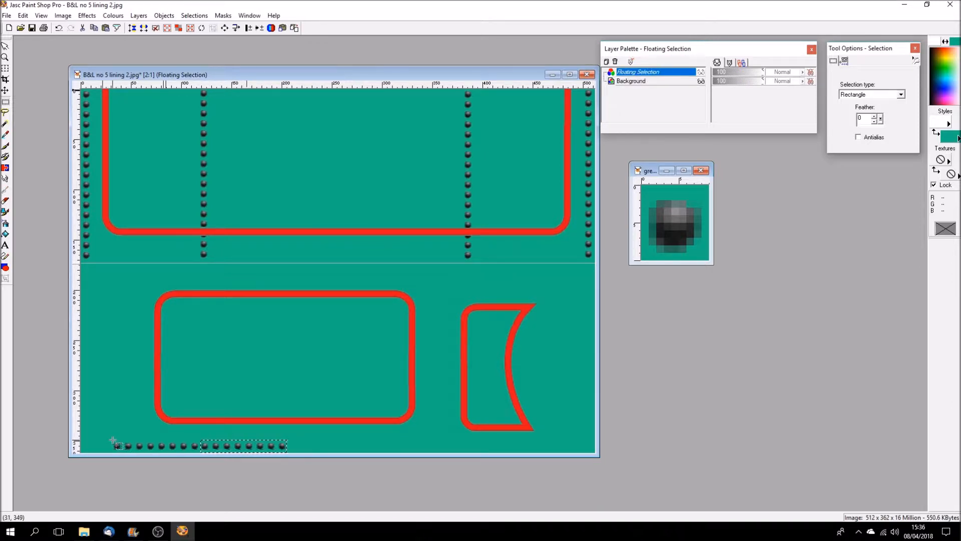
Copy the sixteen-rivet row onto its own end, delete the last two rivets of the extended row, and clear the selection.
drag(113, 441, 286, 453)
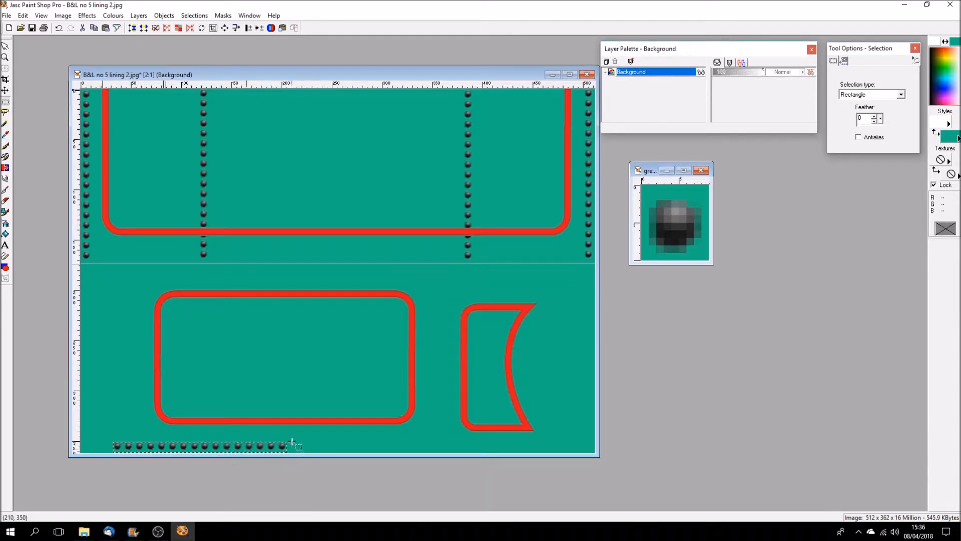
key(ctrl+e)
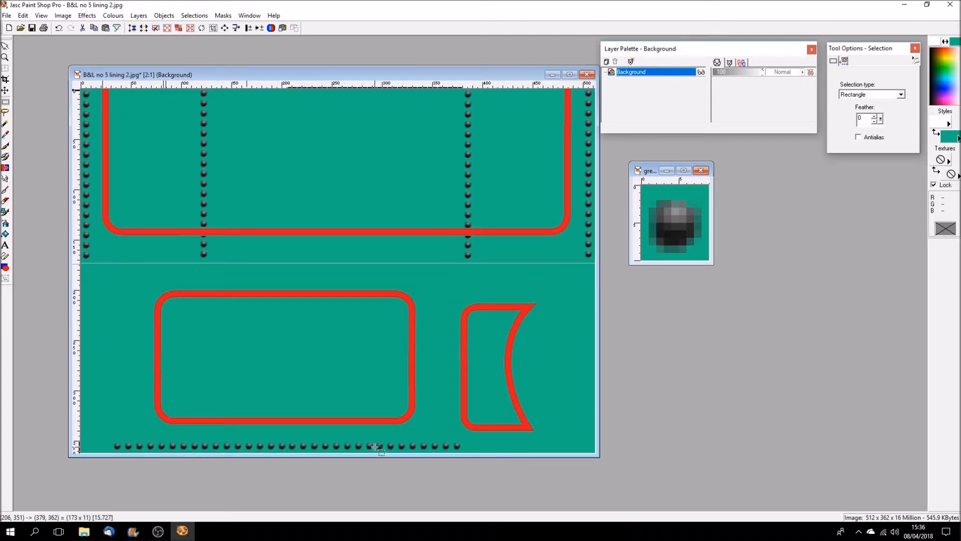
click(375, 446)
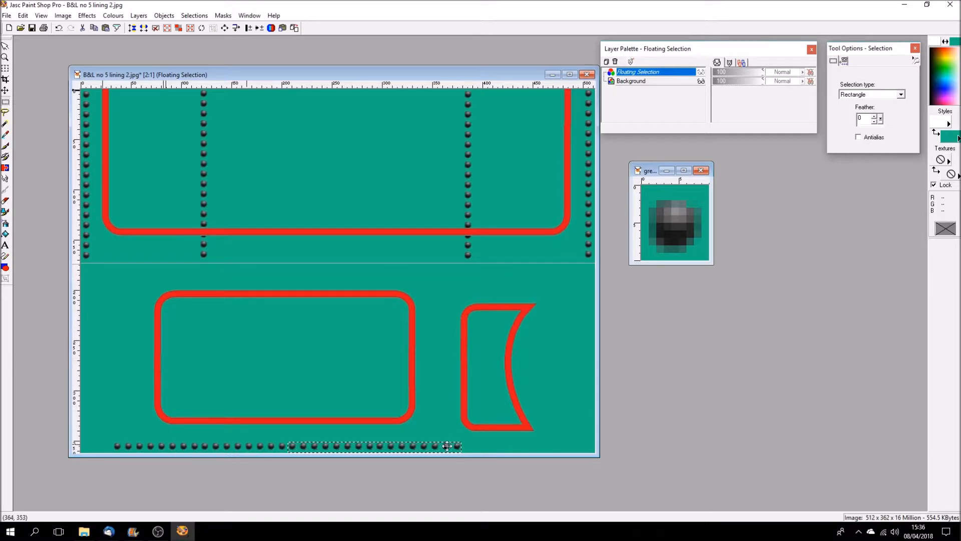
drag(439, 436, 473, 458)
key(Delete)
click(132, 28)
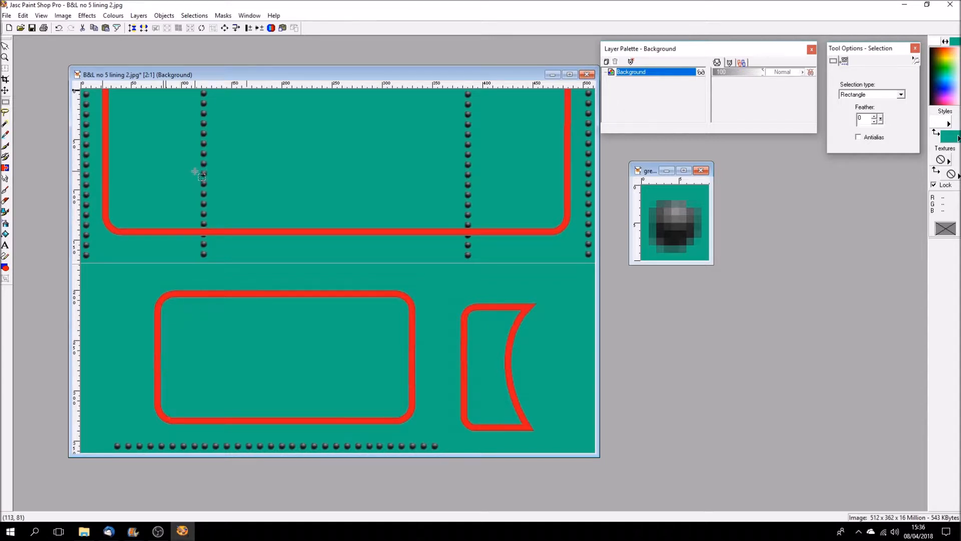
Copy six rivets from the vertical column crossing the large panel and paste them across the smaller rectangle's top red line.
drag(199, 171, 209, 216)
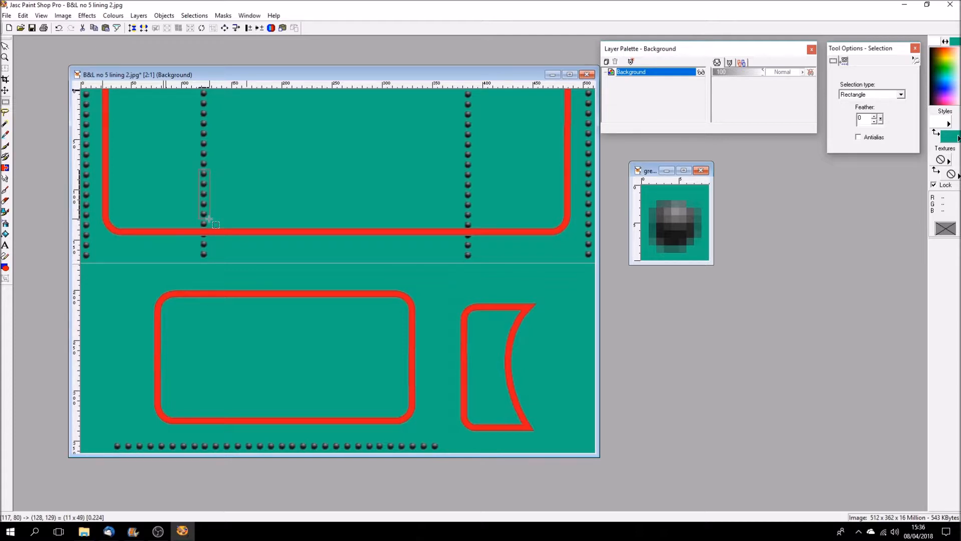
drag(209, 221, 209, 220)
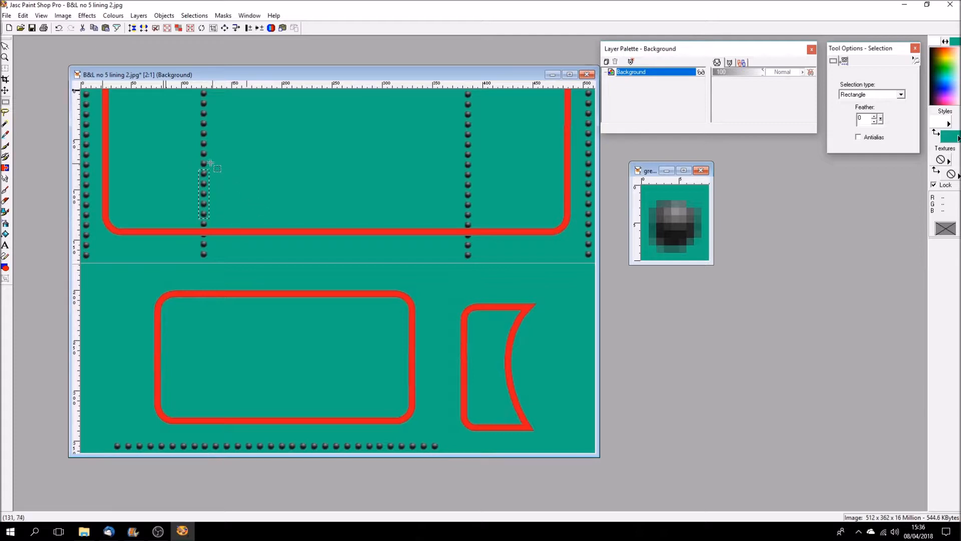
drag(199, 159, 210, 219)
key(ctrl+e)
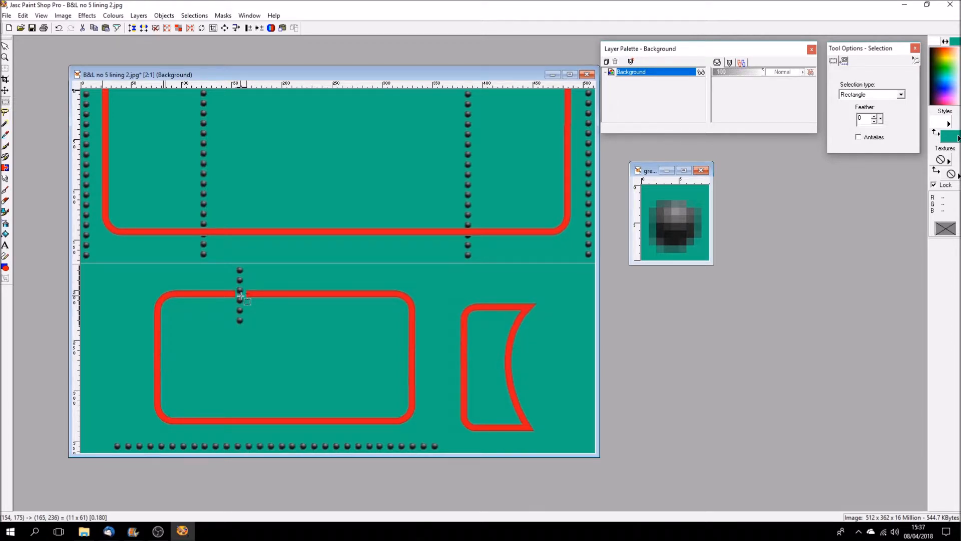
click(240, 296)
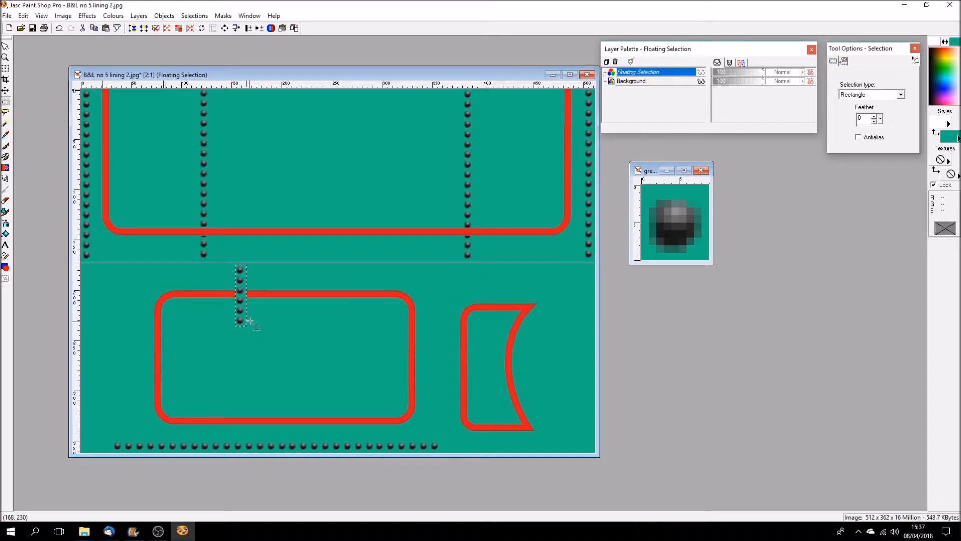
Copy thirteen rivets from the long bottom row and paste them as the top and bottom edges of the small rivet frame.
drag(112, 439, 252, 456)
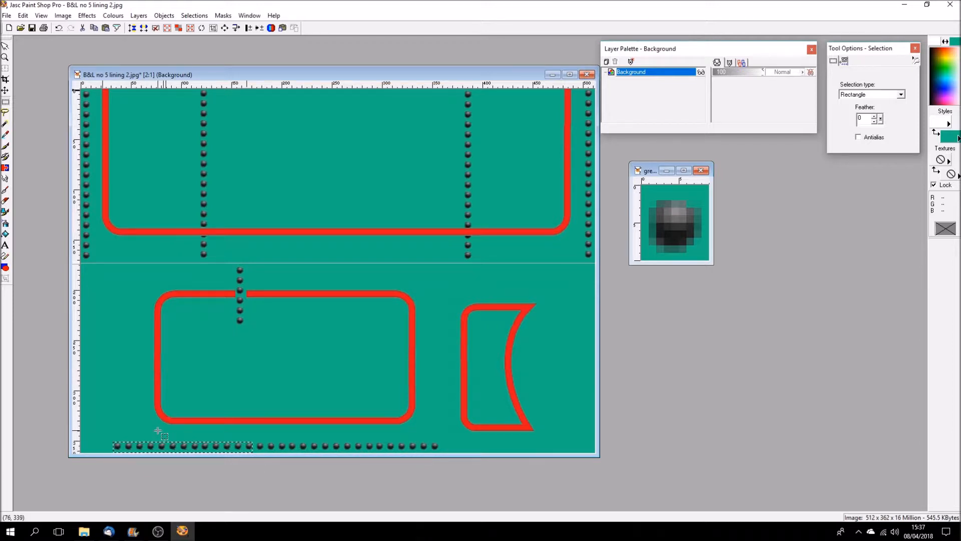
drag(182, 446, 316, 270)
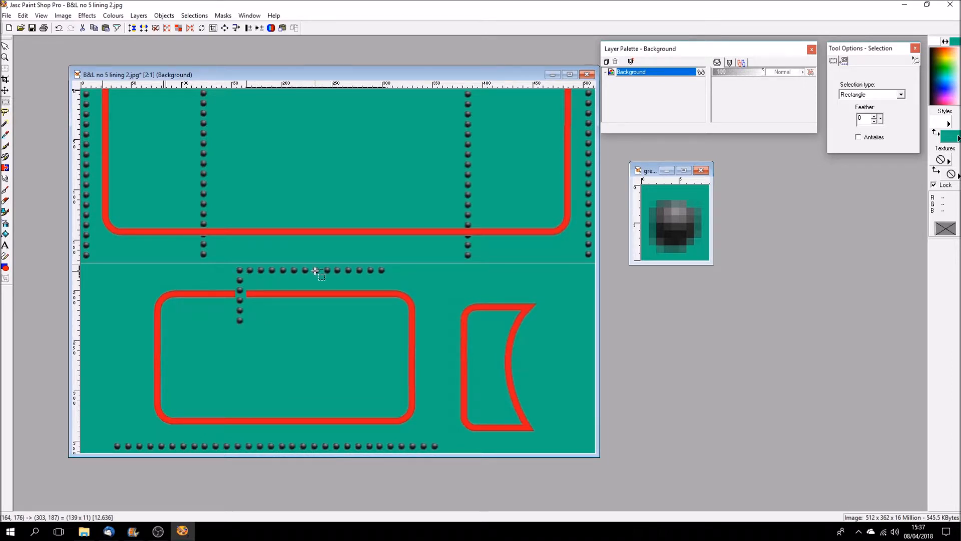
drag(315, 271, 315, 271)
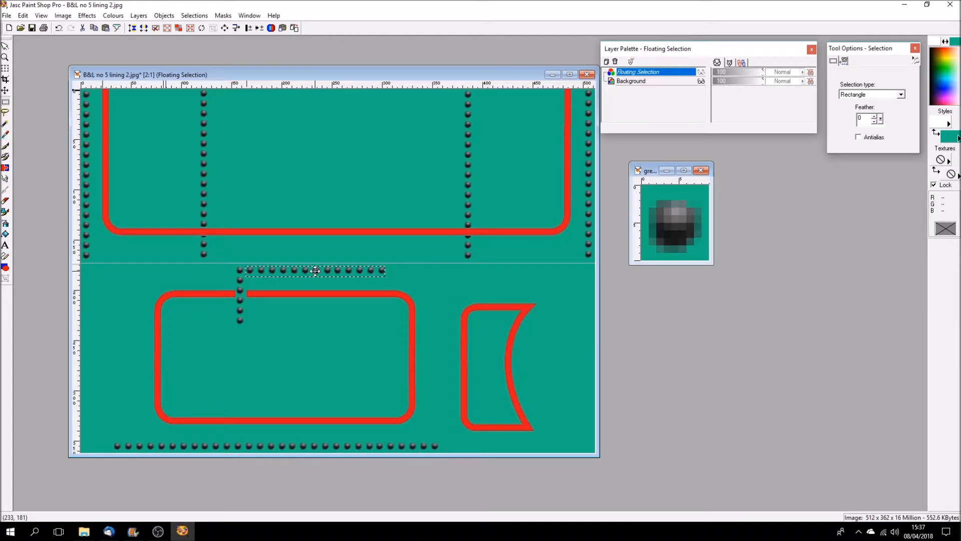
key(ctrl+e)
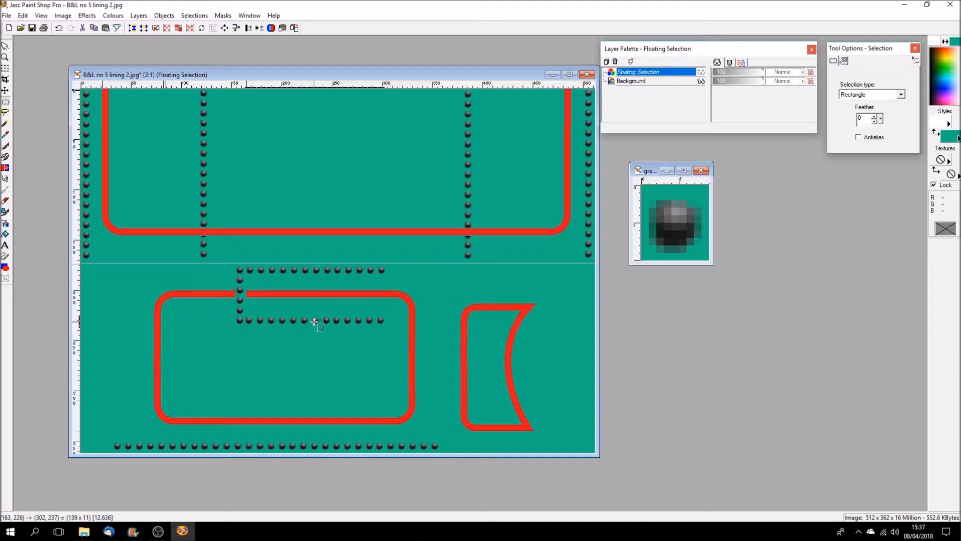
click(314, 320)
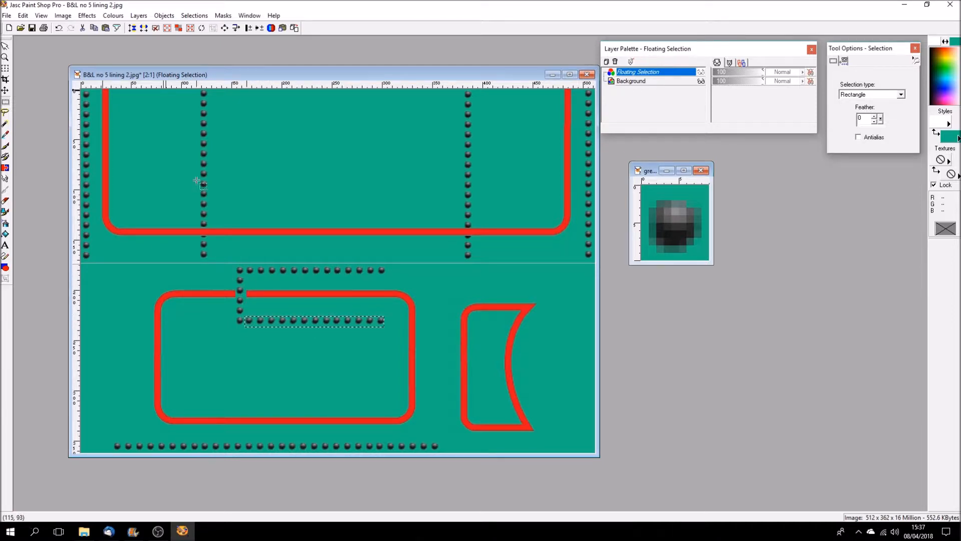
Close the rivet frame's right side and add an inner divider with copied vertical rivet segments, then realign the frame's bottom row.
drag(200, 159, 381, 296)
drag(302, 301, 337, 295)
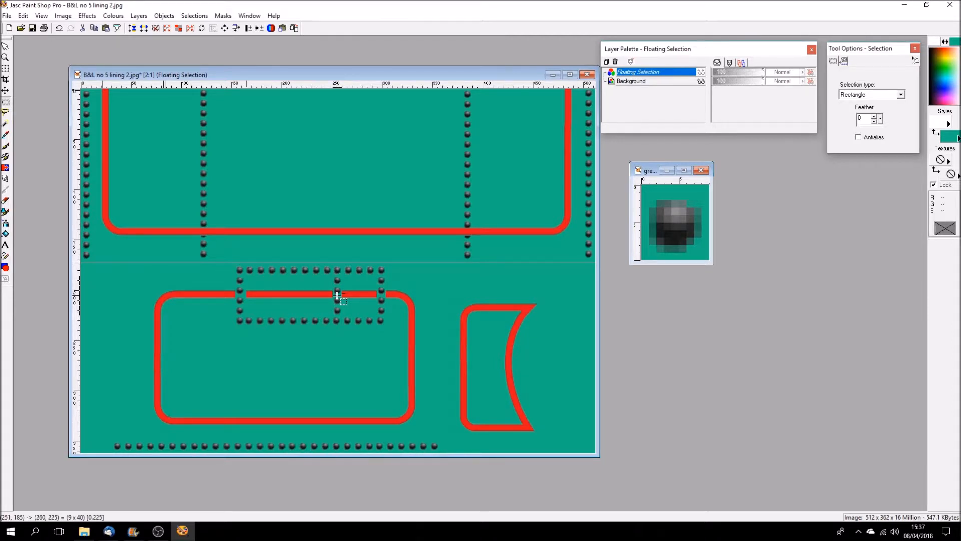
drag(338, 295, 338, 295)
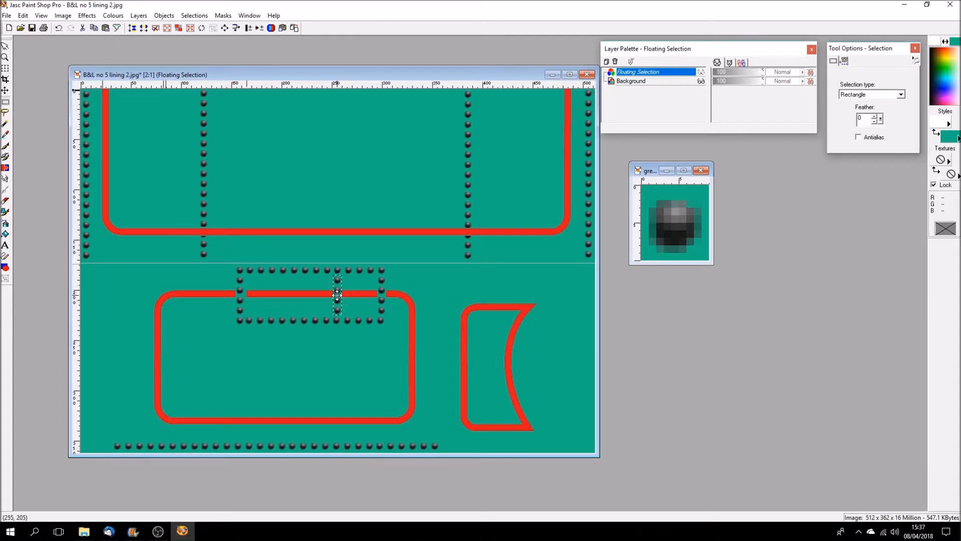
drag(246, 318, 322, 322)
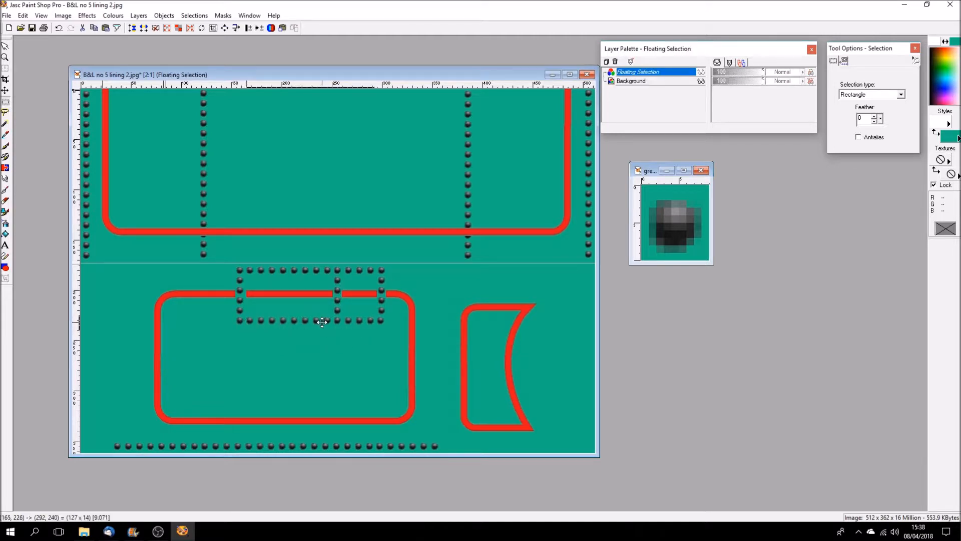
click(313, 351)
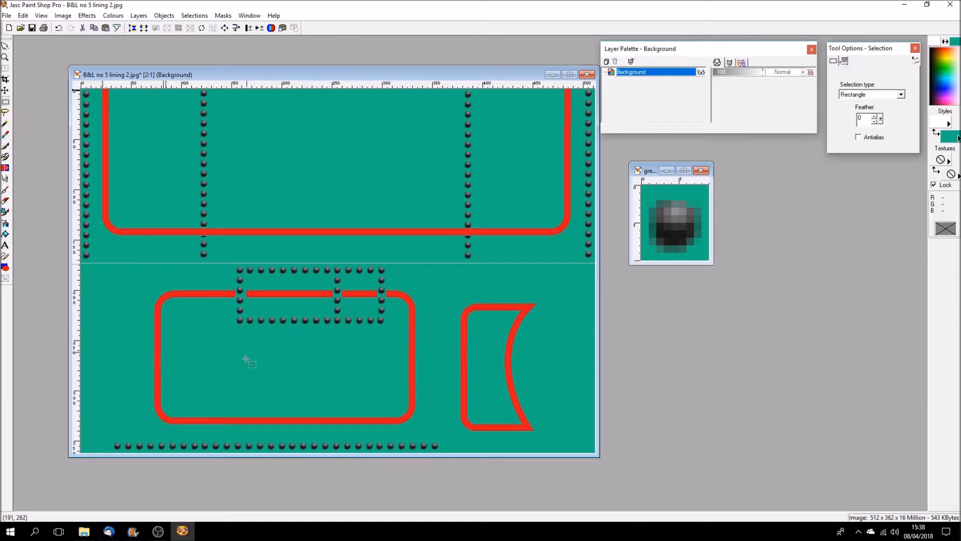
Copy the straight section of the rounded rectangle's bottom red line and paste it over the broken top line, across the rivets.
drag(185, 412, 355, 384)
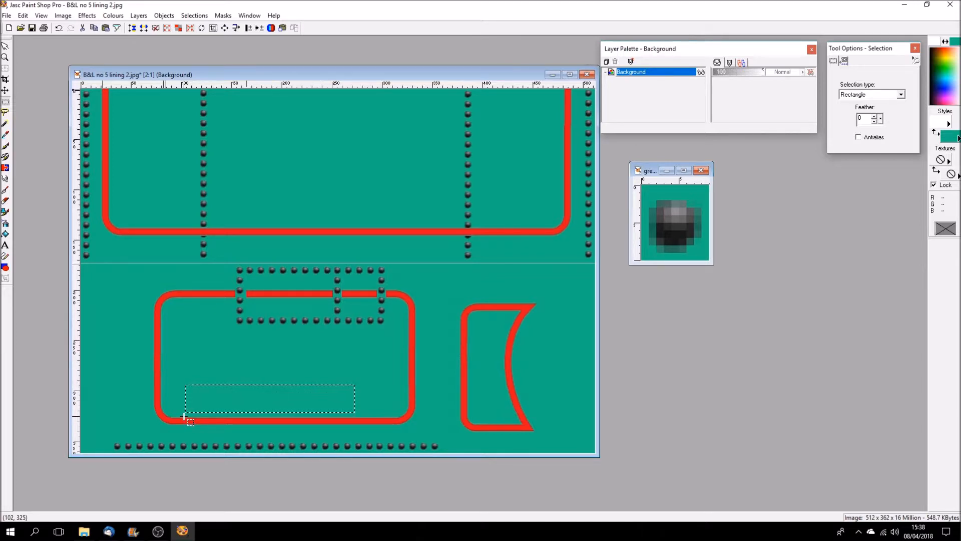
drag(186, 417, 385, 423)
drag(385, 416, 184, 423)
drag(222, 378, 287, 293)
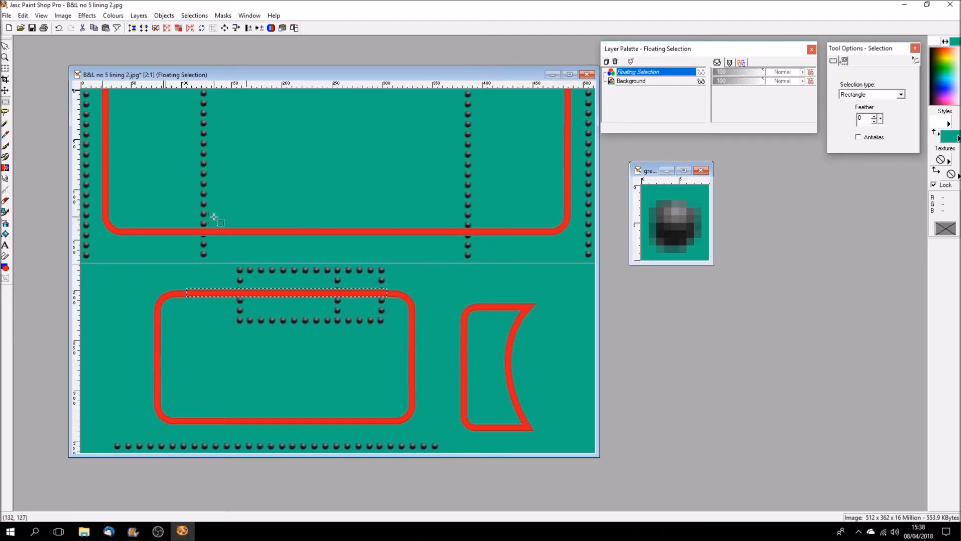
Copy the single rivet image and paste three rivets along the top of the curved-sided red outline in the livery texture.
click(651, 171)
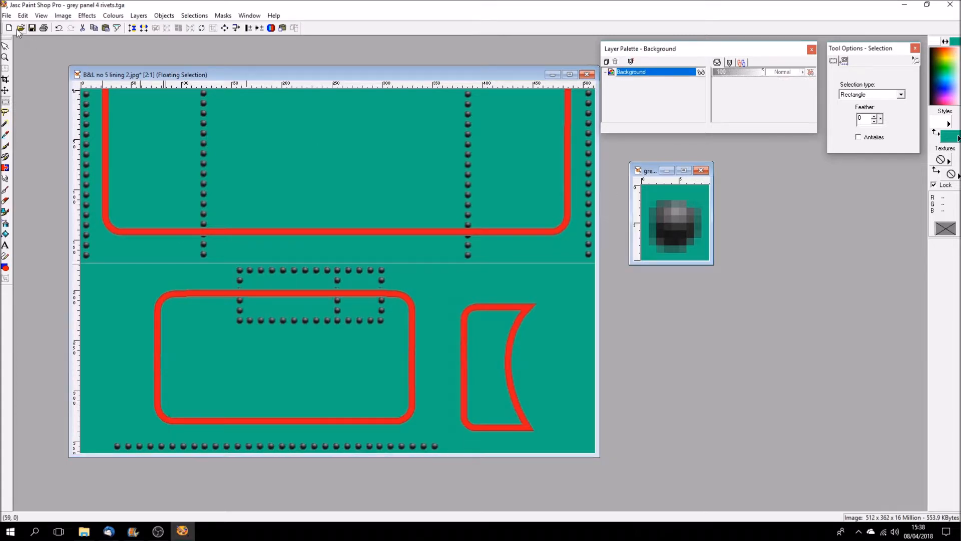
click(23, 15)
click(35, 81)
click(296, 73)
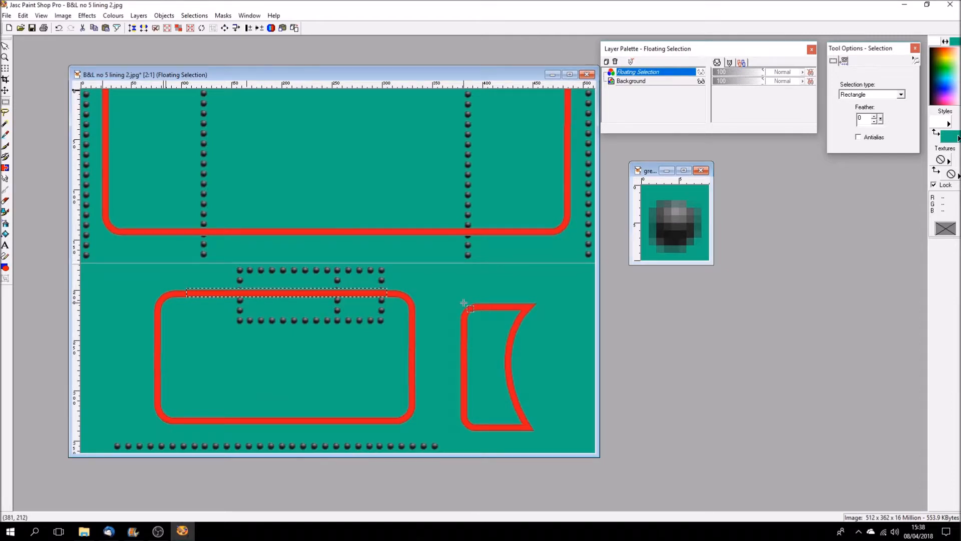
drag(427, 284, 430, 290)
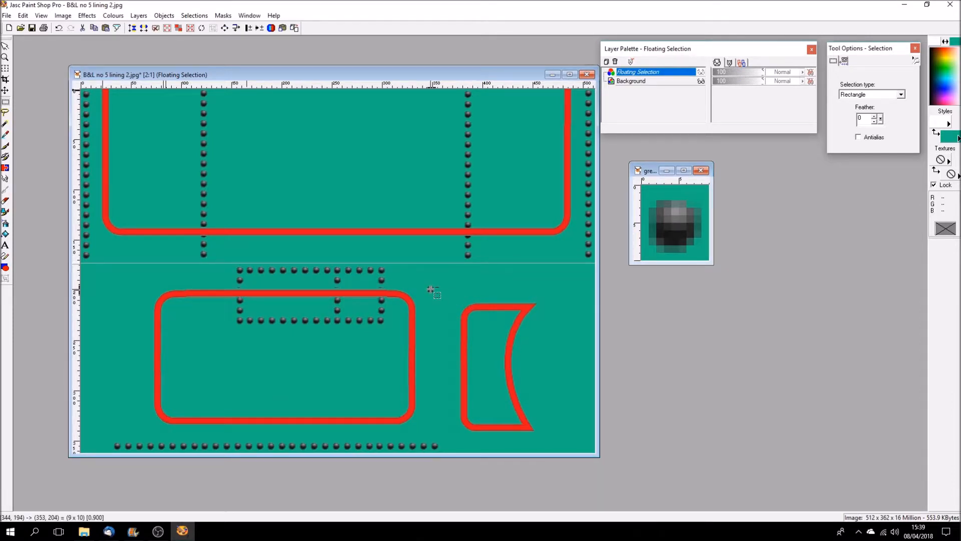
drag(431, 290, 549, 294)
key(ctrl+e)
click(485, 293)
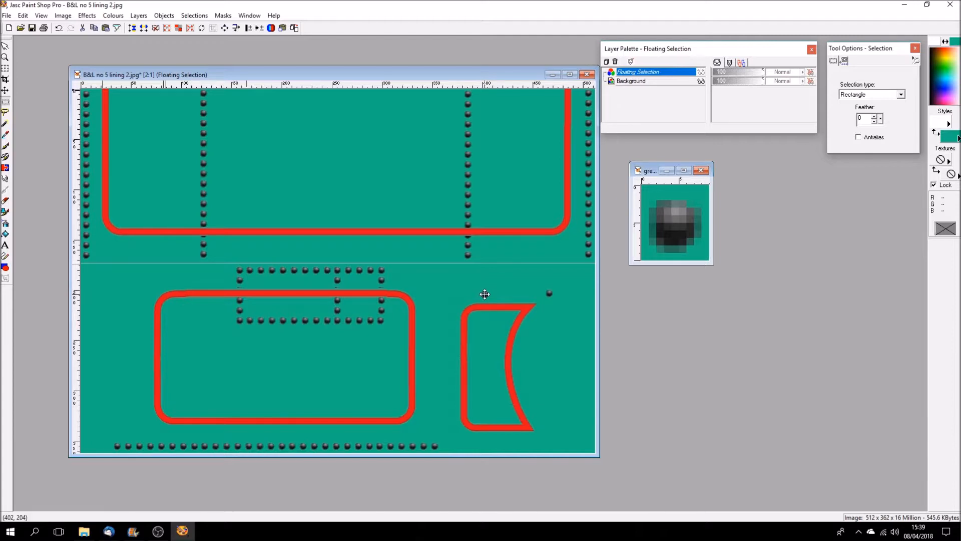
key(ctrl+e)
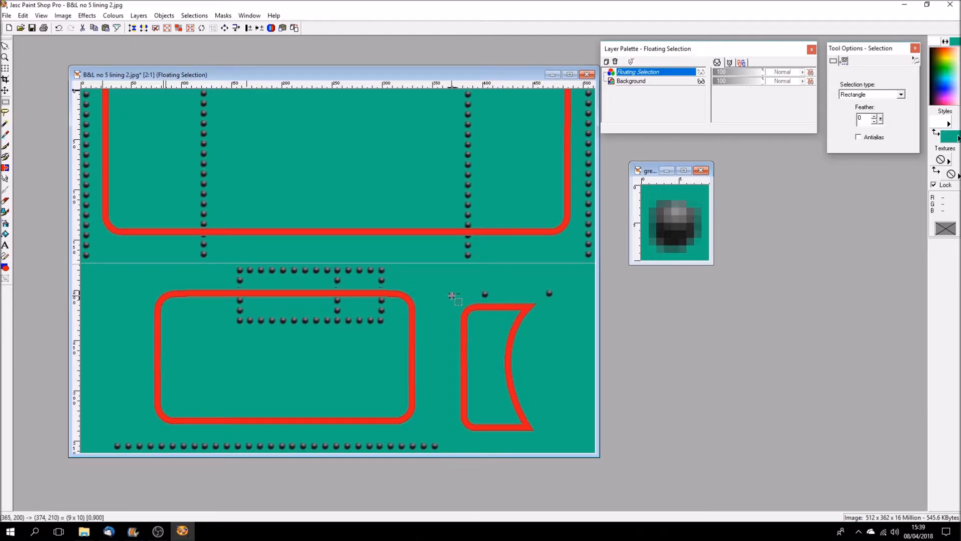
click(449, 296)
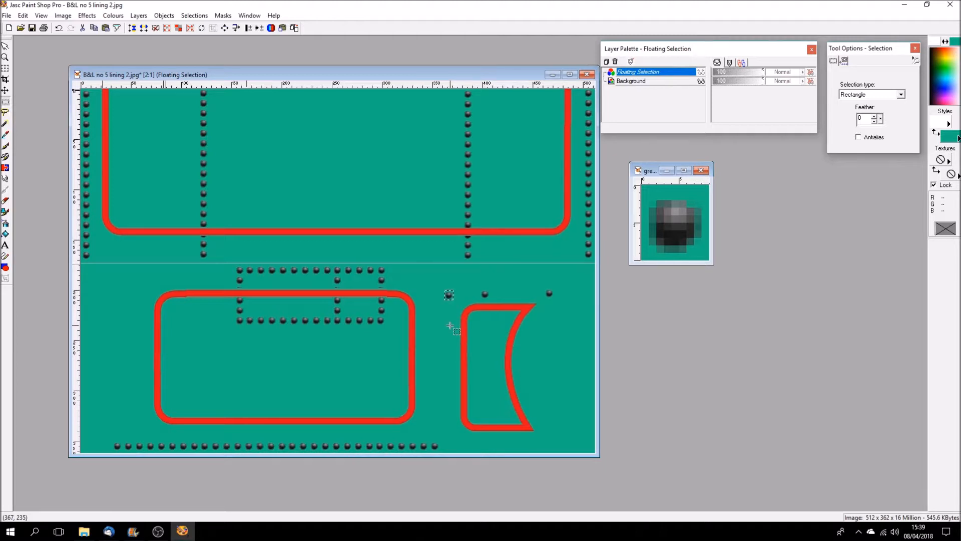
Paste four rivets down the left side of the curved-sided outline and one beyond its lower-right corner.
key(ctrl+e)
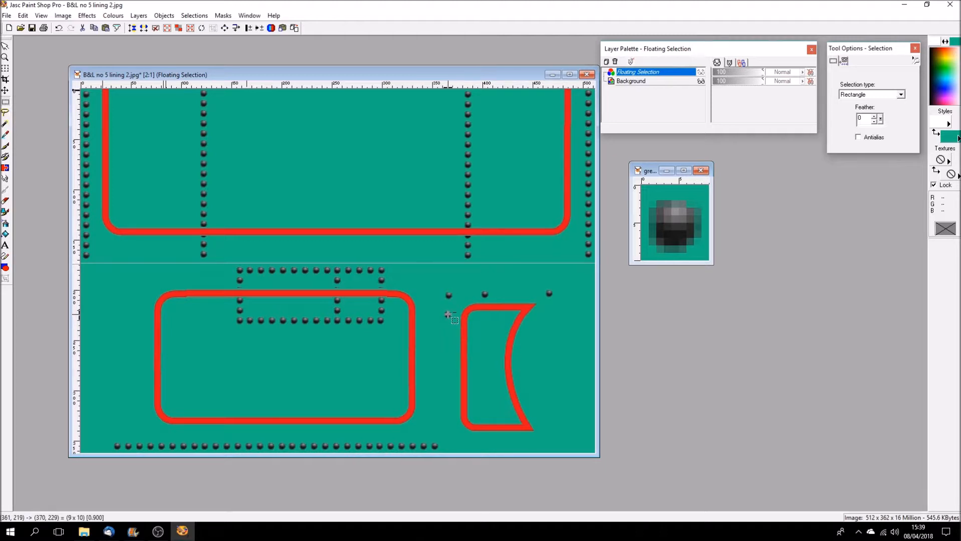
click(449, 315)
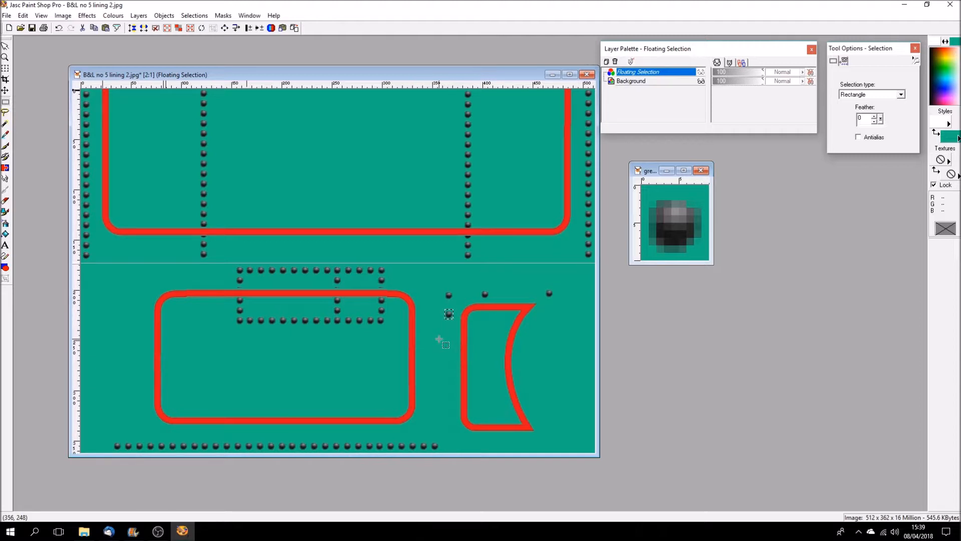
key(ctrl+e)
click(449, 365)
key(ctrl+e)
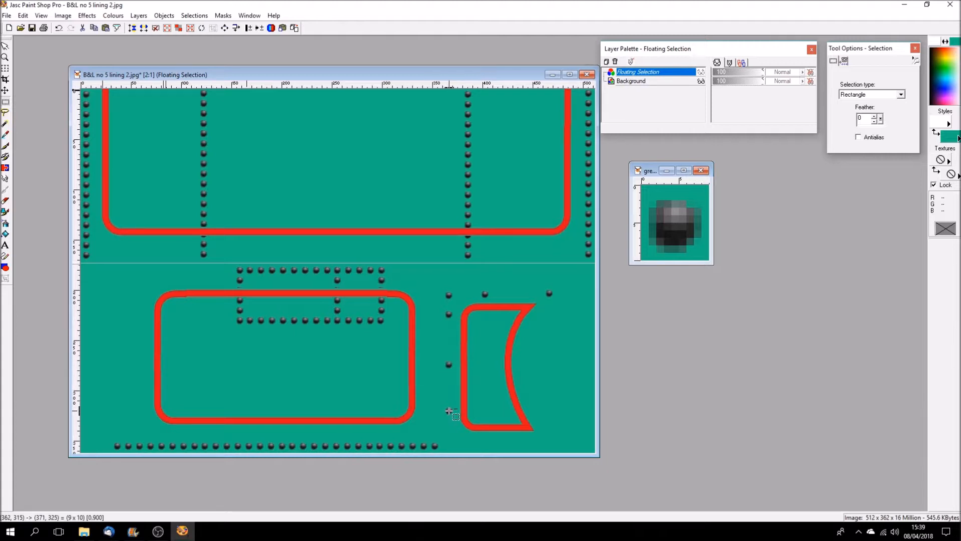
click(450, 411)
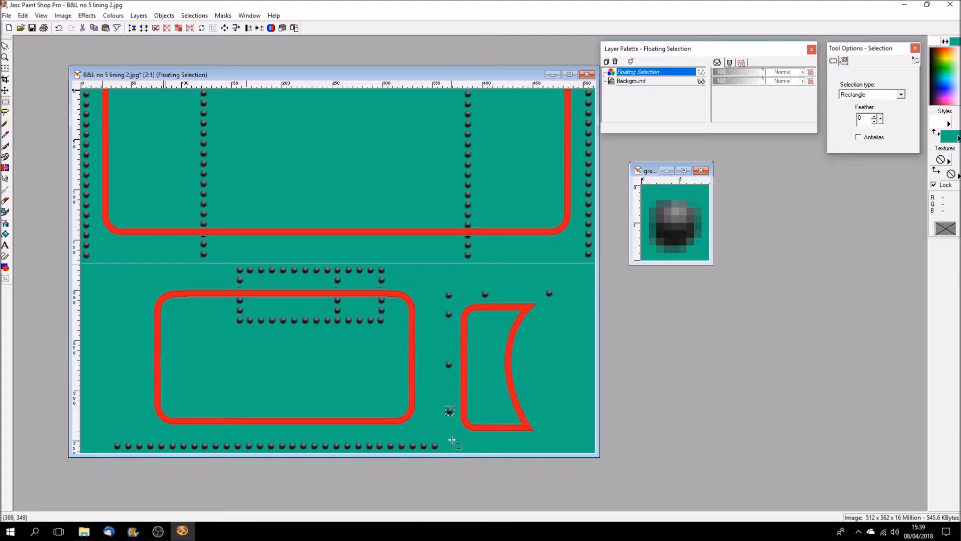
key(ctrl+e)
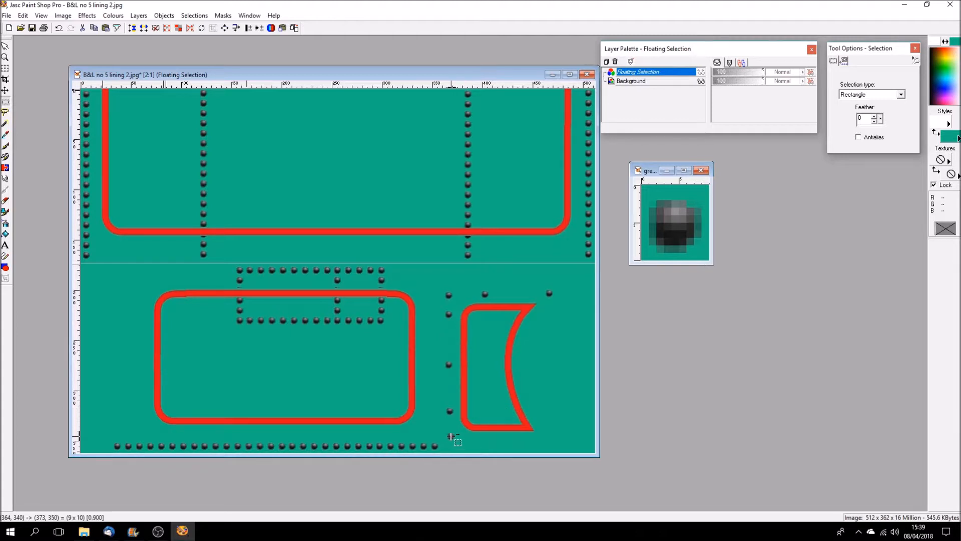
click(451, 436)
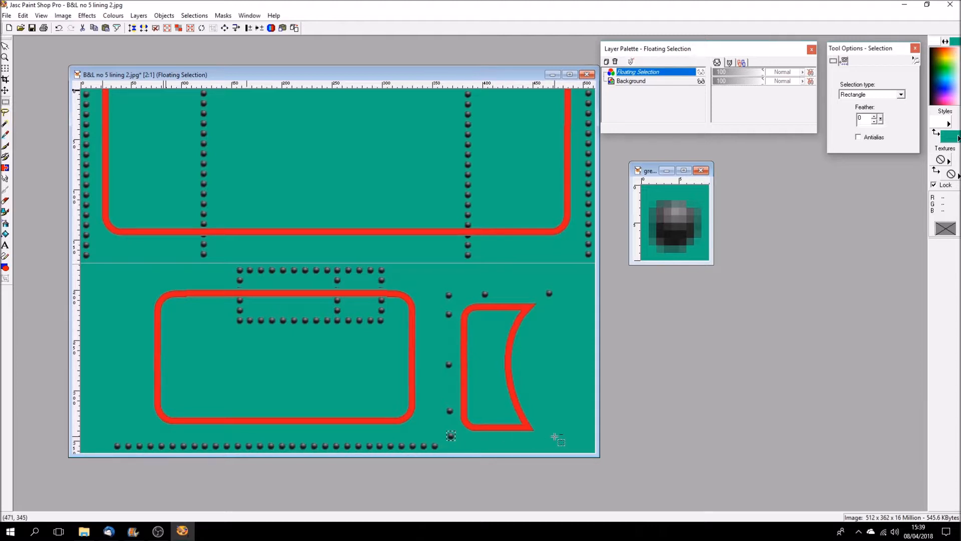
key(ctrl+e)
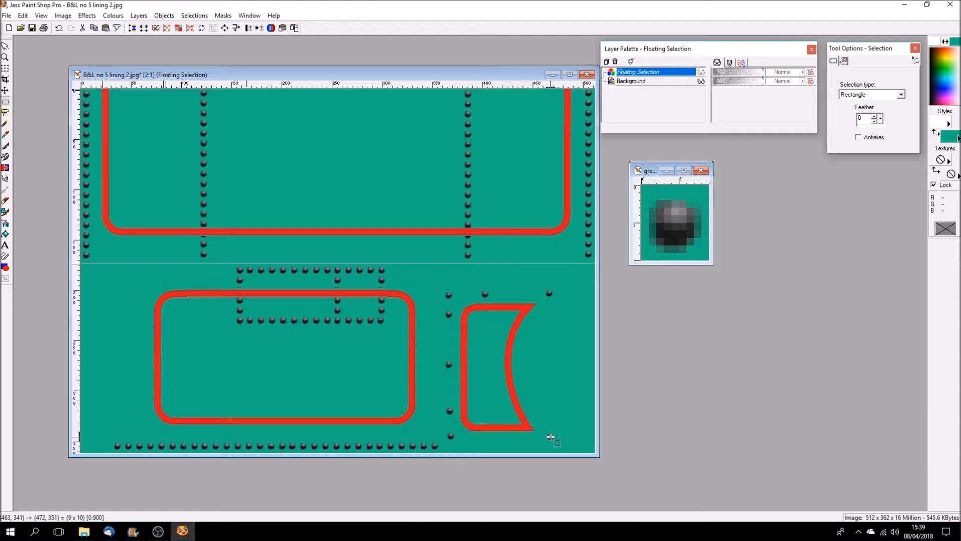
click(550, 437)
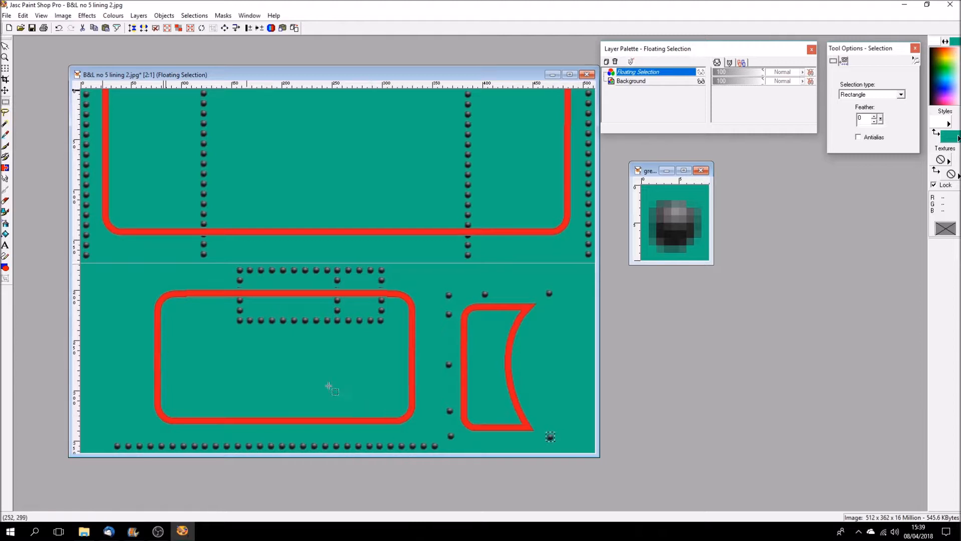
Deselect the last pasted rivet and save the livery texture.
click(156, 28)
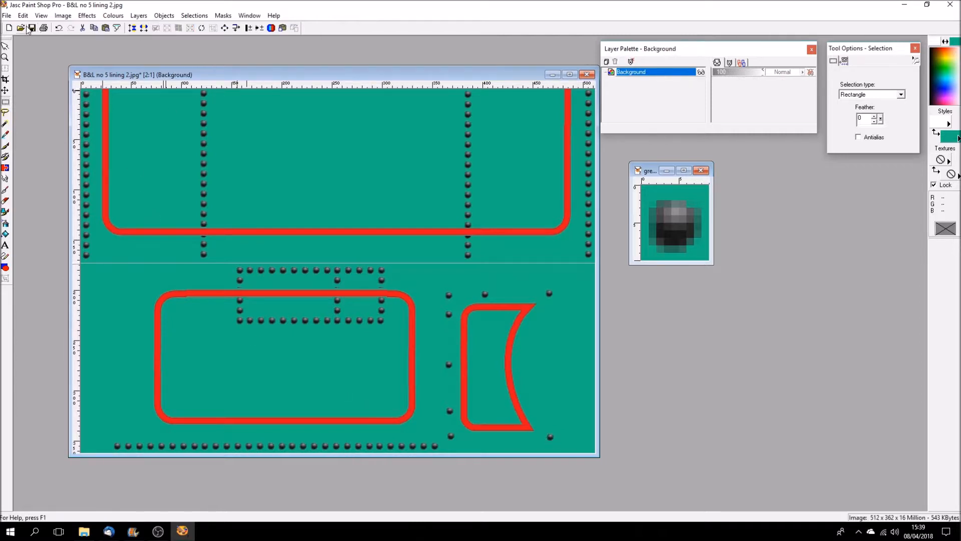
click(35, 26)
scroll(277, 195, down, 2)
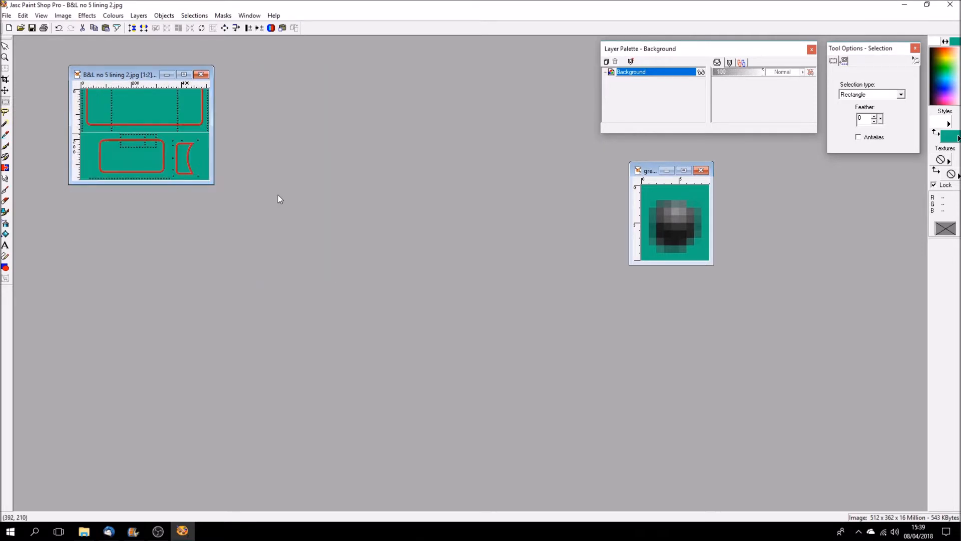
scroll(278, 196, up, 2)
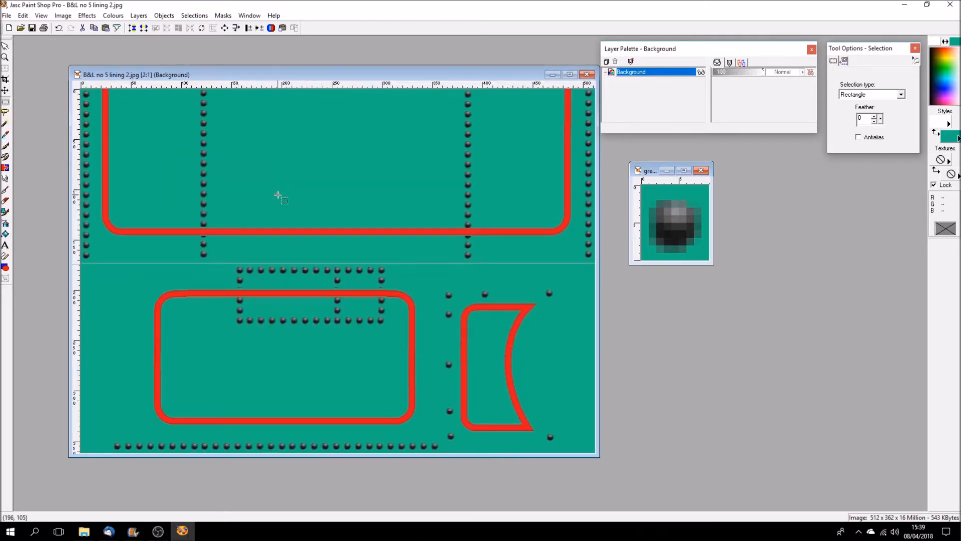
scroll(279, 196, down, 1)
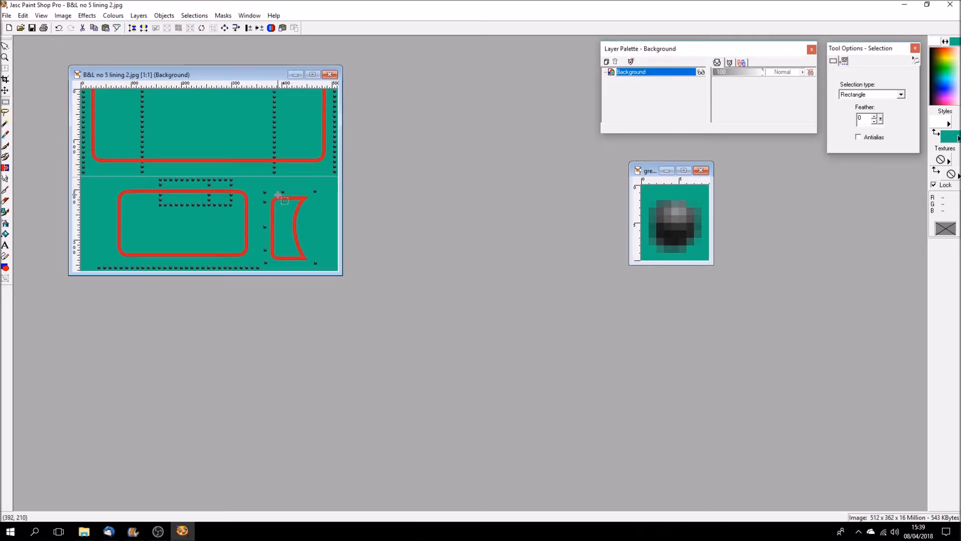
scroll(277, 195, up, 1)
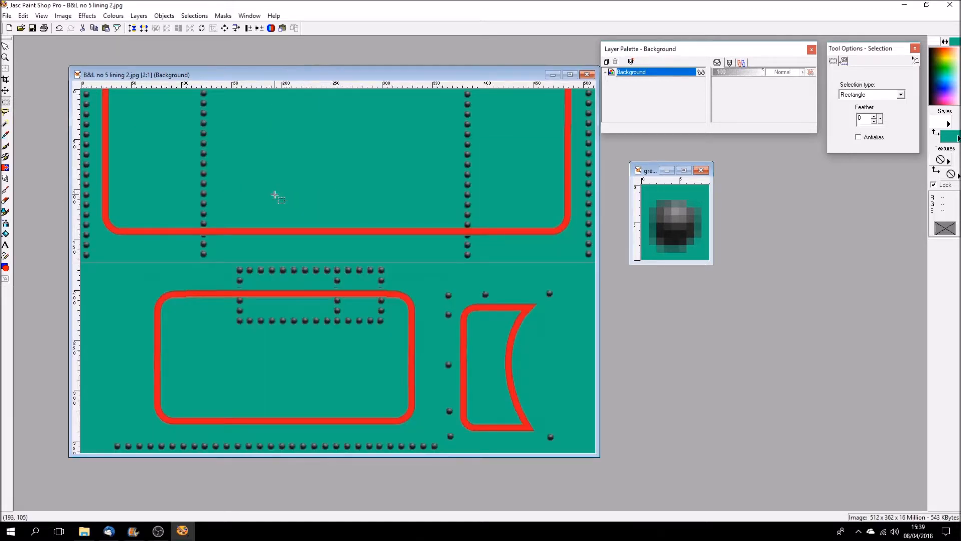
scroll(277, 196, down, 1)
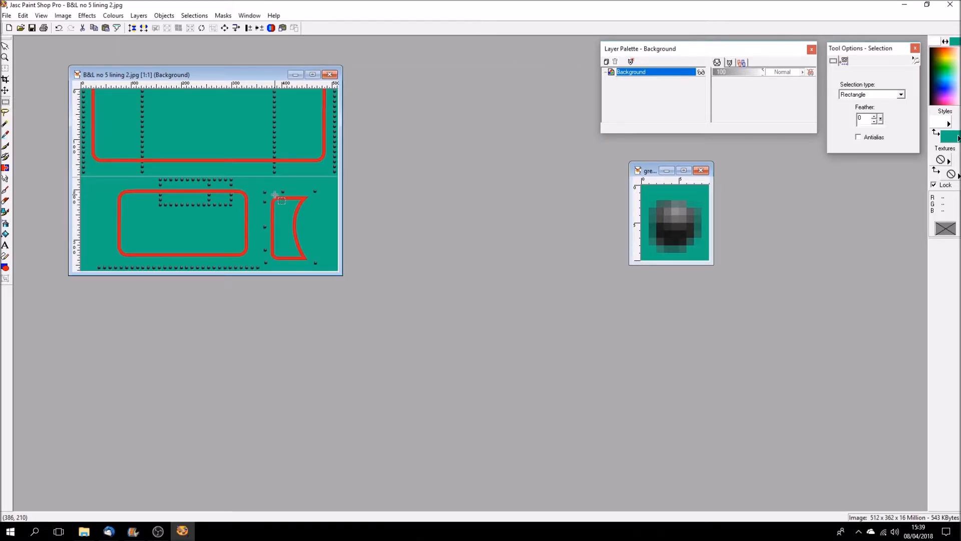
Create a 512 x 512 pixel, 24-bit image with a transparent background and flatten it to a background layer.
drag(203, 77, 182, 73)
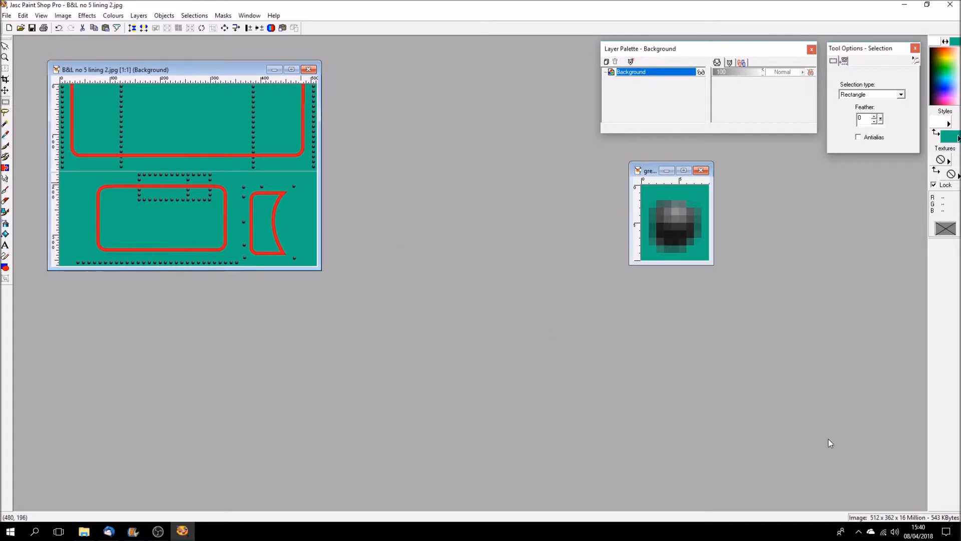
click(10, 28)
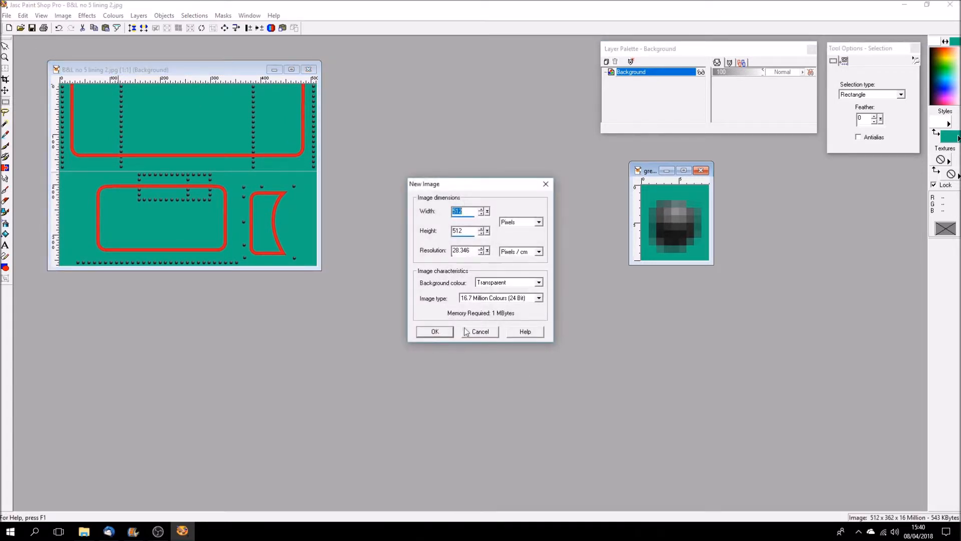
click(434, 331)
drag(138, 73, 440, 145)
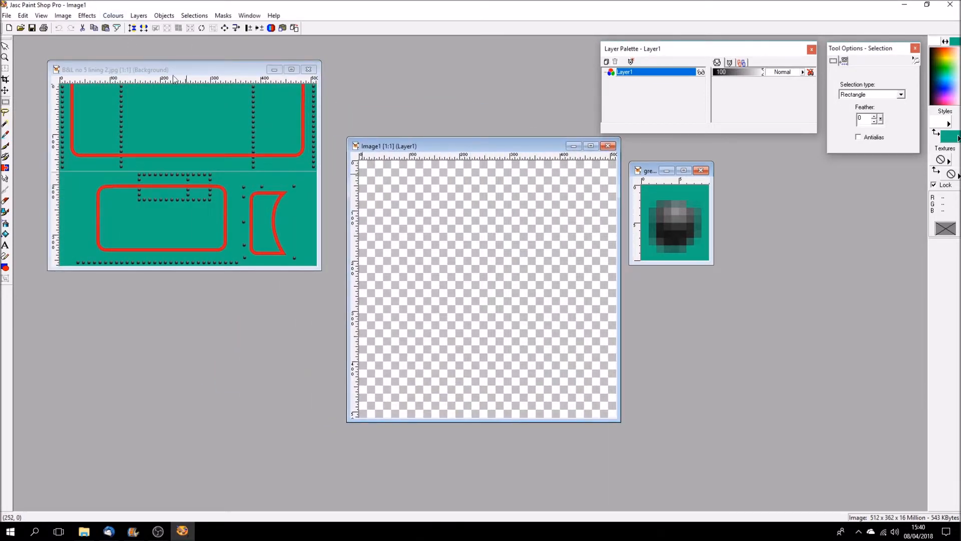
click(139, 15)
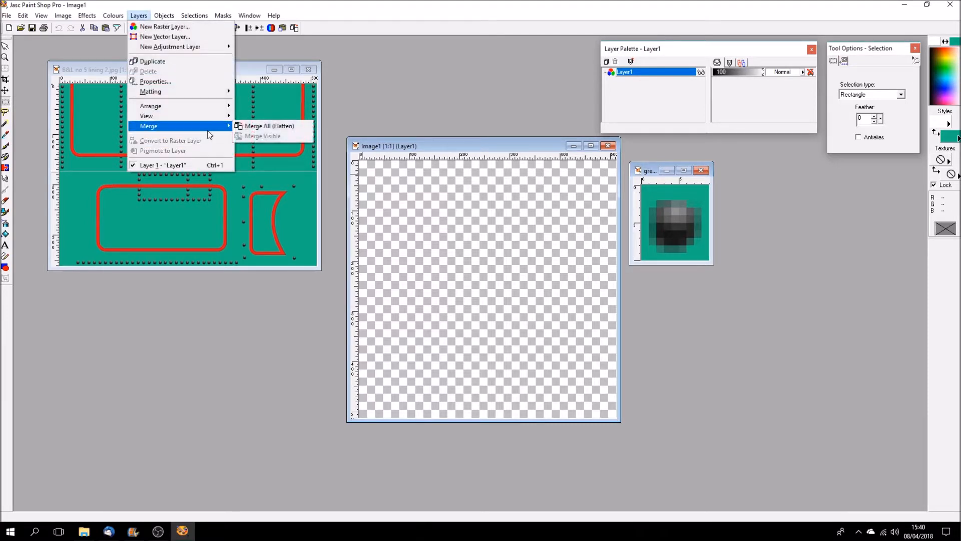
click(270, 126)
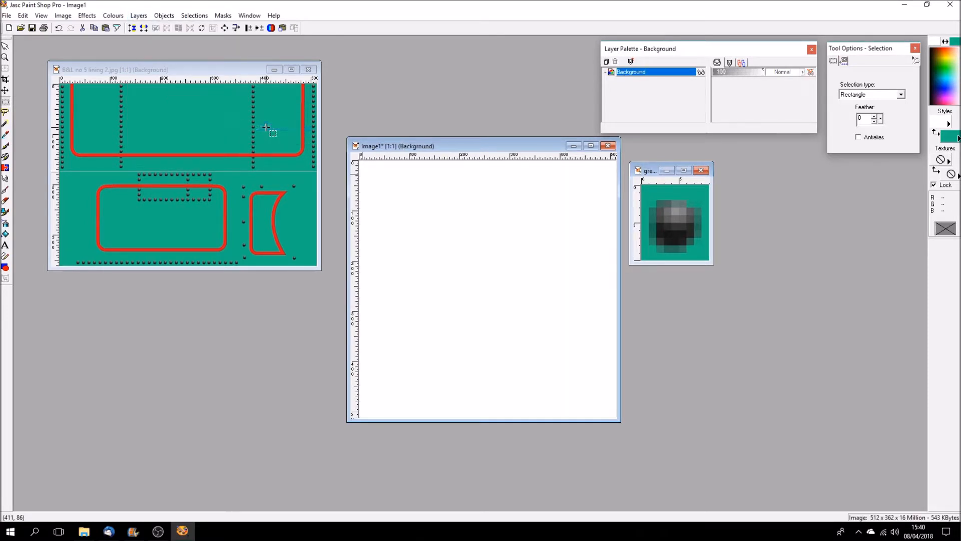
Add random noise to the blank white image and soften it with the Blur More effect.
click(87, 16)
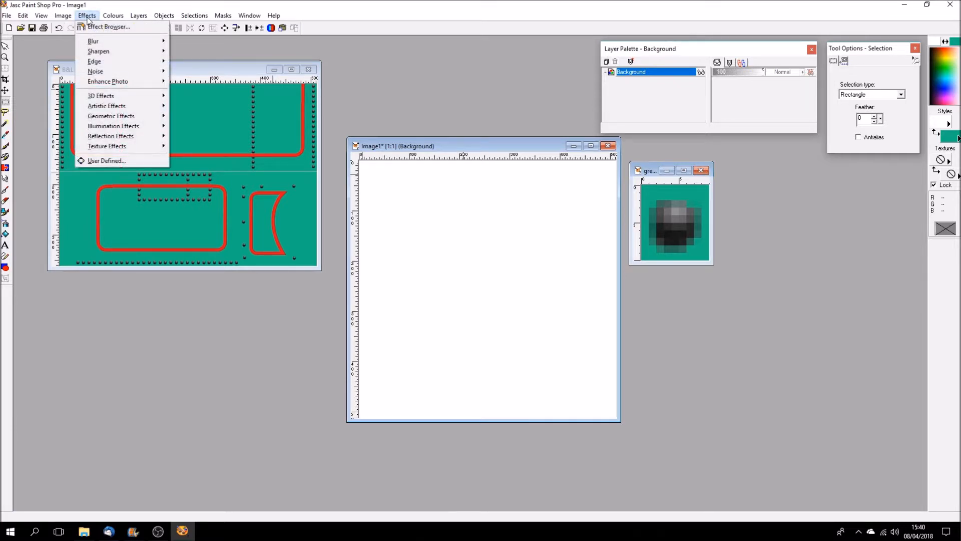
mouse_move(120, 72)
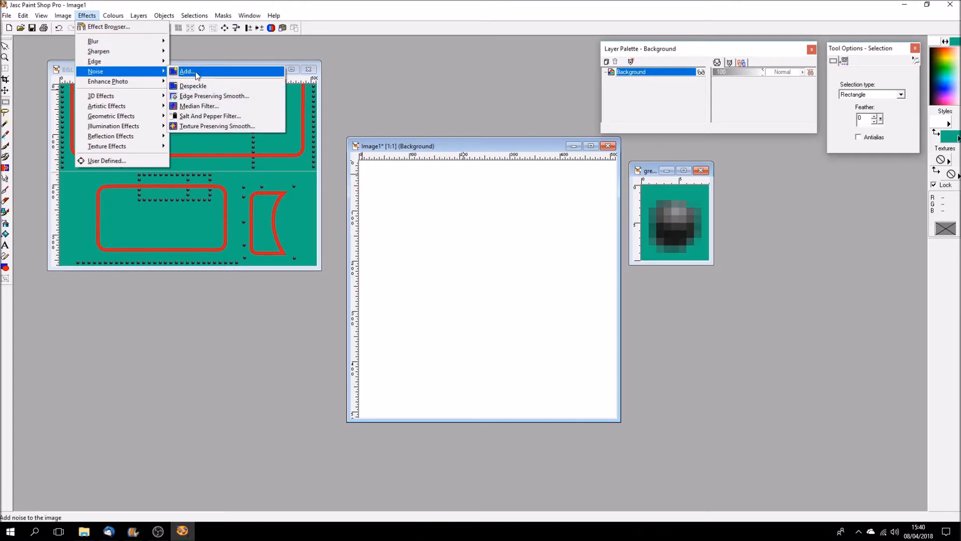
click(196, 74)
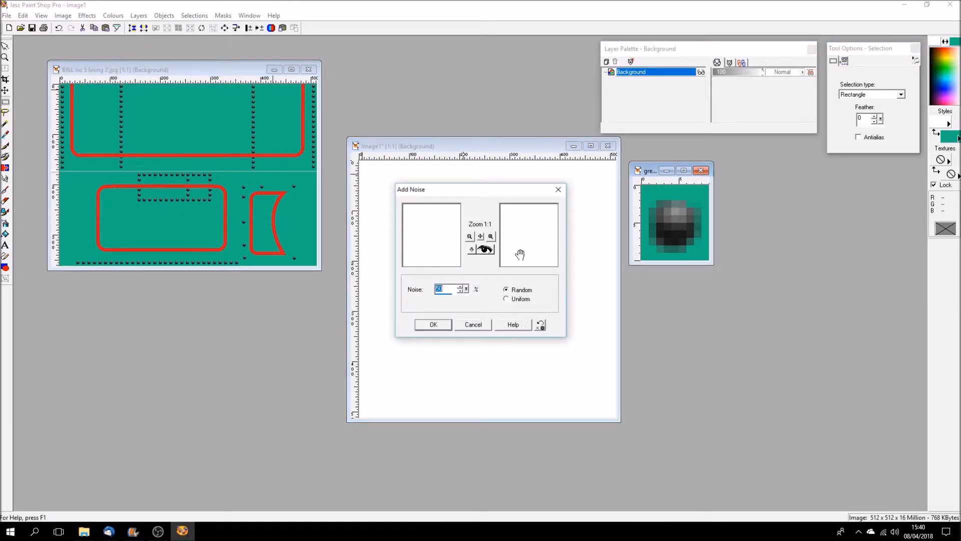
click(428, 325)
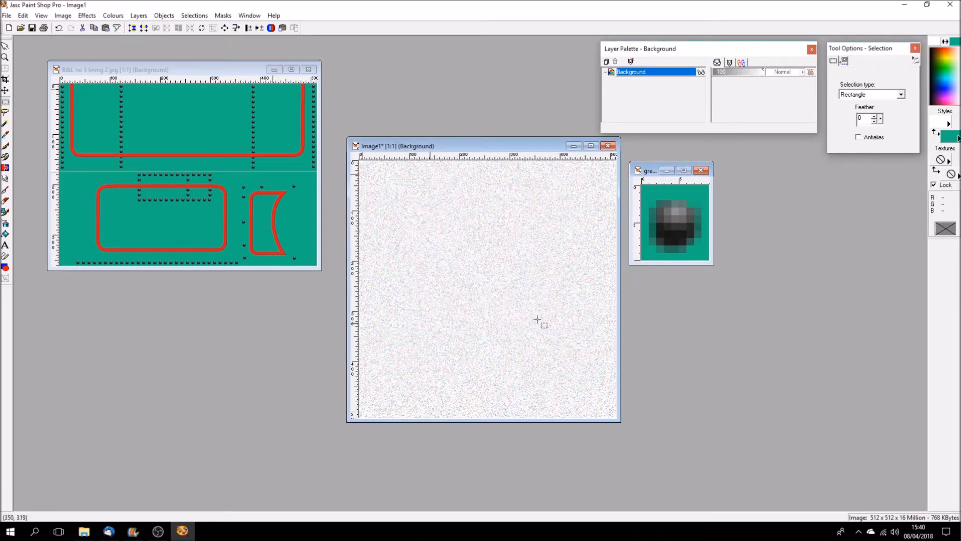
click(87, 16)
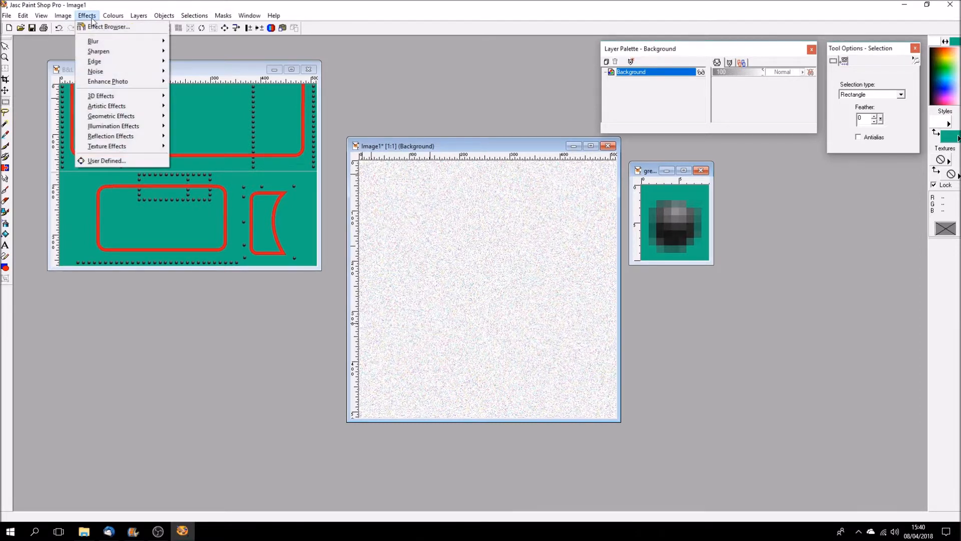
mouse_move(118, 47)
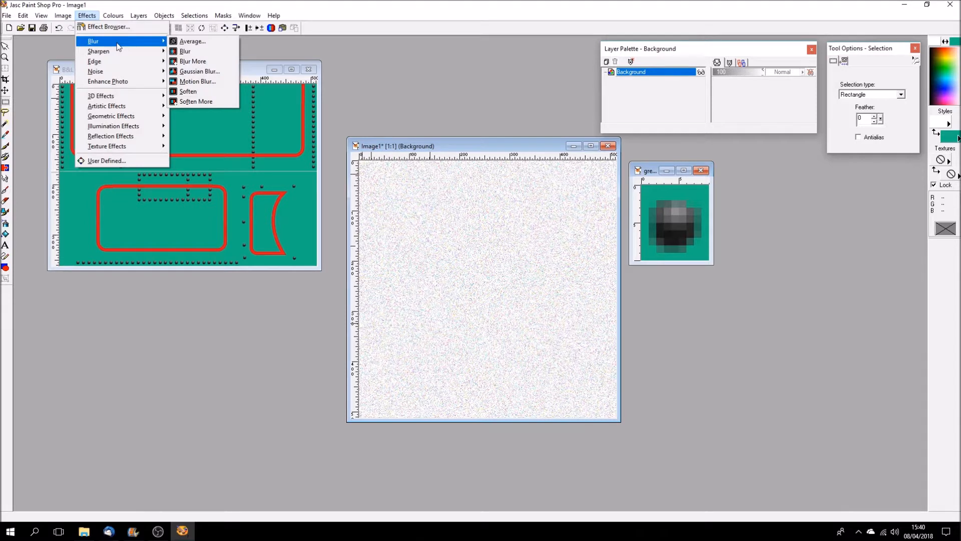
click(194, 61)
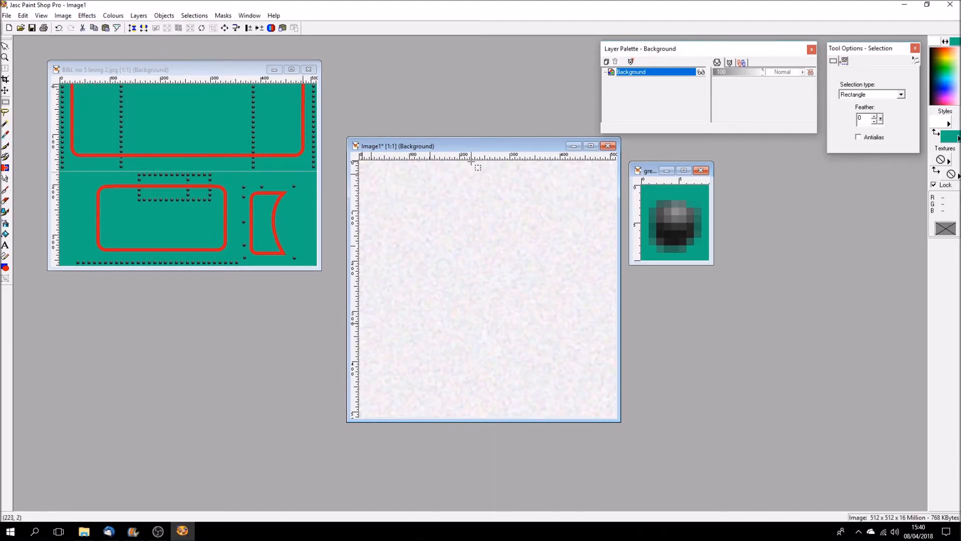
Darken the noise image with a linked 0.70 gamma correction and convert it to grey scale.
click(260, 28)
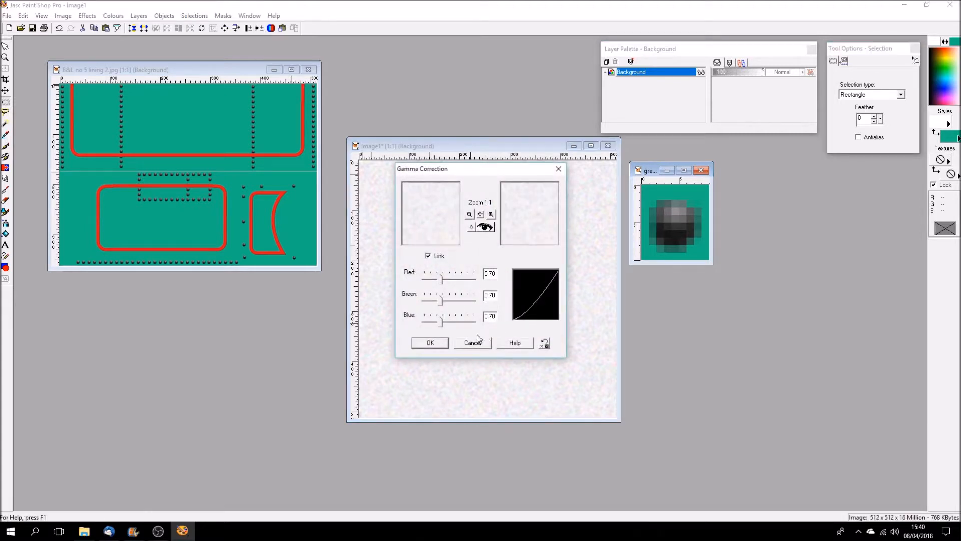
click(430, 342)
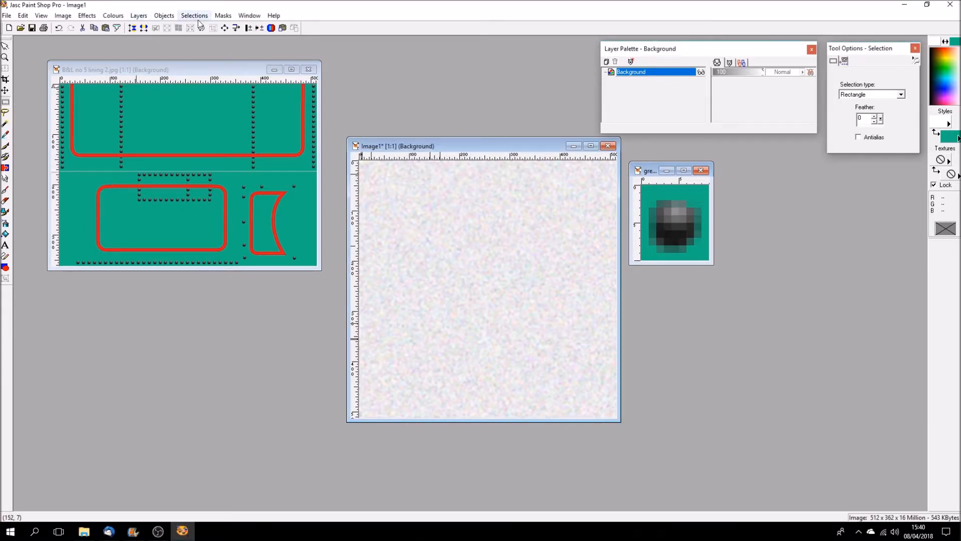
click(120, 16)
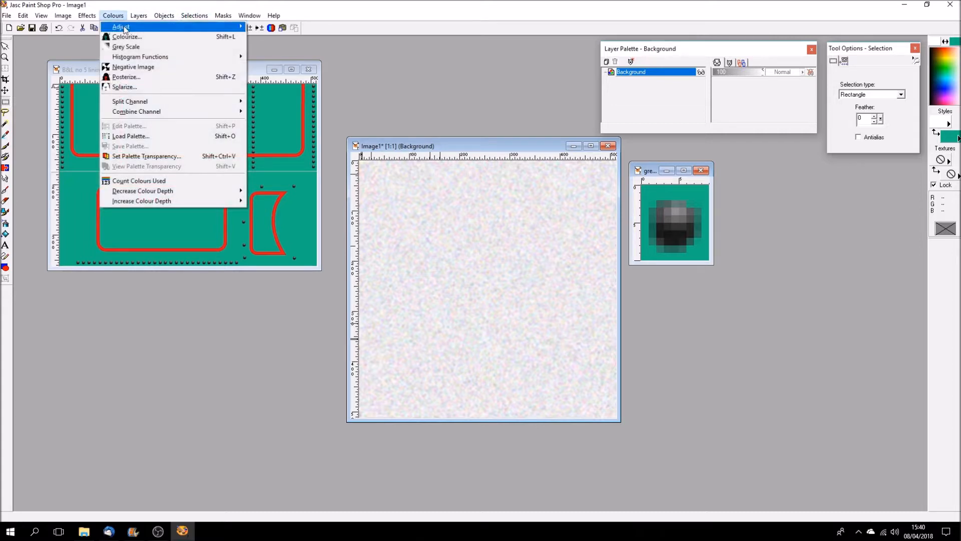
click(131, 47)
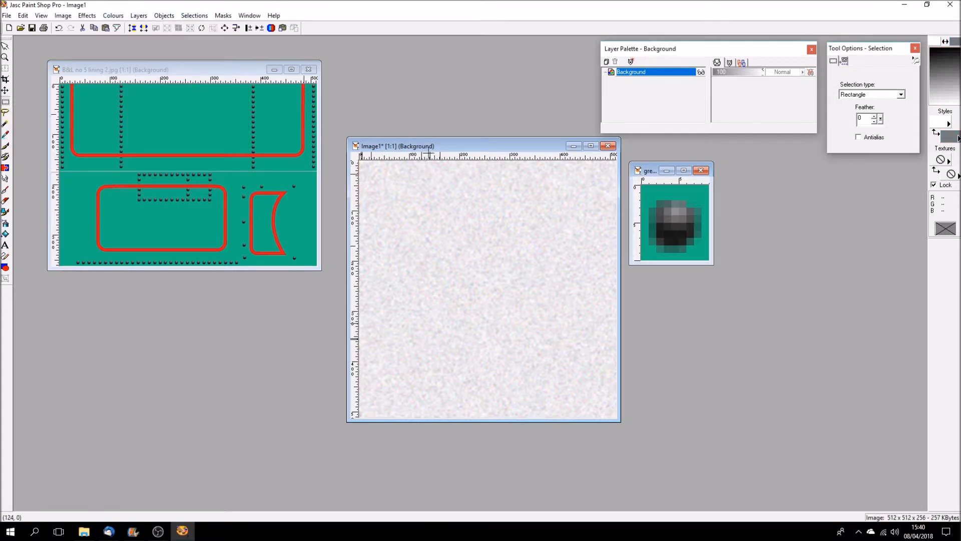
drag(436, 146, 423, 142)
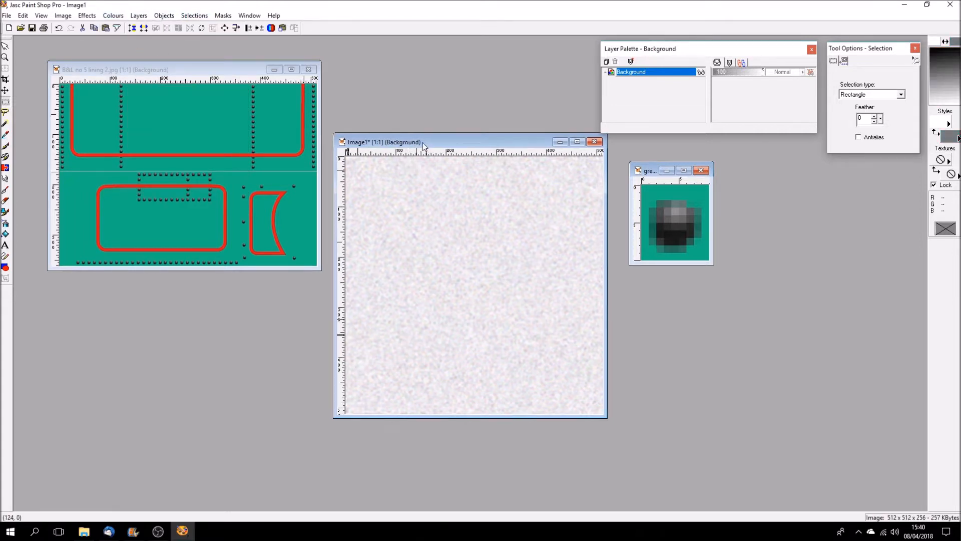
click(237, 28)
click(435, 355)
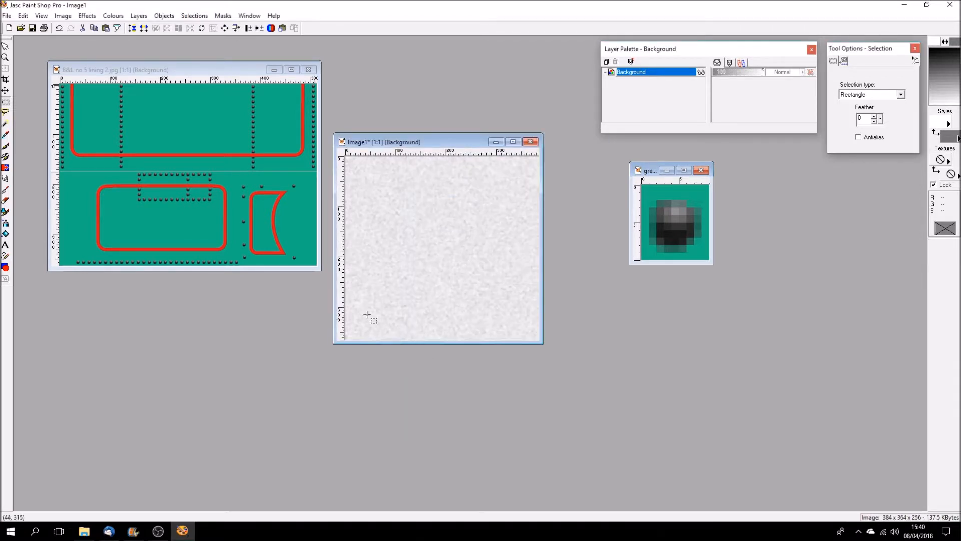
click(23, 16)
click(43, 28)
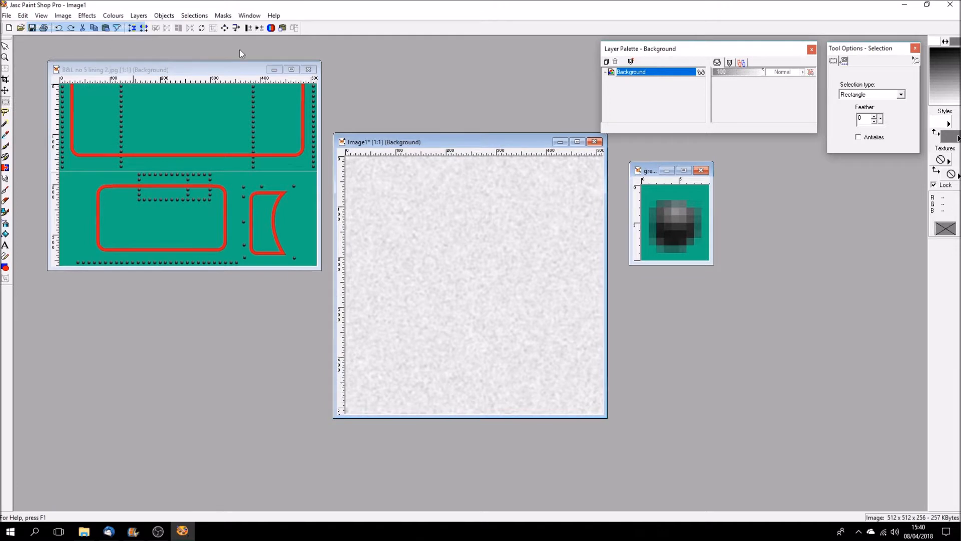
Apply another gamma correction to the grey noise image and turn it into a negative.
click(264, 29)
click(440, 346)
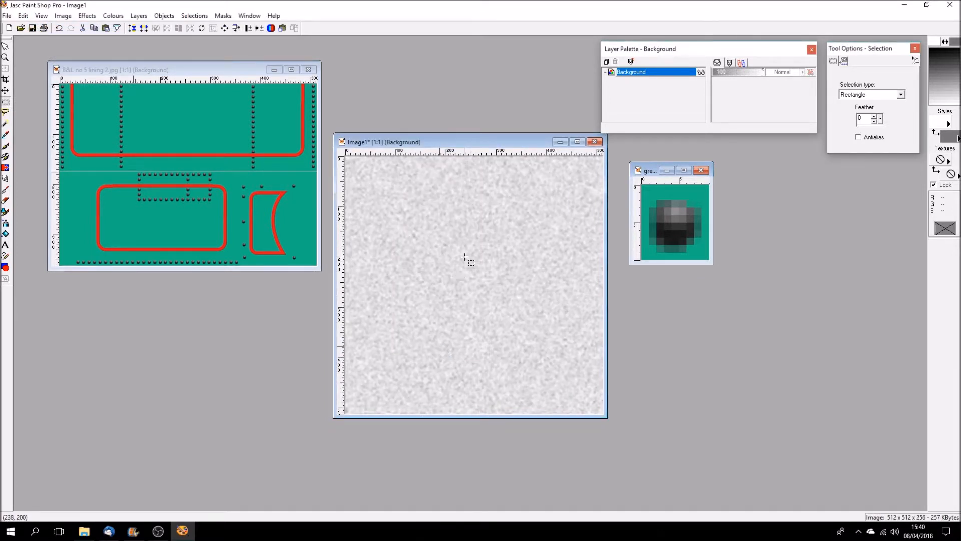
click(112, 15)
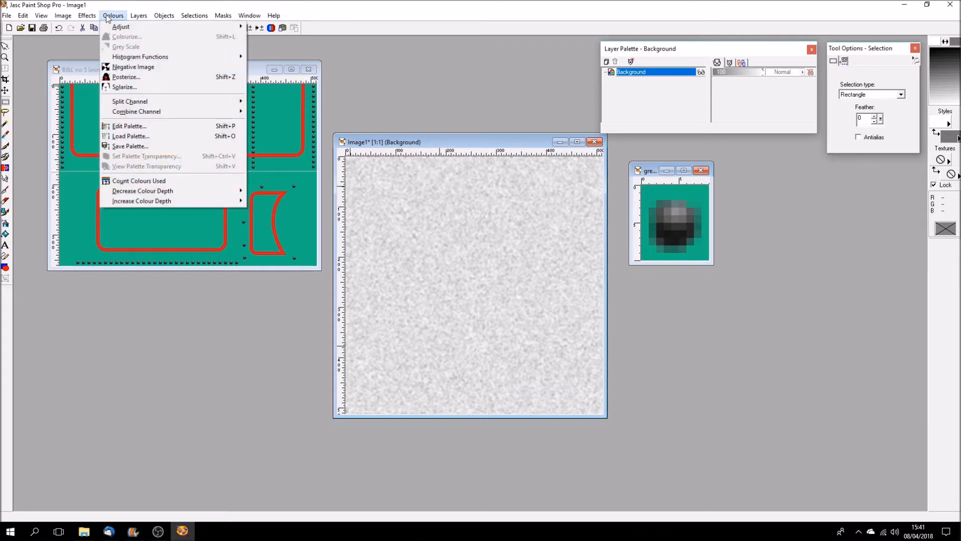
click(132, 67)
drag(431, 145, 441, 130)
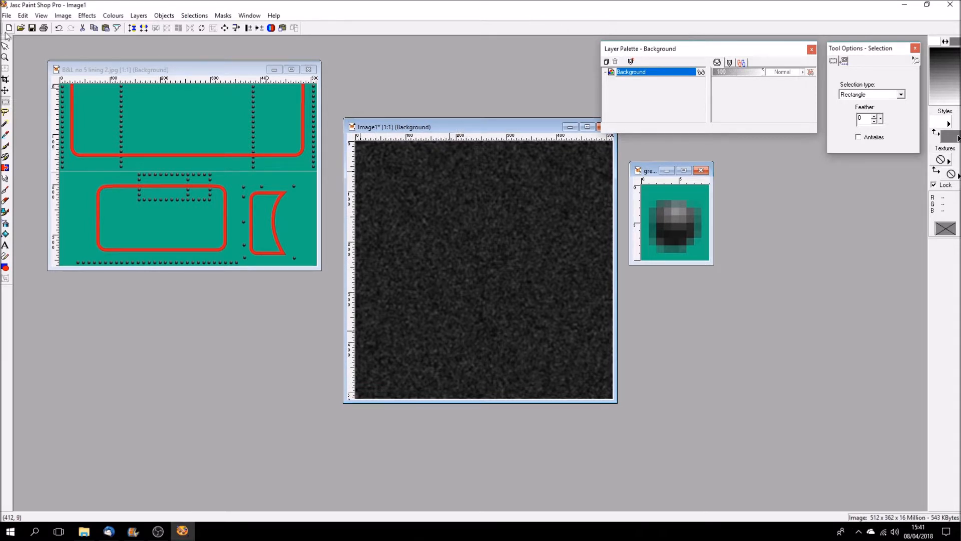
Copy the dark noise image and paste it as a new layer over the livery texture B&L no 5 lining 2.jpg.
click(23, 15)
click(33, 84)
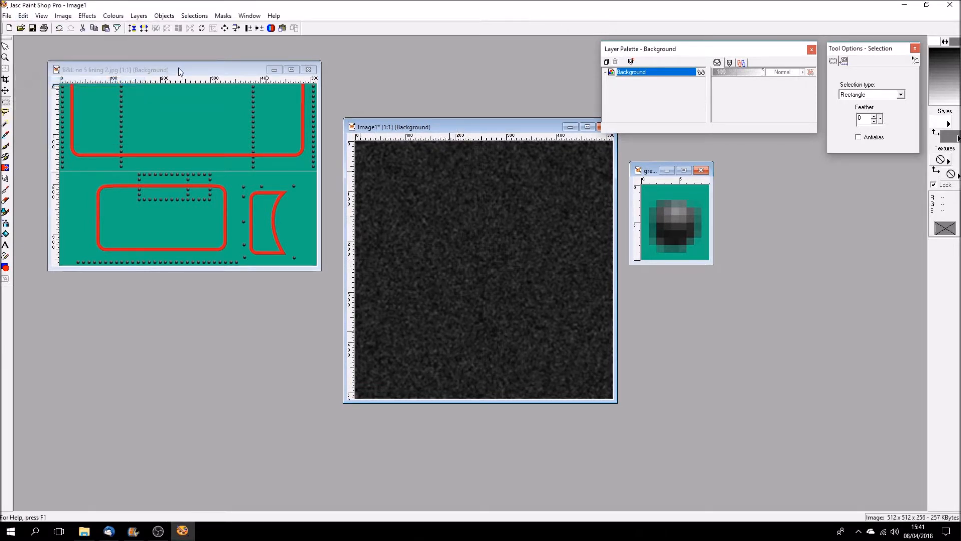
click(184, 65)
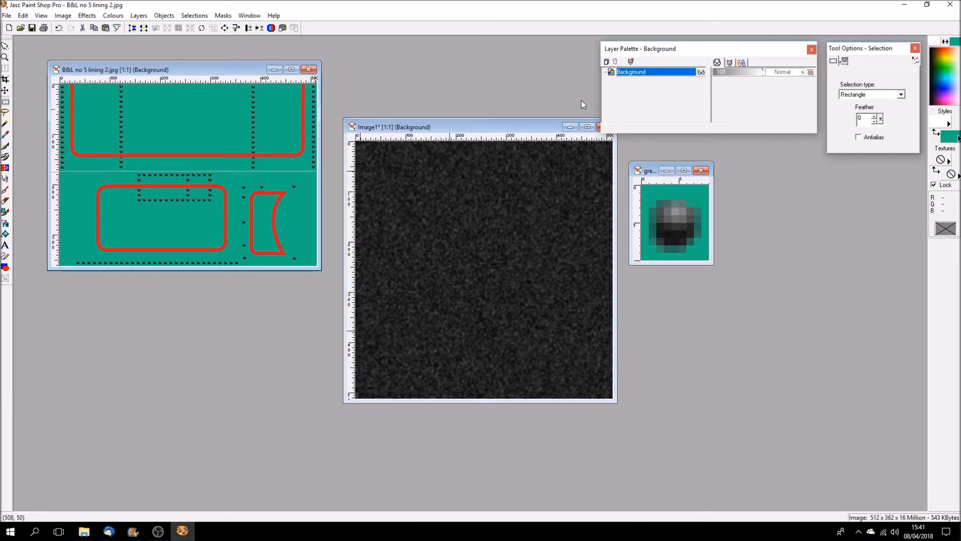
click(23, 16)
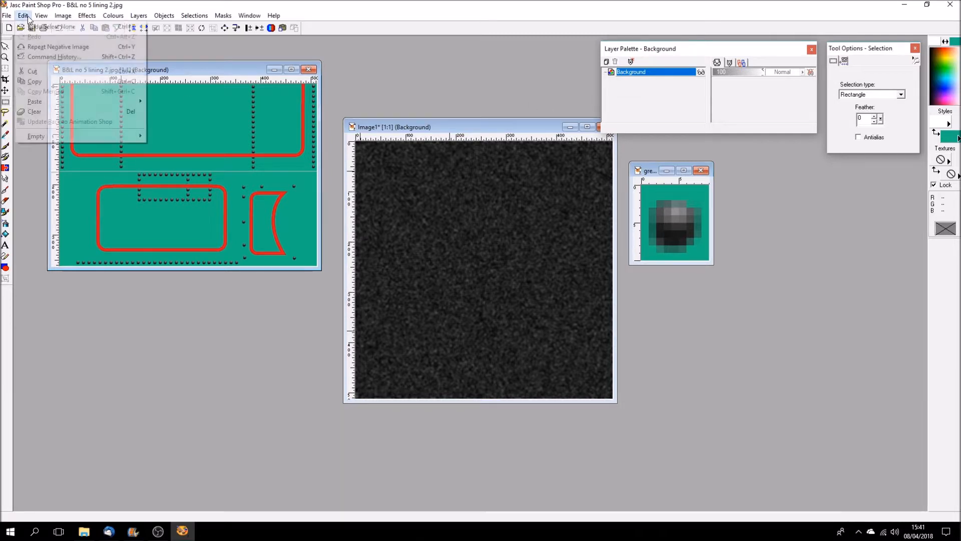
mouse_move(48, 105)
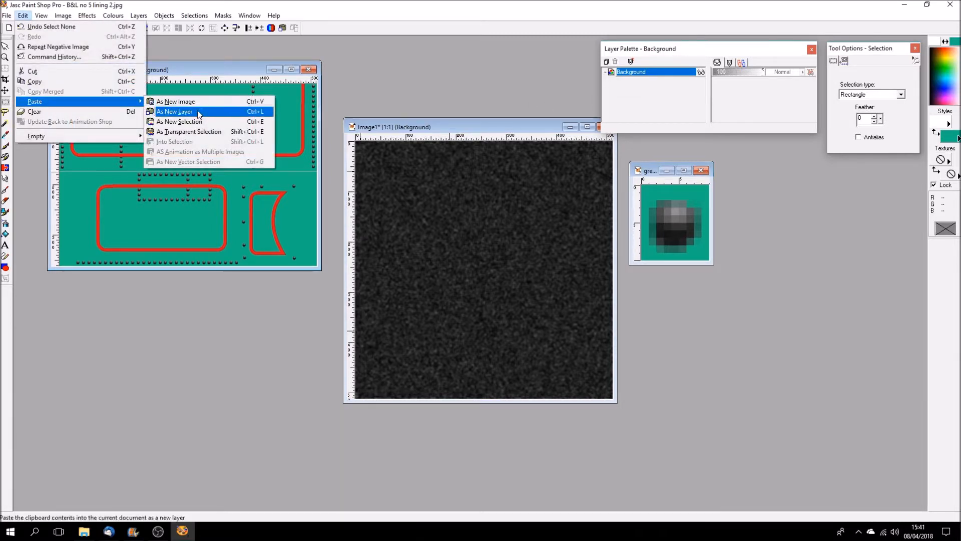
click(193, 111)
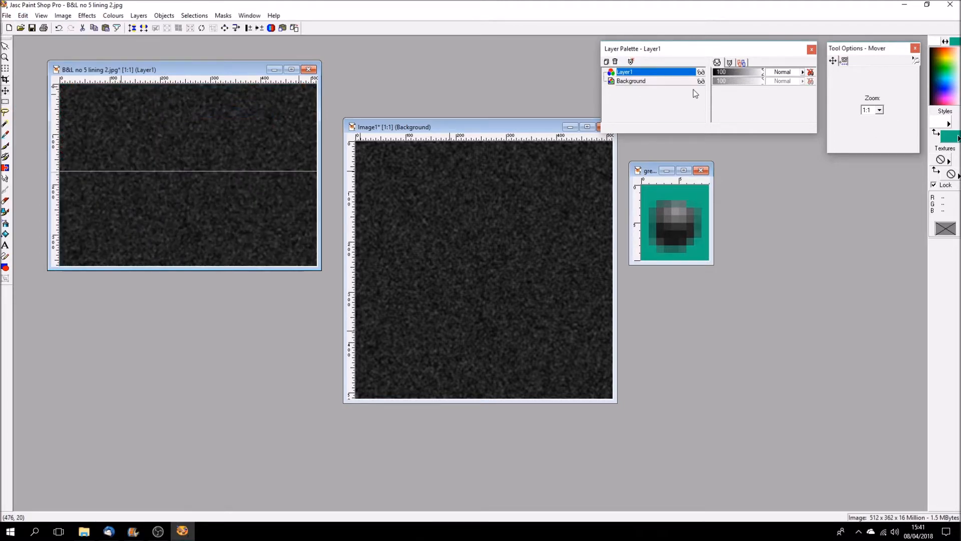
Try the pasted noise layer at 31 opacity over the livery, and delete the layer.
drag(763, 75, 729, 76)
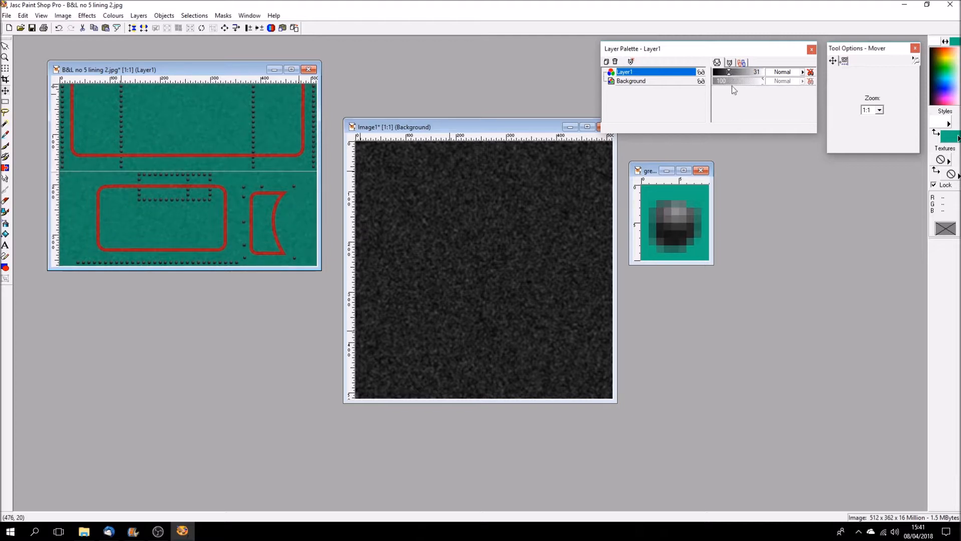
right_click(652, 74)
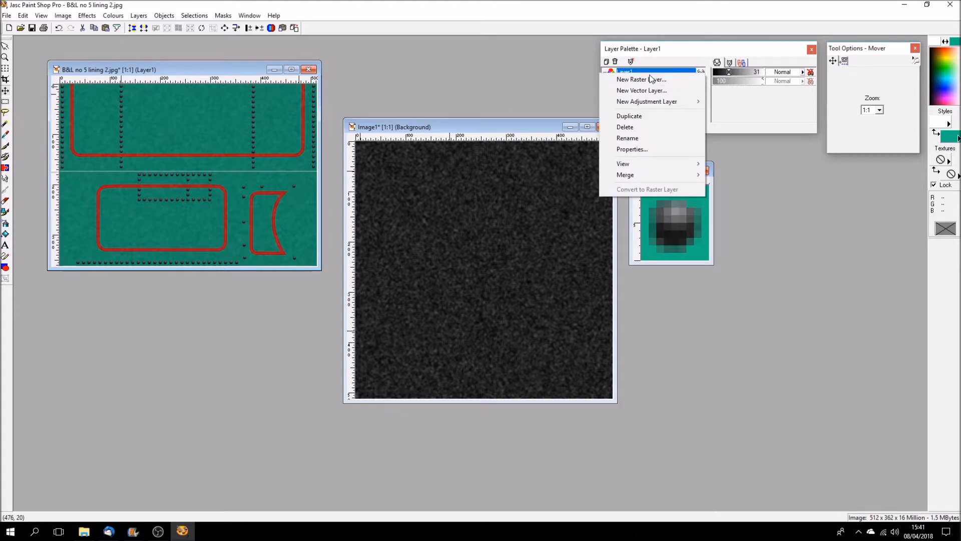
click(628, 128)
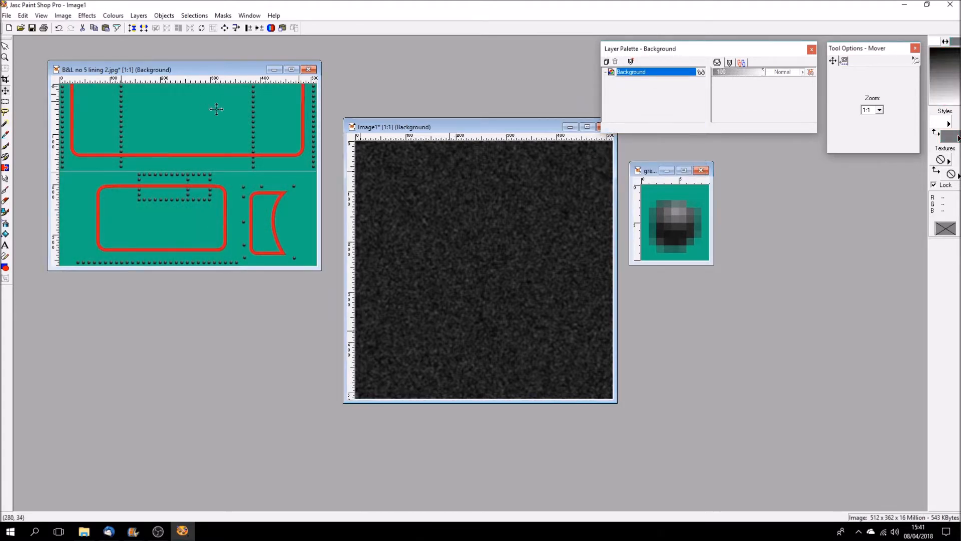
Close the 512 x 512 dark noise image without saving it.
drag(515, 129, 512, 174)
click(602, 171)
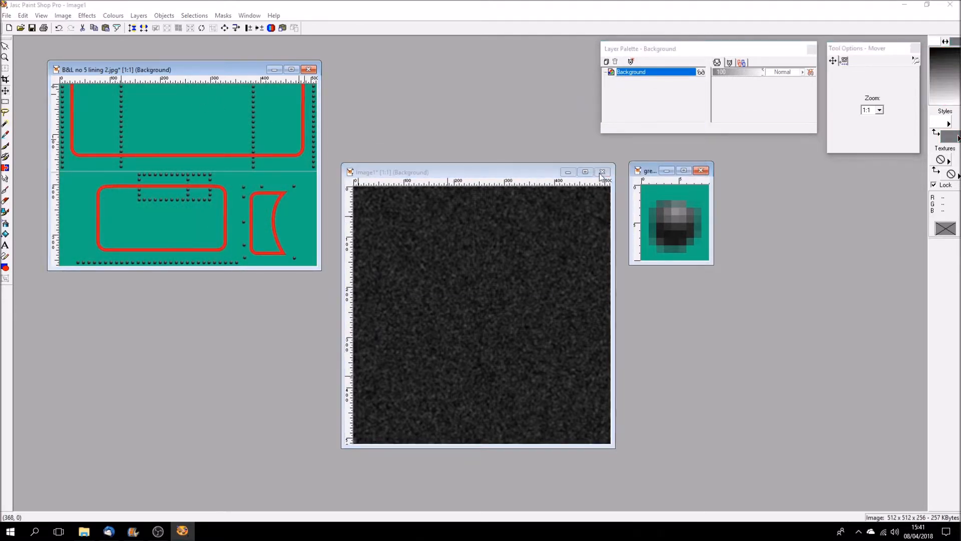
click(485, 285)
Create a 1024 x 1024 pixel, 24-bit image with a transparent background and flatten it to a background layer.
click(9, 28)
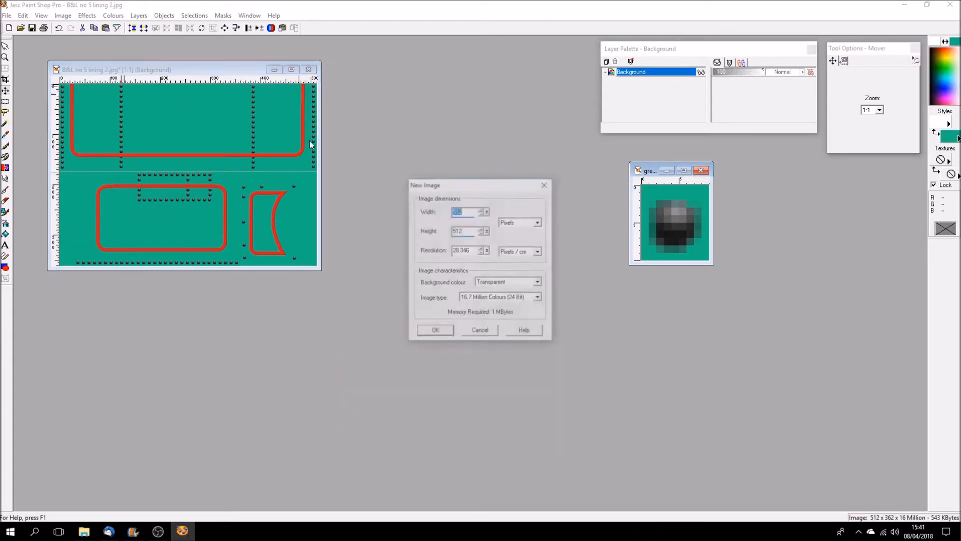
text(1024)
drag(465, 231, 437, 231)
text(102)
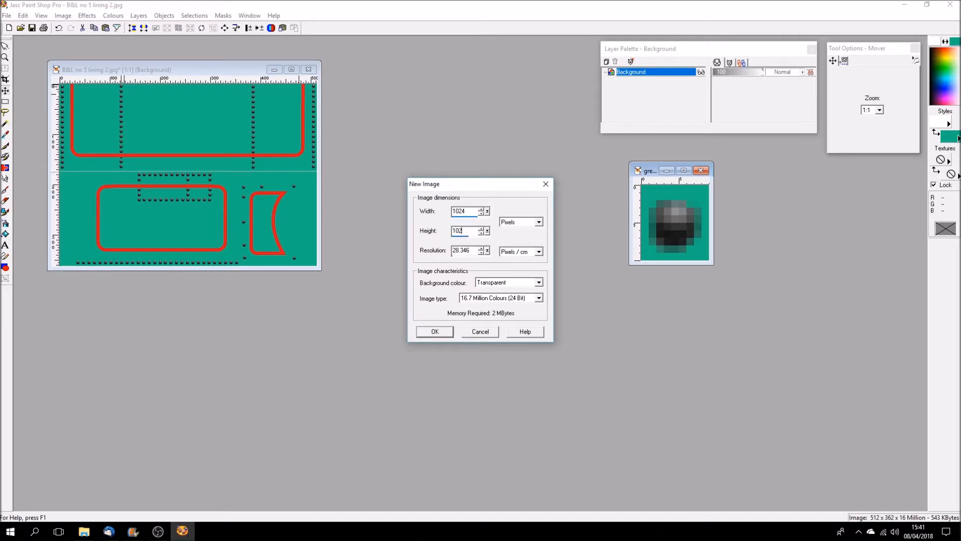
key(Return)
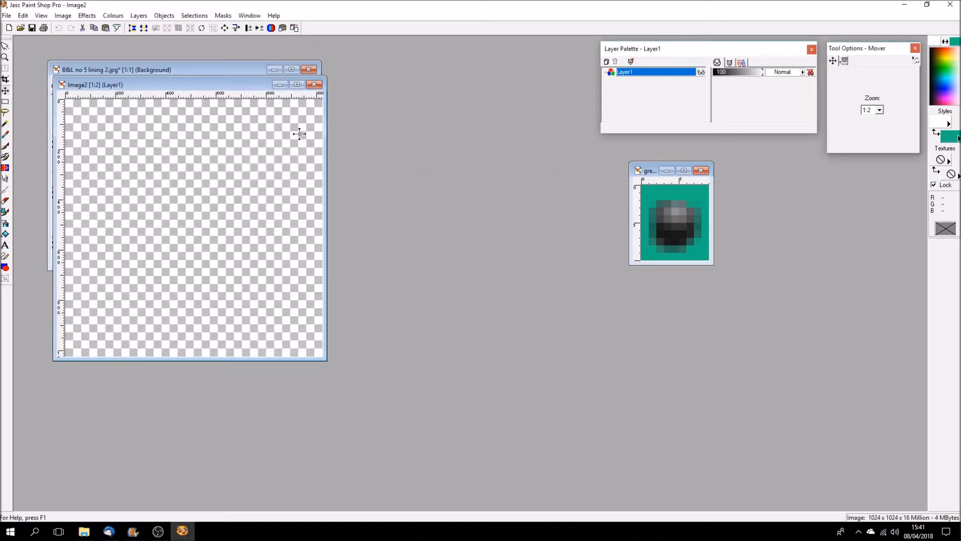
click(139, 16)
mouse_move(170, 126)
click(272, 129)
drag(180, 85, 481, 133)
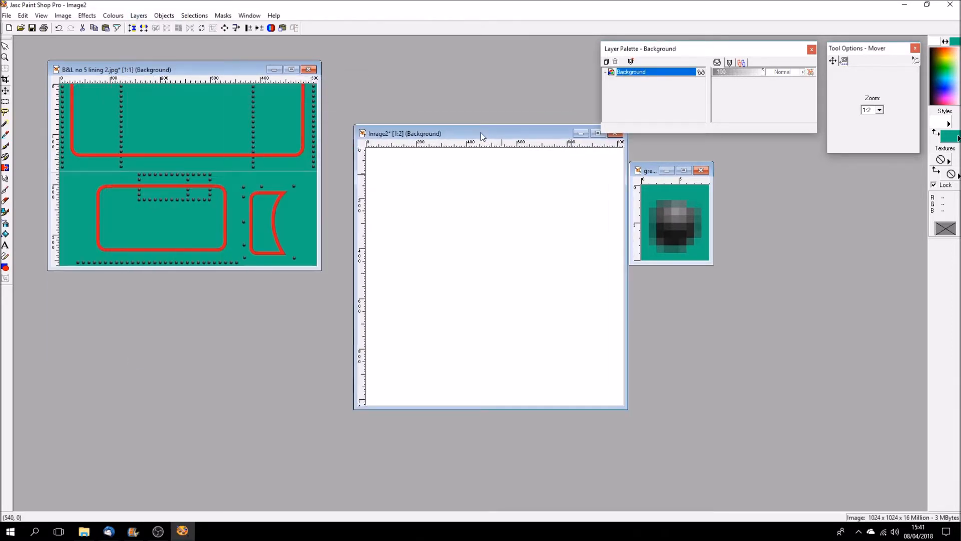
Add random noise to the white 1024 x 1024 image and convert it to grey scale.
click(86, 16)
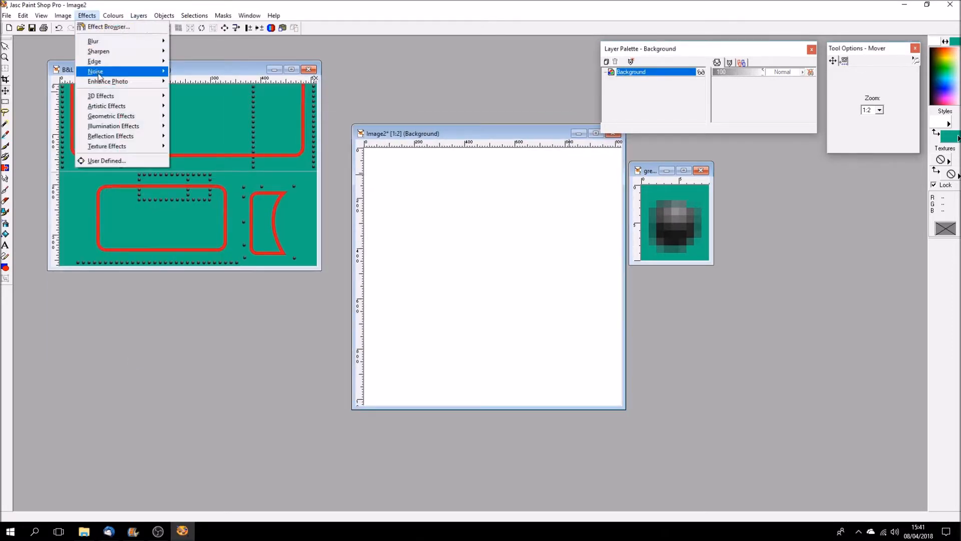
mouse_move(100, 72)
click(186, 72)
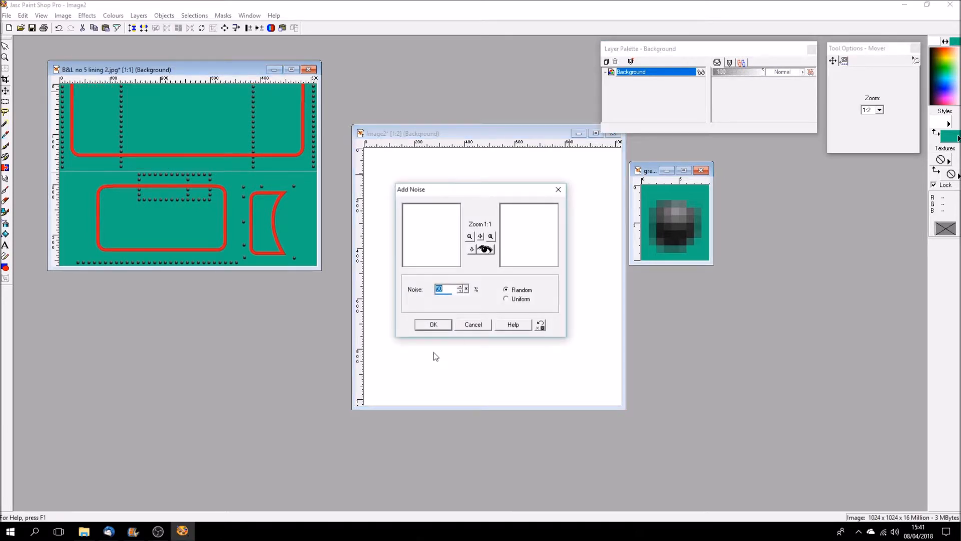
click(434, 324)
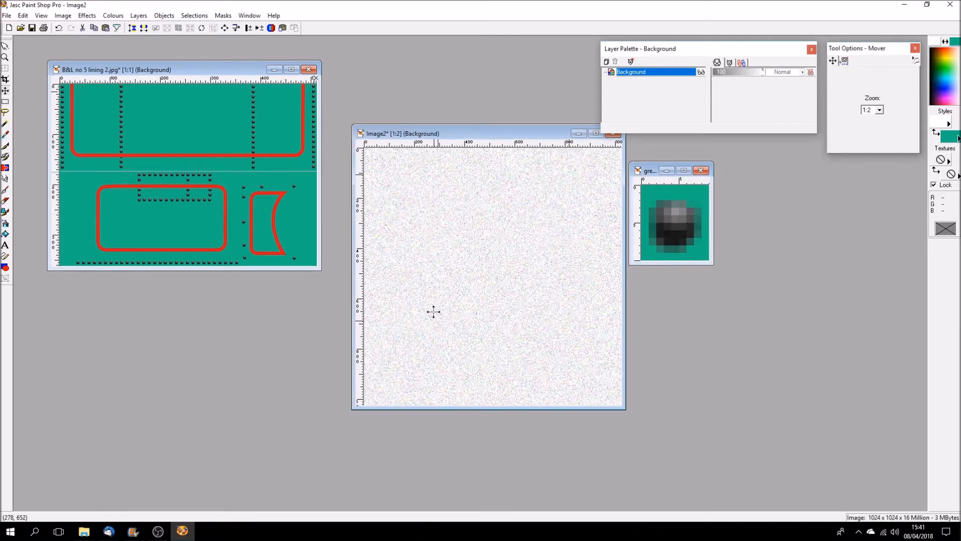
click(113, 16)
click(137, 47)
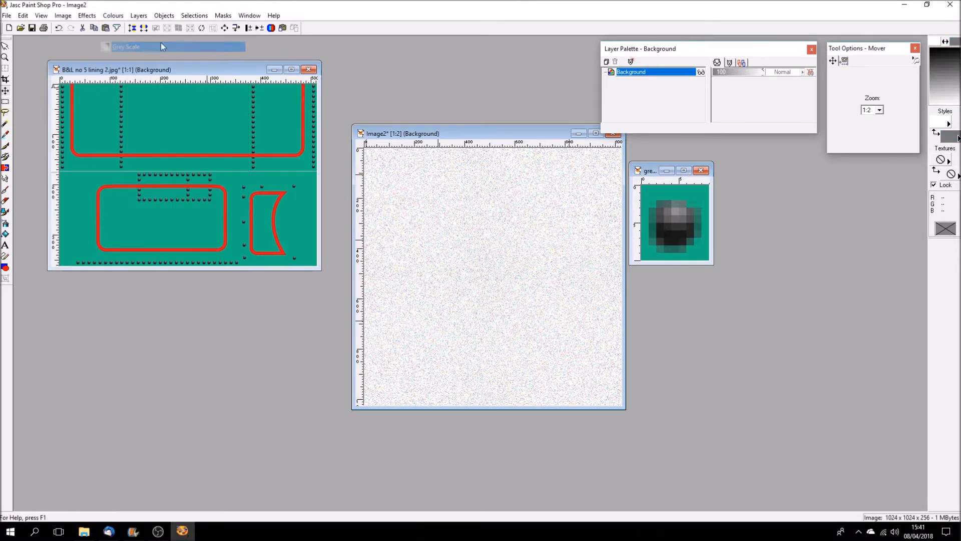
click(238, 29)
click(432, 354)
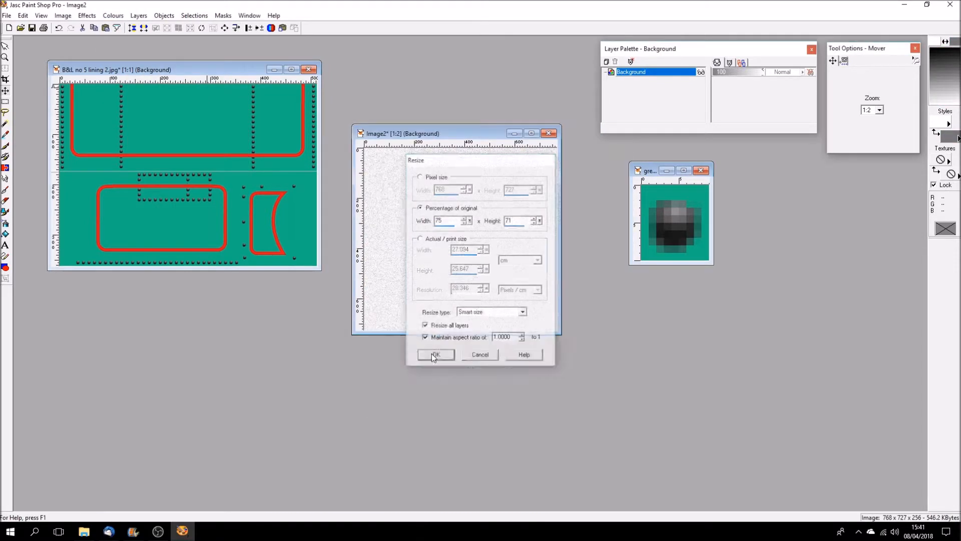
scroll(433, 226, up, 2)
scroll(434, 226, down, 1)
scroll(434, 226, down, 1)
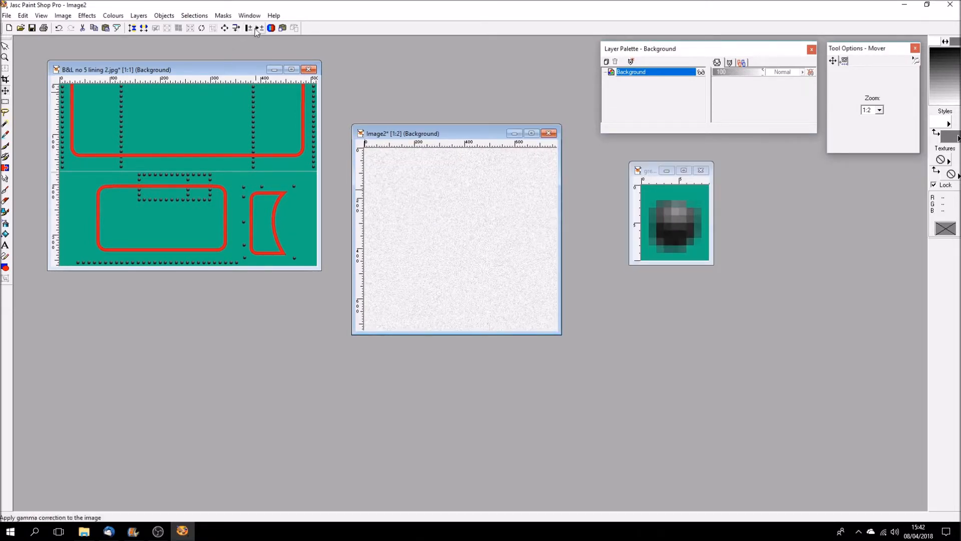
click(21, 16)
click(40, 27)
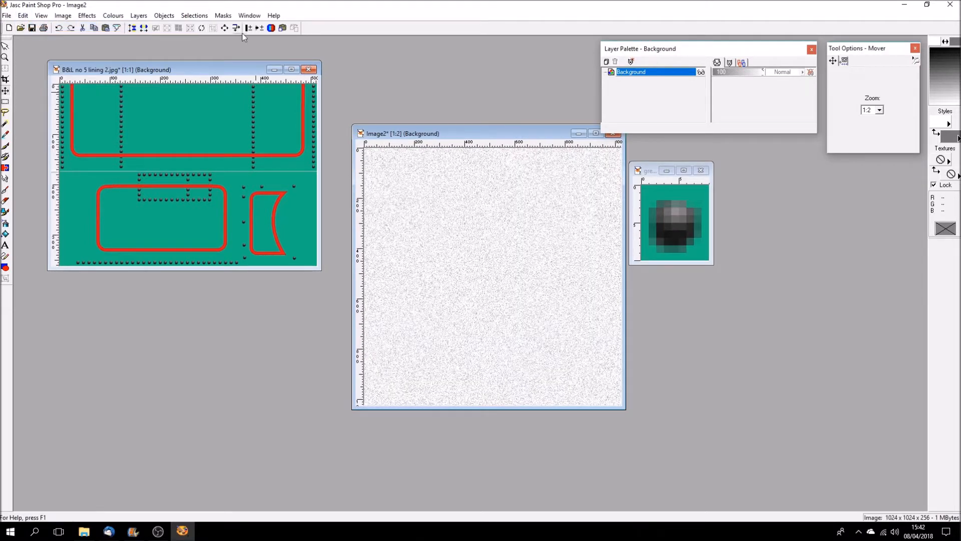
Darken the grey noise by applying Gamma Correction three times in a row.
click(259, 28)
click(430, 342)
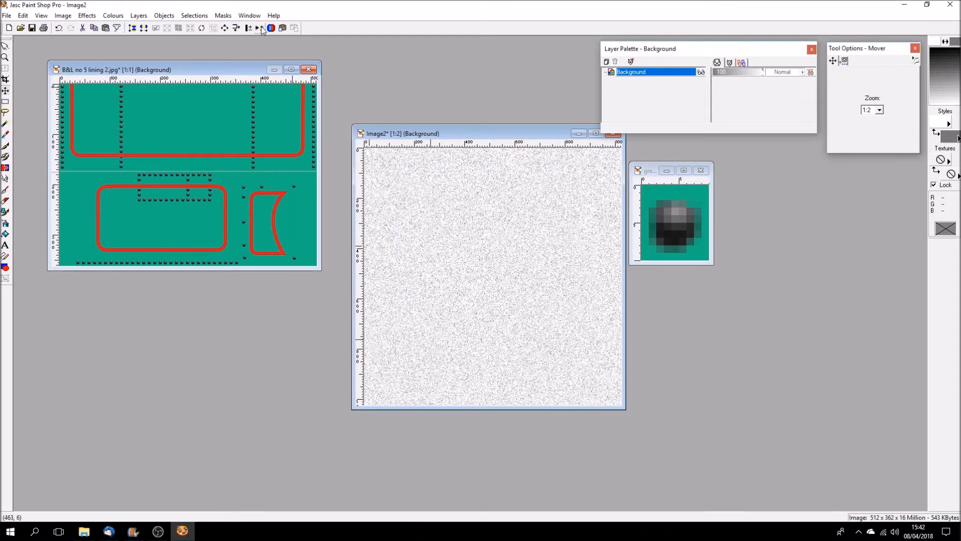
key(shift+e)
click(430, 341)
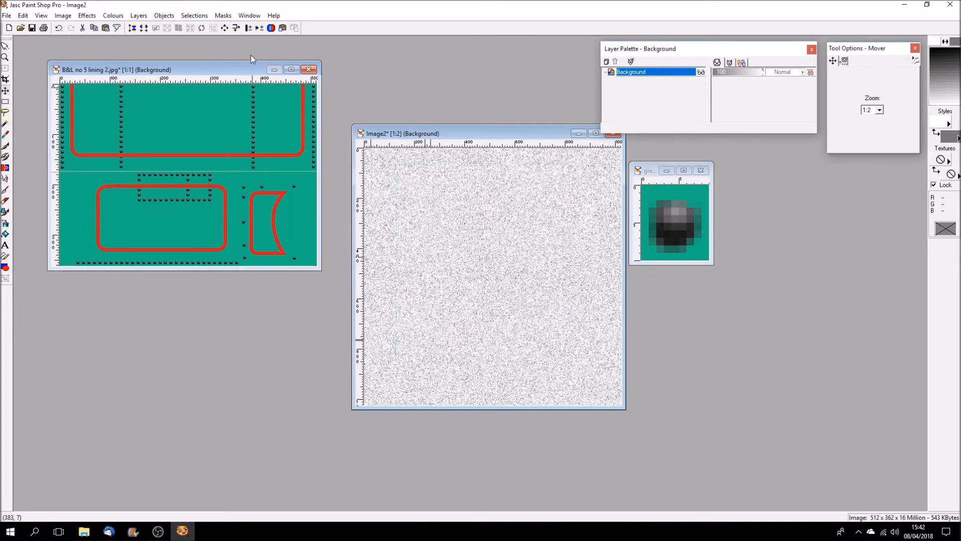
click(260, 28)
click(431, 343)
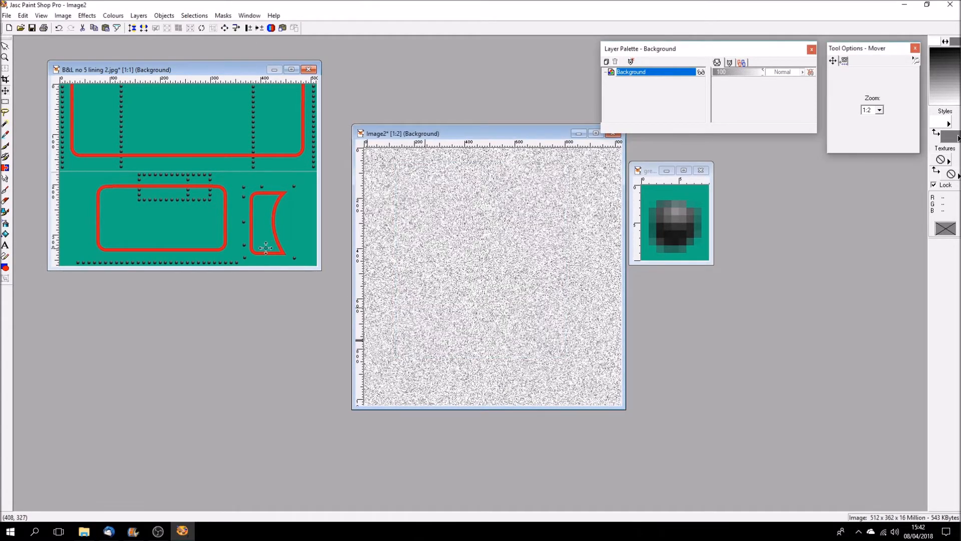
Soften the darkened grey noise with the Blur More effect.
click(88, 15)
mouse_move(100, 41)
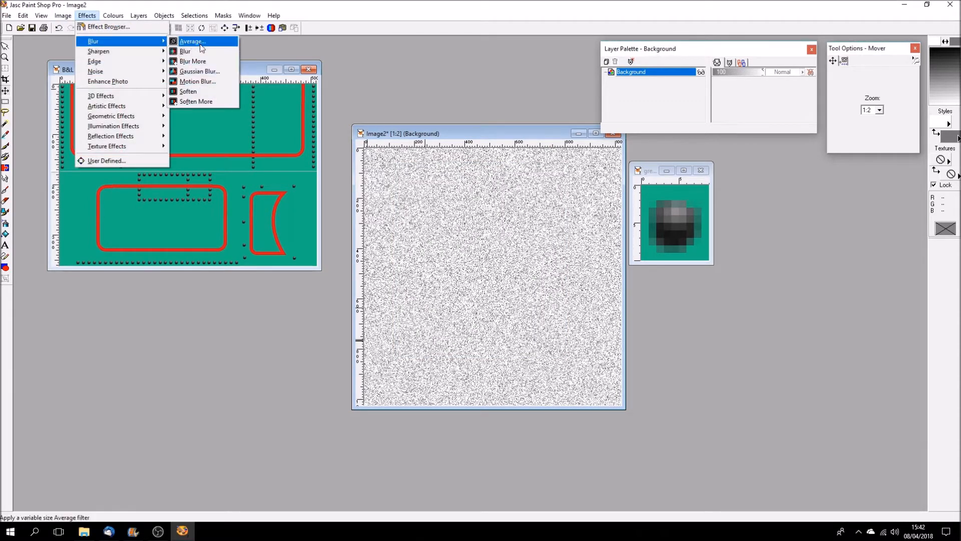
click(200, 58)
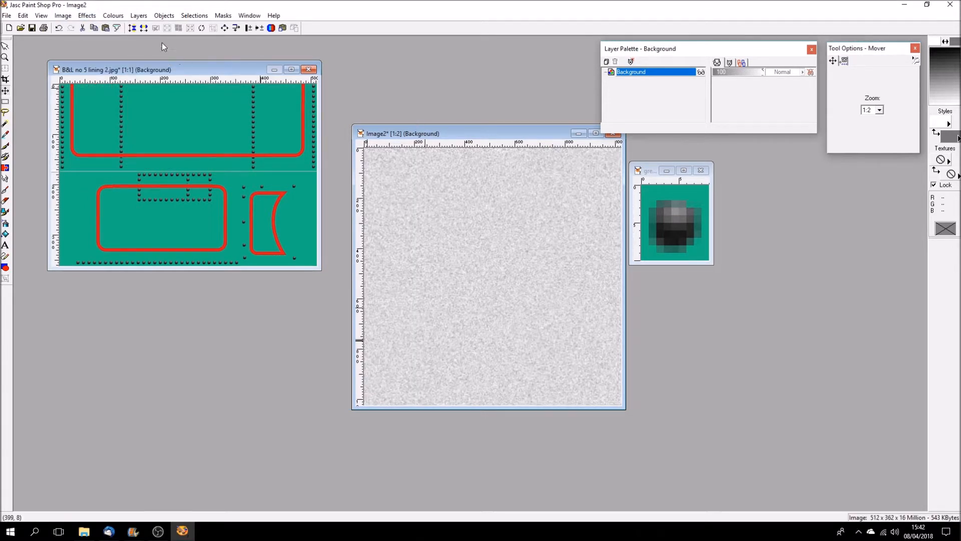
Invert the colours of the light grey noise texture with Negative Image.
click(113, 16)
click(133, 66)
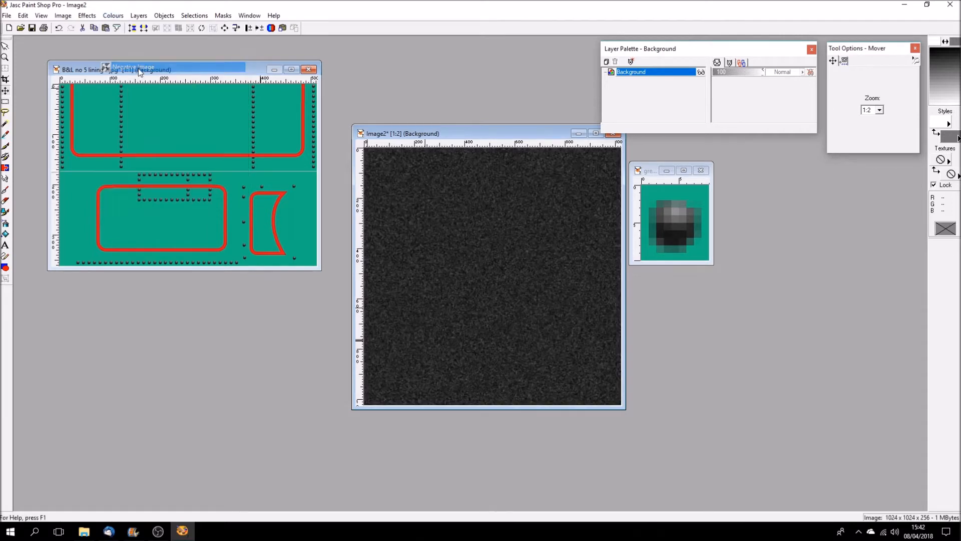
click(23, 15)
click(37, 82)
click(183, 74)
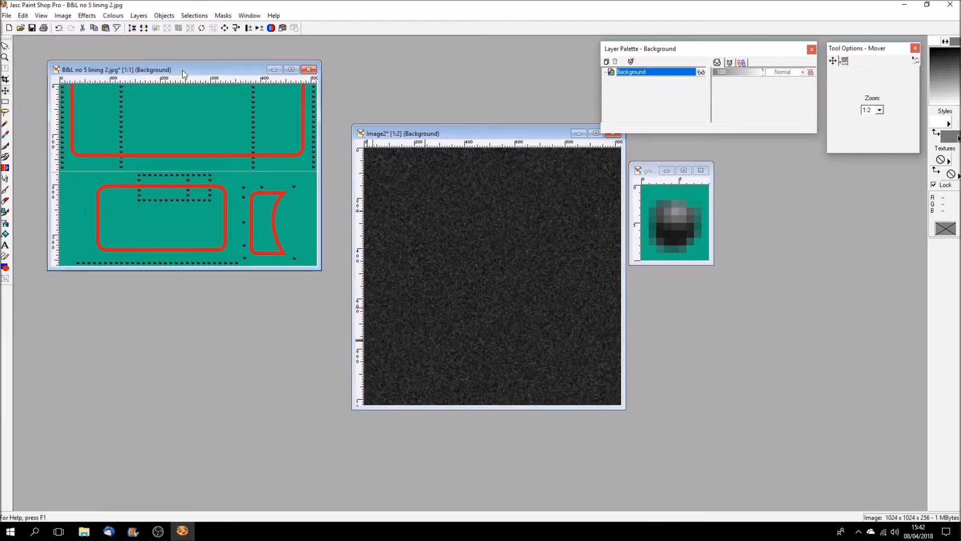
Resize the dark noise image to 512 x 512 pixels using Smart size.
click(458, 134)
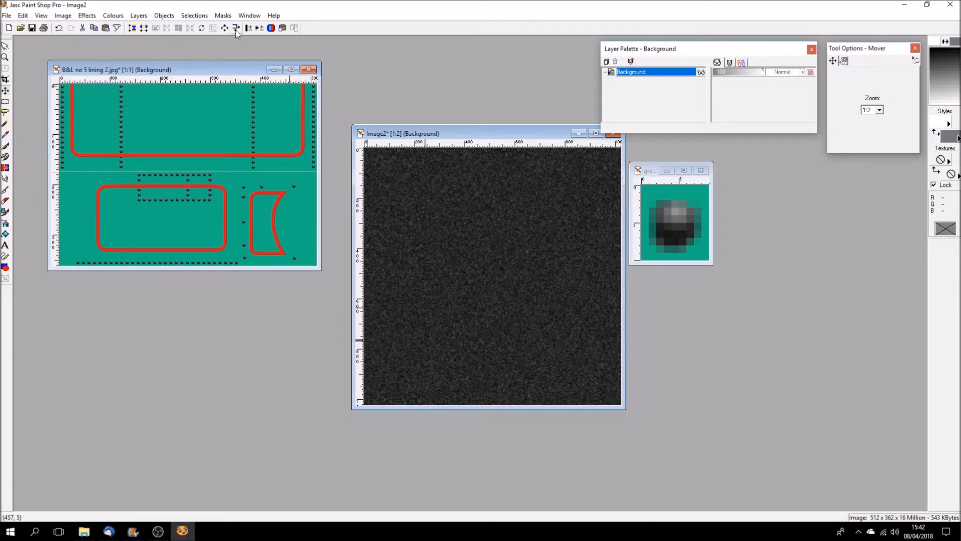
key(shift+s)
click(430, 181)
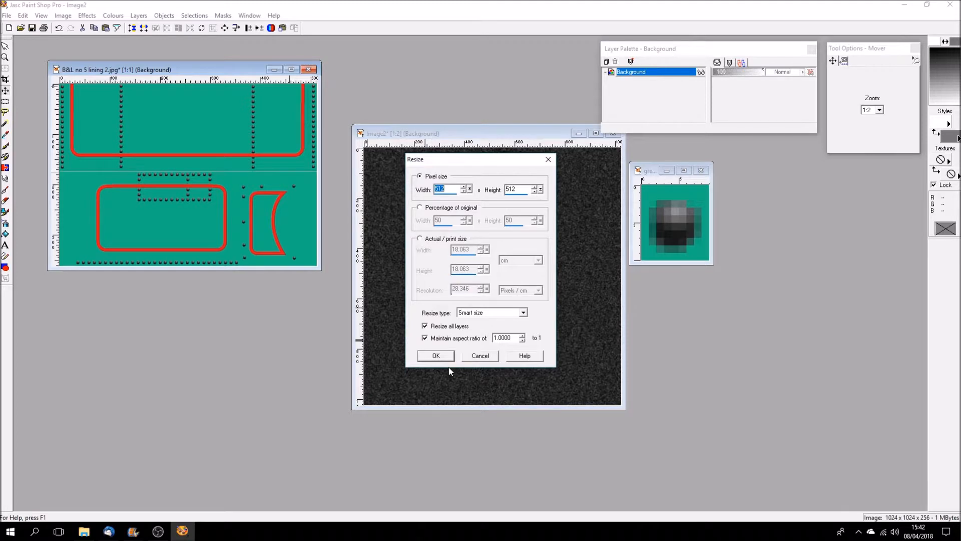
click(436, 356)
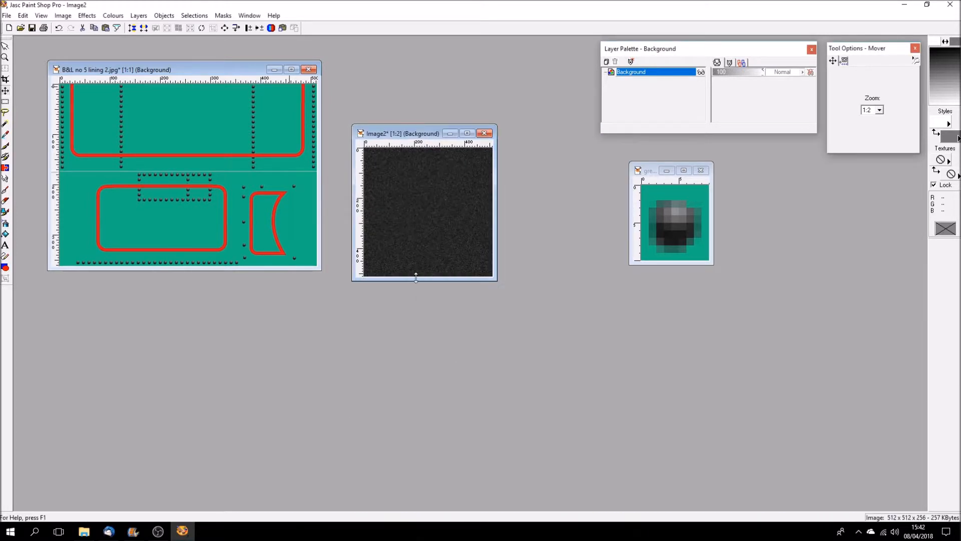
scroll(423, 269, up, 4)
scroll(423, 269, down, 4)
scroll(423, 269, up, 1)
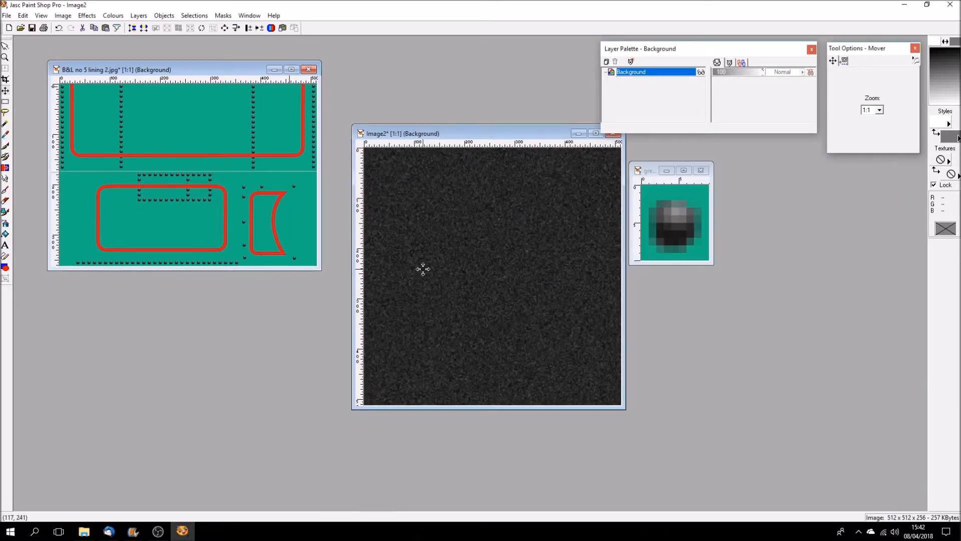
Copy the 512 x 512 noise image into the livery image as a new layer and set that layer's opacity to 35.
click(23, 15)
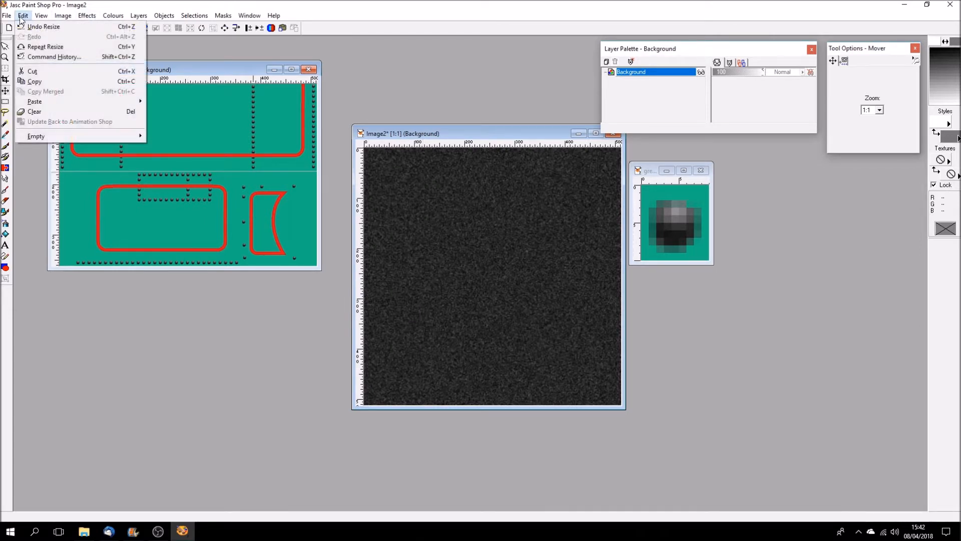
click(48, 81)
click(205, 70)
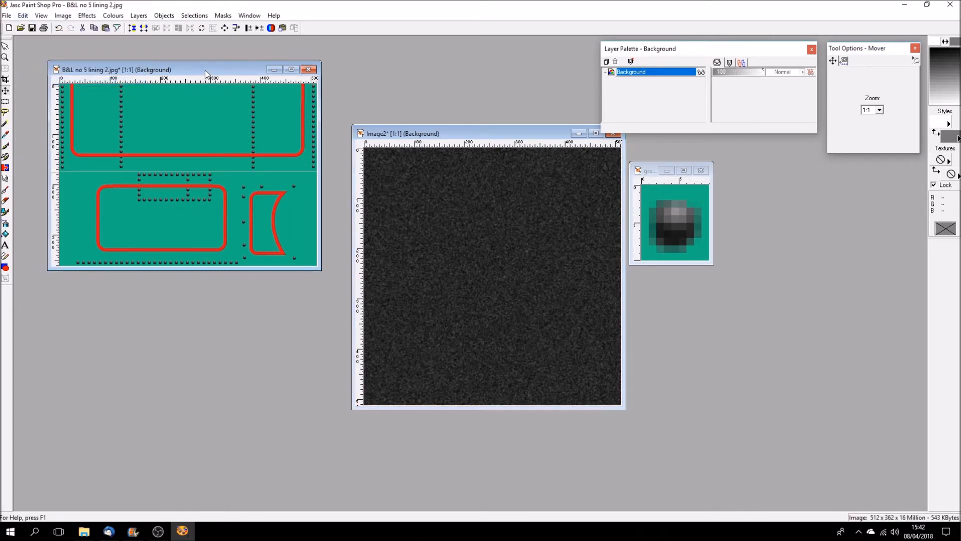
click(23, 15)
mouse_move(61, 101)
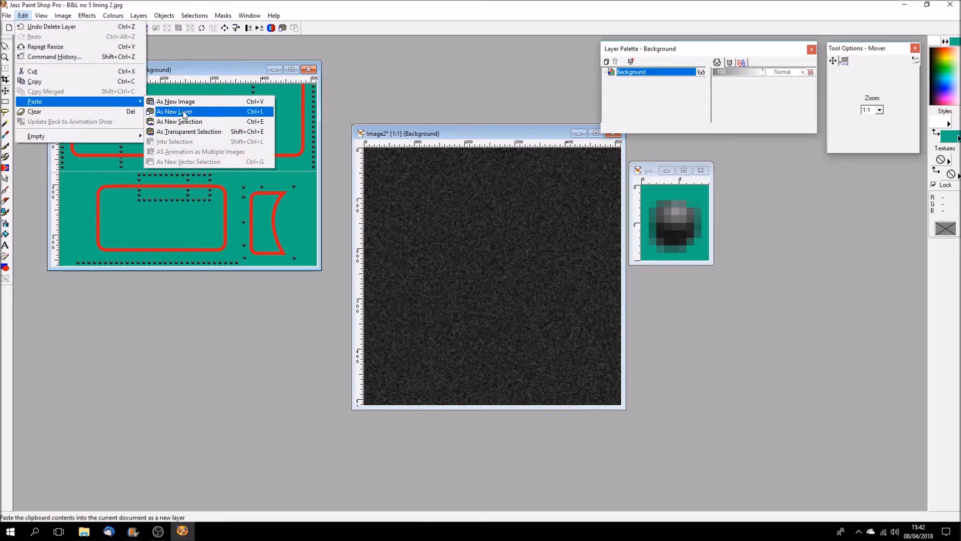
click(183, 110)
drag(763, 76, 732, 80)
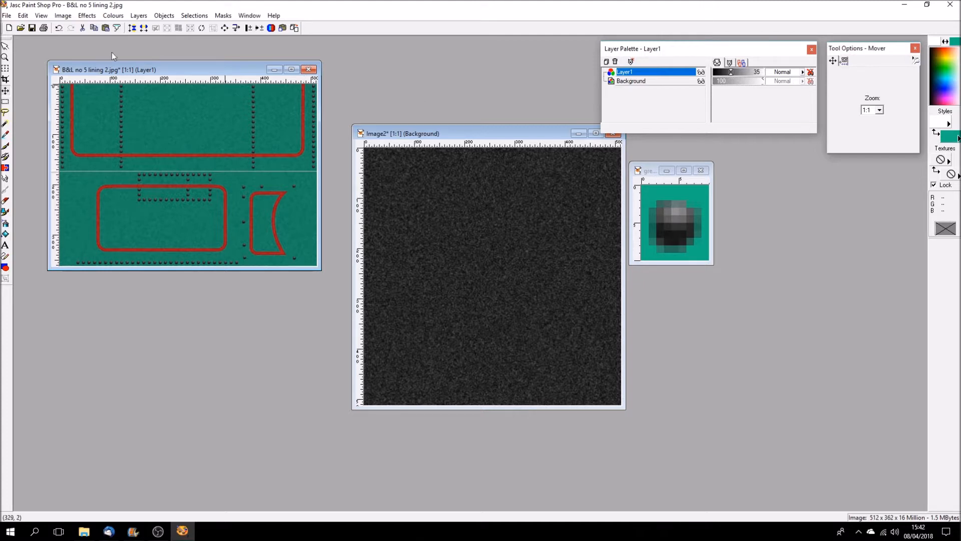
Move the noise and livery image windows apart and save the weathered livery as a merged JPEG.
drag(523, 138, 736, 180)
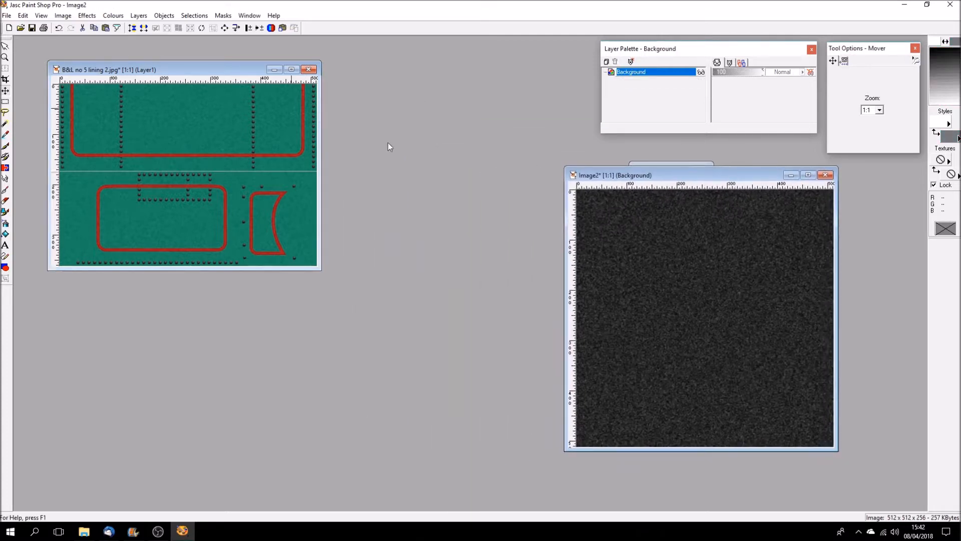
drag(220, 73, 319, 122)
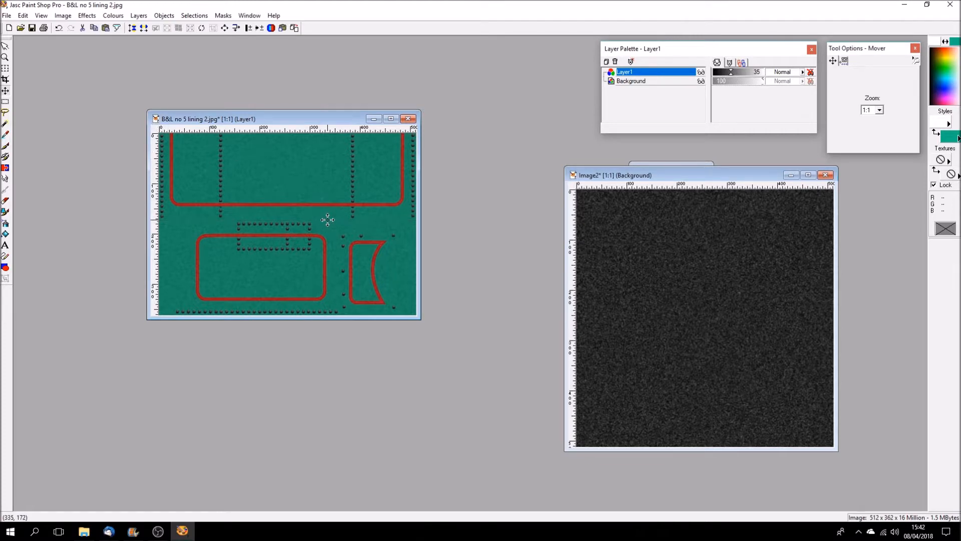
scroll(328, 220, down, 1)
scroll(327, 220, up, 2)
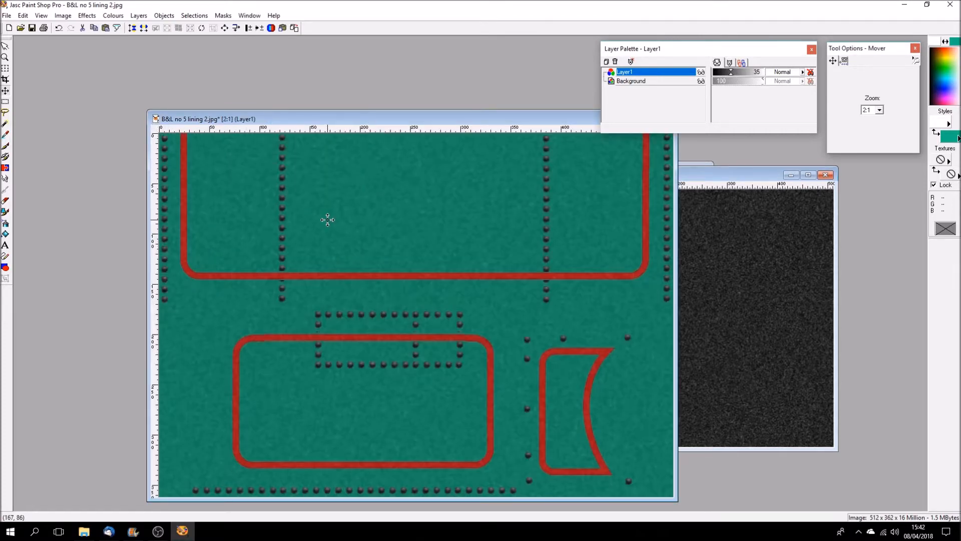
scroll(327, 220, down, 1)
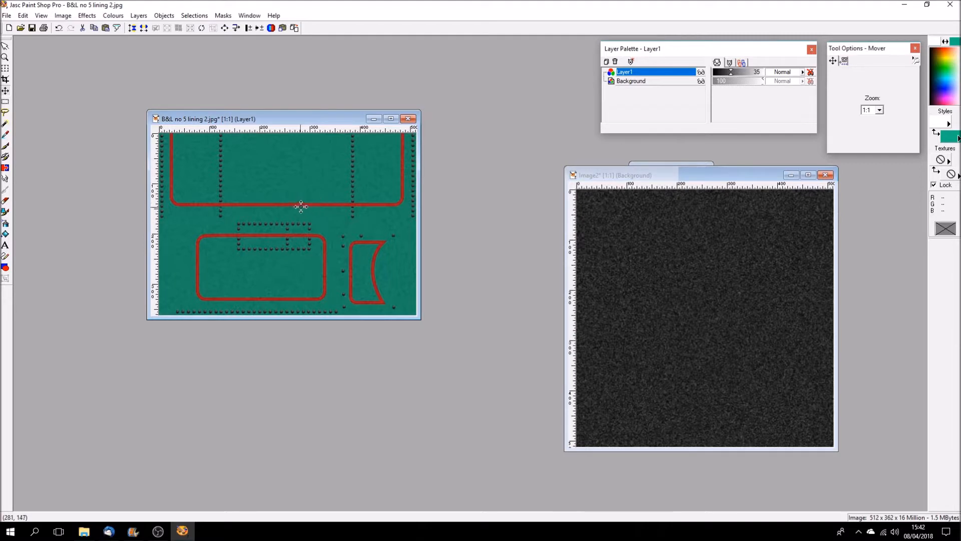
click(31, 28)
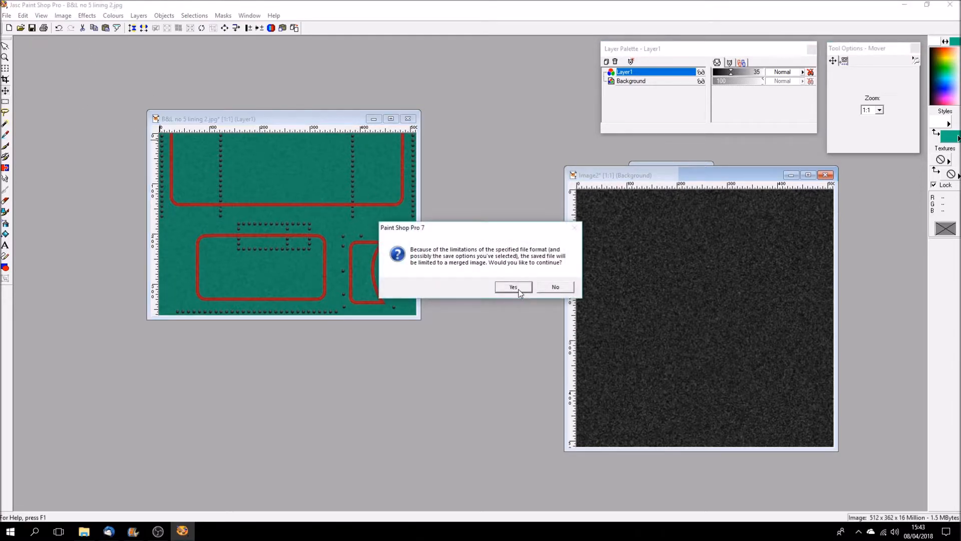
click(516, 289)
Flatten the livery image's layers into a single background and save the file again.
click(138, 16)
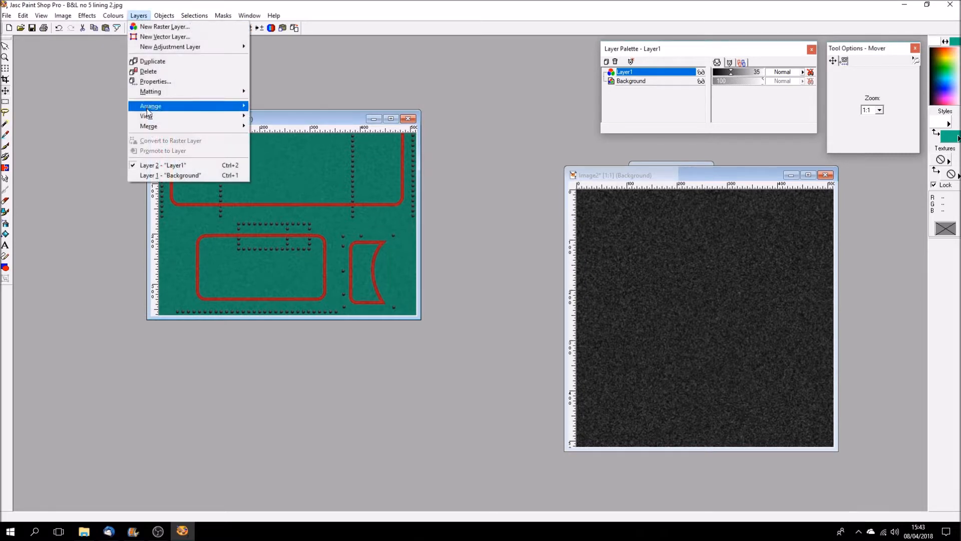
mouse_move(157, 129)
click(280, 125)
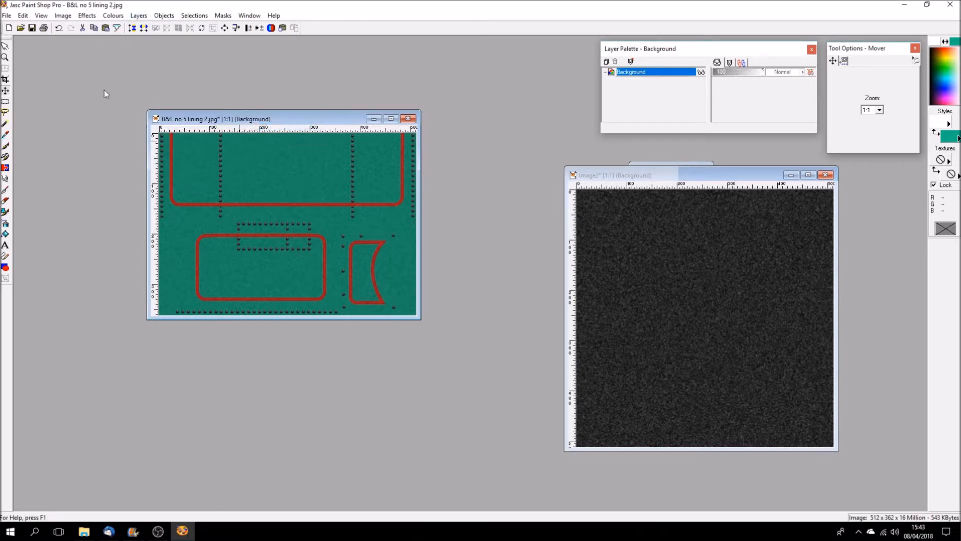
click(32, 28)
Resize the livery image to 512 x 256 pixels without maintaining the aspect ratio.
click(235, 29)
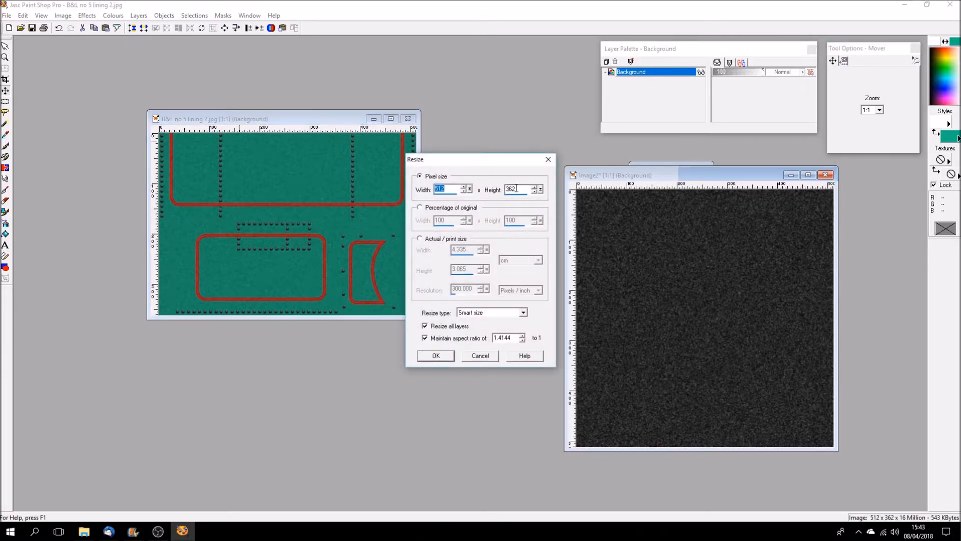
click(425, 338)
drag(523, 190, 501, 189)
text(256)
key(Return)
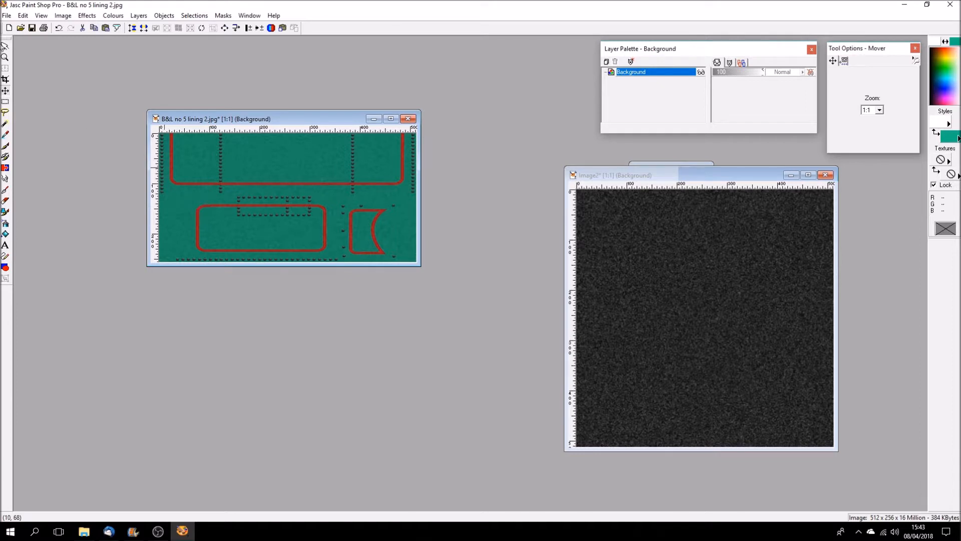
Save the livery image as B&L no 5 lining 2.tga in uncompressed 24-bit Truevision Targa format.
click(6, 16)
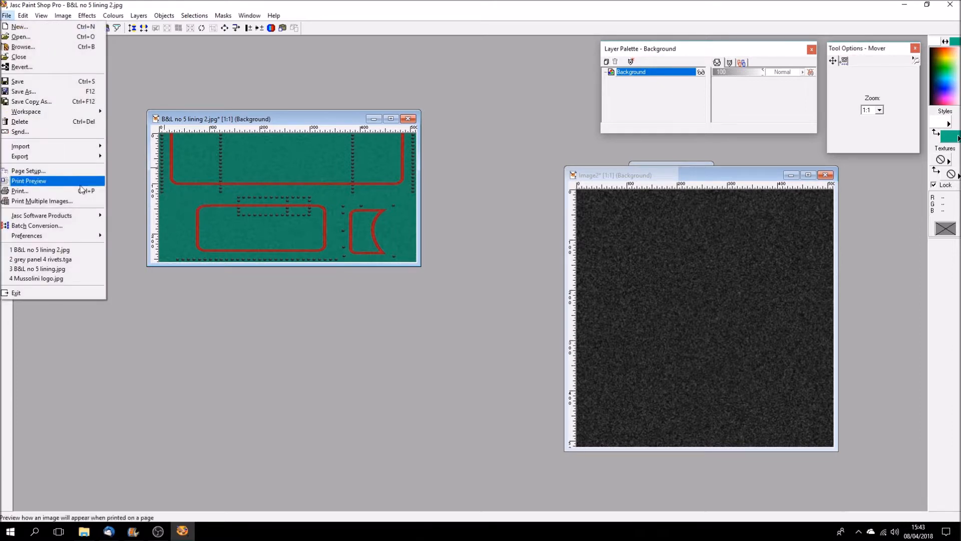
click(36, 102)
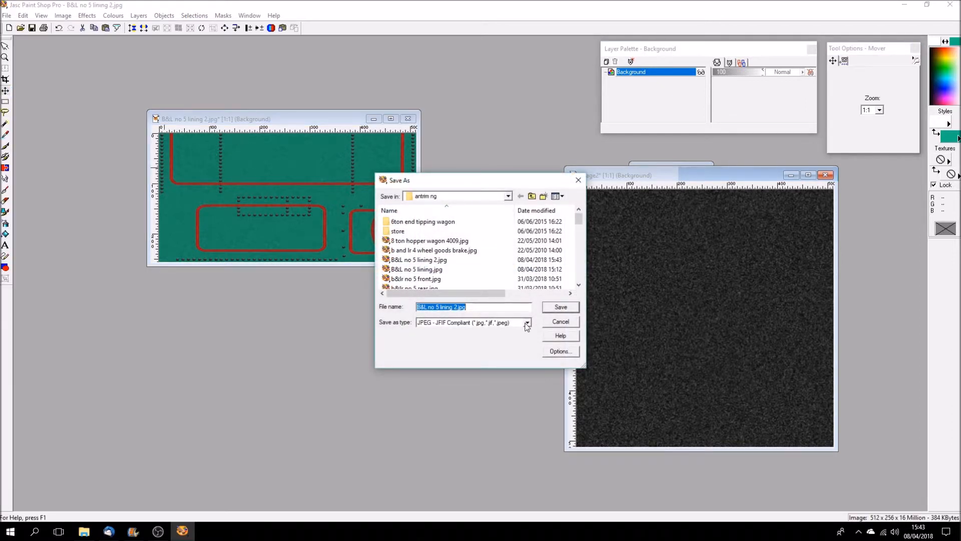
click(527, 323)
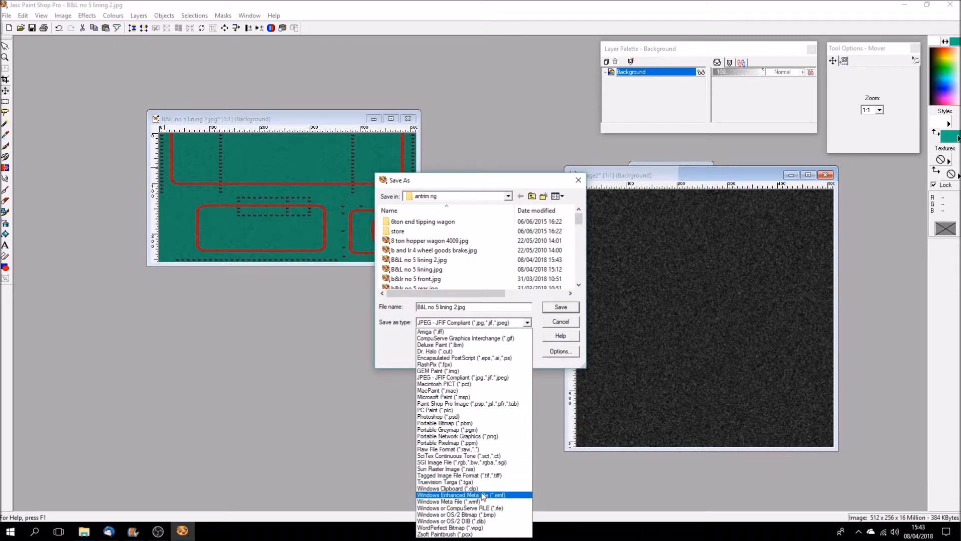
click(473, 482)
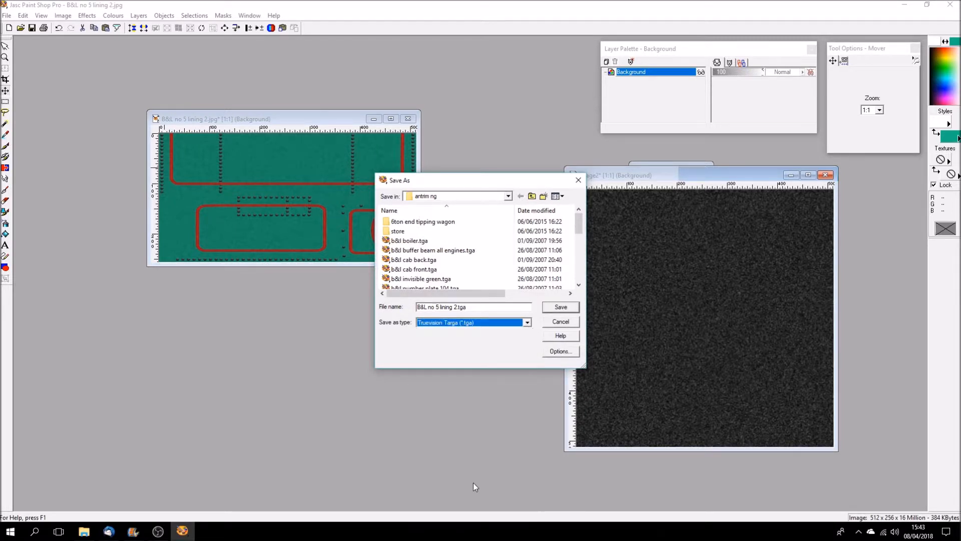
click(569, 352)
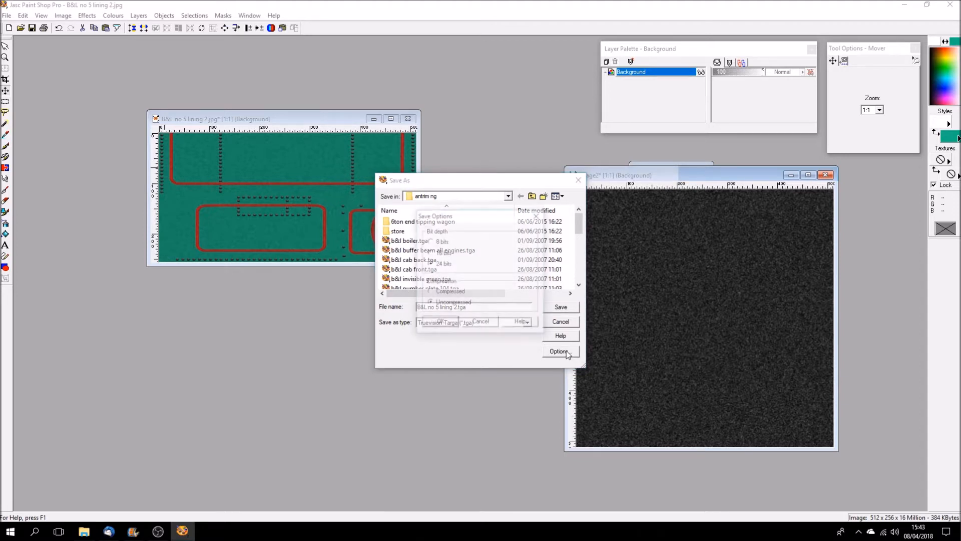
click(440, 322)
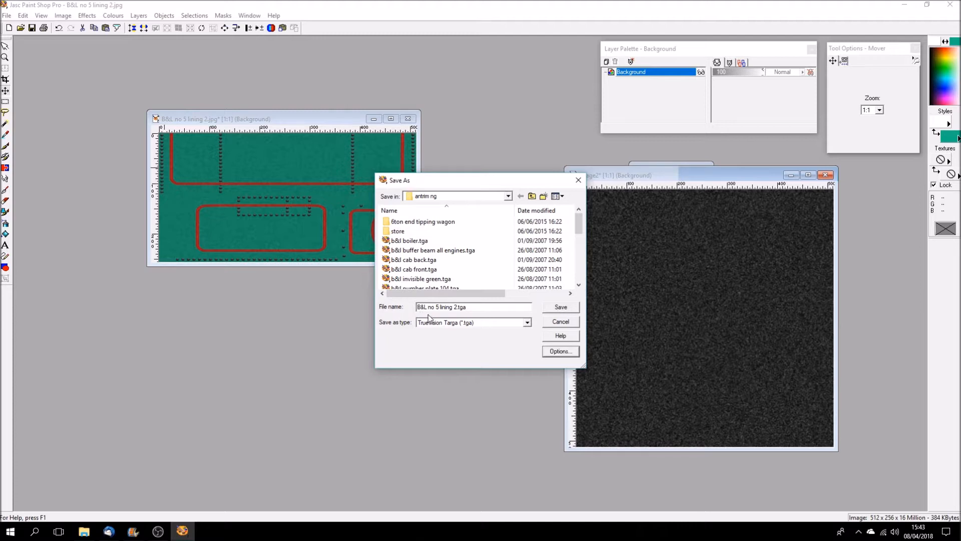
click(566, 310)
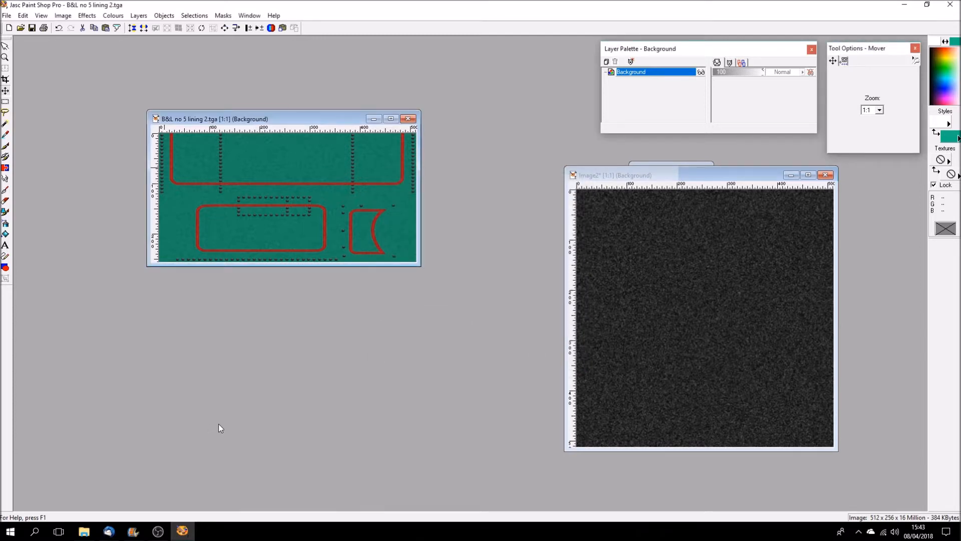
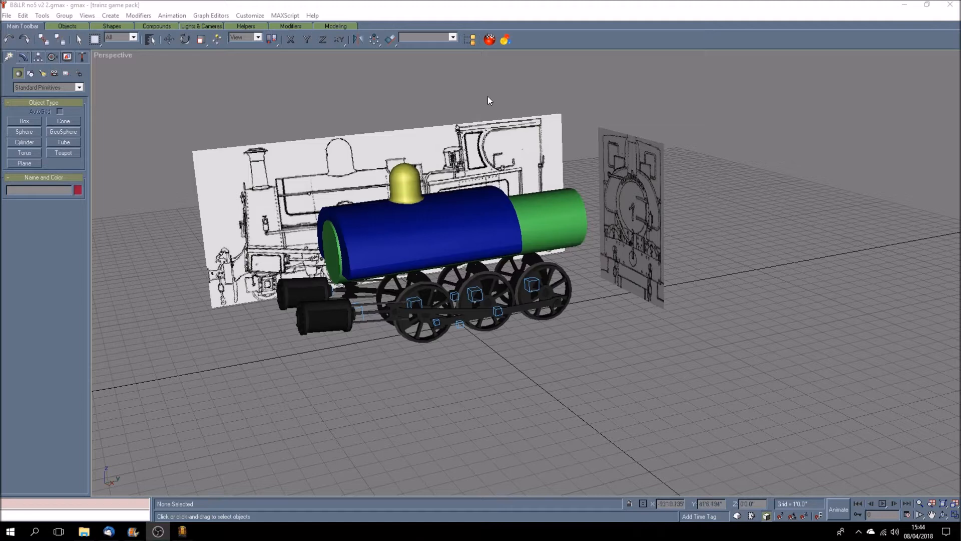
Open the Material Navigator, hide the maps in its list, and bring up the Material Editor.
click(506, 42)
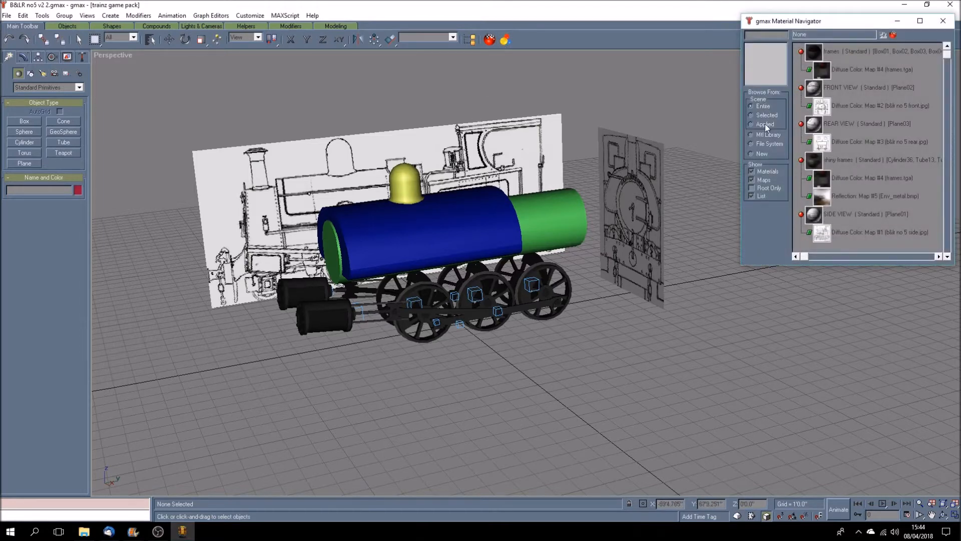
click(753, 179)
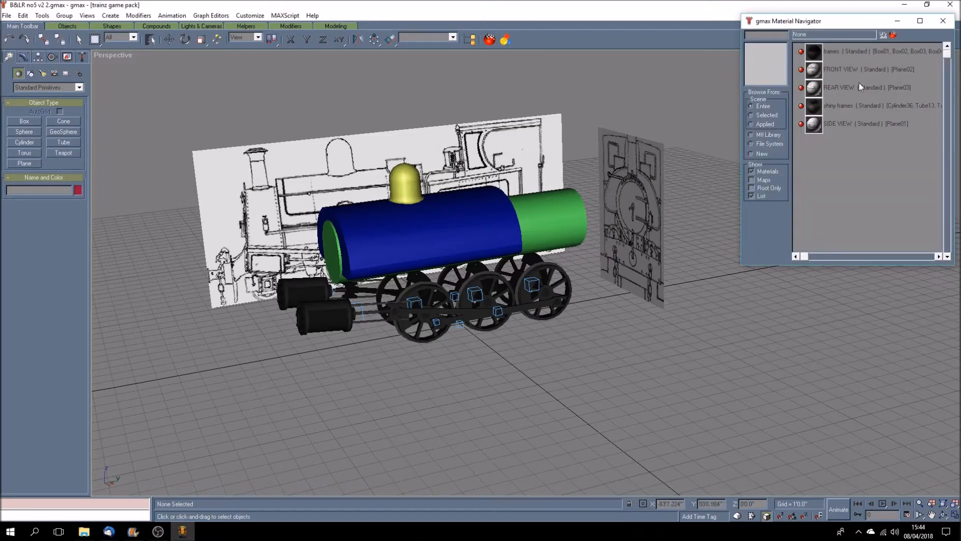
click(893, 35)
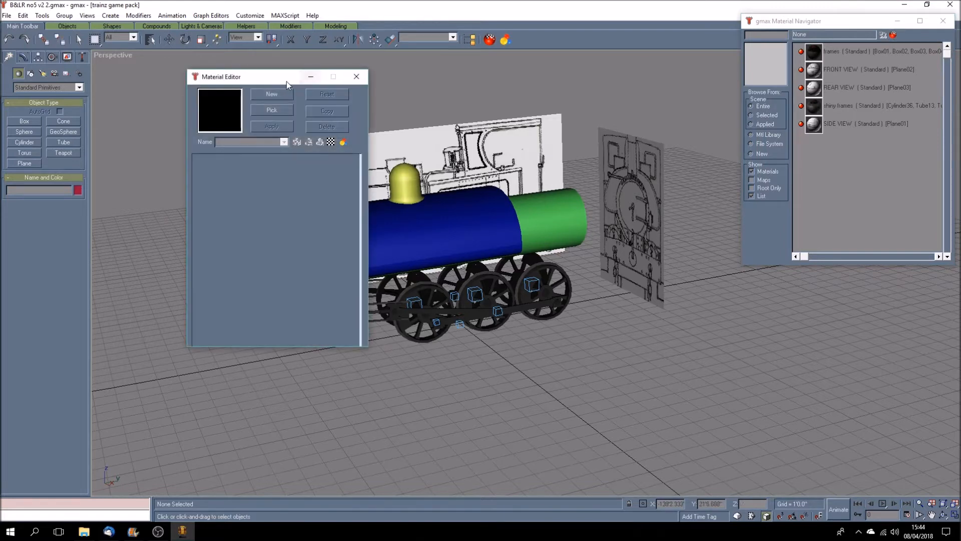
Create a new Standard material and name it lining.
click(267, 96)
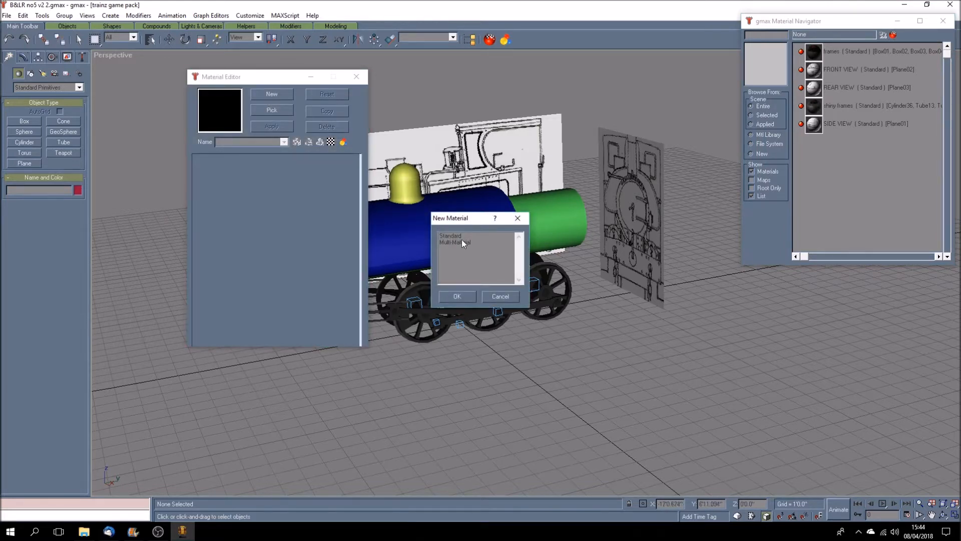
click(457, 297)
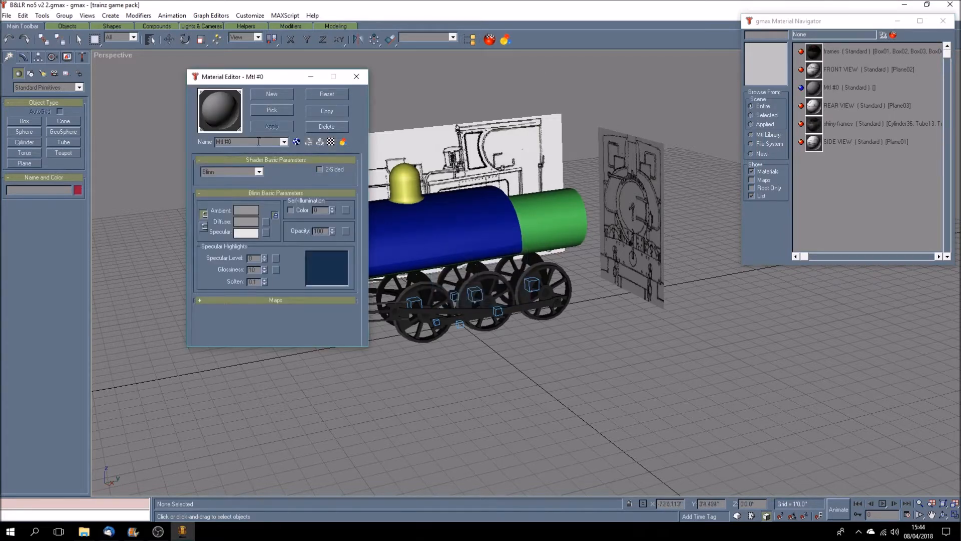
drag(233, 142, 190, 138)
text(ling)
key(BackSpace)
text(ing)
Assign the bitmap B&L no 5 lining 2.tga as the lining material's diffuse color map and close the Material Editor.
click(286, 301)
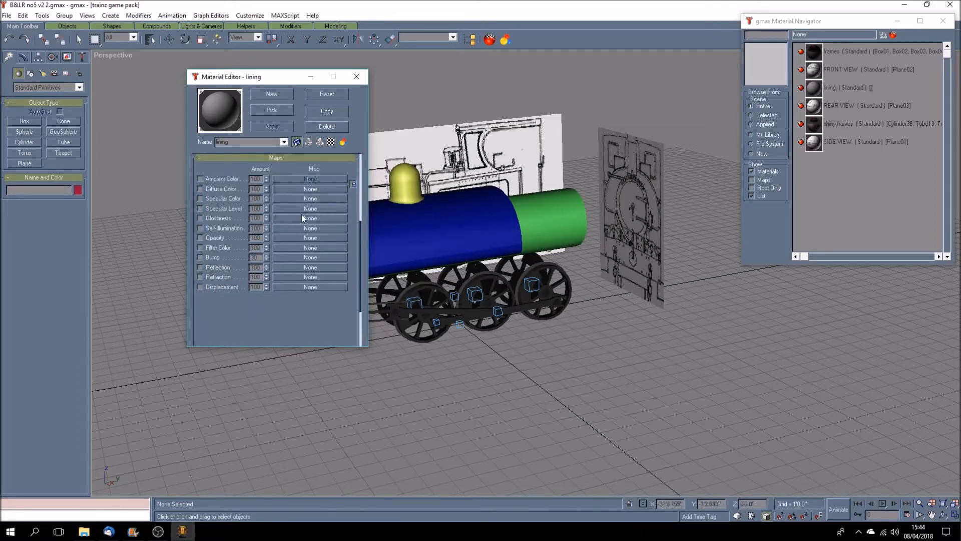
click(310, 189)
double_click(492, 150)
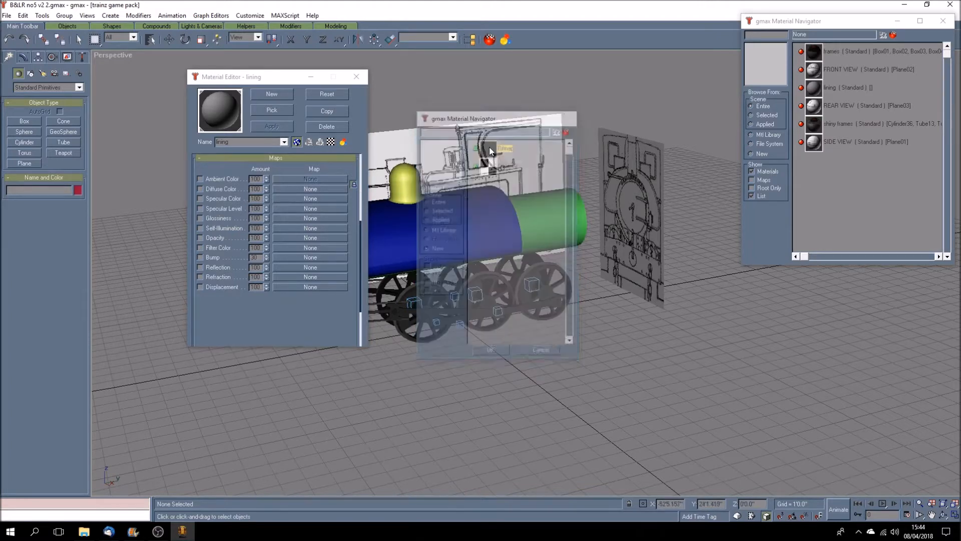
drag(206, 75, 207, 81)
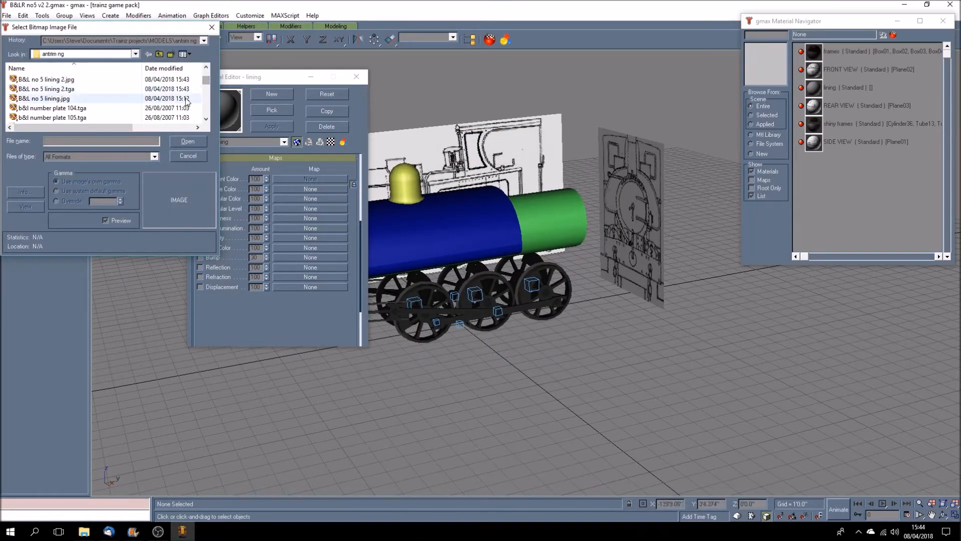
click(74, 90)
mouse_move(104, 128)
mouse_down()
mouse_move(166, 136)
mouse_move(89, 134)
mouse_up()
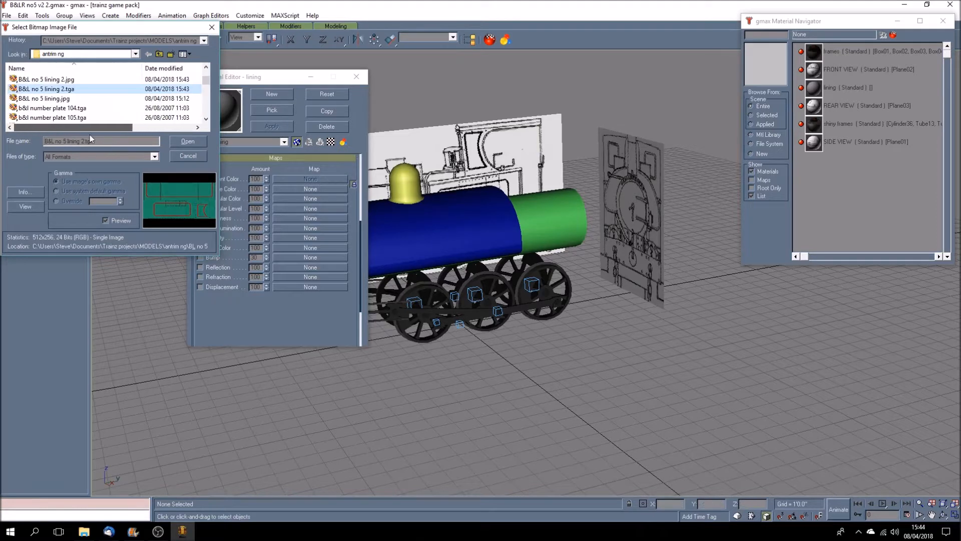
click(188, 141)
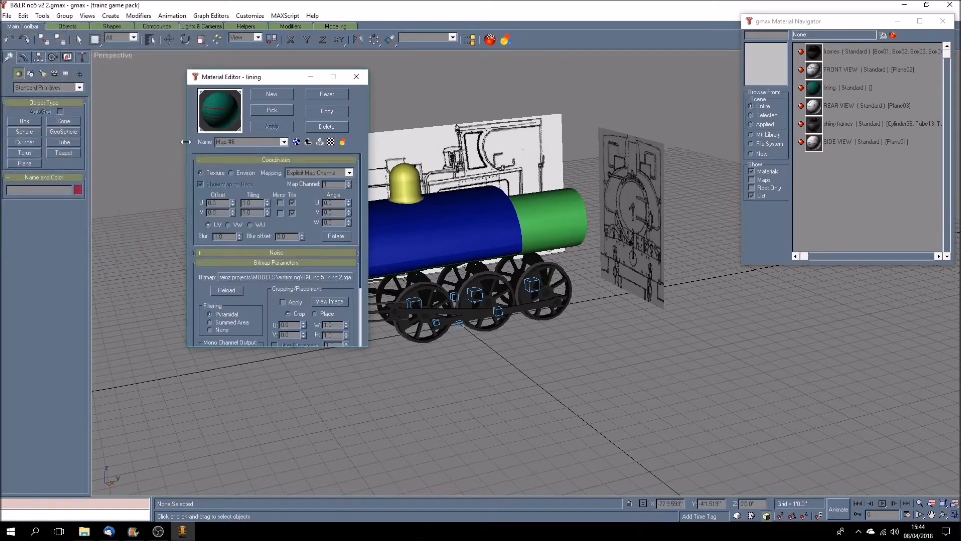
click(356, 77)
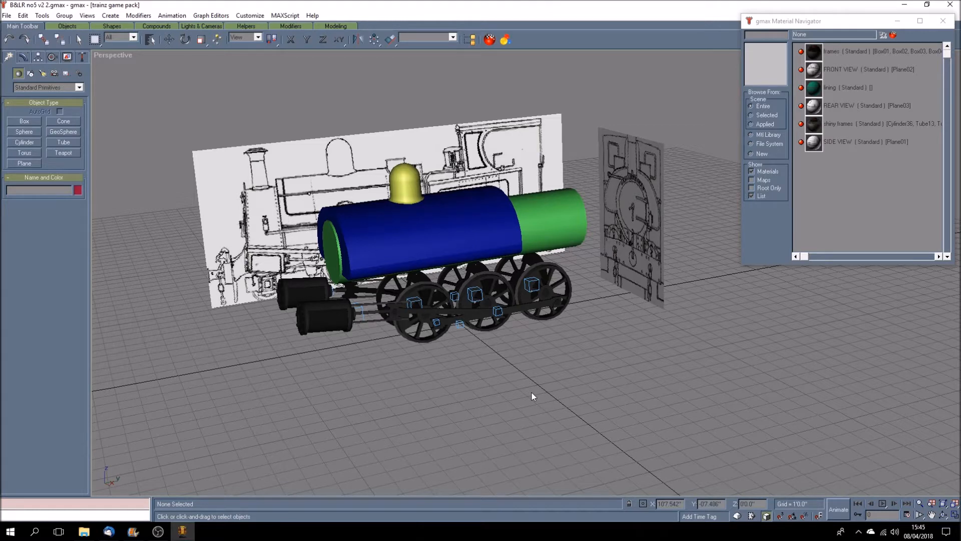
Apply the lining material to the blue saddle tank over the boiler.
click(368, 234)
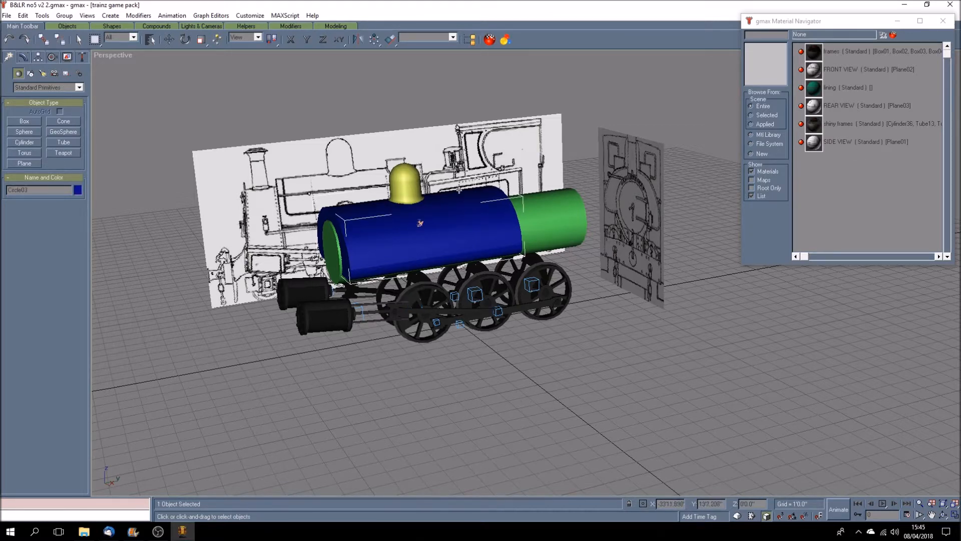
click(841, 90)
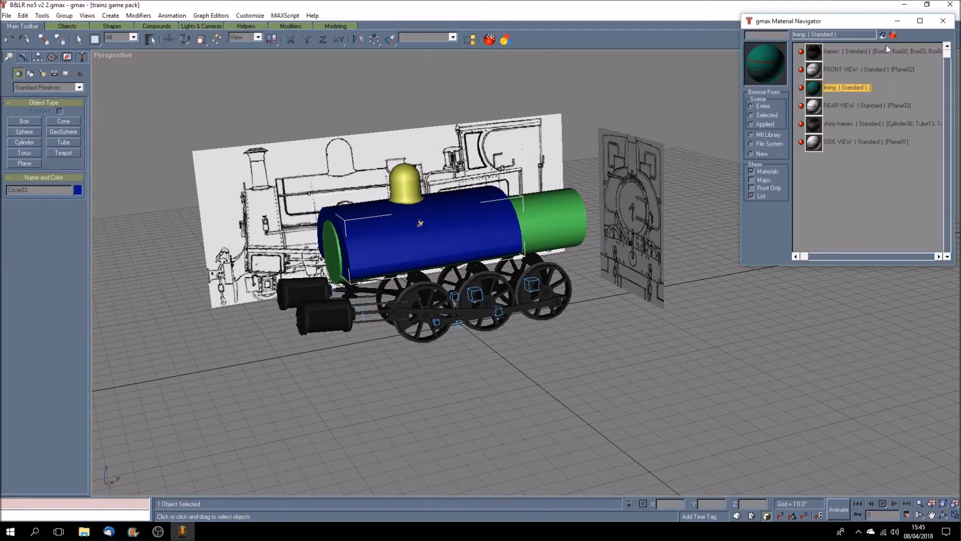
click(883, 36)
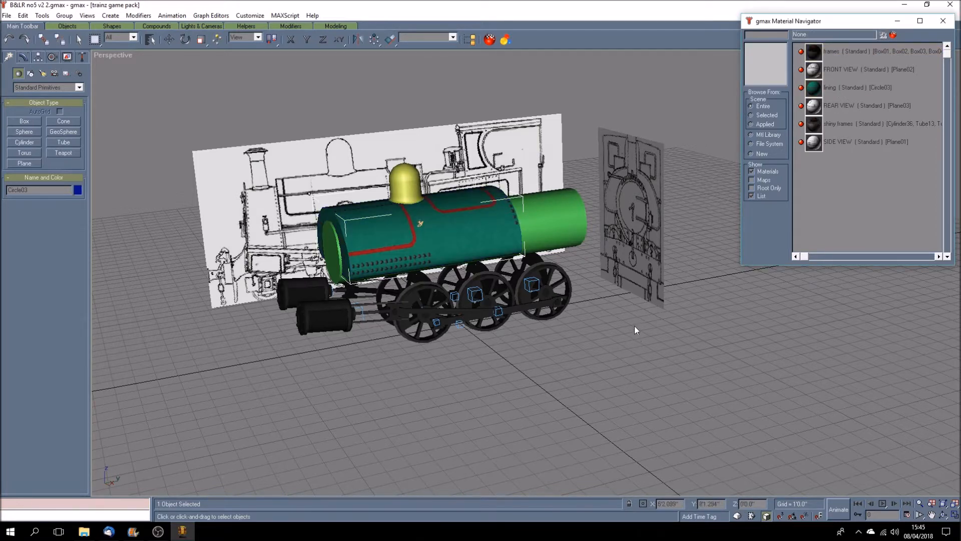
Check the lining on the tank from several angles and hide every object except the tank.
click(942, 514)
drag(412, 288, 483, 283)
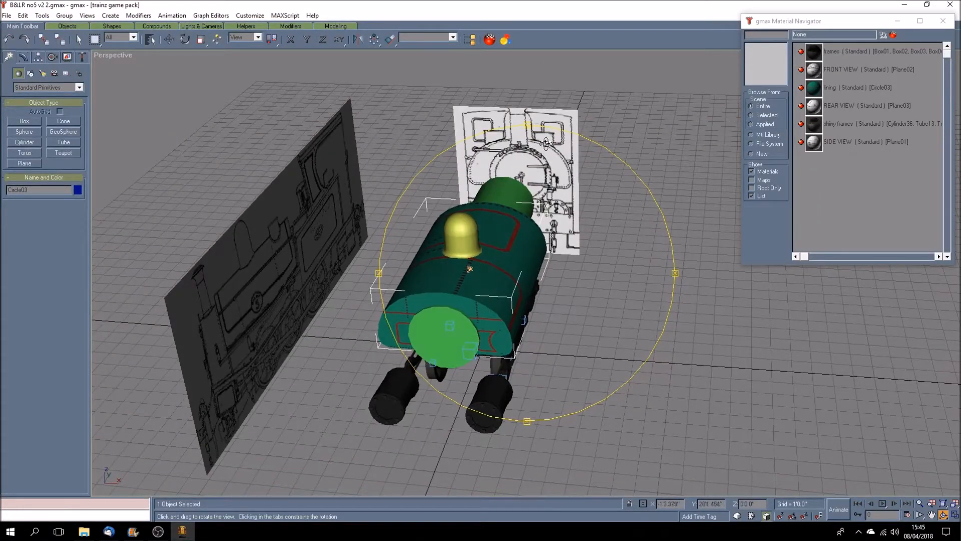
drag(561, 357, 549, 338)
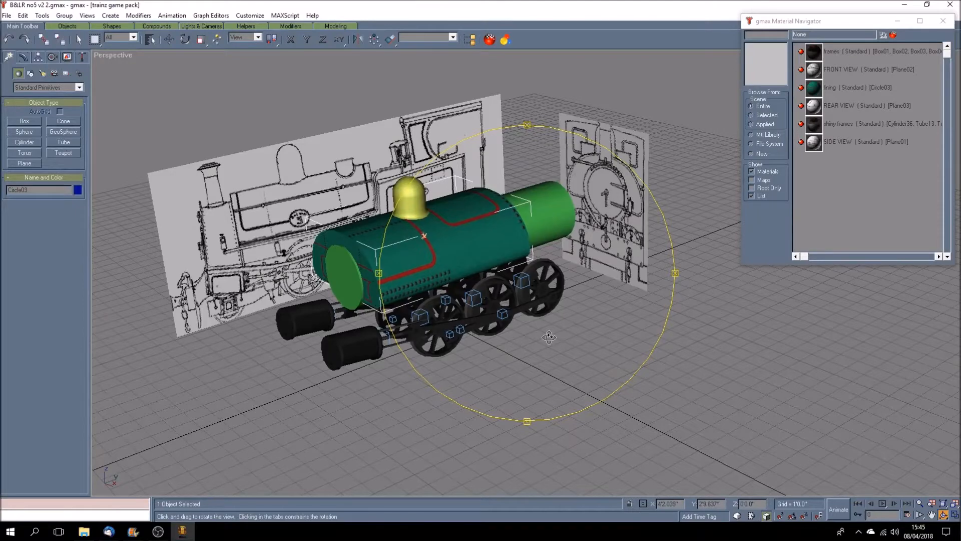
mouse_move(477, 337)
mouse_down()
mouse_move(454, 334)
mouse_move(464, 336)
mouse_up()
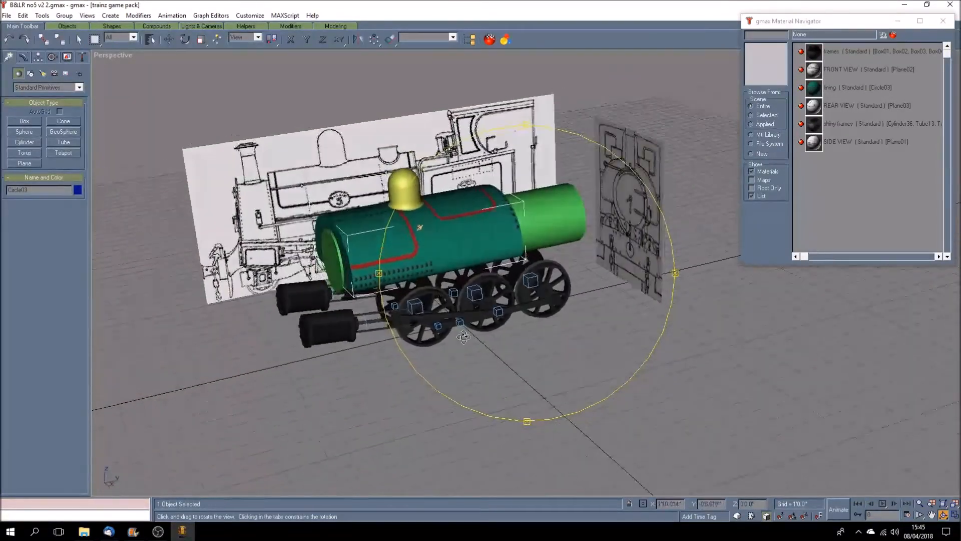
click(67, 57)
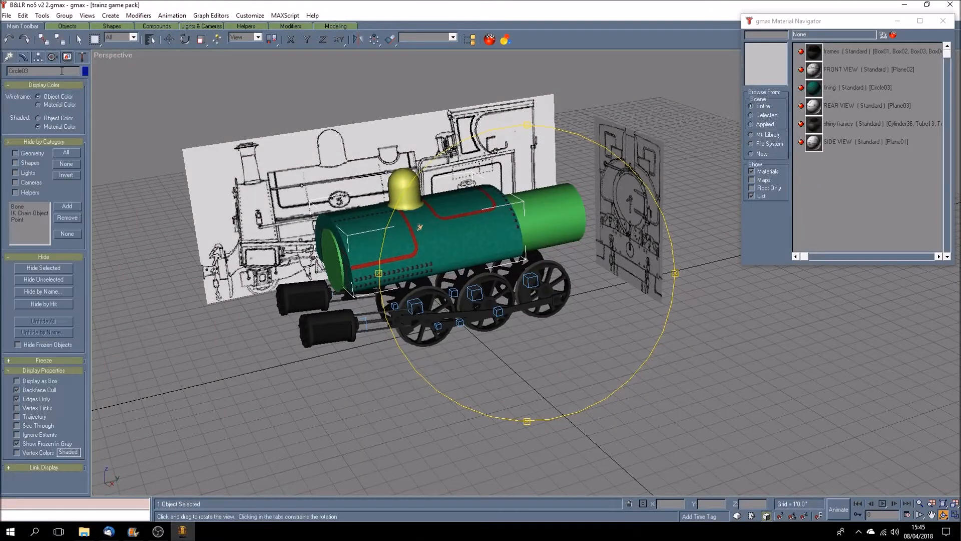
click(53, 281)
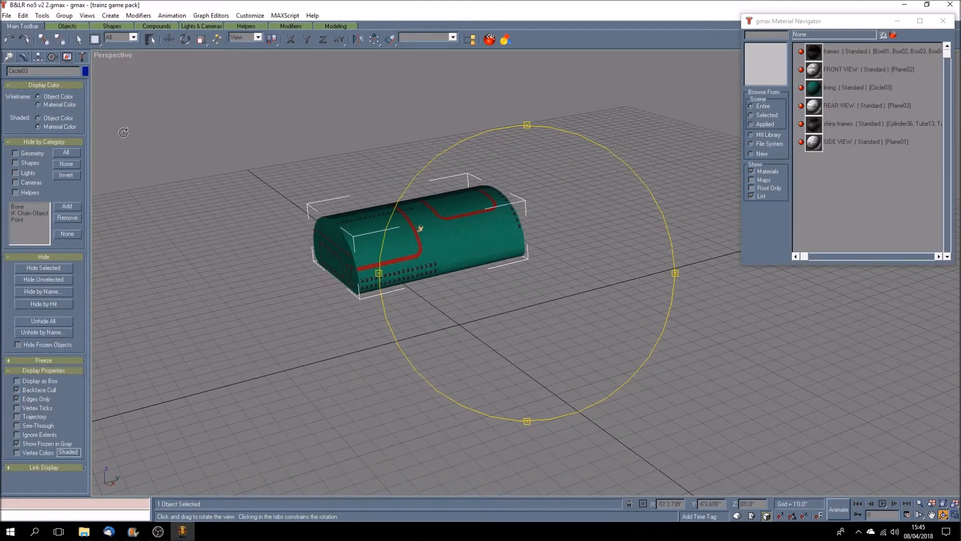
Collapse the tank's modifier stack and convert it to an Editable Poly.
click(23, 57)
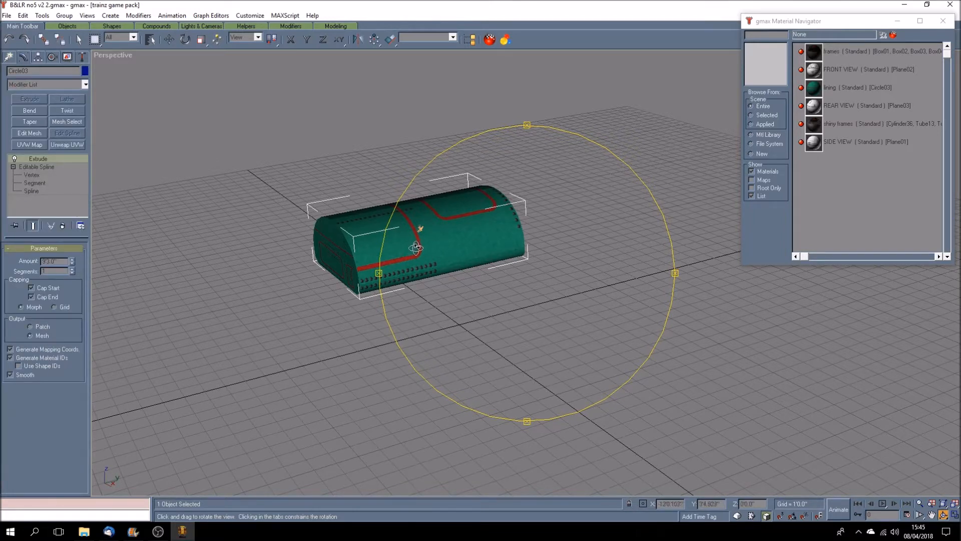
right_click(53, 160)
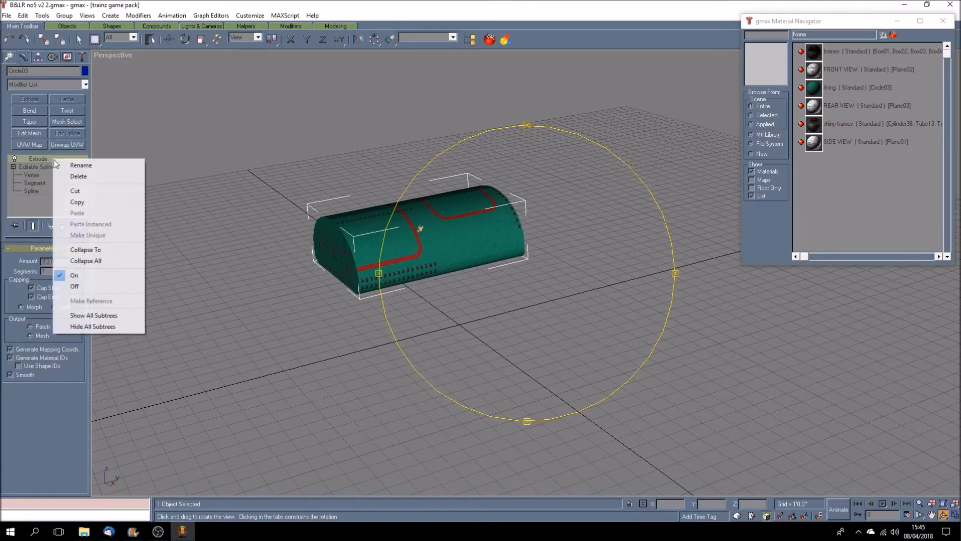
click(121, 262)
right_click(53, 160)
click(114, 232)
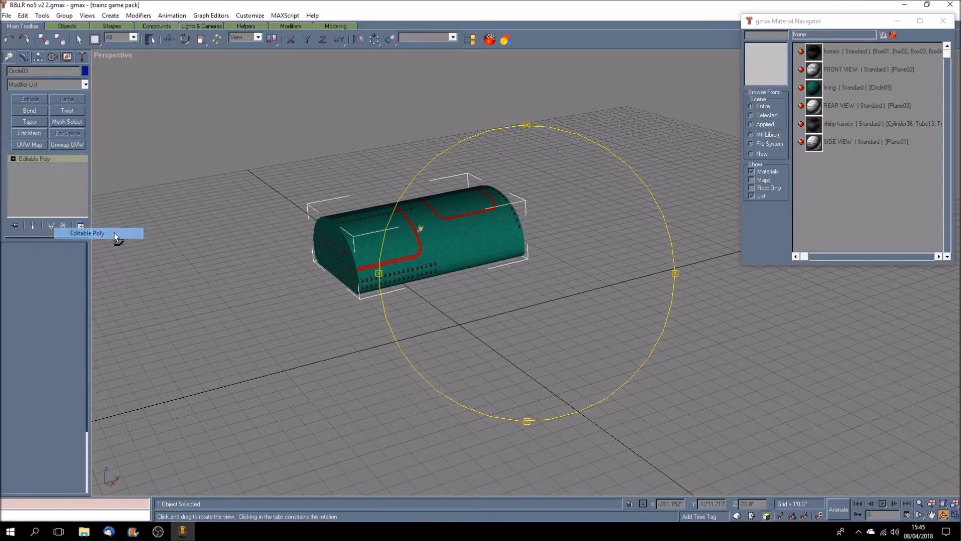
Add an Unwrap UVW modifier to the tank, select its front end face, and show only that face in the UVW editor.
click(67, 144)
click(23, 158)
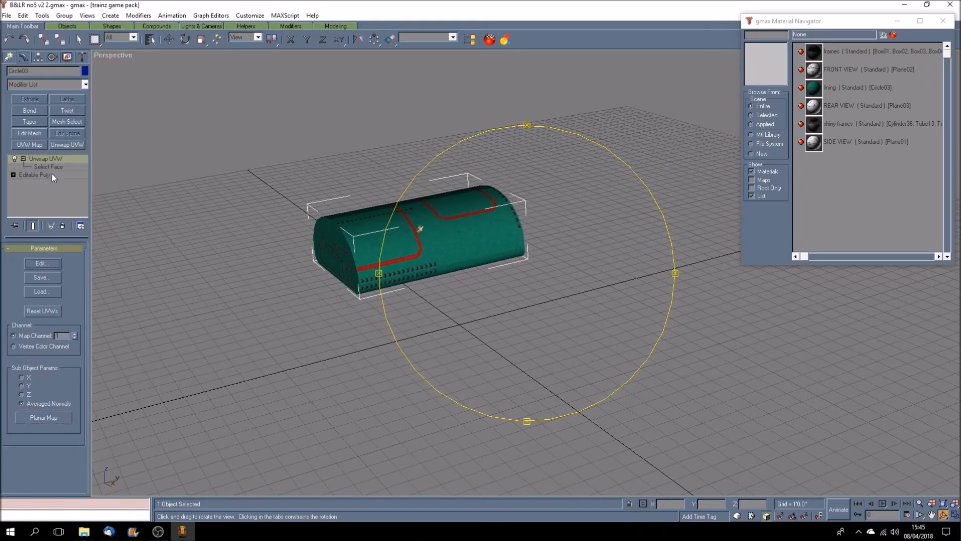
click(49, 166)
click(328, 254)
click(42, 263)
click(367, 143)
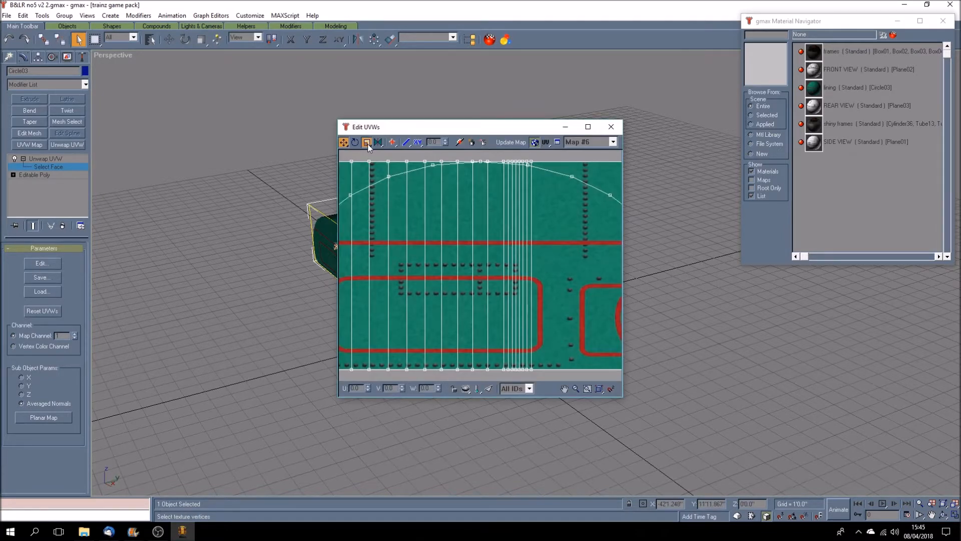
click(568, 388)
scroll(485, 318, down, 5)
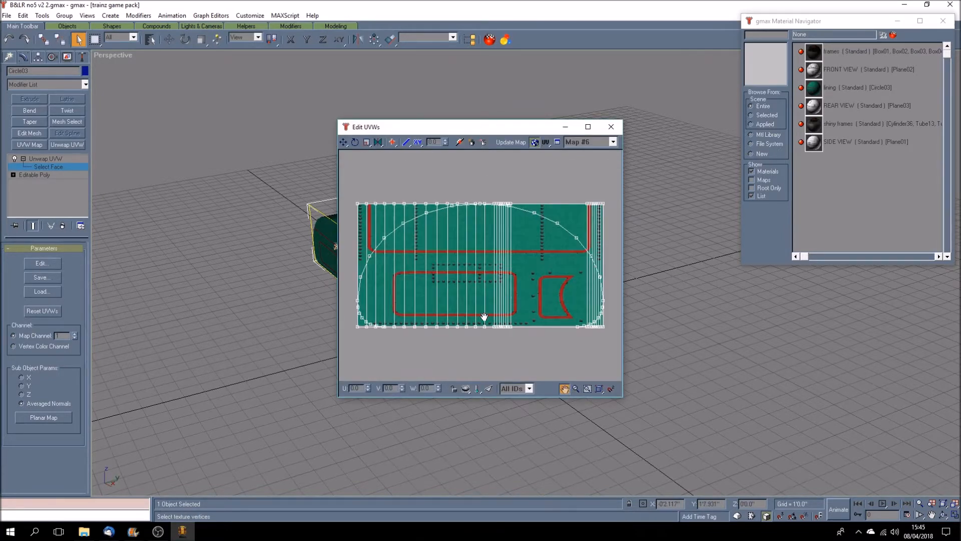
click(489, 389)
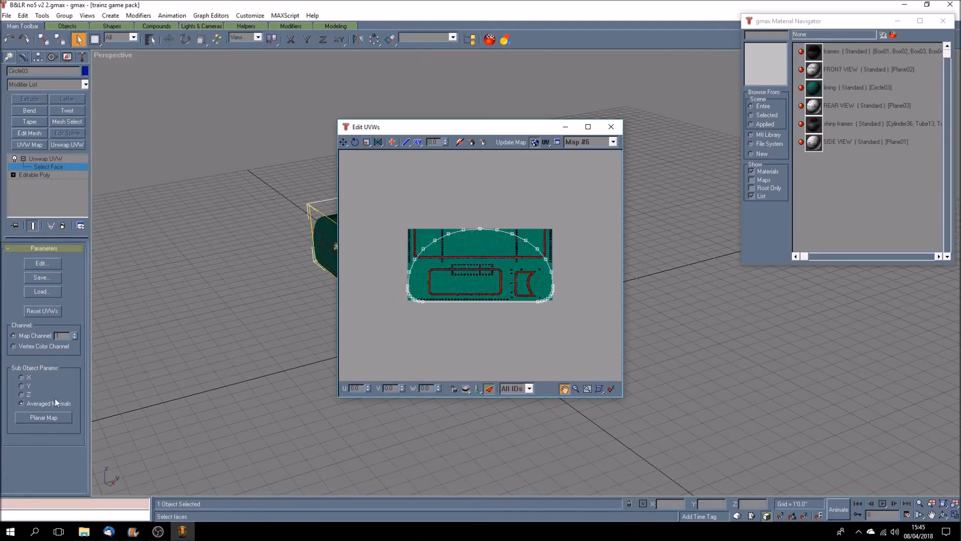
Planar-map the front end face using averaged normals and fit its shrunken UVs inside the plain green area of the upper panel.
click(58, 418)
click(366, 141)
drag(500, 232, 428, 256)
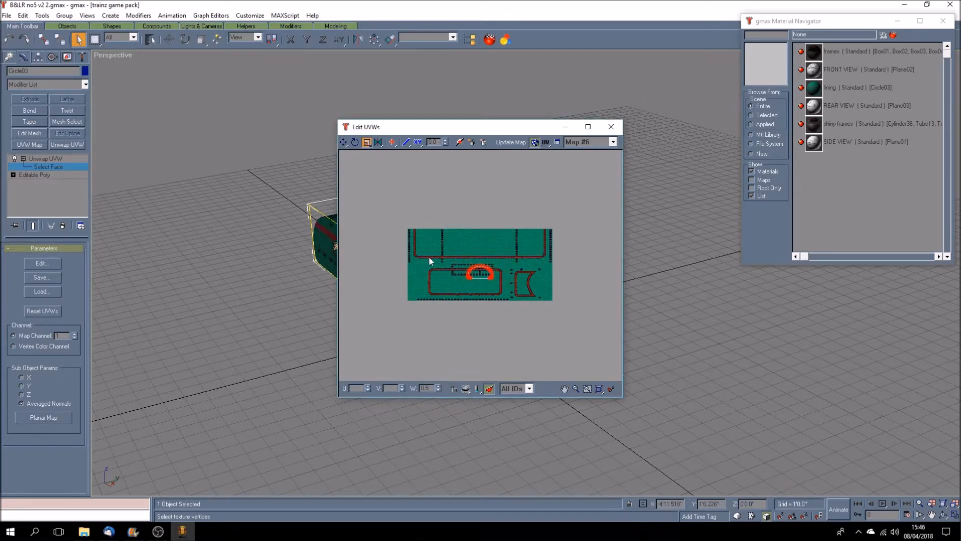
drag(487, 277, 488, 248)
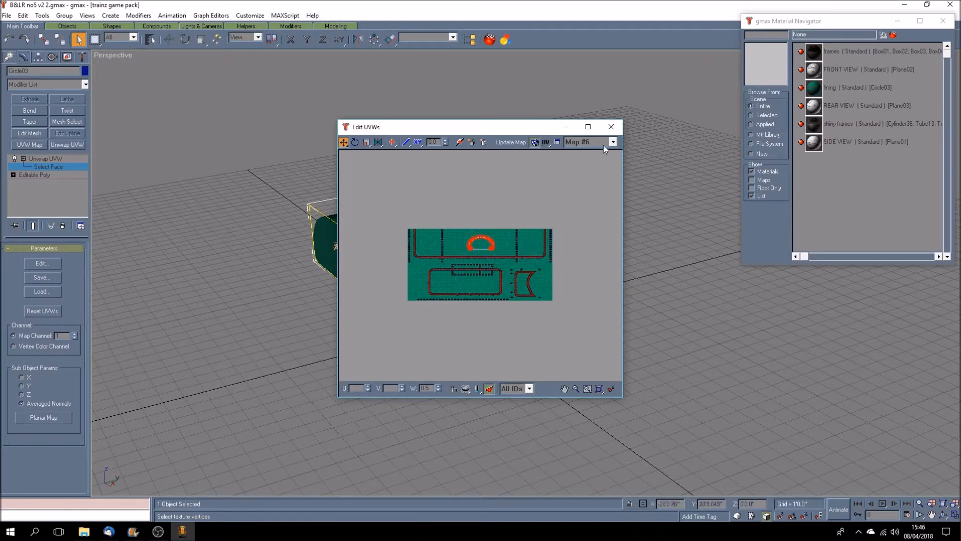
Planar-map the tank's rear end face and fit its shrunken UVs inside the plain green area of the upper panel.
drag(474, 127, 820, 122)
click(943, 514)
drag(476, 334, 365, 324)
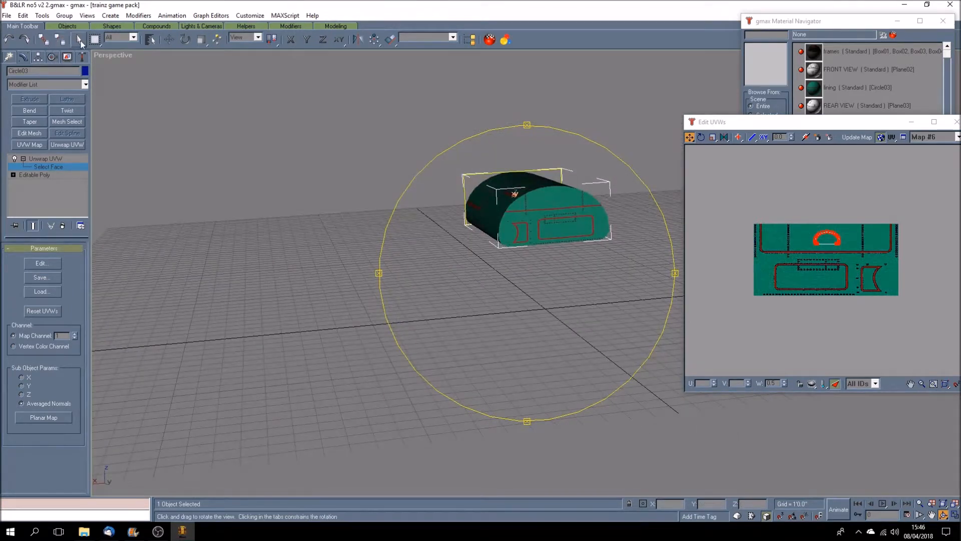
click(78, 39)
click(557, 210)
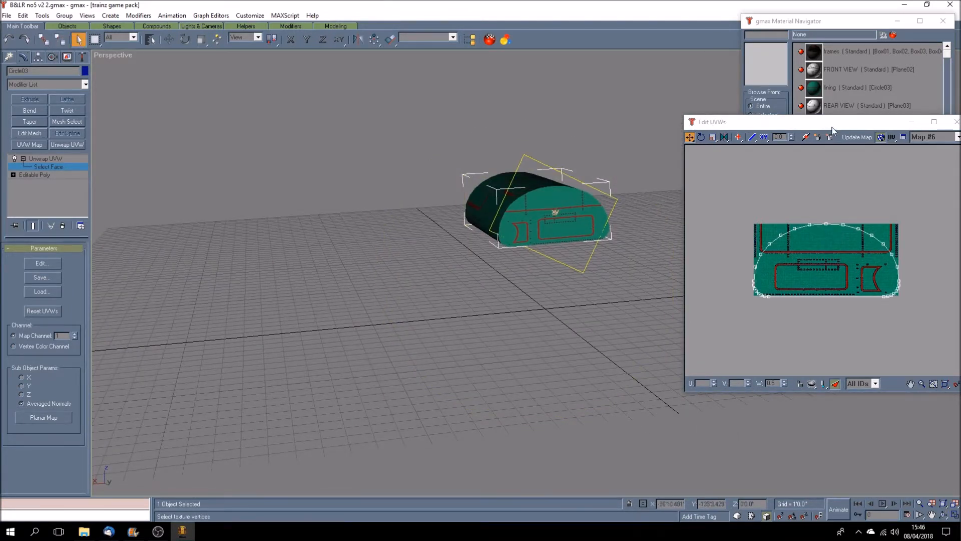
drag(833, 128, 663, 145)
click(43, 418)
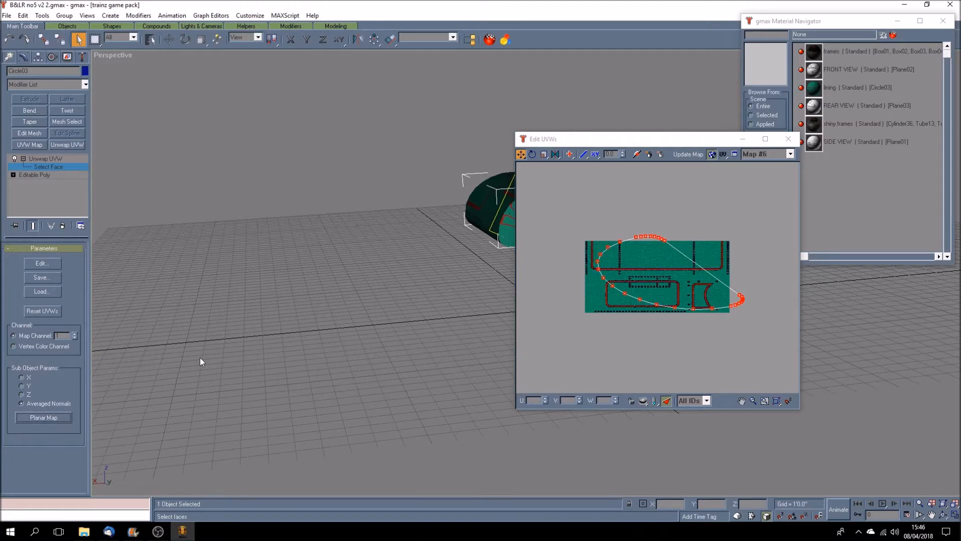
click(544, 154)
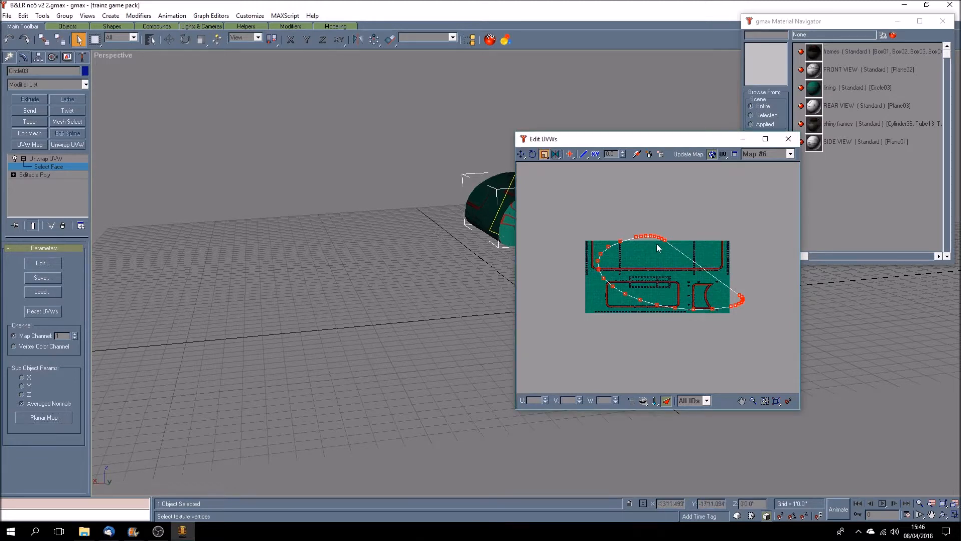
mouse_move(659, 238)
mouse_down()
mouse_move(663, 280)
mouse_move(653, 256)
mouse_up()
click(521, 154)
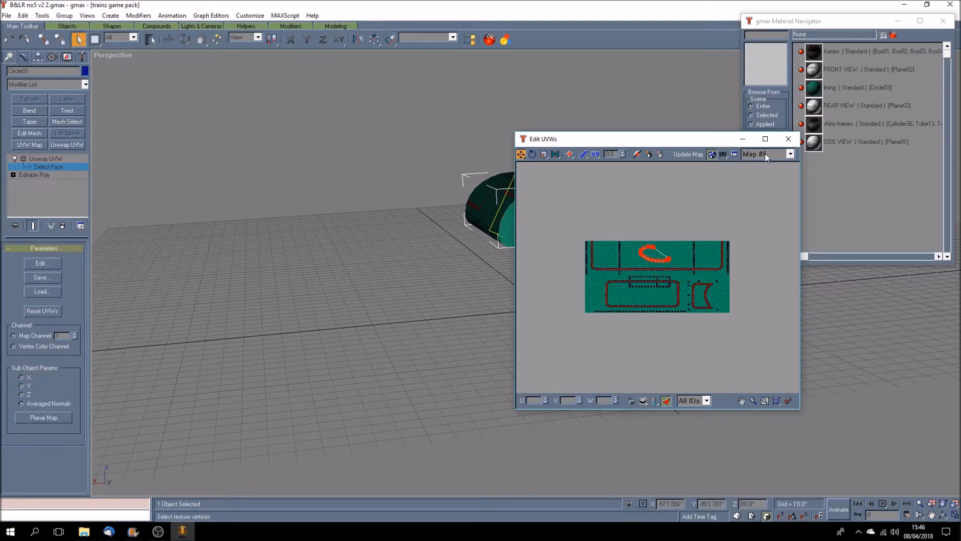
click(787, 139)
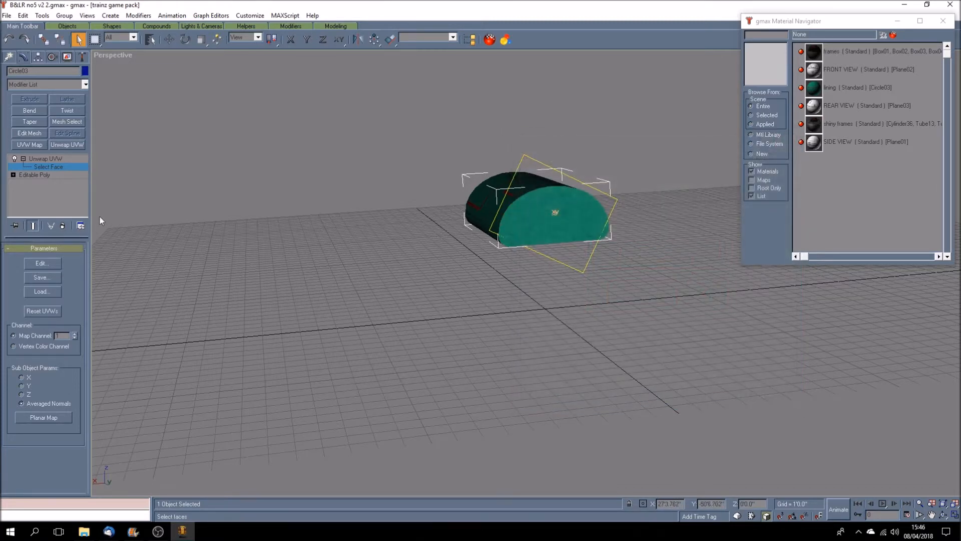
Reset the tank's transform with Reset XForm and collapse its modifier stack to an Editable Poly.
click(64, 159)
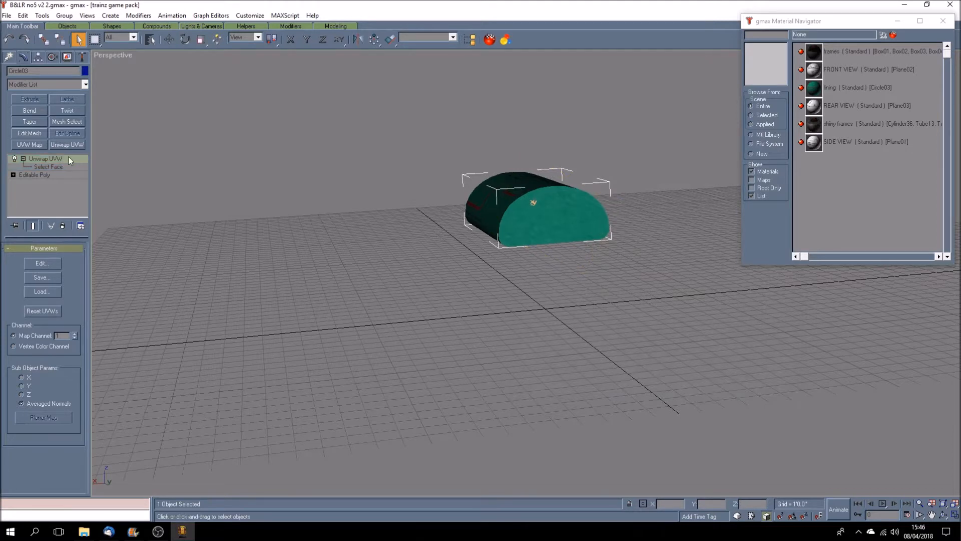
click(81, 57)
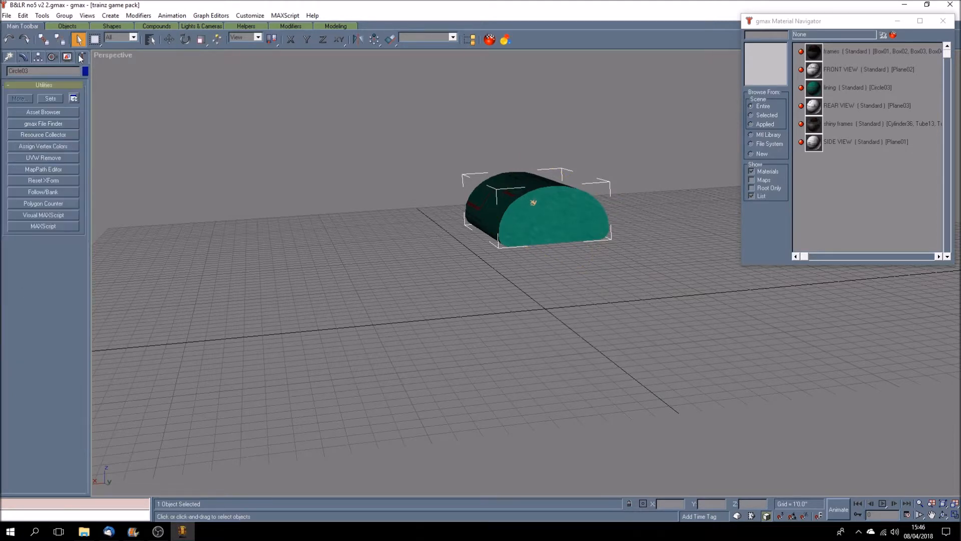
click(46, 181)
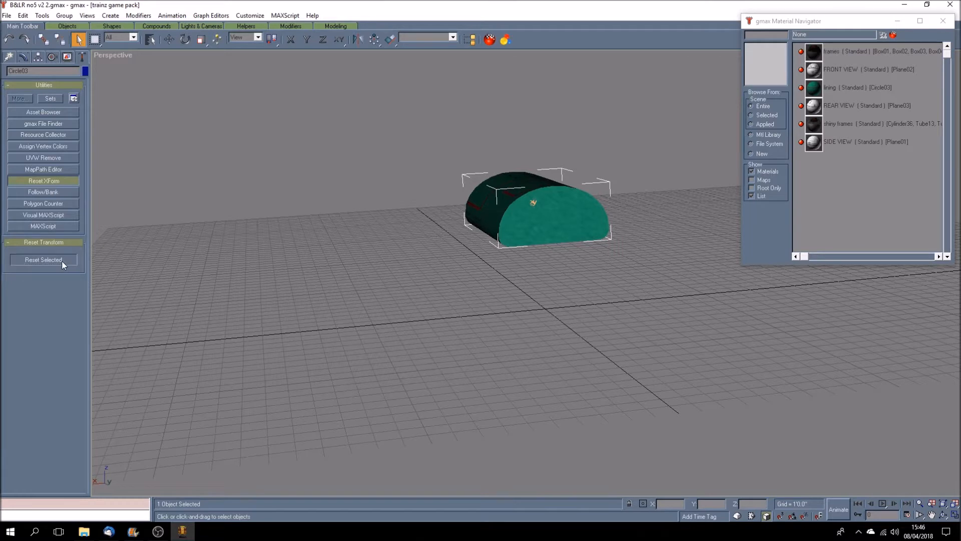
click(24, 57)
right_click(41, 158)
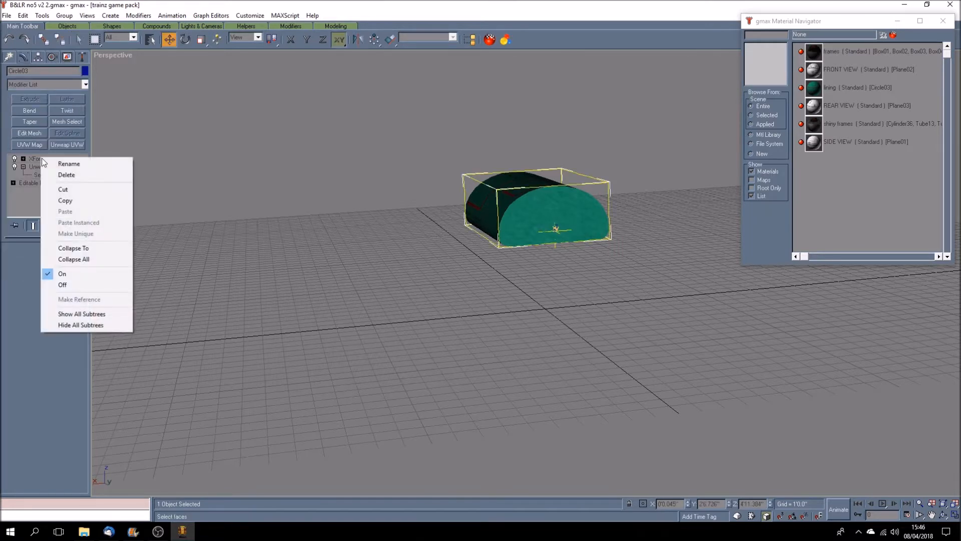
click(65, 249)
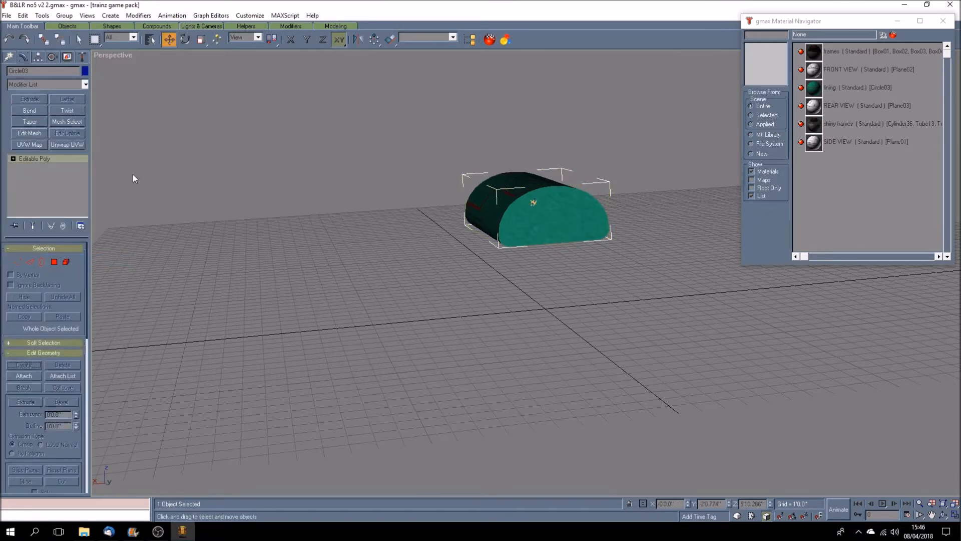
Add an Unwrap UVW modifier to the collapsed tank, select its end face, and isolate that face in the UVW editor.
click(68, 144)
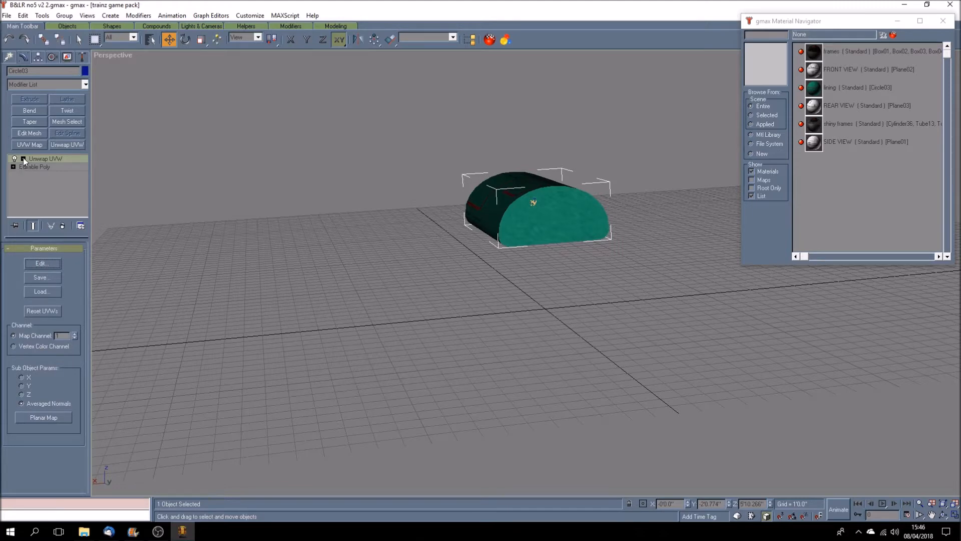
click(46, 168)
click(565, 233)
click(42, 263)
click(487, 388)
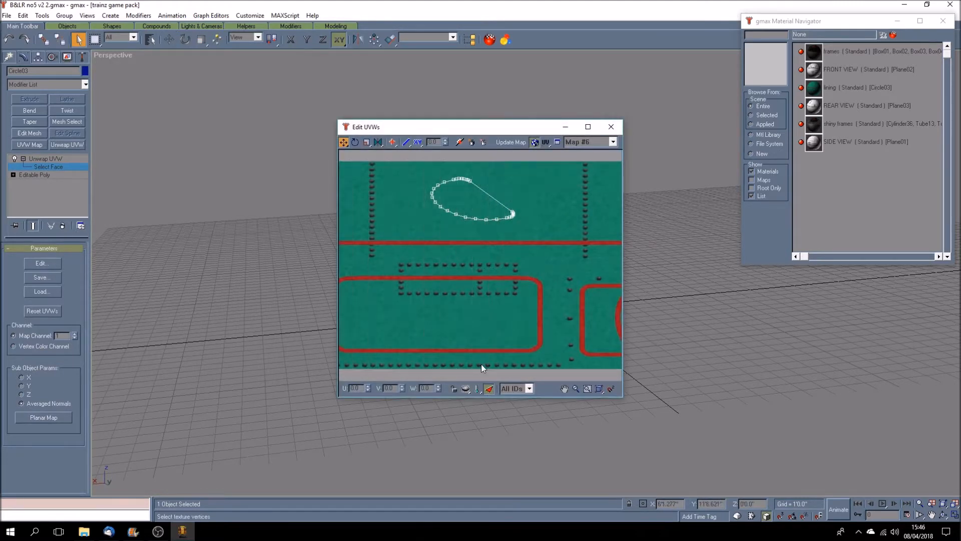
Planar-map the selected end face, shrink its UVs into the plain green area of the upper panel, and close the UVW editor.
scroll(467, 294, down, 3)
click(59, 418)
click(366, 141)
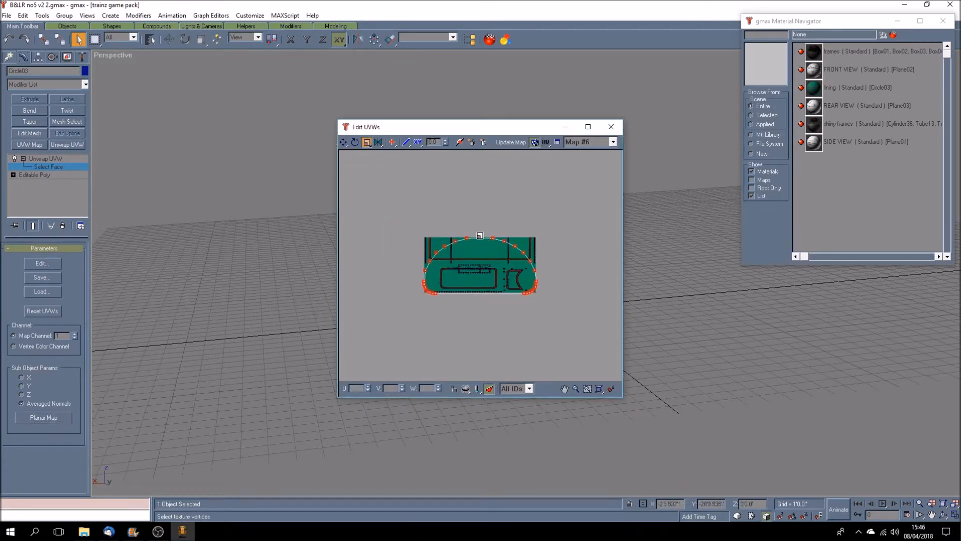
drag(481, 236, 526, 393)
click(344, 142)
drag(496, 275, 495, 252)
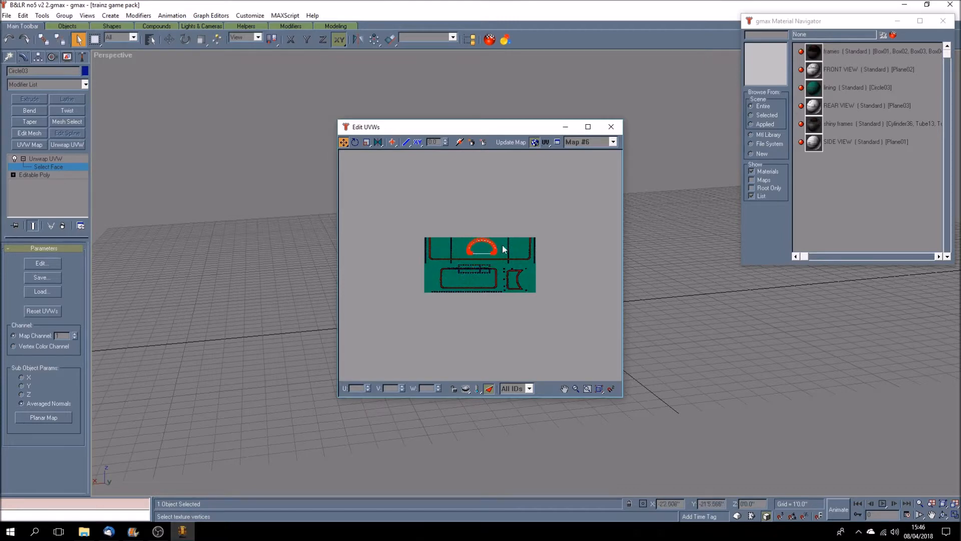
click(610, 127)
Switch the view to wireframe and select the underside and narrow faces along the tank's lower edge.
click(943, 514)
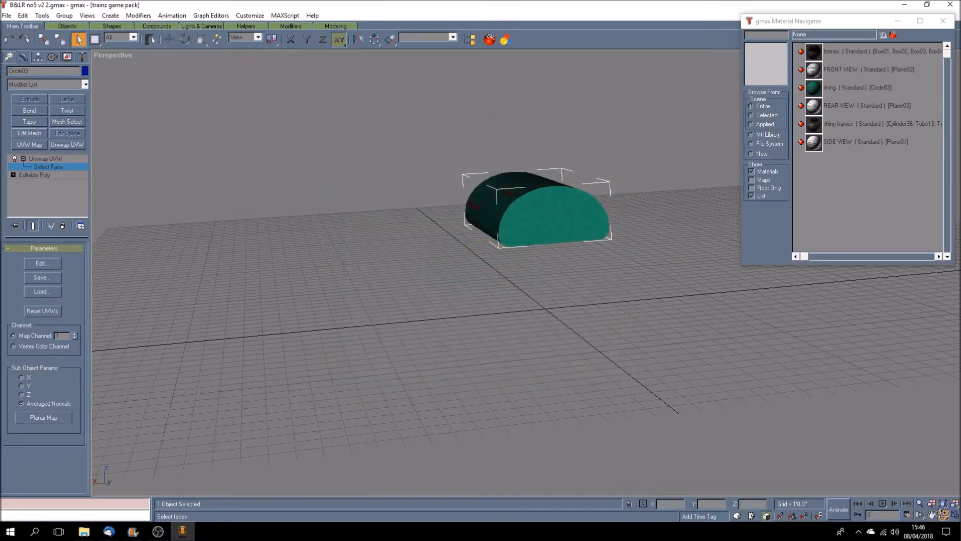
drag(503, 301, 517, 287)
click(78, 39)
click(416, 269)
click(943, 515)
drag(538, 332, 488, 337)
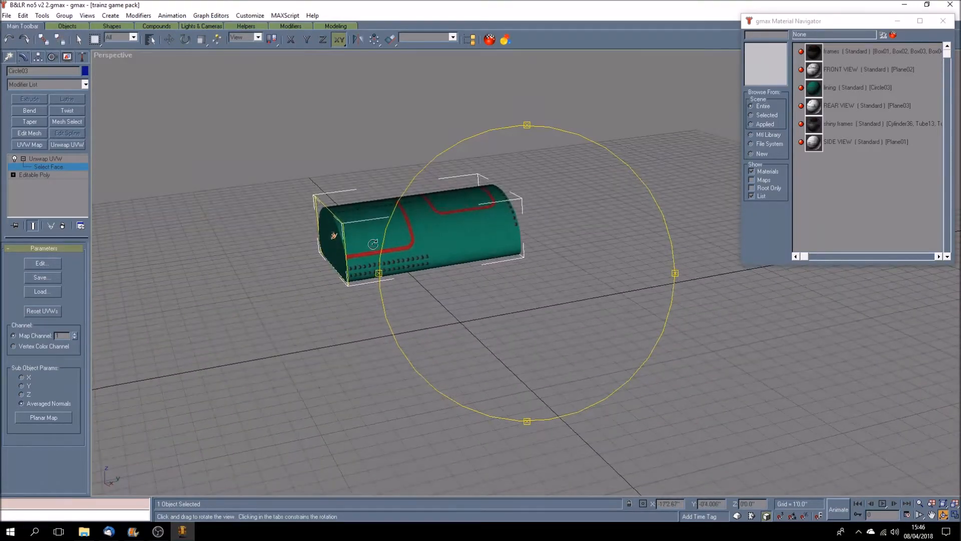
drag(470, 317, 479, 310)
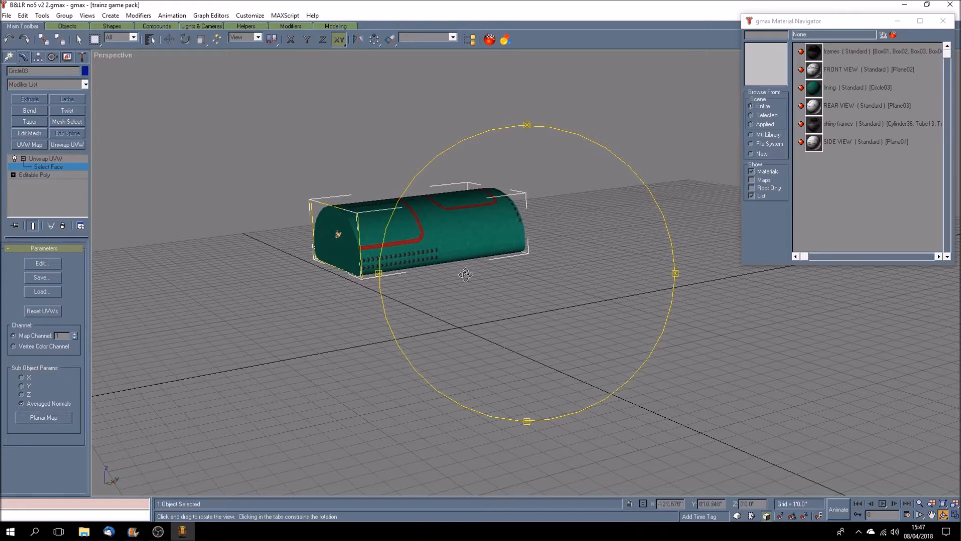
click(79, 40)
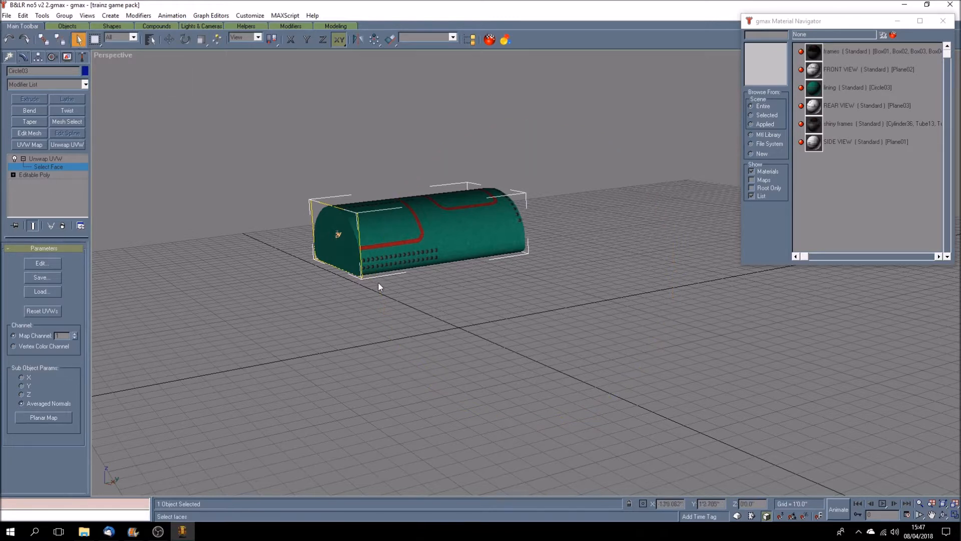
right_click(124, 53)
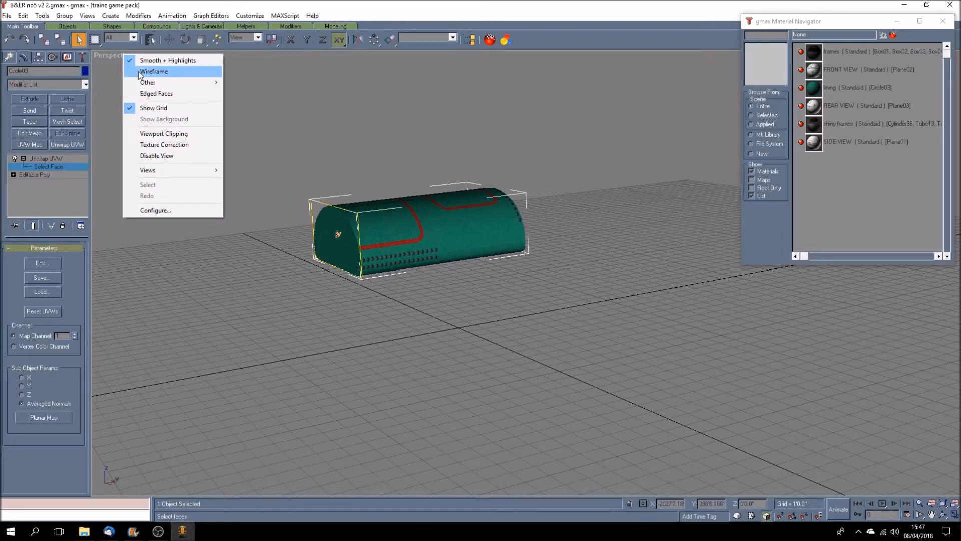
click(139, 71)
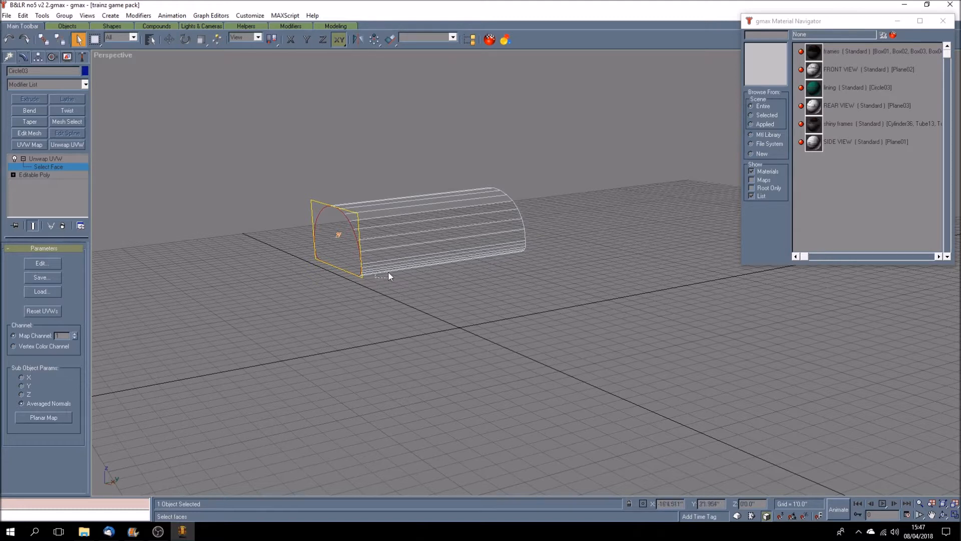
drag(391, 266, 391, 266)
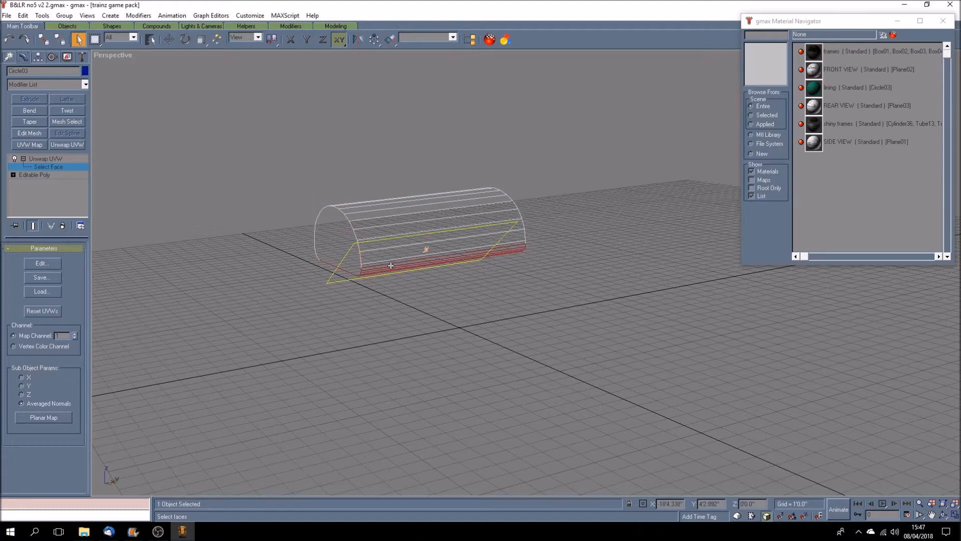
Restore the shaded display, planar-map the selected lower faces, and shrink their UVs into the plain green area of the upper panel.
click(42, 264)
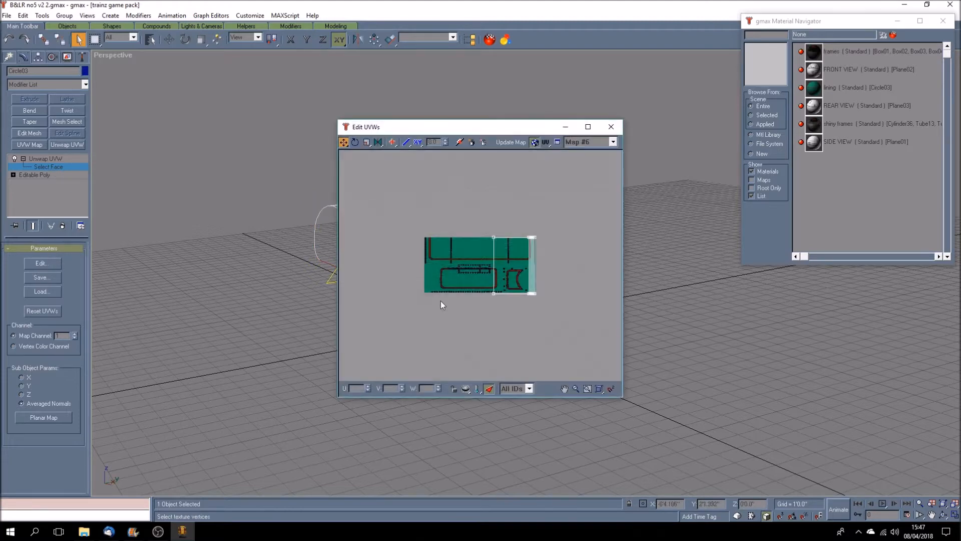
drag(481, 131, 653, 132)
right_click(121, 55)
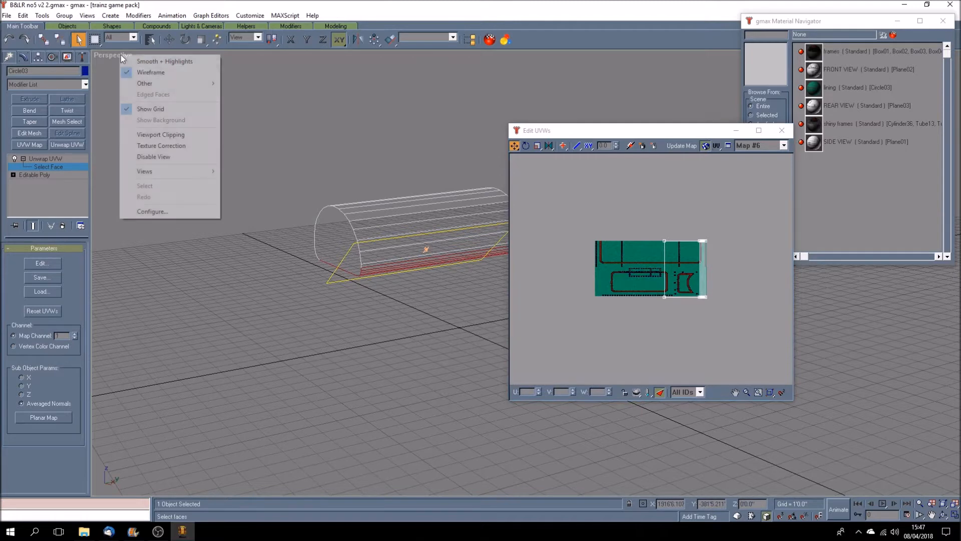
click(128, 59)
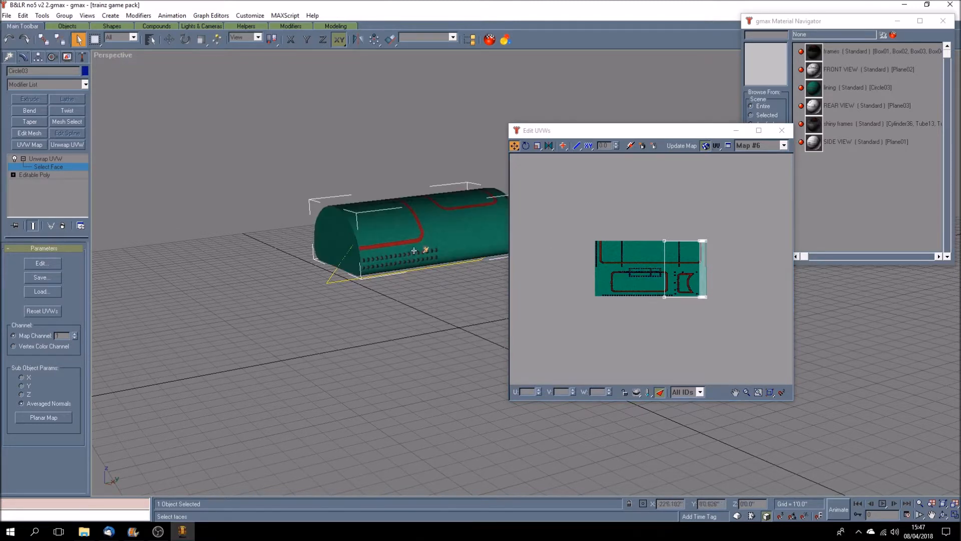
click(55, 417)
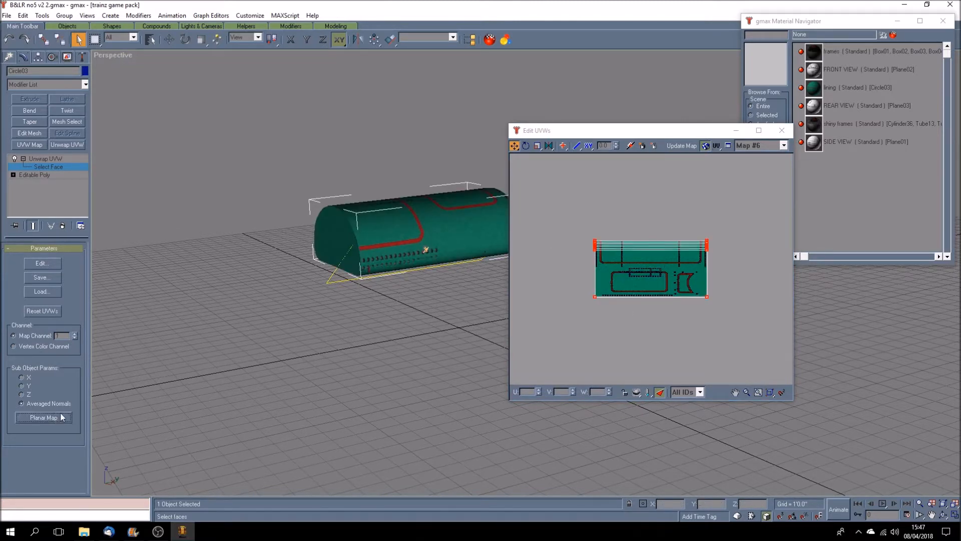
click(539, 146)
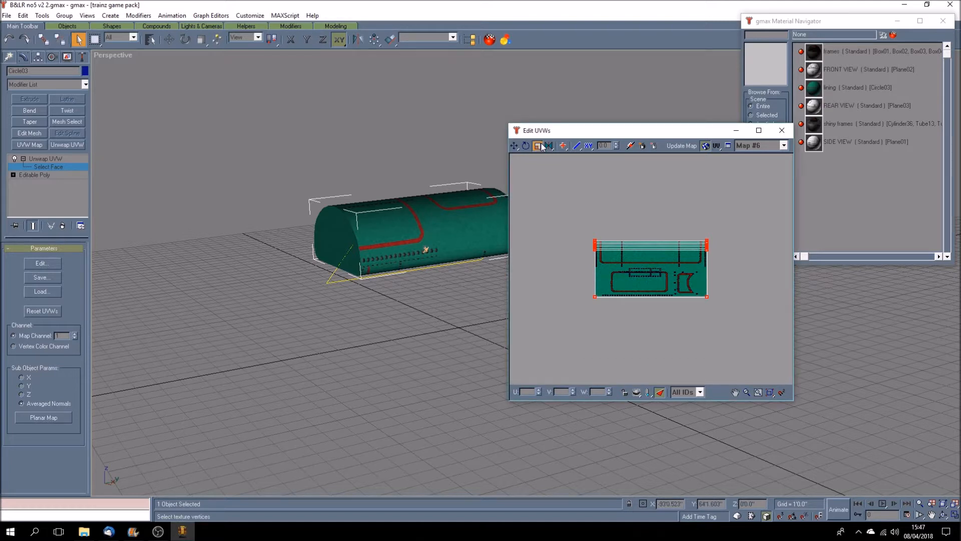
drag(595, 241, 681, 391)
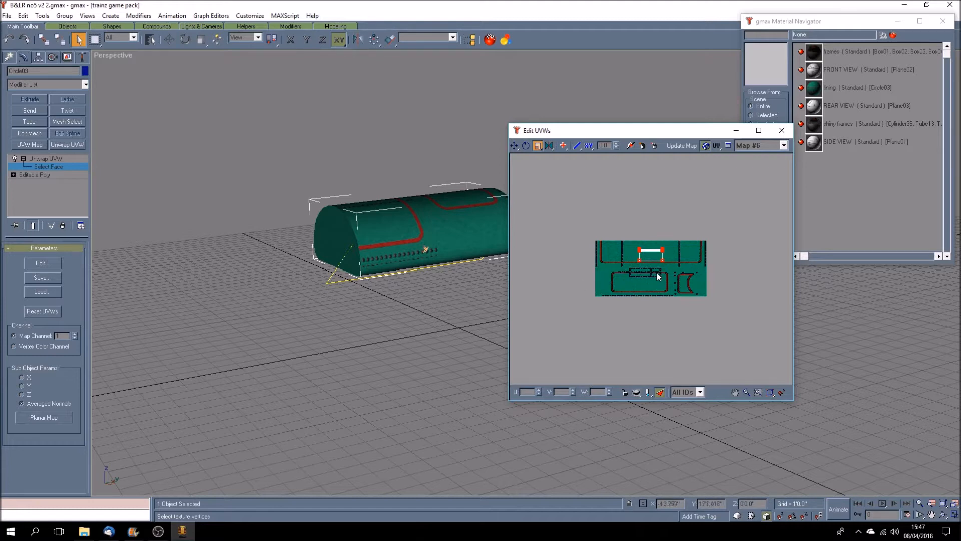
scroll(652, 284, up, 5)
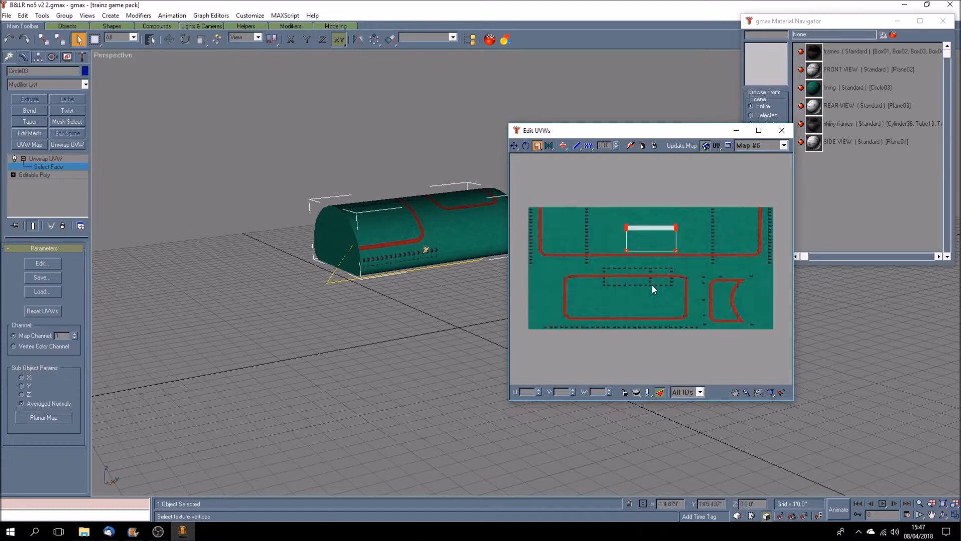
scroll(651, 284, down, 2)
Planar-map the lowest broad strip on the tank's side and raise its lower UV edge to just below the upper panel's horizontal red line.
click(401, 257)
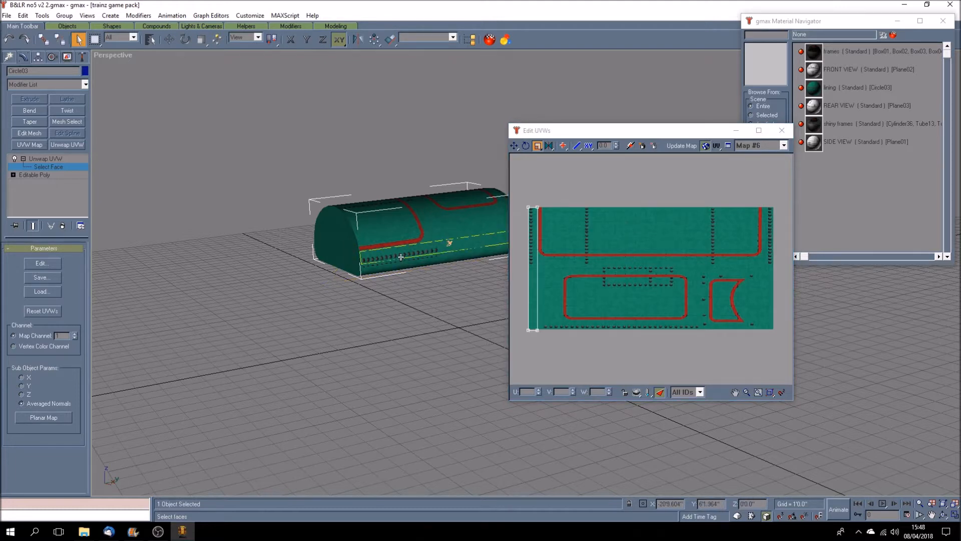
click(49, 416)
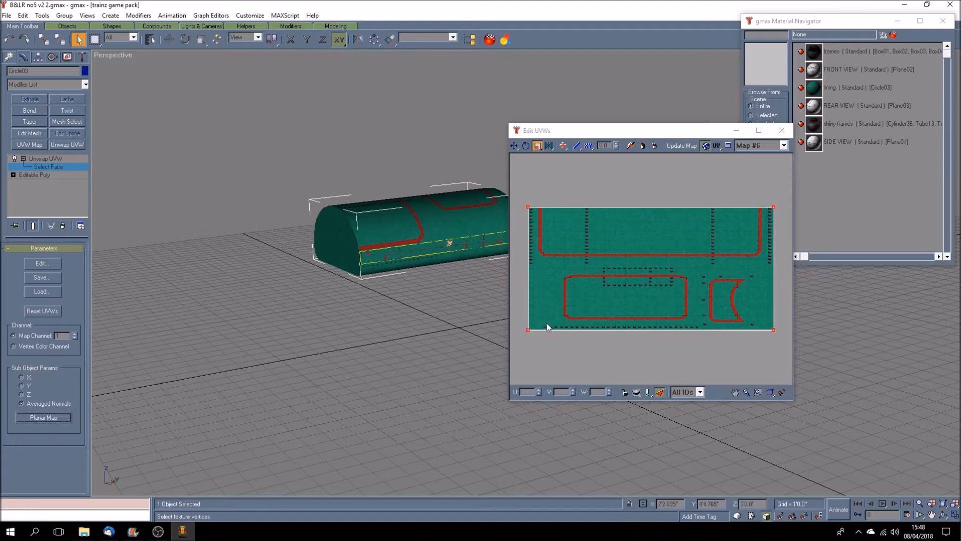
drag(514, 145, 515, 176)
drag(779, 326, 528, 264)
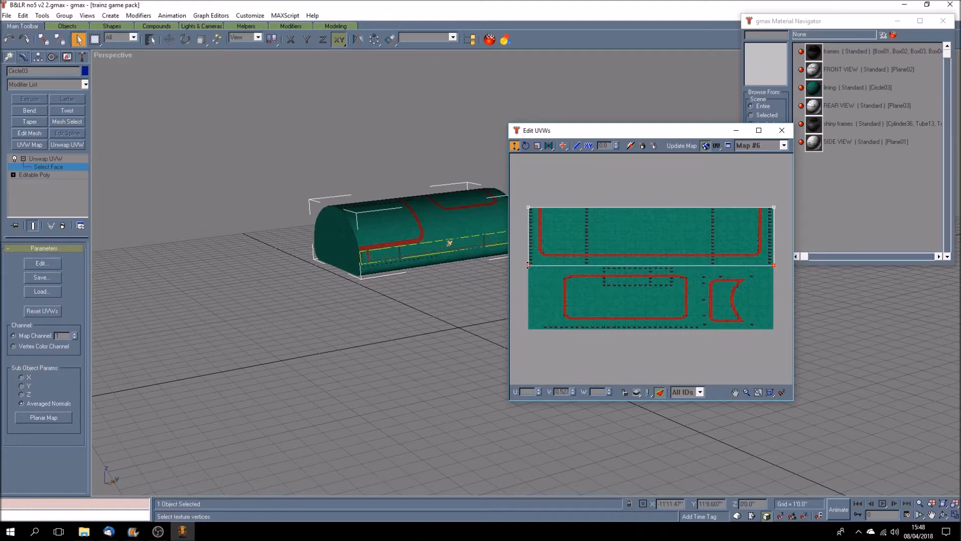
drag(528, 265, 528, 258)
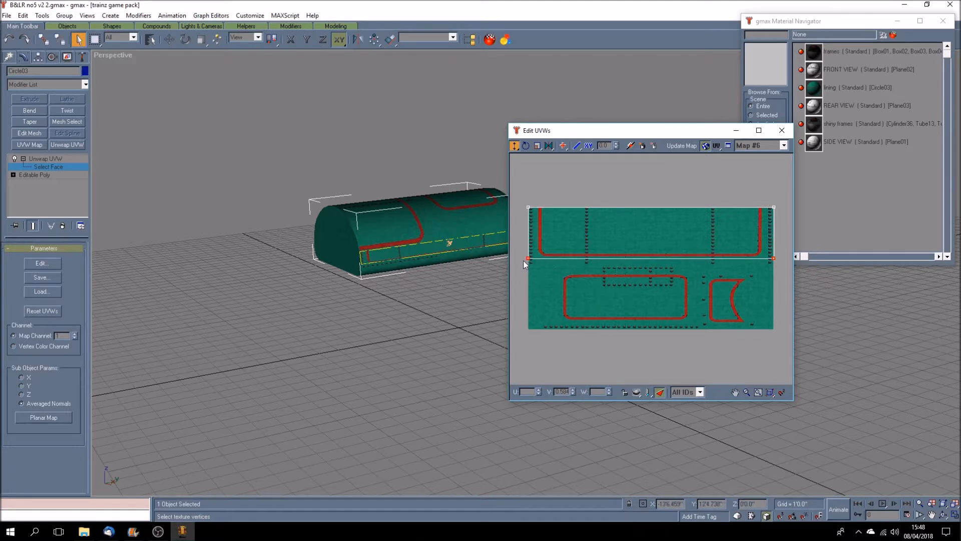
Lower the strip's upper UV edge to just above the horizontal red line, so the lining and rivets are in proportion.
click(932, 515)
mouse_move(451, 322)
mouse_down()
mouse_move(397, 339)
mouse_move(446, 315)
mouse_up()
scroll(392, 311, up, 5)
drag(524, 199, 782, 218)
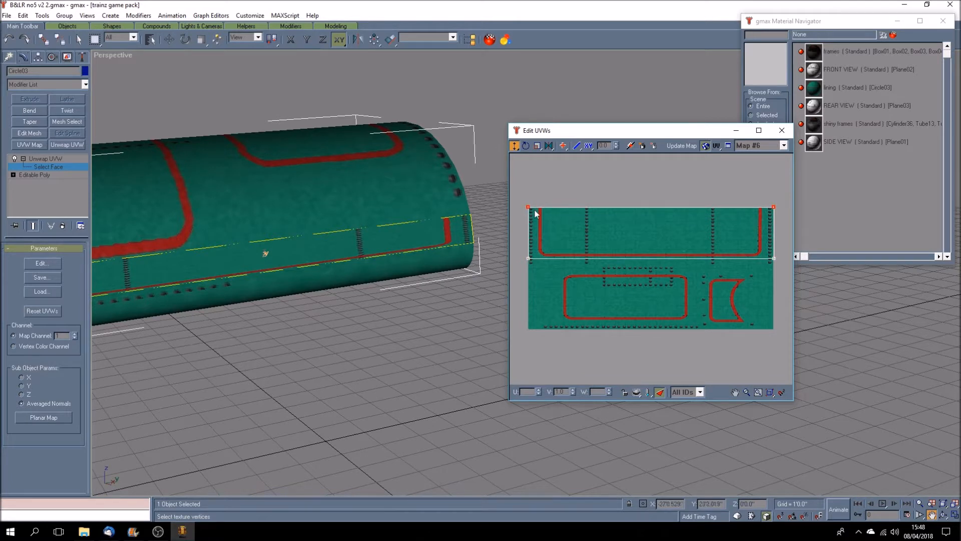
drag(530, 207, 528, 244)
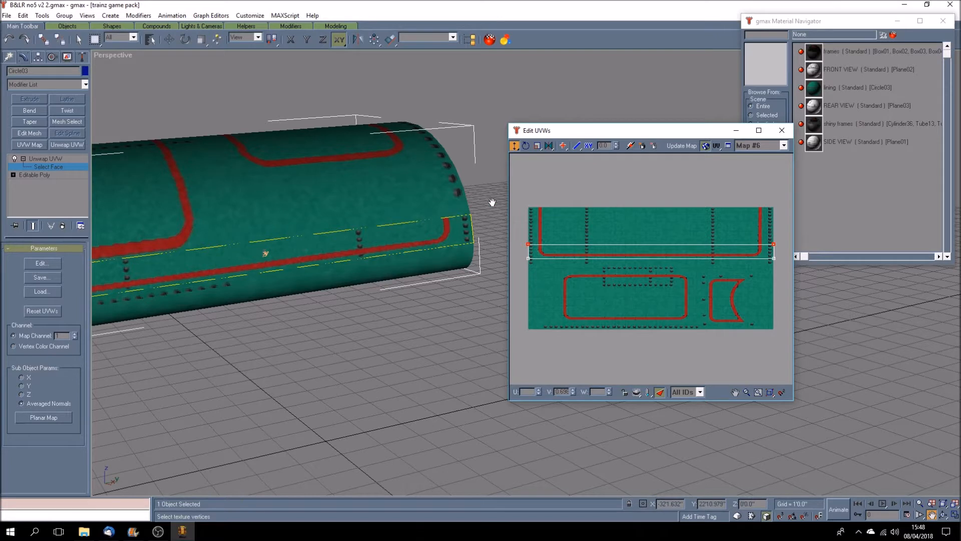
Planar-map the second side strip, align its lower UV edge with the first strip's upper edge, and lower its top edge to match the rivet spacing.
click(79, 40)
click(352, 219)
click(52, 417)
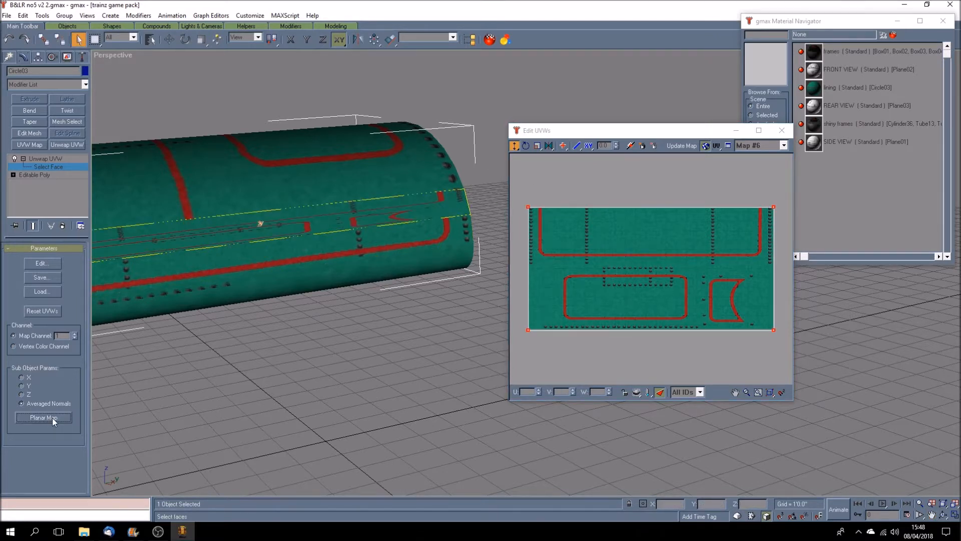
click(660, 393)
click(660, 392)
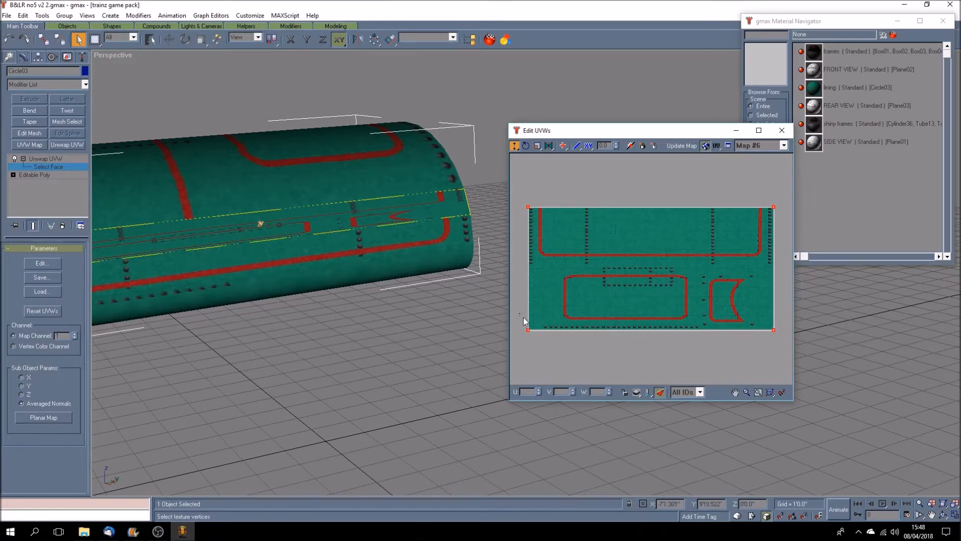
drag(746, 351, 747, 351)
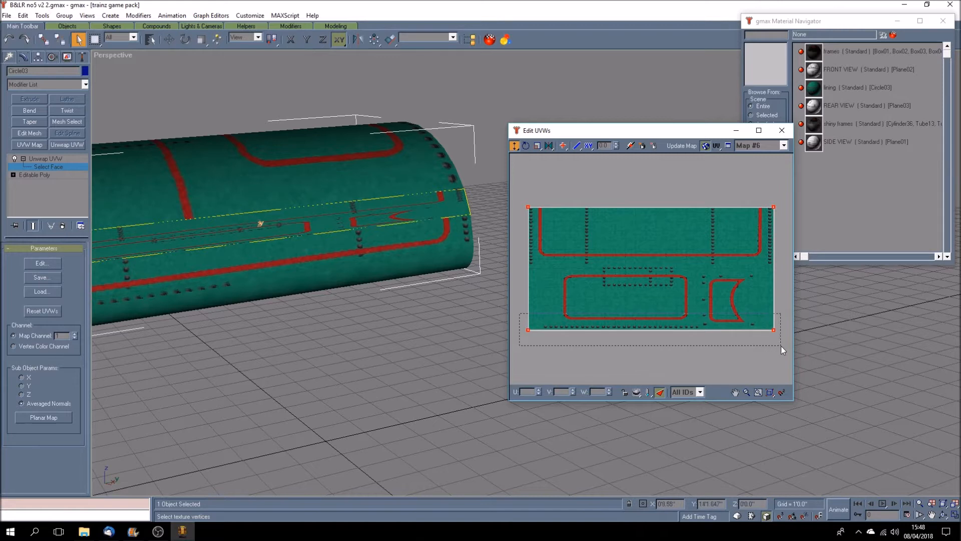
click(659, 392)
drag(528, 330, 523, 245)
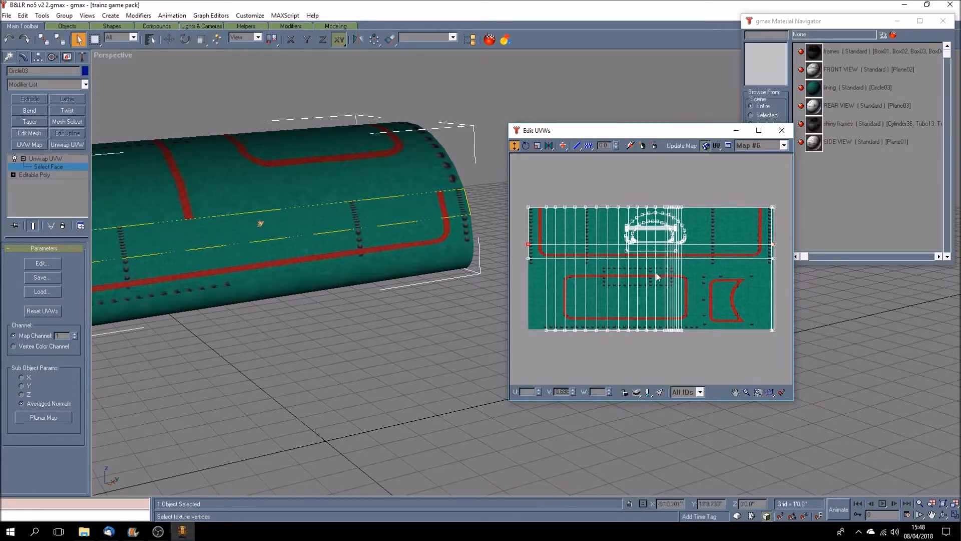
click(659, 392)
drag(518, 186, 780, 212)
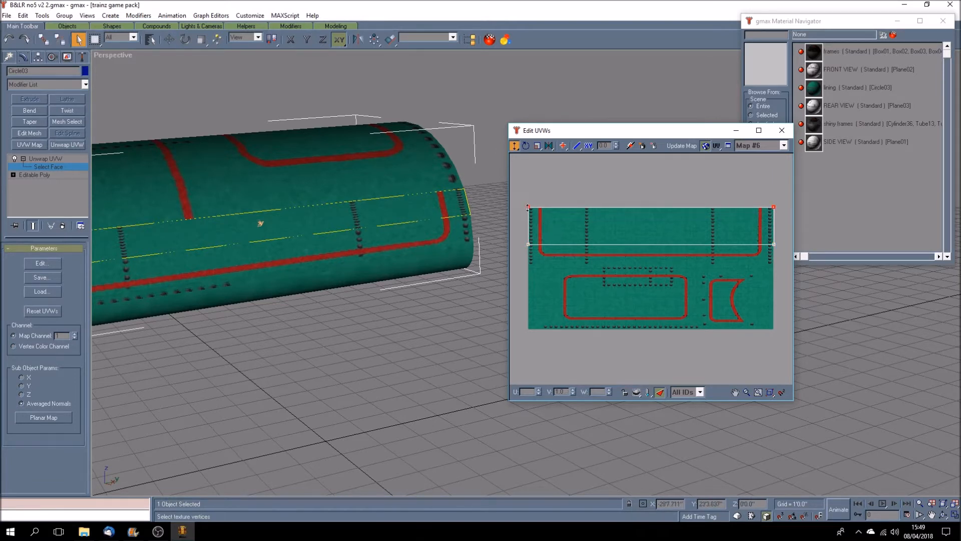
drag(528, 207, 521, 231)
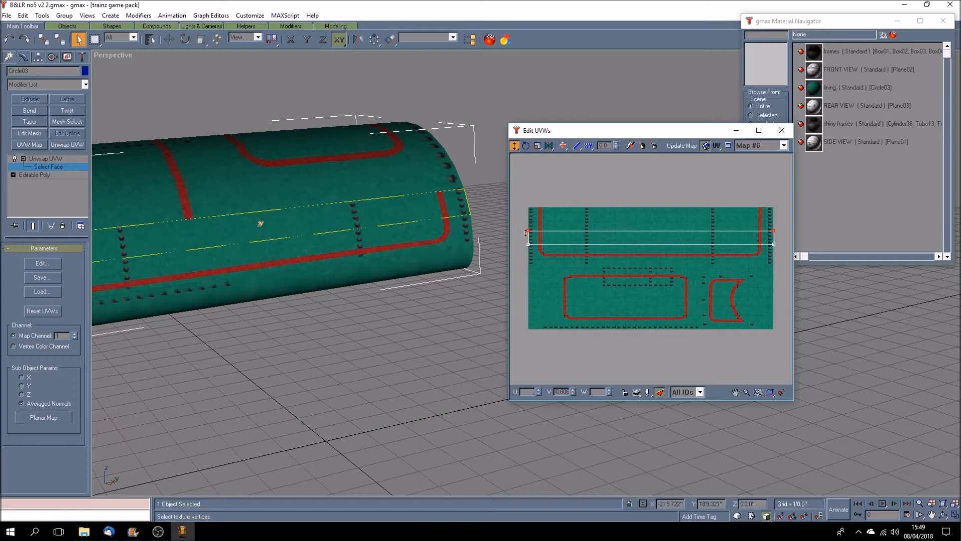
Planar-map the third side strip, align its lower UV edge with the second strip's upper edge, and lower its top edge to continue the lining.
click(379, 191)
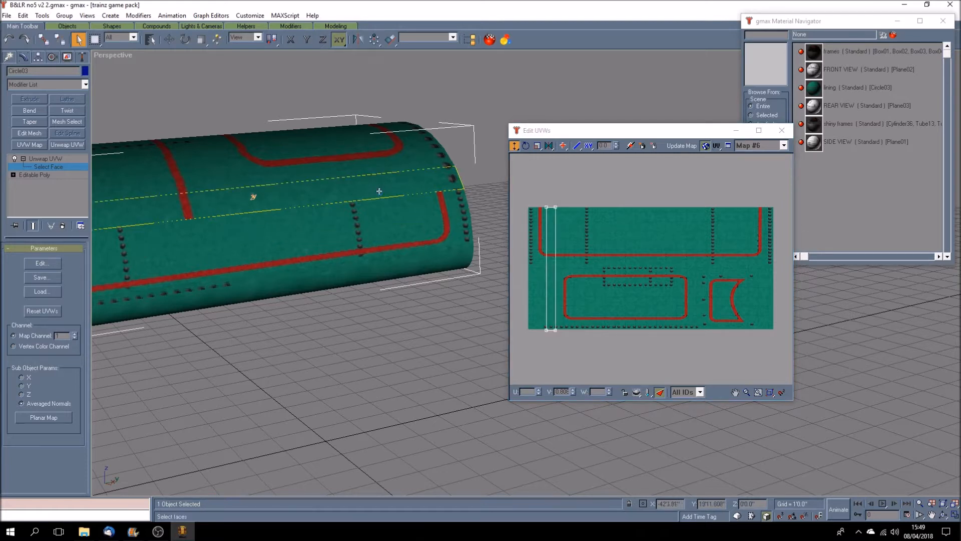
click(53, 418)
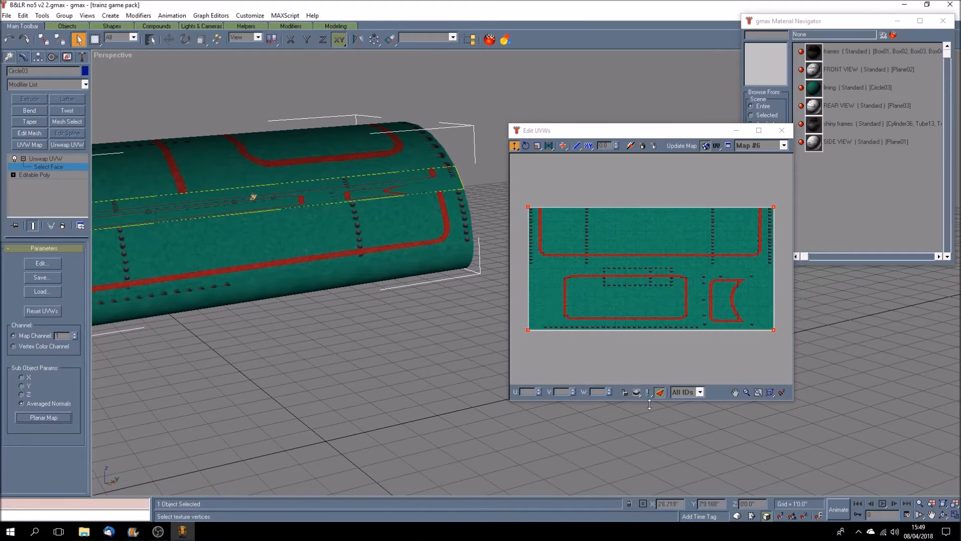
drag(516, 317, 780, 351)
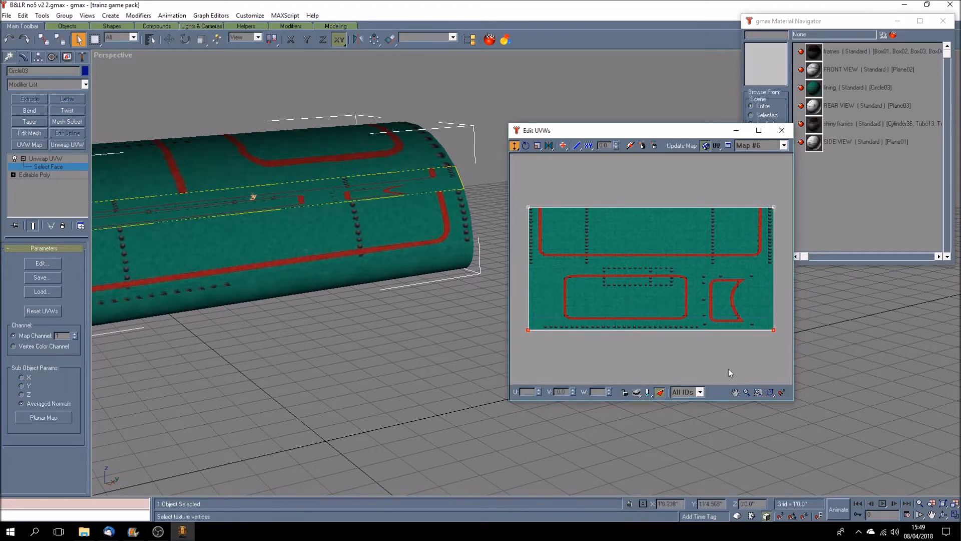
click(661, 393)
drag(528, 329, 527, 230)
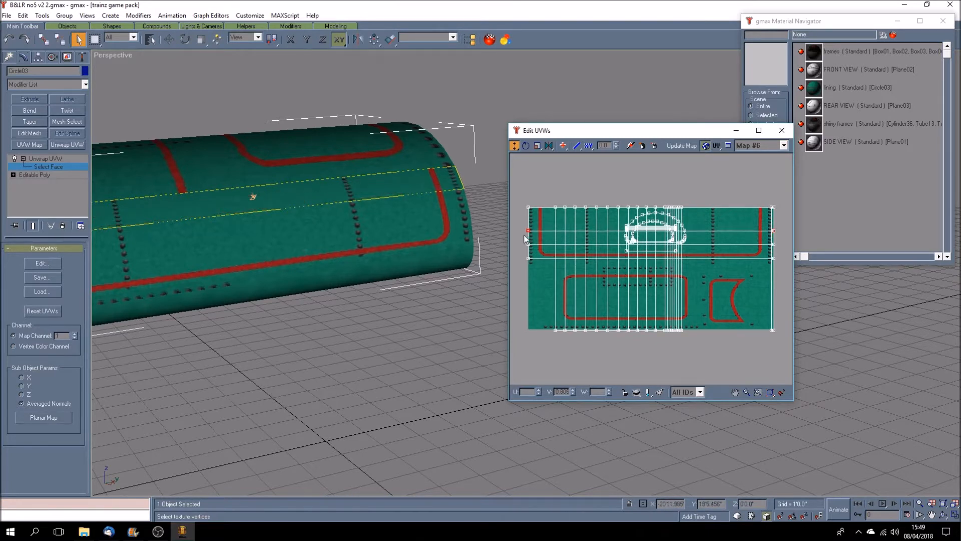
click(660, 392)
drag(531, 197, 777, 215)
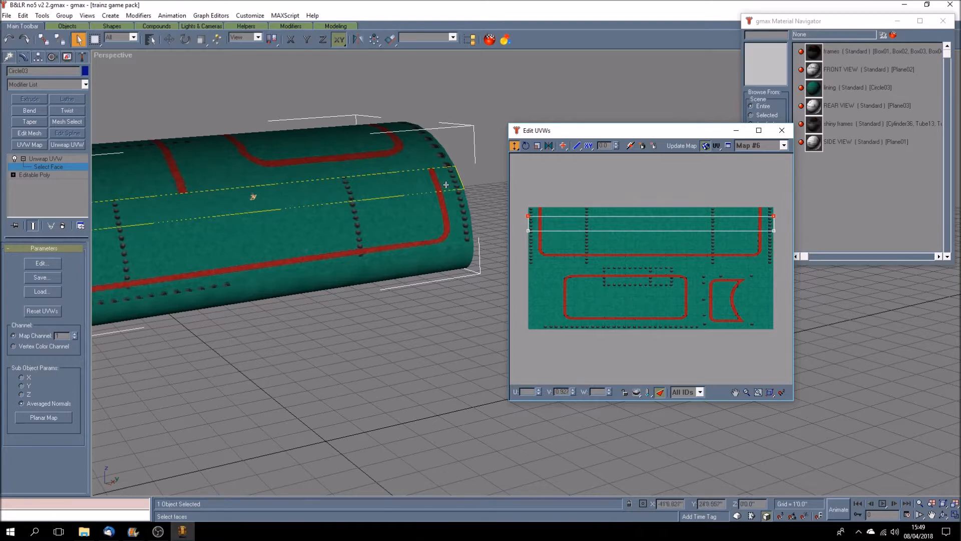
Planar-map the fourth side strip and raise its lower UV edge to just below the texture's upper border.
click(413, 165)
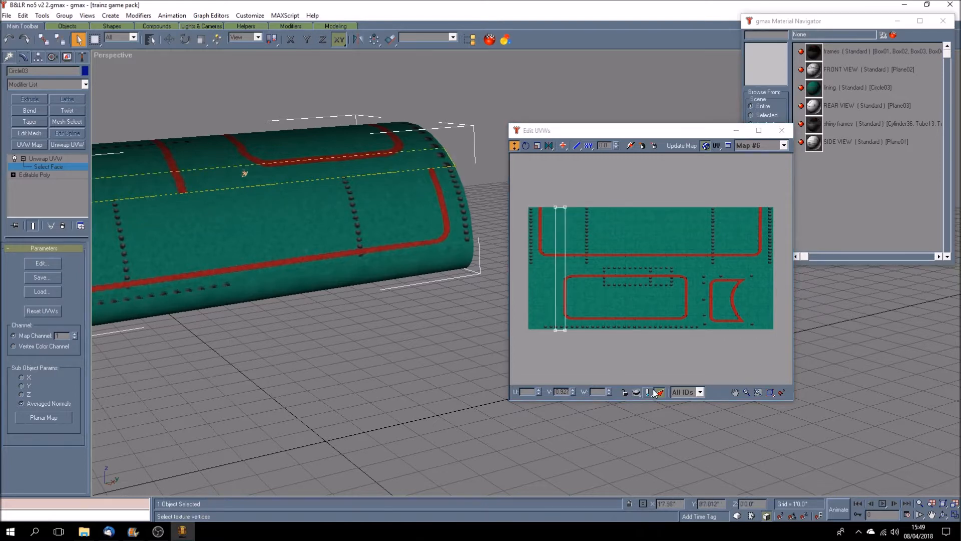
click(64, 417)
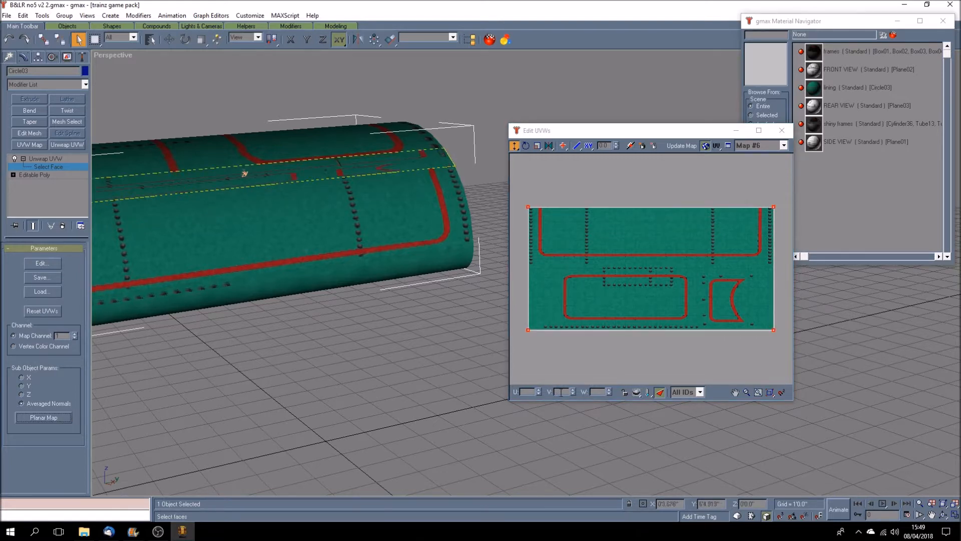
drag(782, 311, 528, 273)
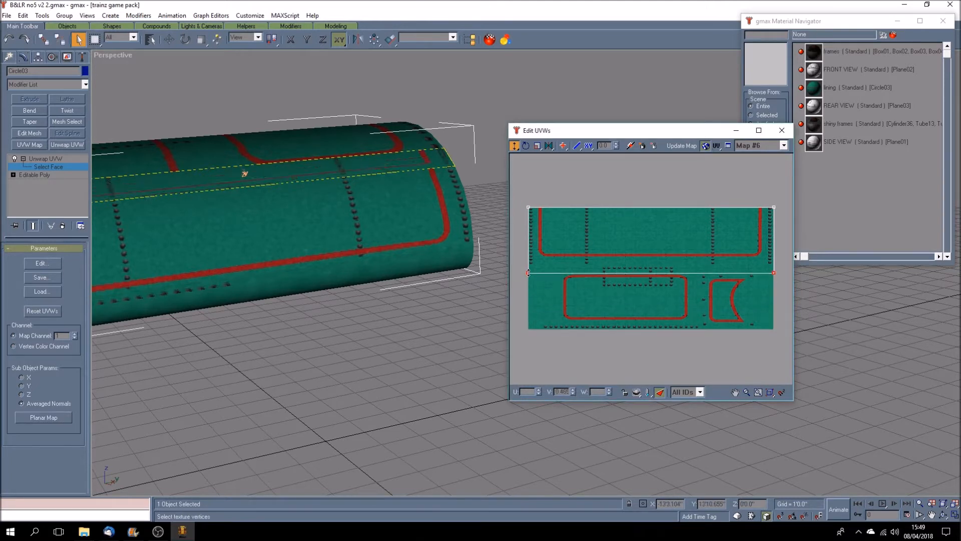
click(659, 392)
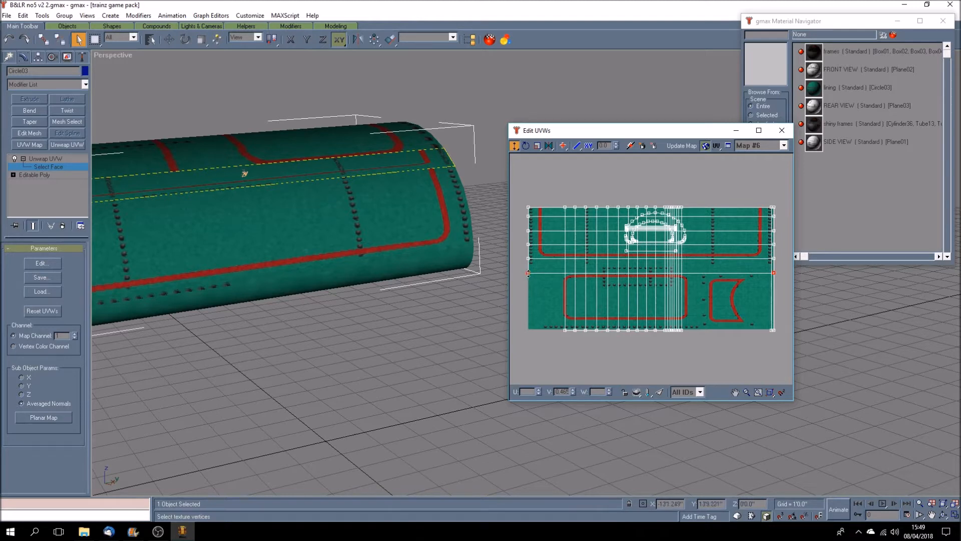
drag(528, 273, 528, 212)
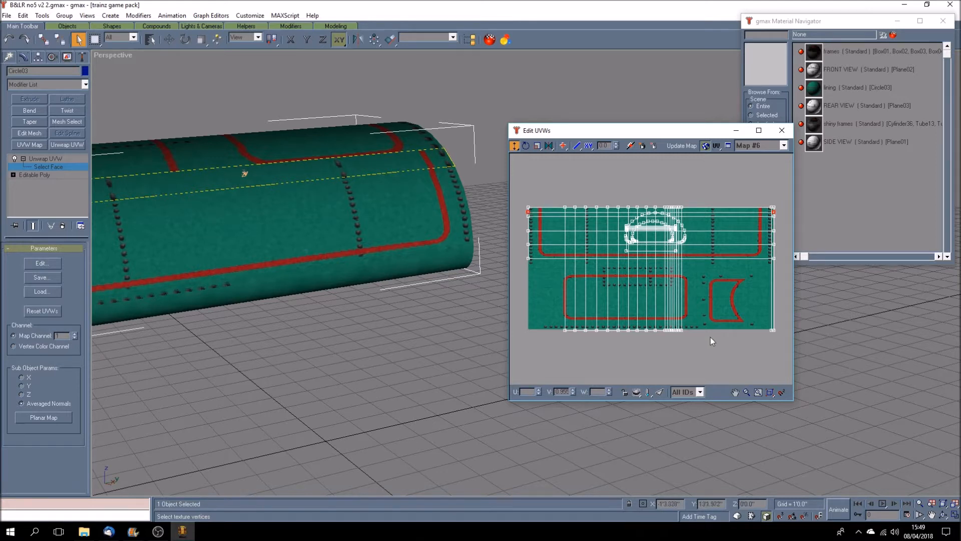
click(660, 392)
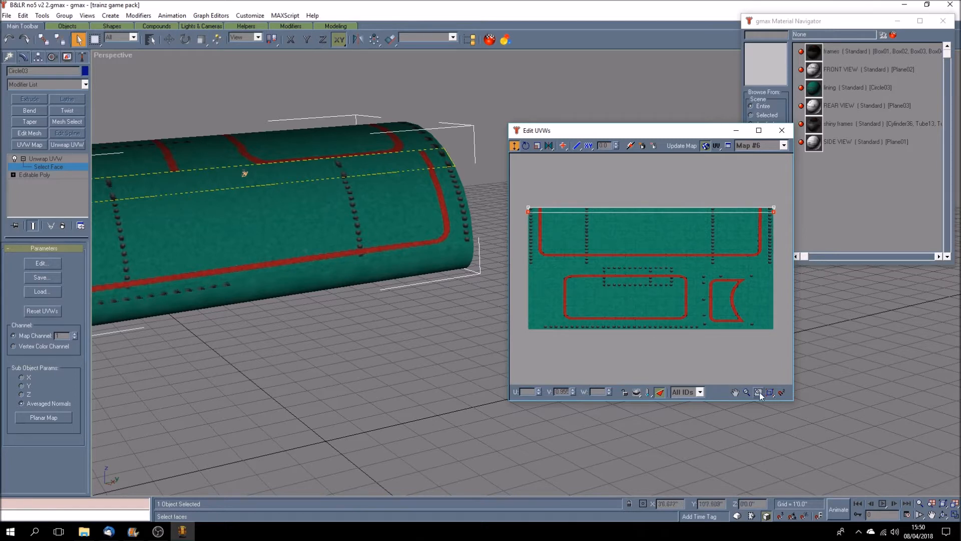
Lower the fourth strip's bottom UV edge slightly, covering more of the texture's rivet column.
click(734, 392)
drag(560, 236, 614, 224)
scroll(629, 228, up, 2)
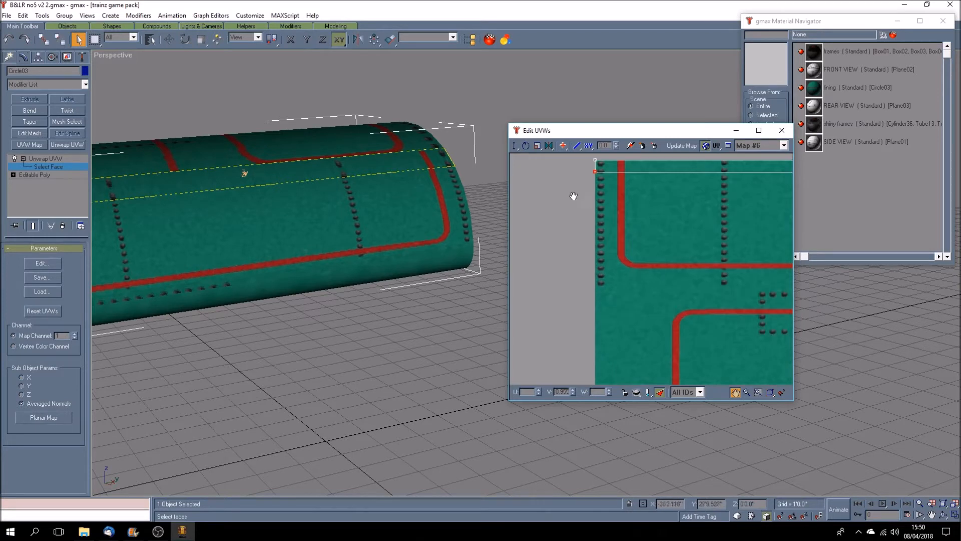
click(513, 147)
drag(594, 170, 595, 188)
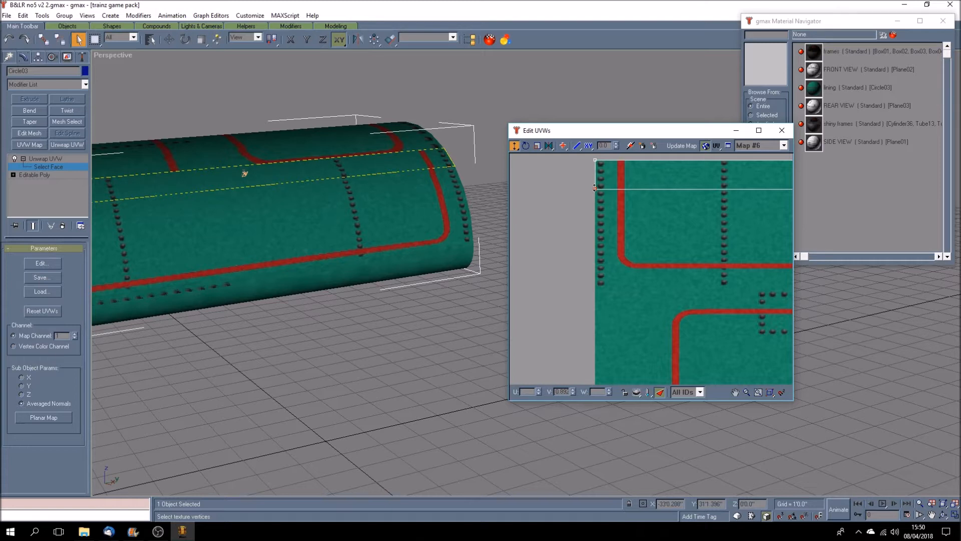
Planar-map the fifth side strip and raise its lower UV edge to about the same height as the fourth strip's.
click(399, 146)
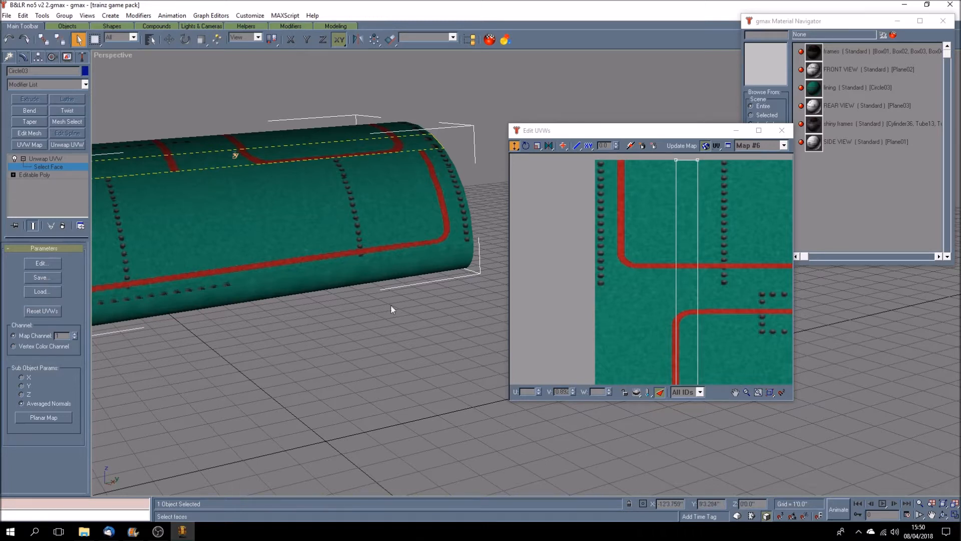
click(58, 417)
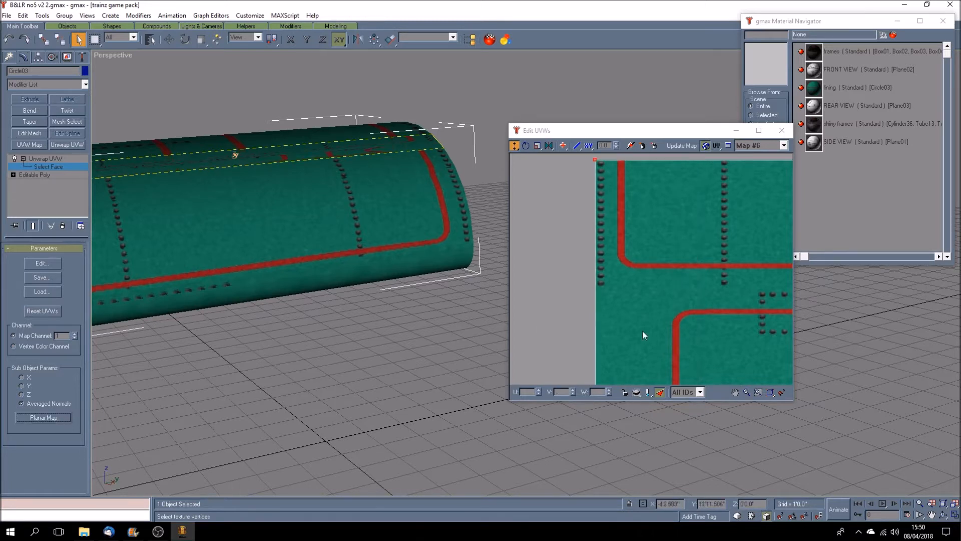
click(735, 392)
drag(625, 283, 582, 279)
scroll(586, 277, down, 3)
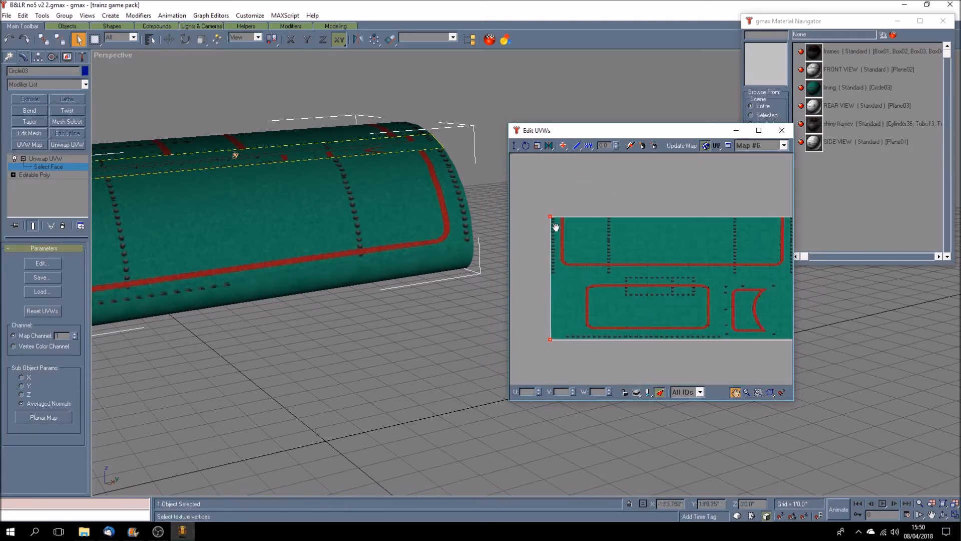
click(513, 147)
scroll(564, 311, down, 3)
drag(586, 286, 717, 251)
scroll(595, 247, up, 2)
scroll(603, 246, up, 1)
scroll(602, 246, down, 1)
Align the fifth strip's lower UV edge exactly with the fourth strip's lower edge, displaying all the UVs for reference.
click(735, 392)
scroll(586, 260, up, 5)
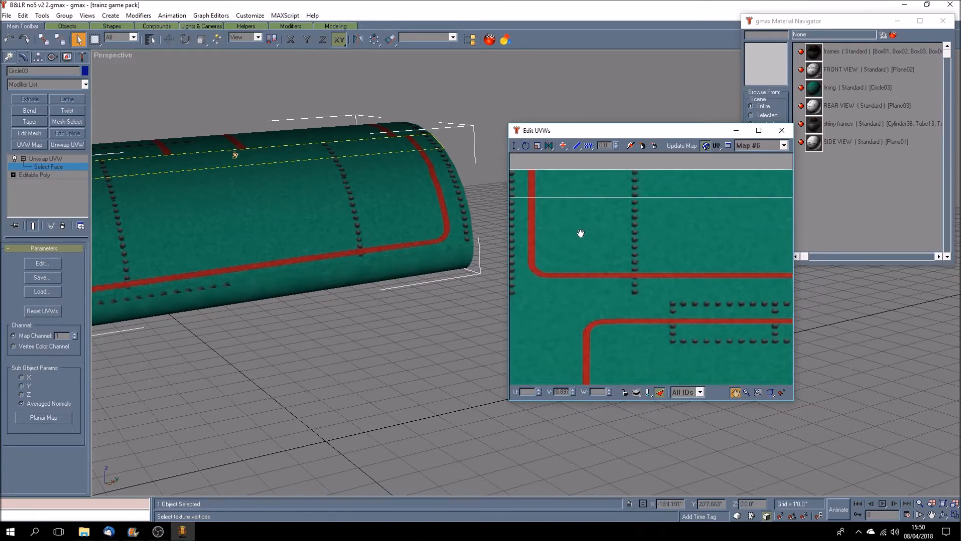
drag(580, 234, 654, 262)
scroll(600, 240, up, 1)
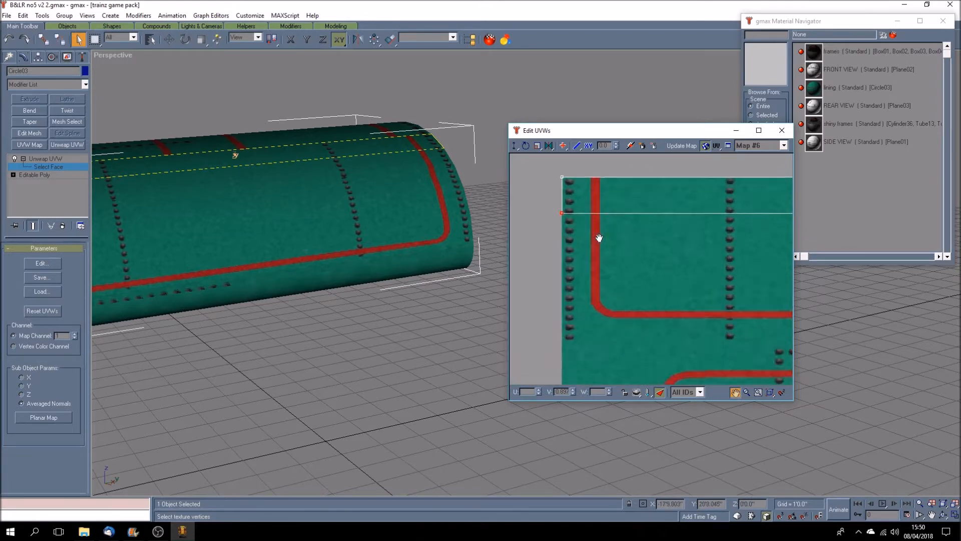
click(659, 392)
click(514, 145)
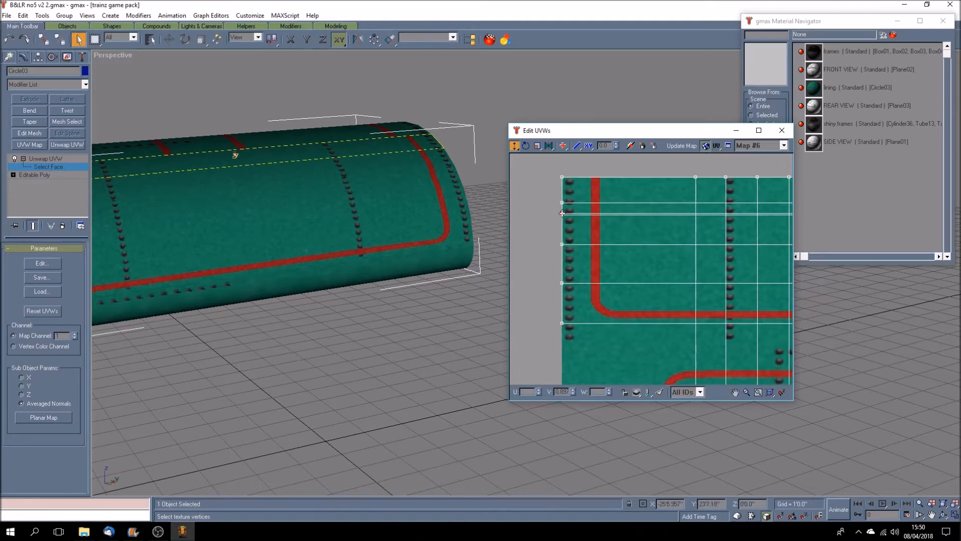
drag(560, 210, 560, 212)
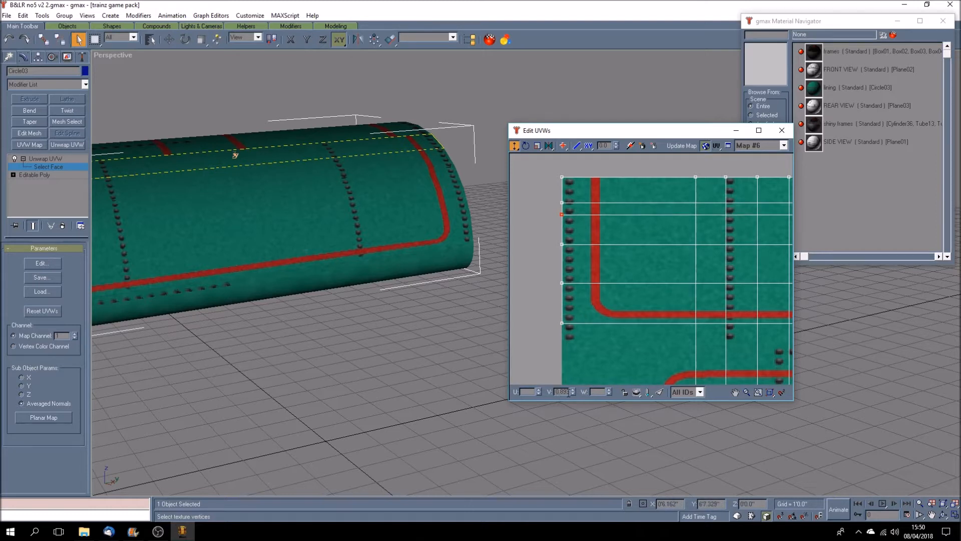
Turn on texture correction for the perspective viewport.
click(536, 316)
right_click(116, 57)
click(182, 148)
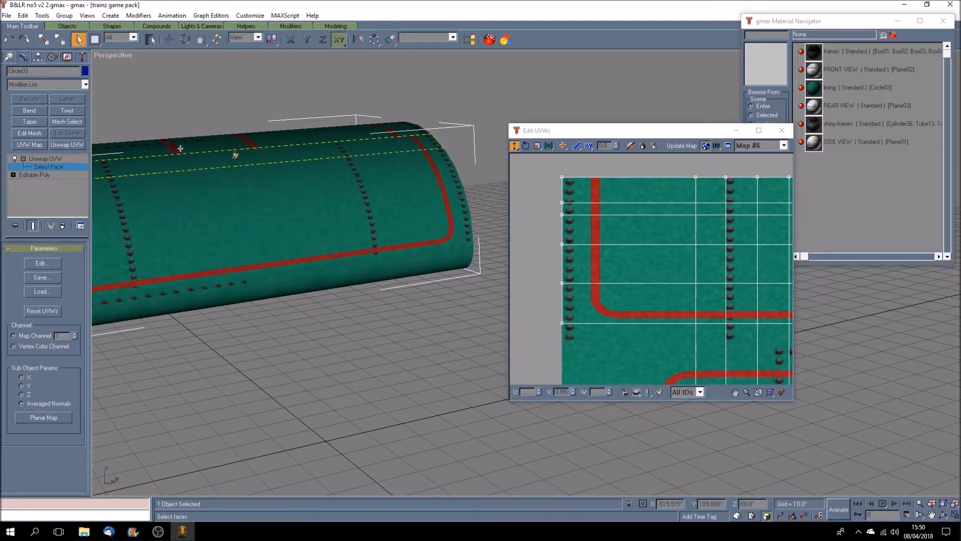
Isolate the third side strip's UVs and lower its upper edge slightly to even out the rivet spacing.
click(351, 172)
click(363, 185)
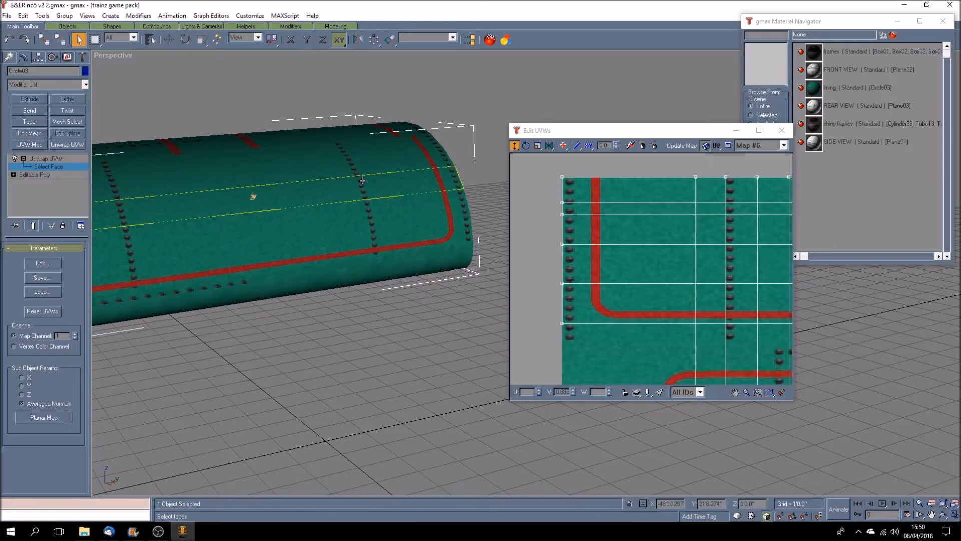
click(660, 393)
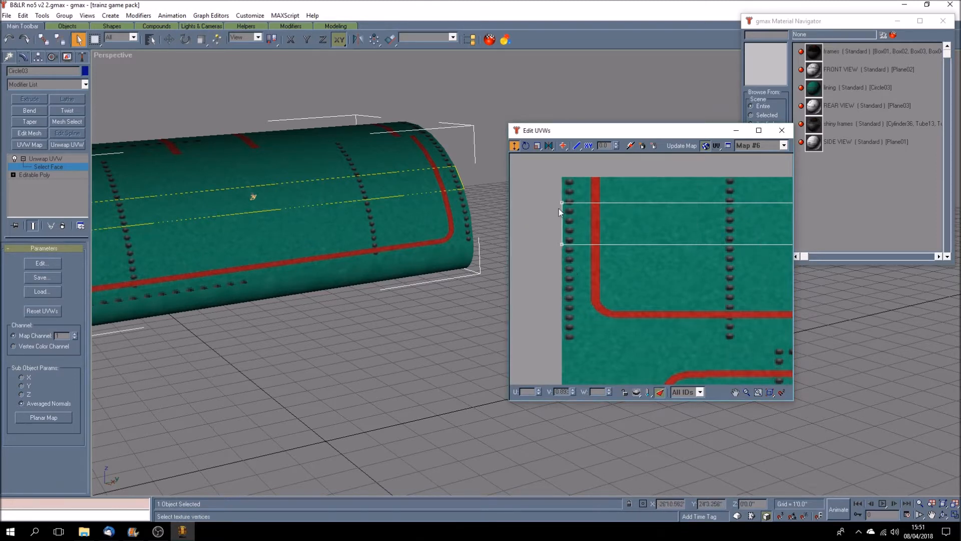
scroll(577, 289, down, 8)
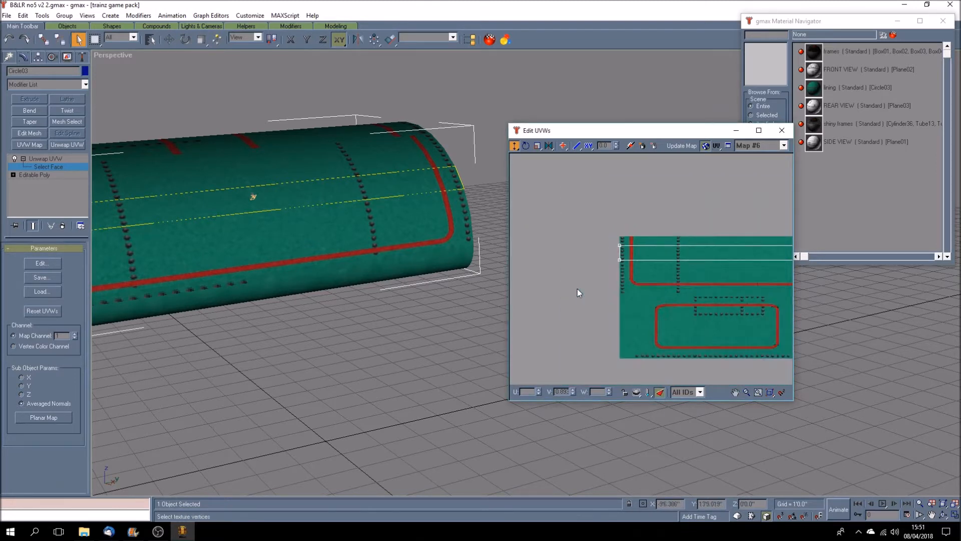
drag(601, 222, 779, 258)
scroll(644, 261, up, 5)
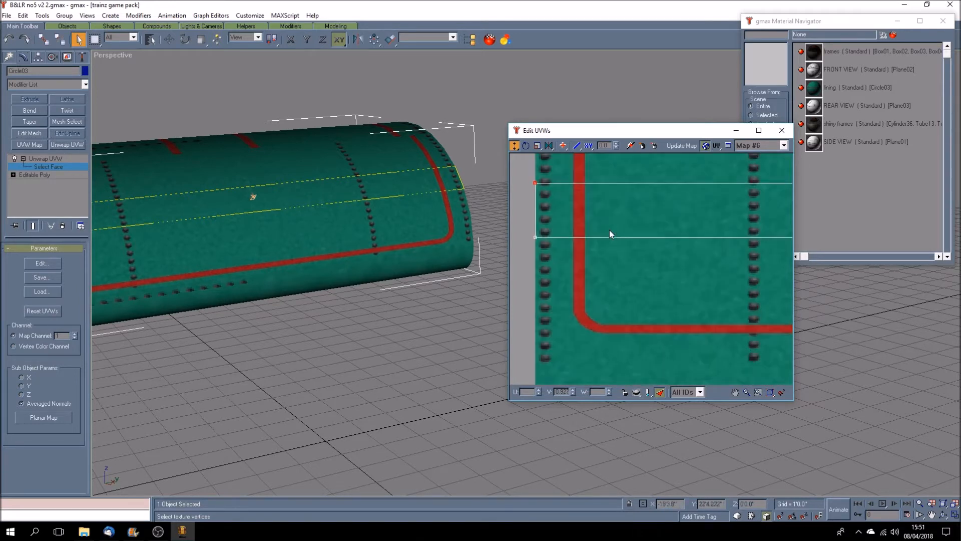
drag(534, 183, 534, 187)
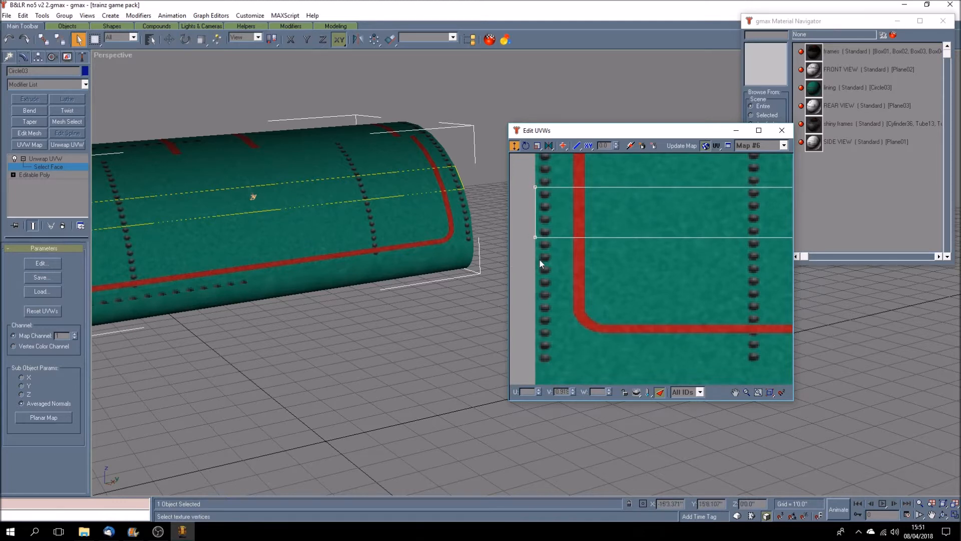
Planar-map the sixth strip near the tank's crown and set its lower UV edge to V 0.893.
click(323, 141)
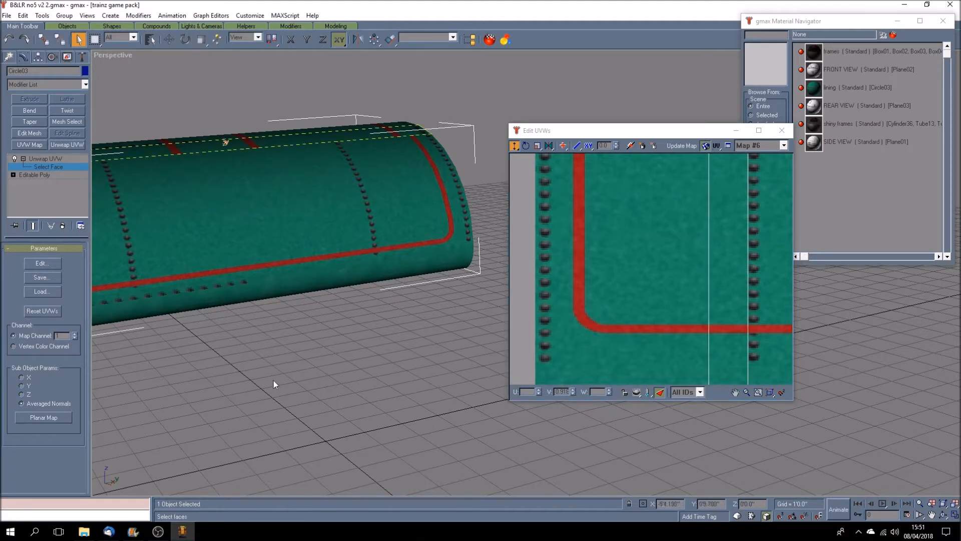
click(65, 415)
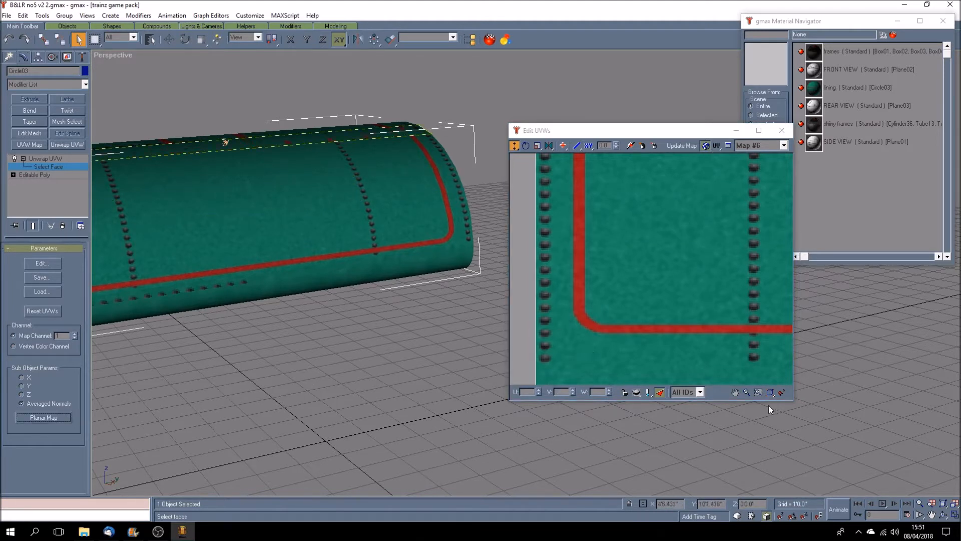
click(735, 392)
scroll(608, 289, down, 6)
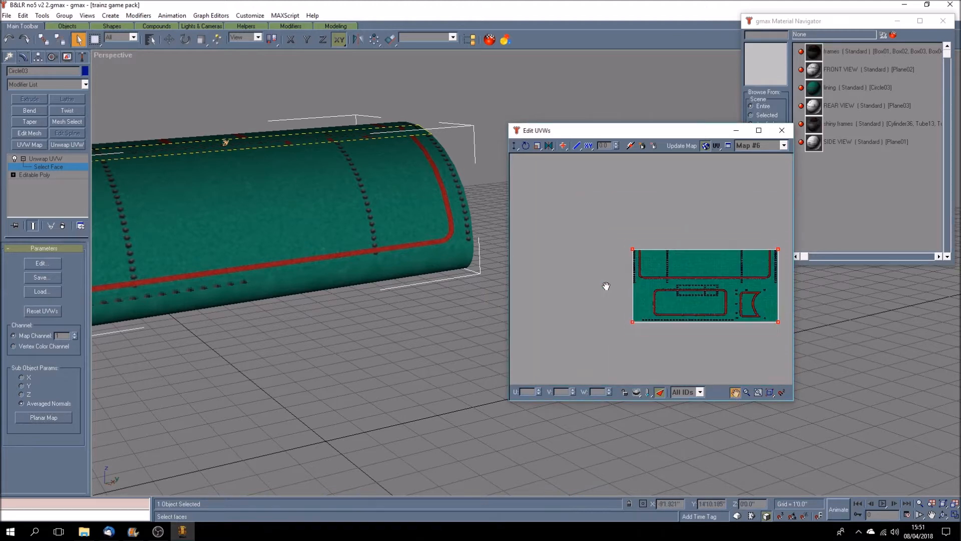
click(514, 146)
drag(665, 321, 792, 344)
key(Return)
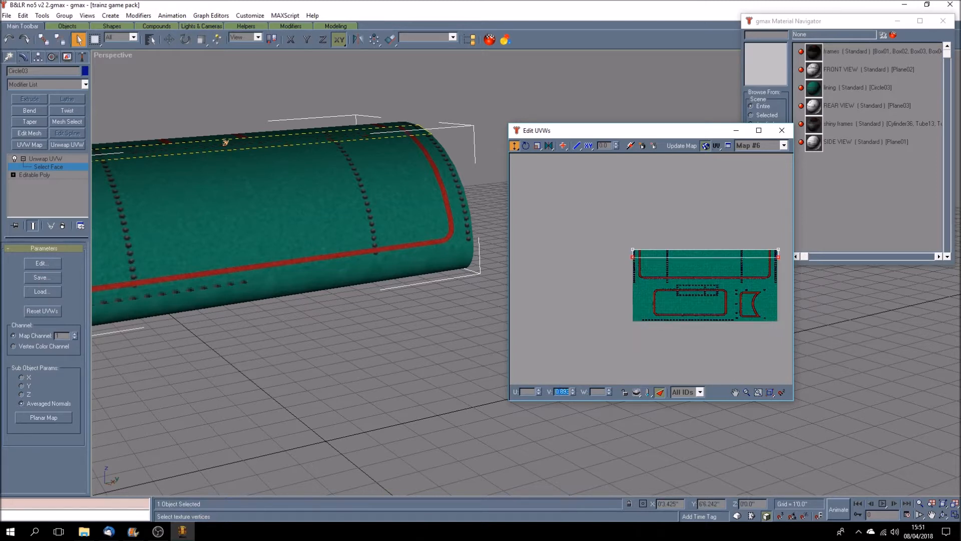
Planar-map the strip along the very top of the tank and set its lower UV edge to V 0.893.
click(371, 335)
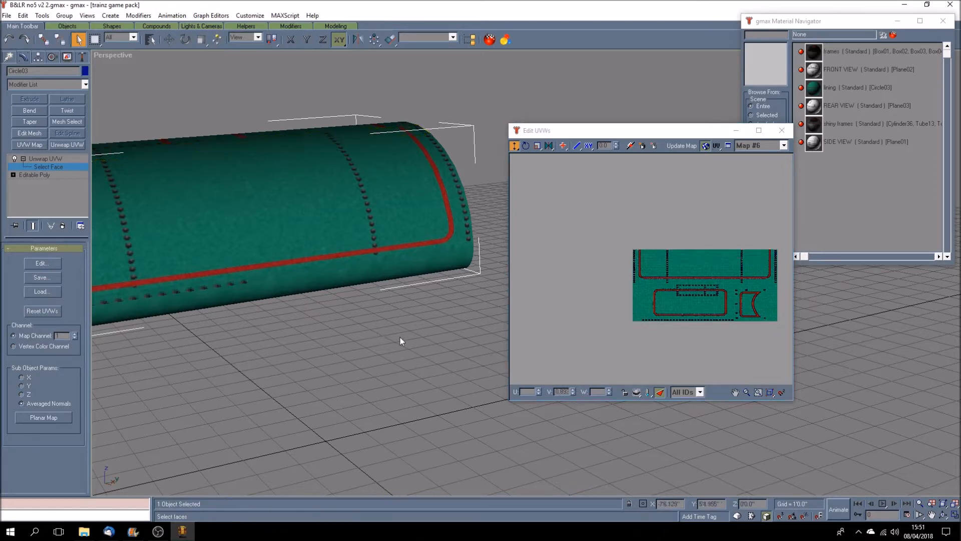
click(943, 514)
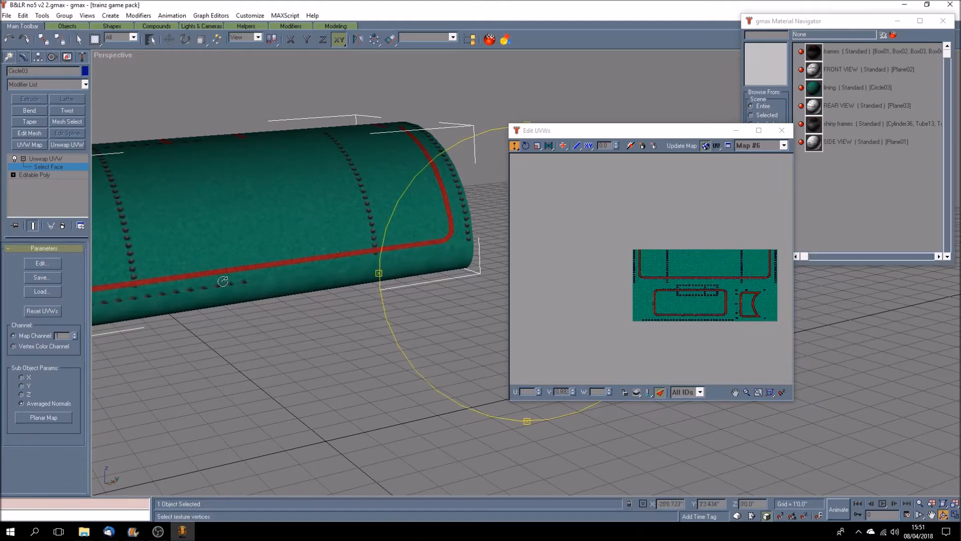
drag(482, 344, 446, 380)
drag(456, 207, 417, 227)
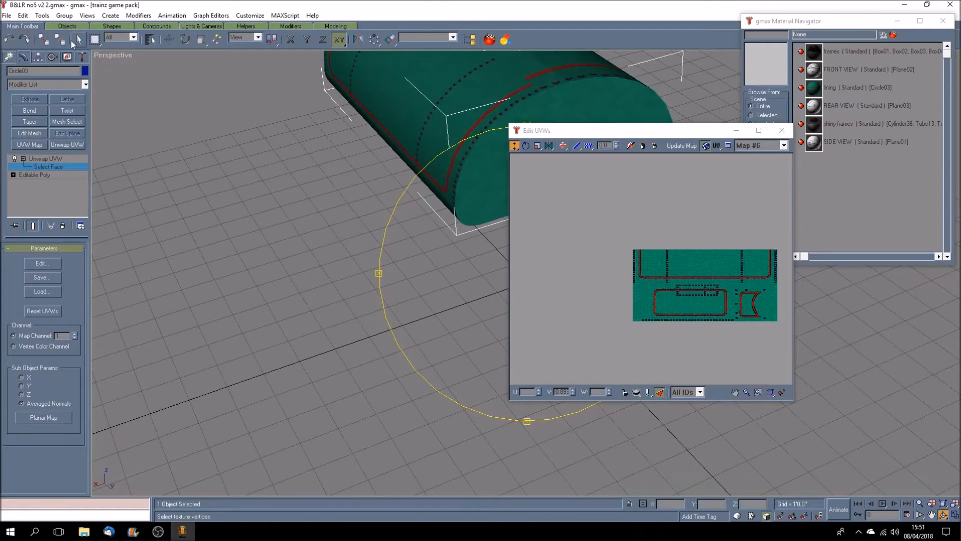
click(78, 40)
click(545, 80)
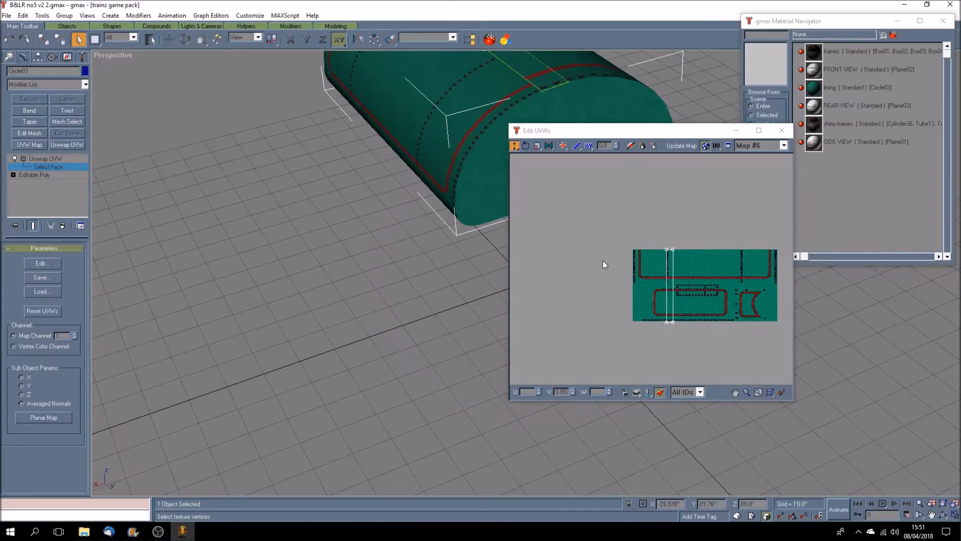
click(52, 419)
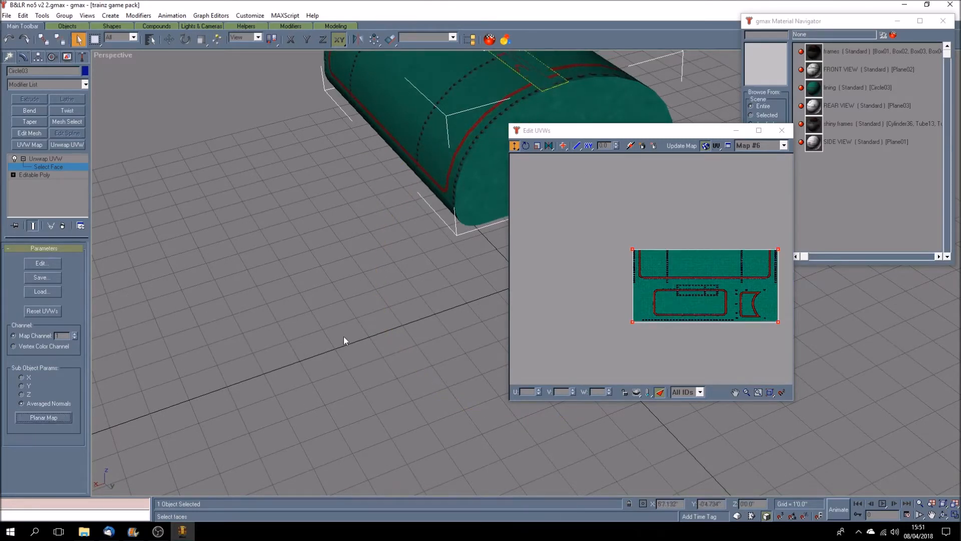
click(762, 325)
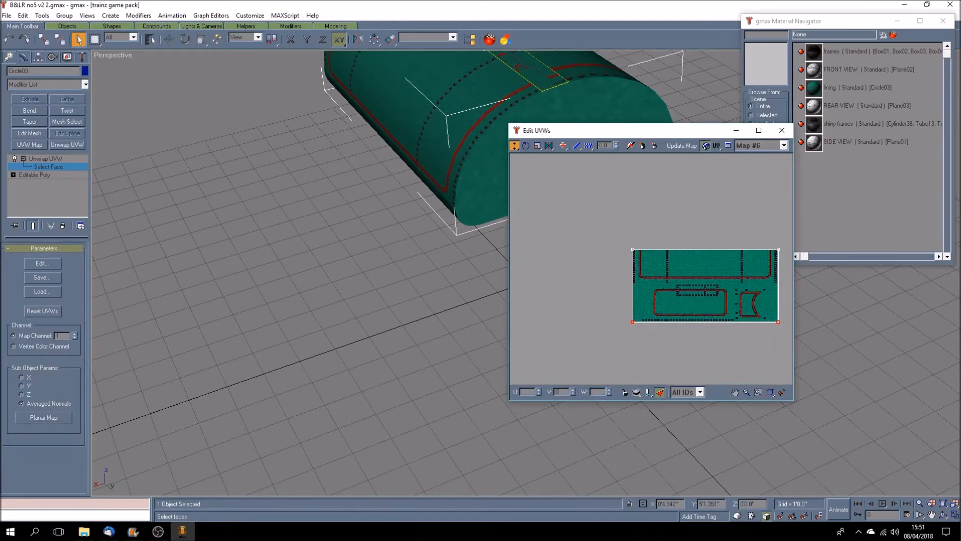
key(Return)
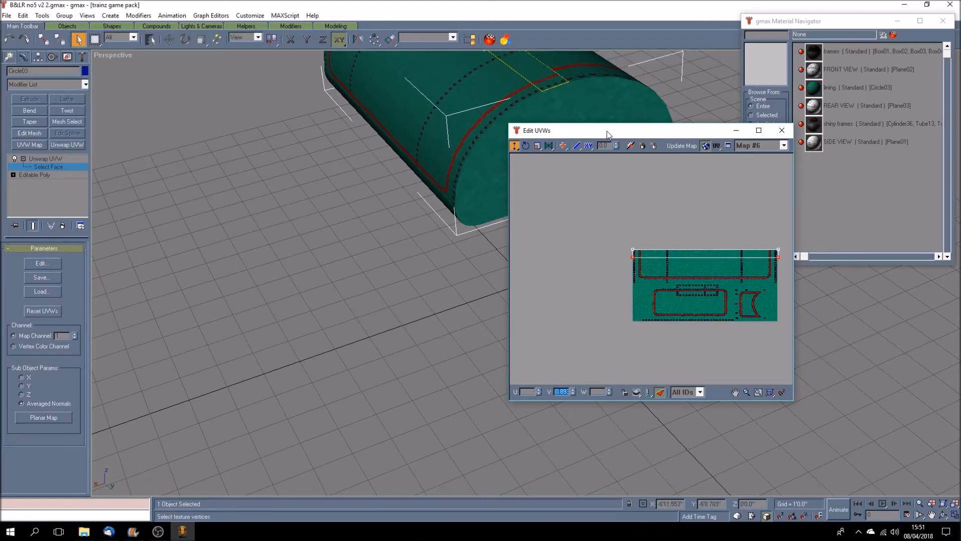
Select the lower strip on the tank's opposite side, where the lining's horizontal line belongs, and planar-map it.
drag(607, 130, 637, 149)
click(441, 186)
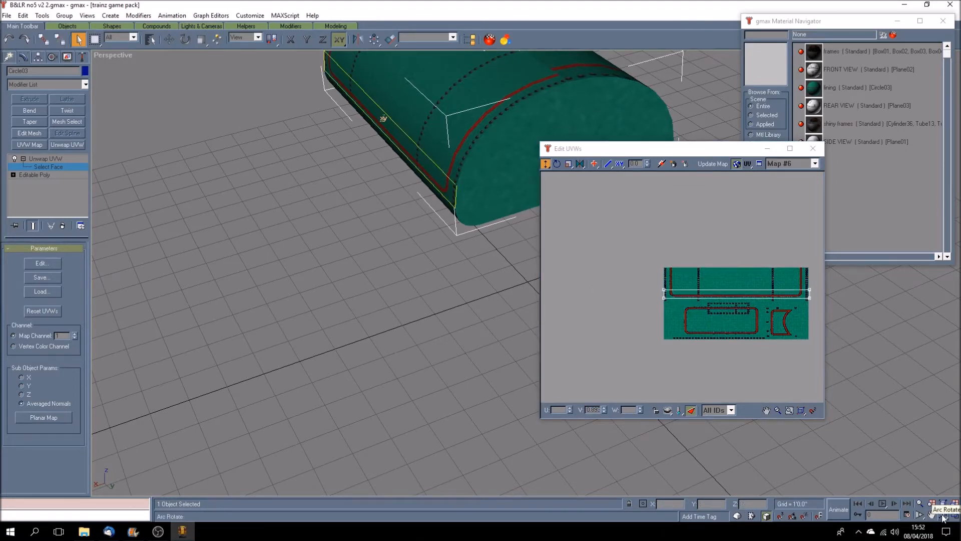
click(445, 285)
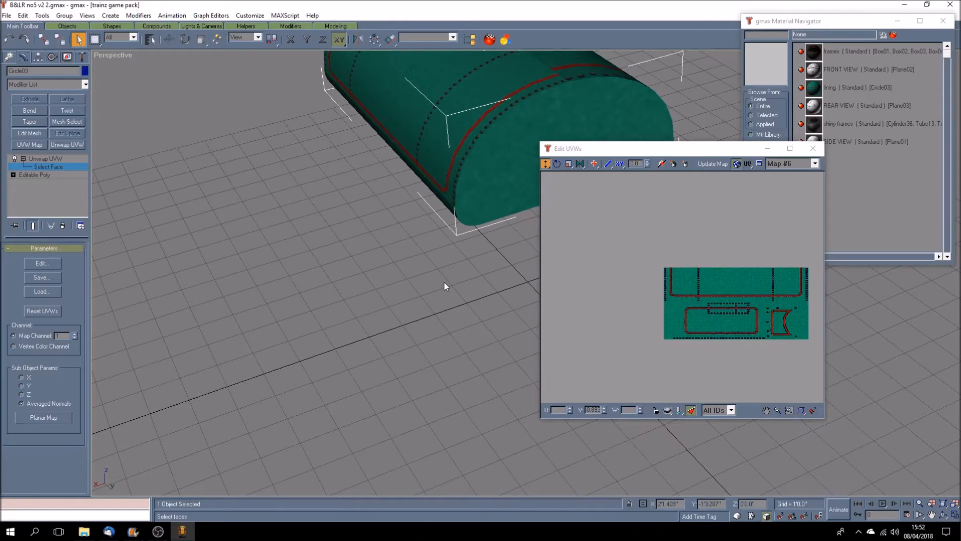
click(943, 514)
drag(478, 280, 556, 268)
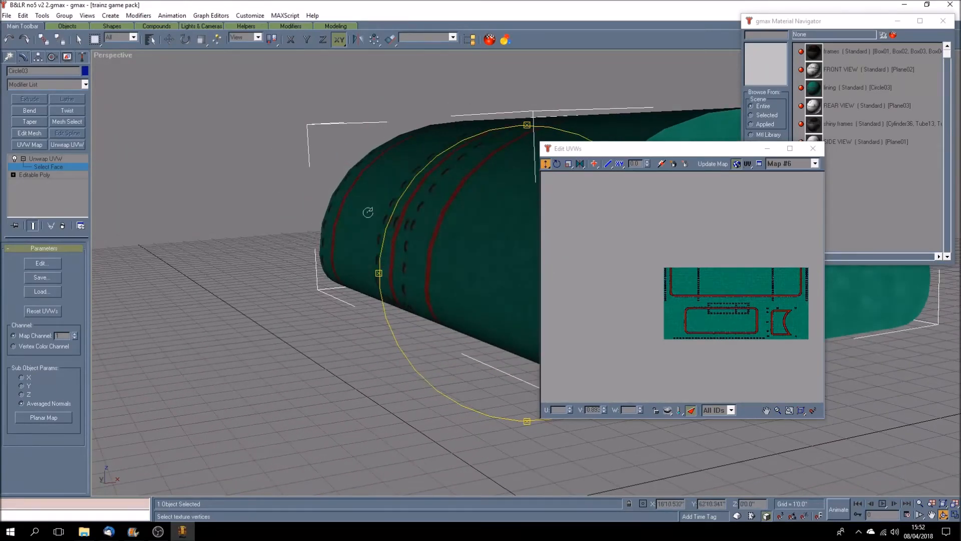
click(78, 40)
click(426, 281)
click(57, 417)
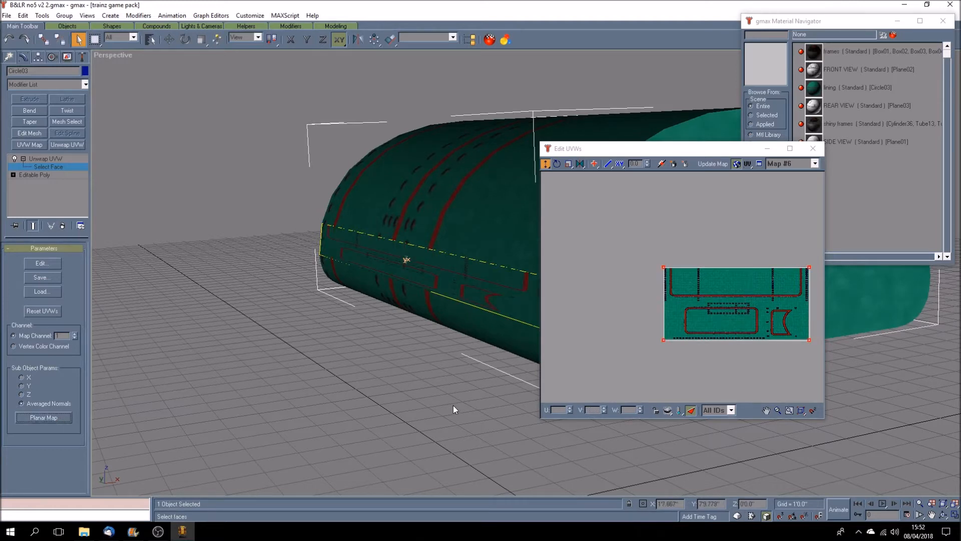
Add the matching finished strip on the first side to the face selection and widen the Edit UVWs window to compare both UV outlines.
click(943, 514)
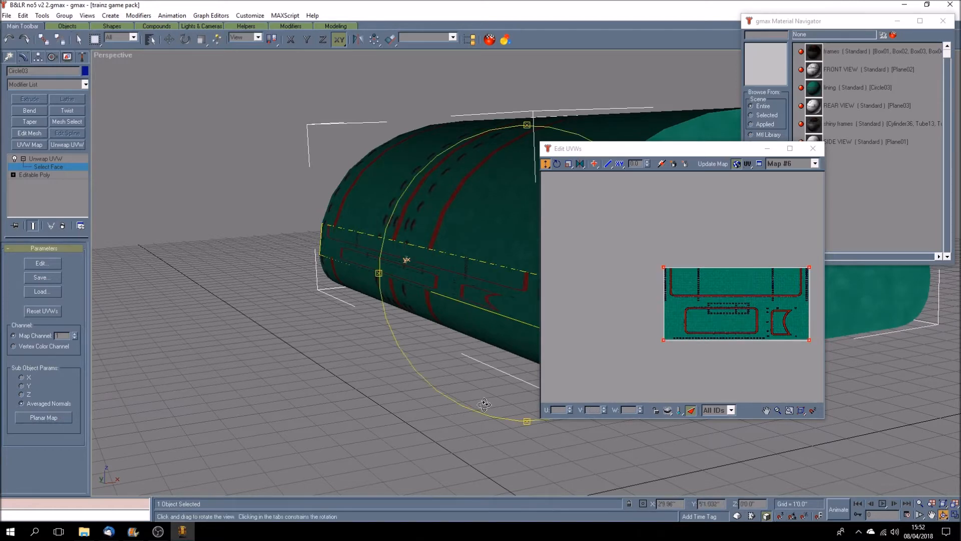
drag(444, 371, 389, 371)
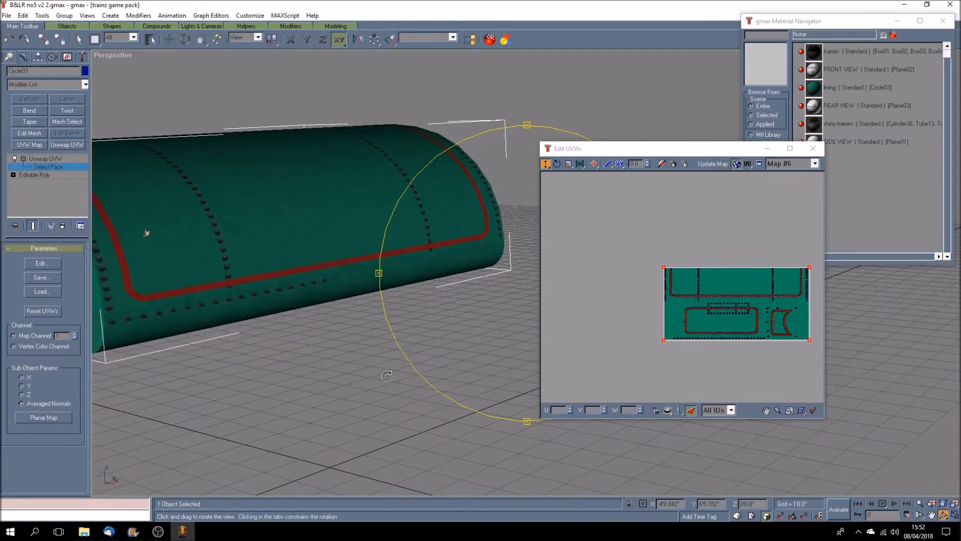
click(78, 42)
click(314, 268)
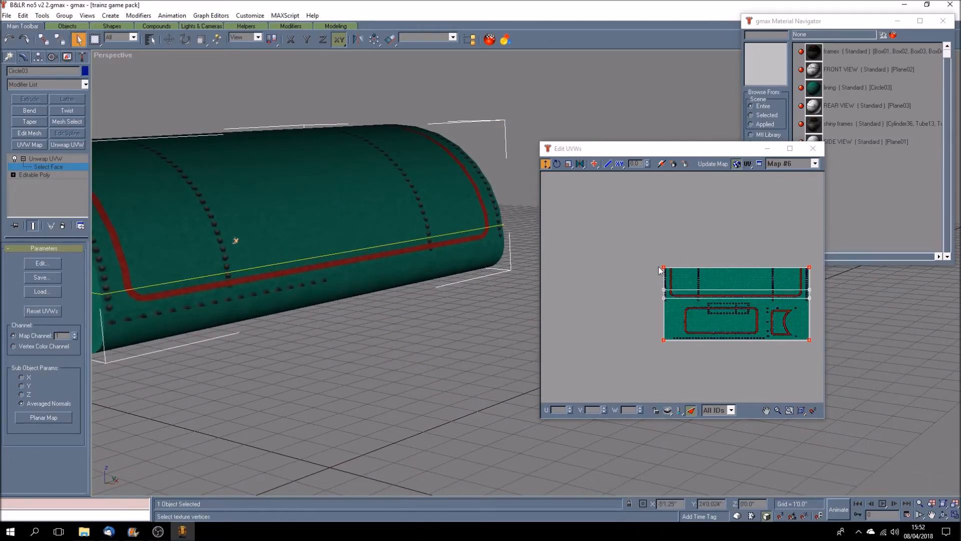
drag(622, 152, 430, 124)
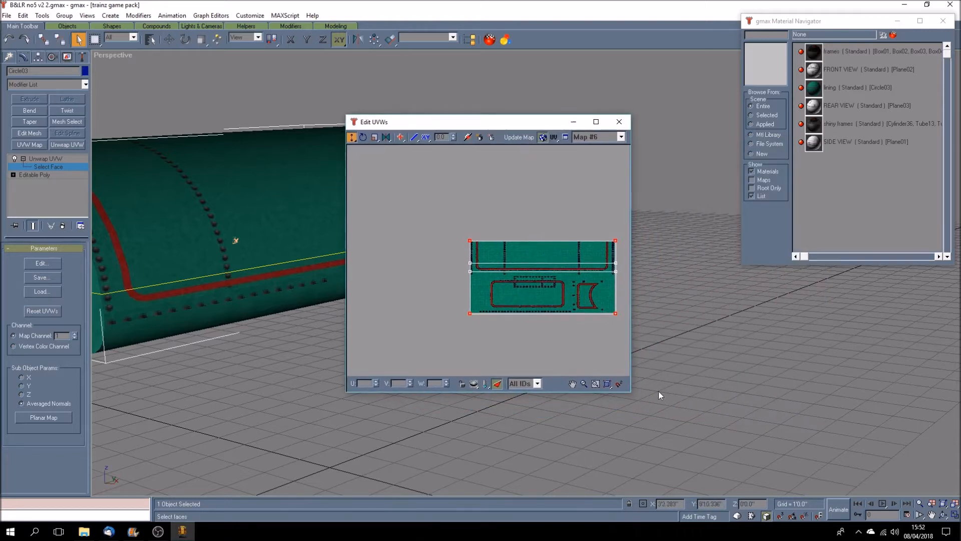
drag(631, 321, 818, 324)
click(745, 384)
drag(637, 307, 565, 290)
scroll(566, 293, up, 3)
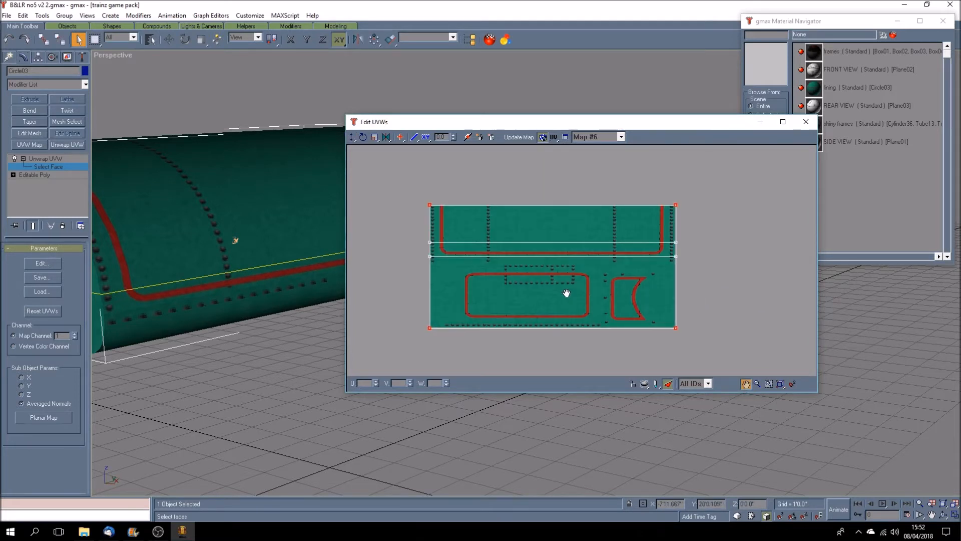
scroll(566, 293, up, 2)
Raise the newly mapped strip's lower UV edge to line up with the finished strip's lower edge.
click(352, 136)
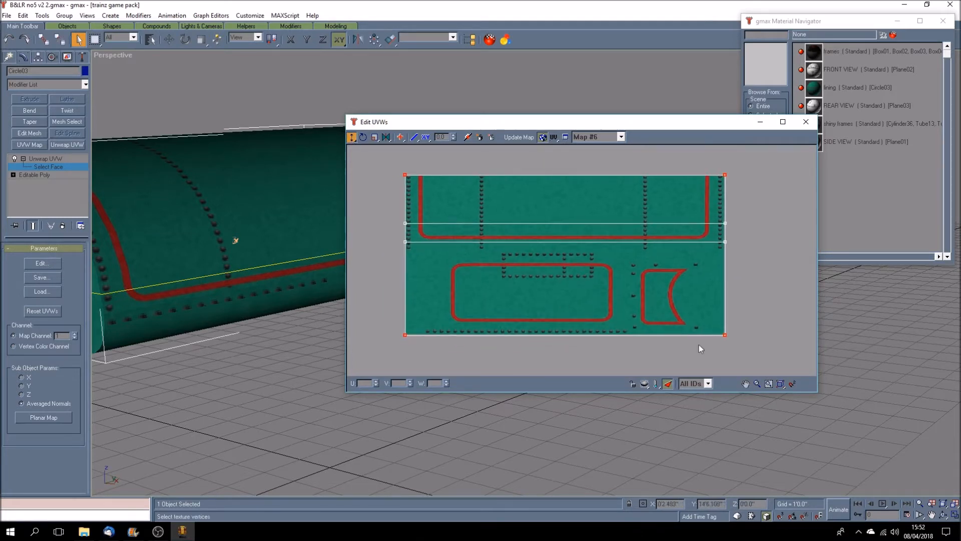
drag(756, 329, 400, 242)
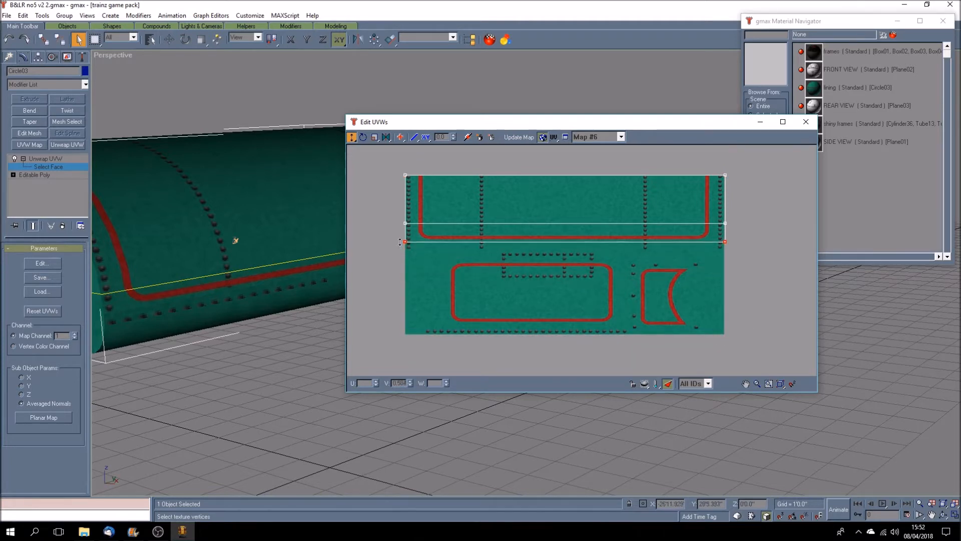
scroll(401, 232, up, 2)
scroll(425, 255, down, 3)
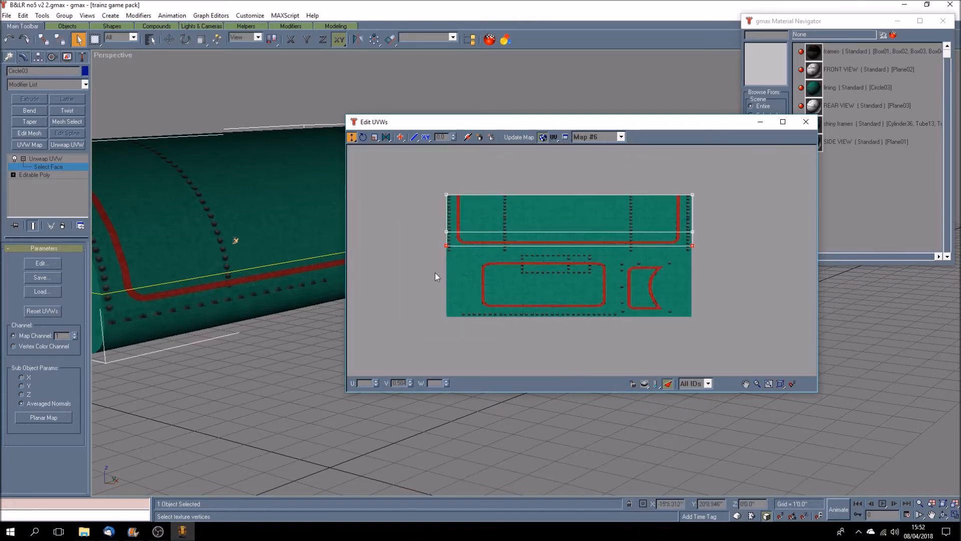
scroll(435, 245, up, 2)
click(746, 383)
drag(422, 251, 515, 315)
scroll(472, 306, up, 3)
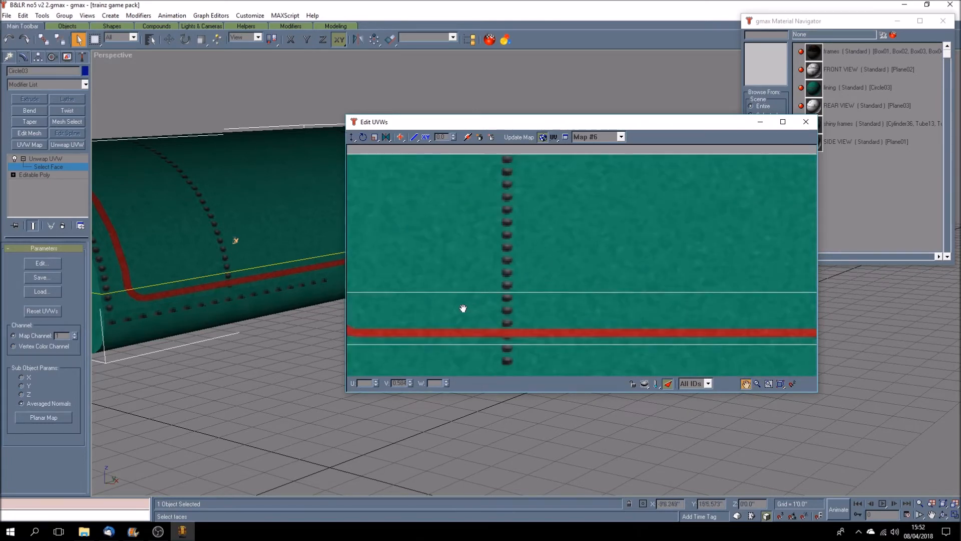
scroll(538, 281, down, 6)
Lower the new strip's upper UV edge onto the finished strip's upper edge and close the UV editor.
click(351, 137)
drag(506, 202, 766, 235)
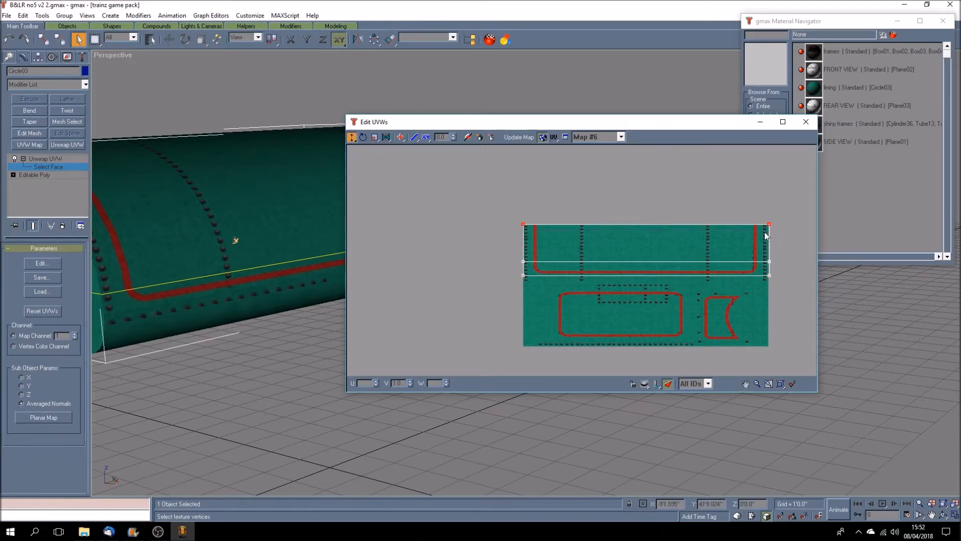
drag(522, 224, 521, 260)
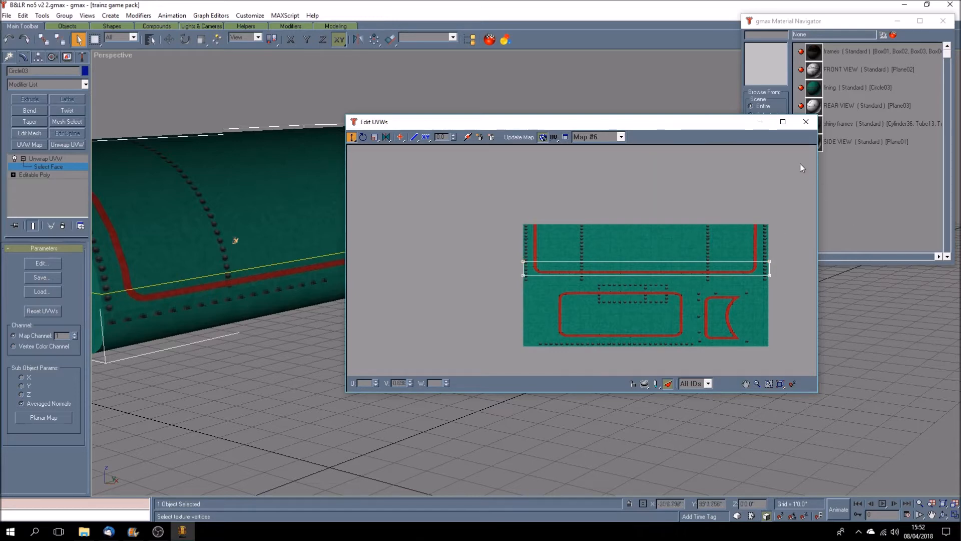
click(802, 122)
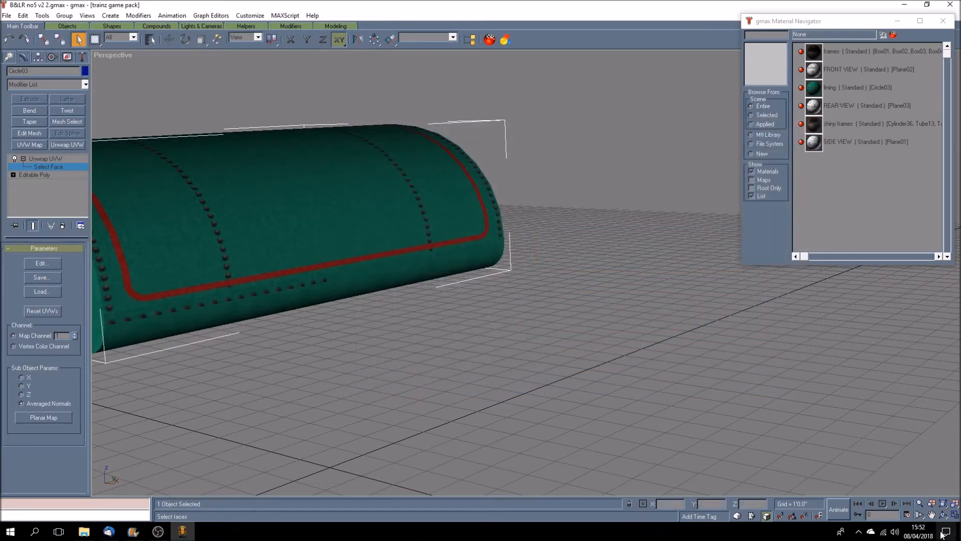
Planar-map the strip directly above the newly lined one on the opposite side and set its lower UV edge to V 0.893.
click(943, 514)
mouse_move(544, 364)
mouse_down()
mouse_move(626, 365)
mouse_move(616, 373)
mouse_move(547, 365)
mouse_move(547, 373)
mouse_up()
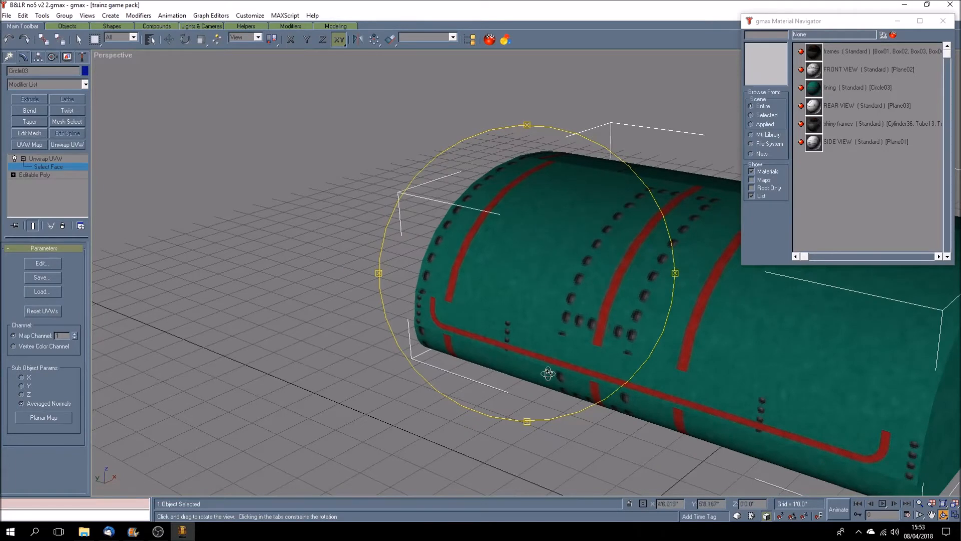
click(78, 39)
click(551, 323)
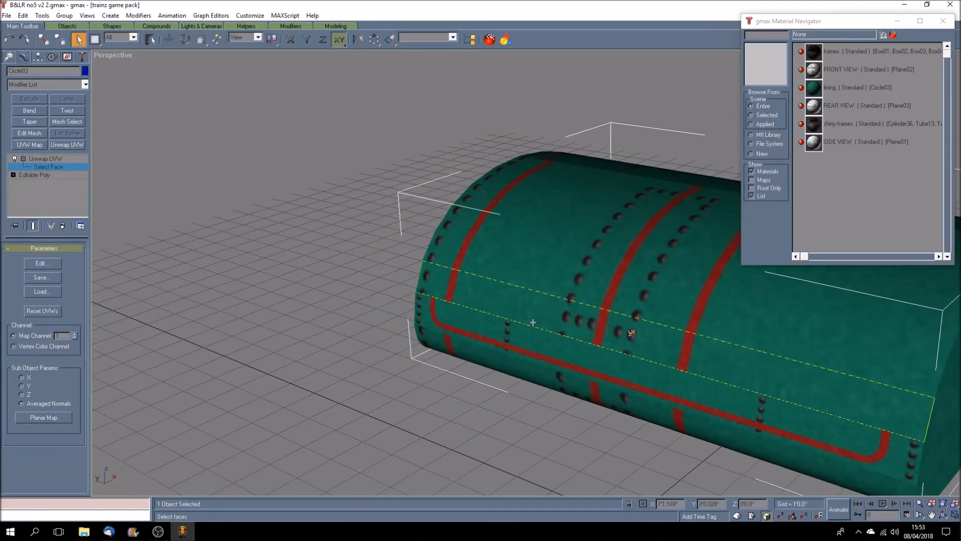
click(42, 263)
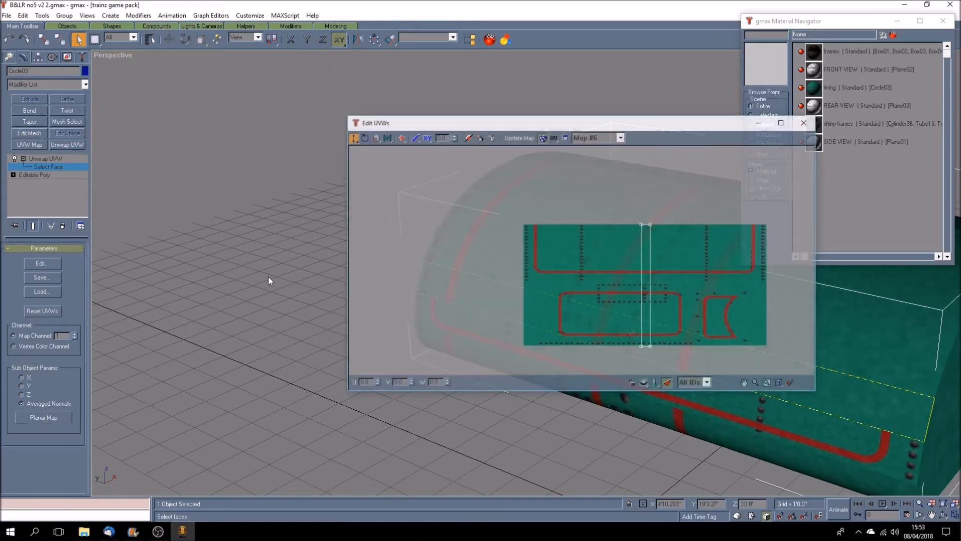
drag(579, 125, 429, 119)
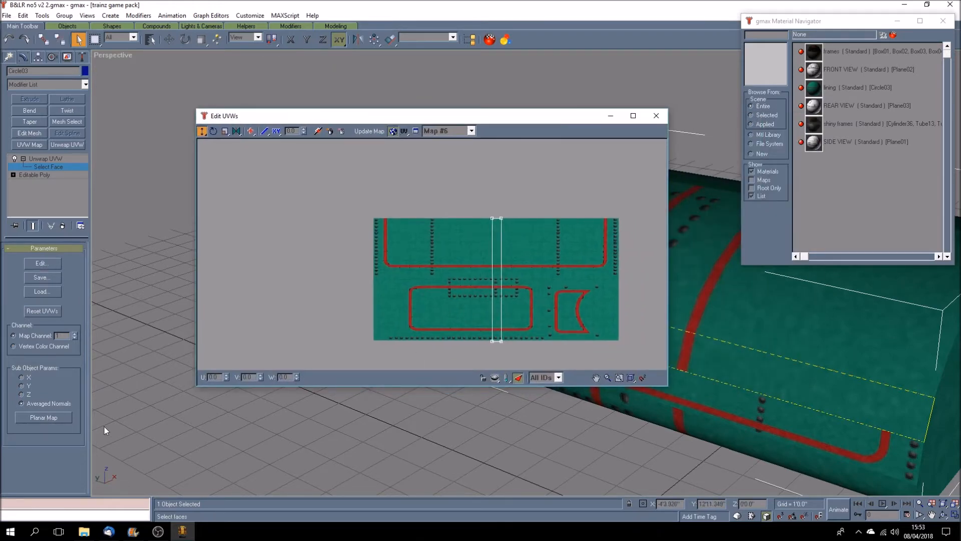
click(53, 416)
drag(353, 325, 656, 363)
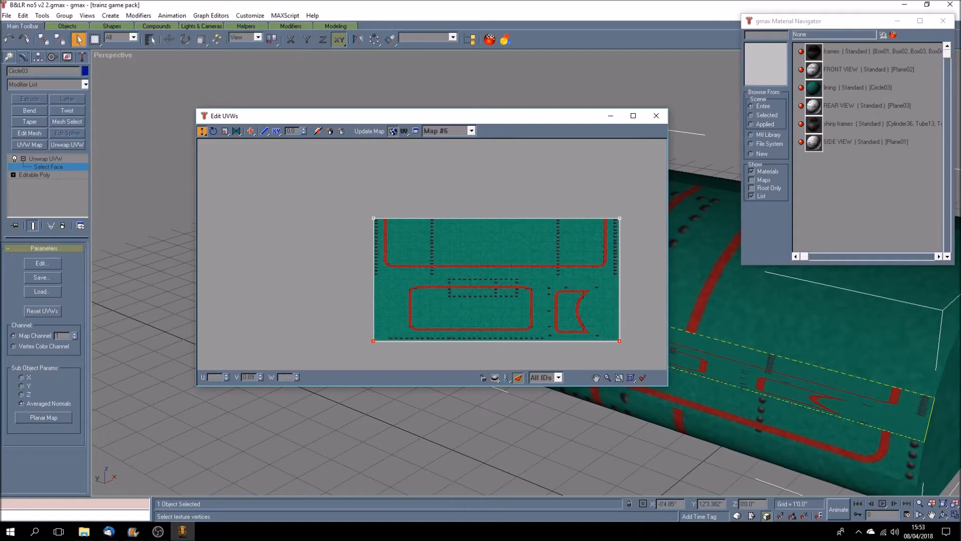
key(Return)
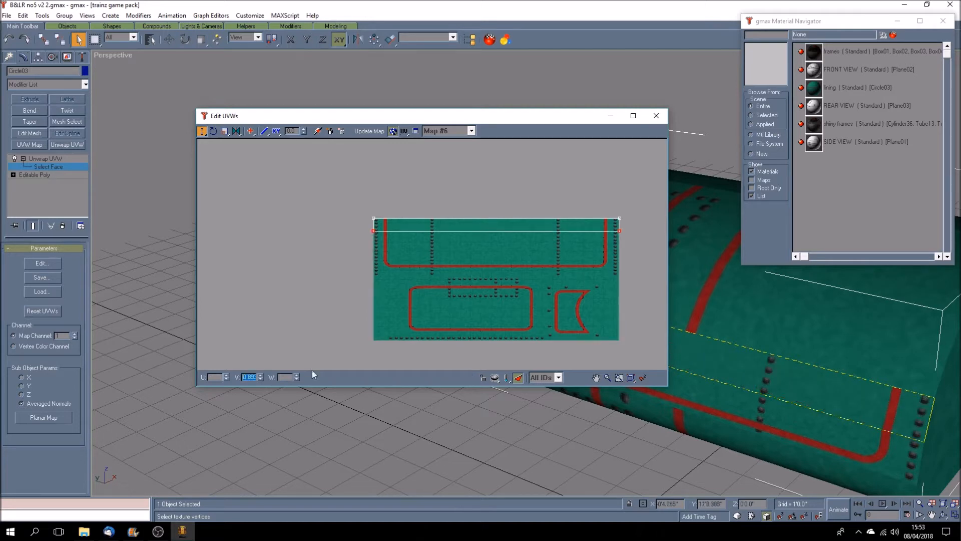
Planar-map the second strip above the lined one on this side and set its lower UV edge to V 0.893.
click(740, 335)
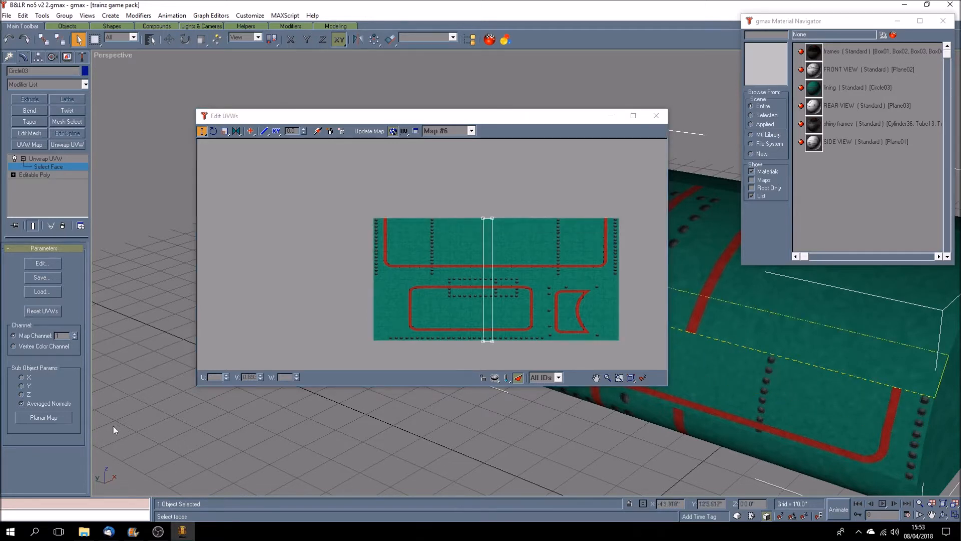
click(63, 418)
drag(580, 333, 353, 345)
click(247, 377)
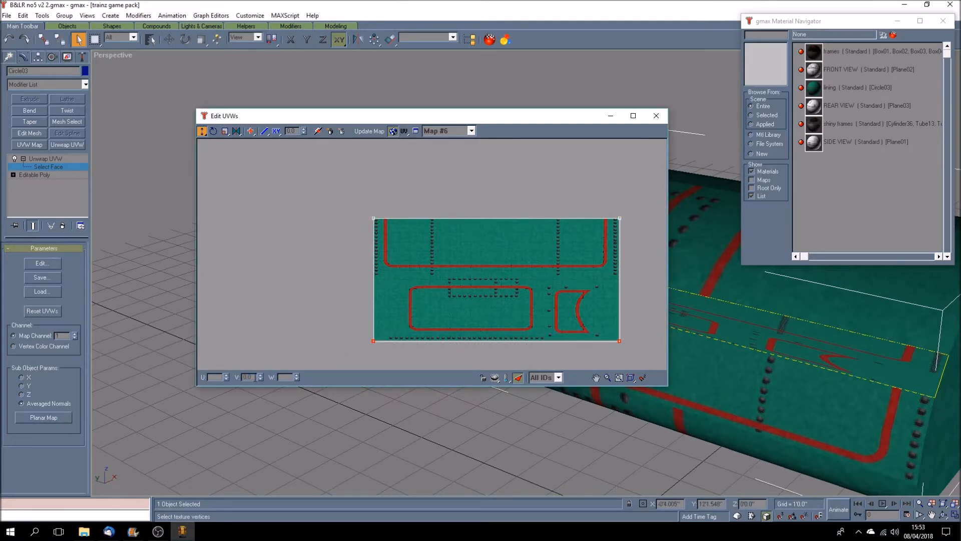
text(0.895)
key(Return)
Planar-map the third strip above the lined one on this side and set its lower UV edge to V 0.893.
click(750, 293)
click(43, 417)
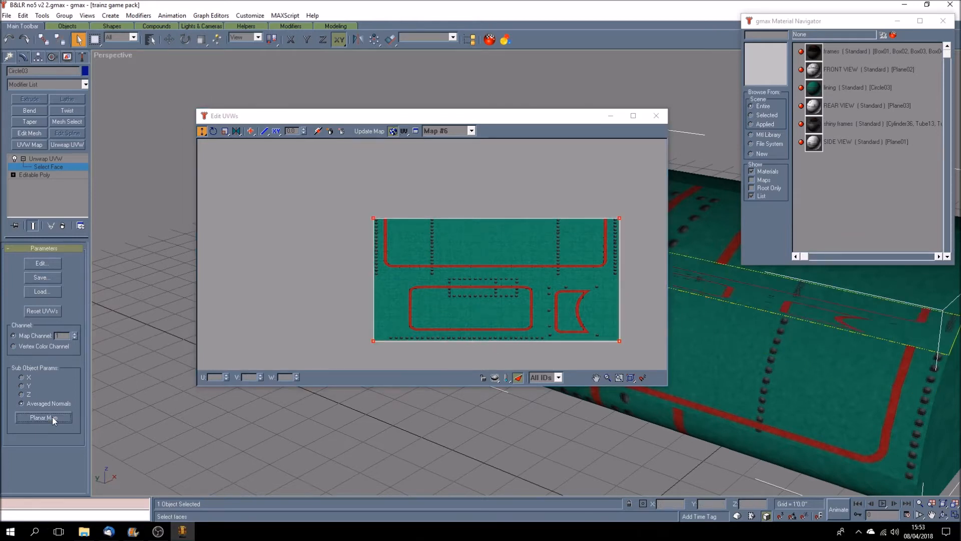
click(632, 335)
drag(631, 335, 344, 357)
click(248, 377)
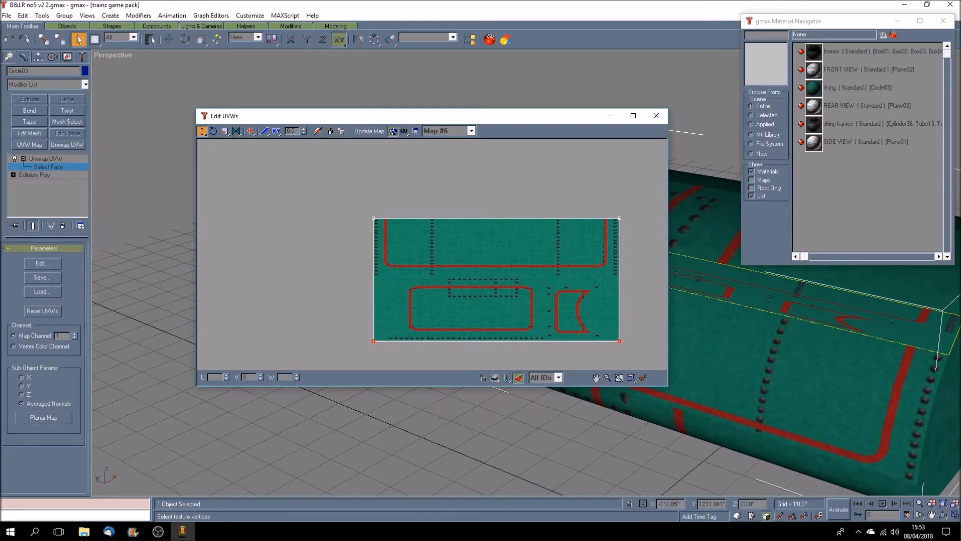
text(0.835)
key(Return)
Planar-map the fourth strip above the lined one on this side and set its lower UV edge to V 0.893.
click(696, 246)
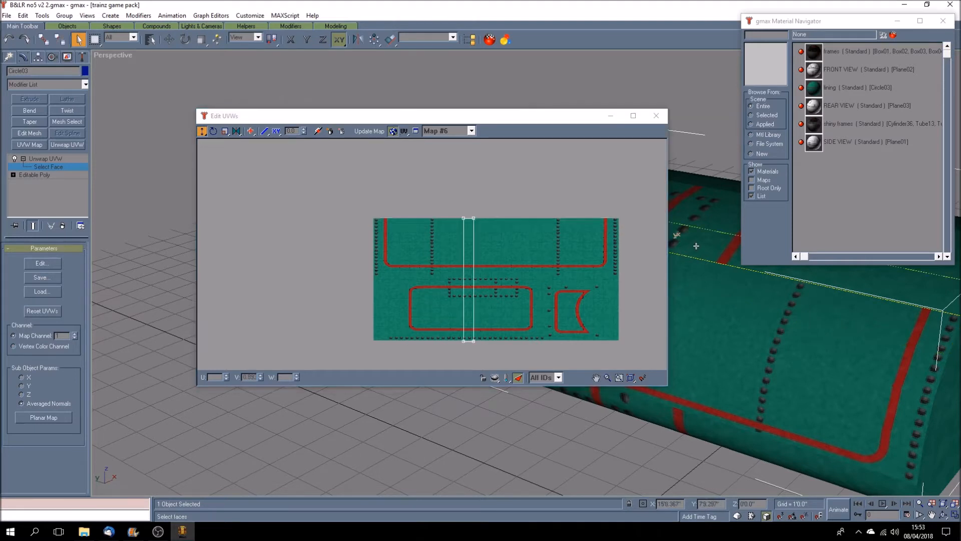
click(70, 416)
drag(643, 328, 335, 353)
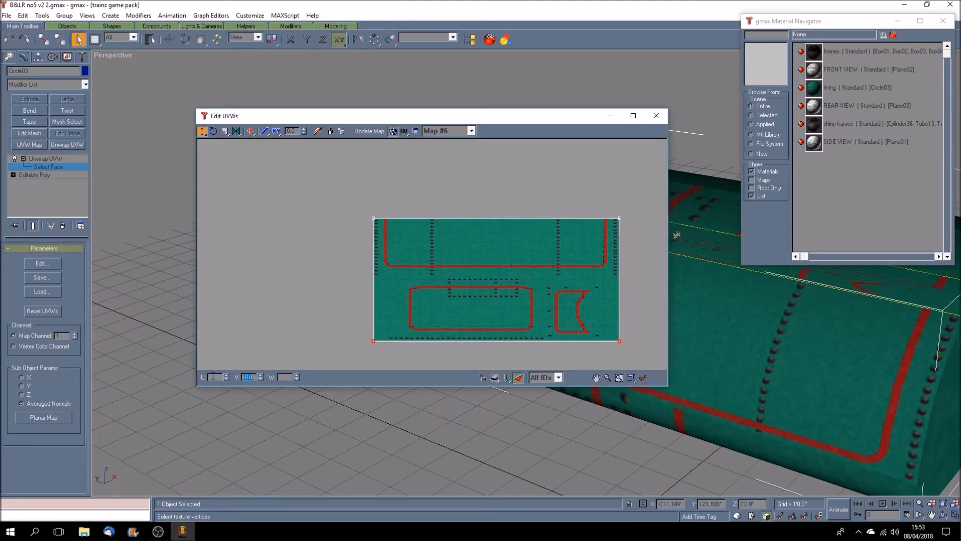
text(5)
key(Return)
Planar-map the fifth strip above the lined one on this side and set its lower UV edge to V 0.893.
click(716, 222)
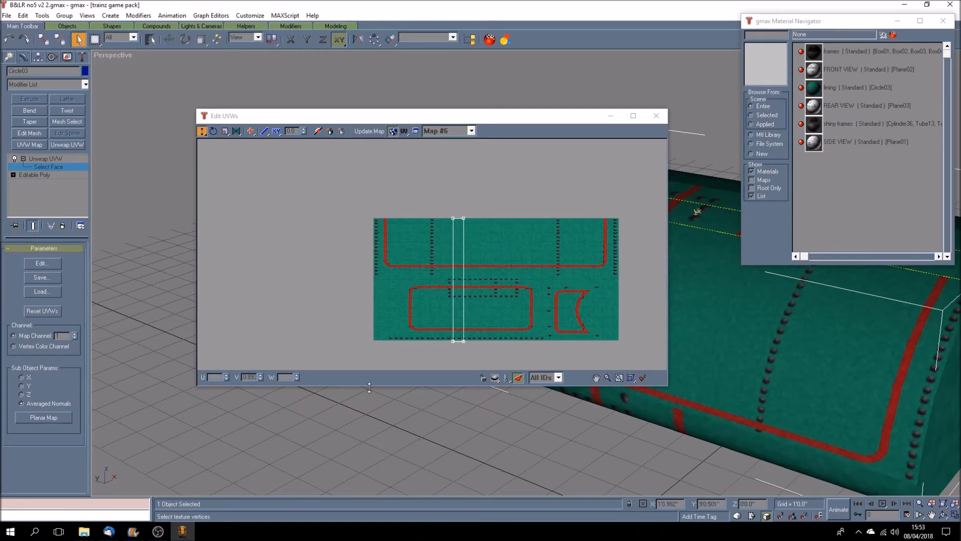
click(44, 417)
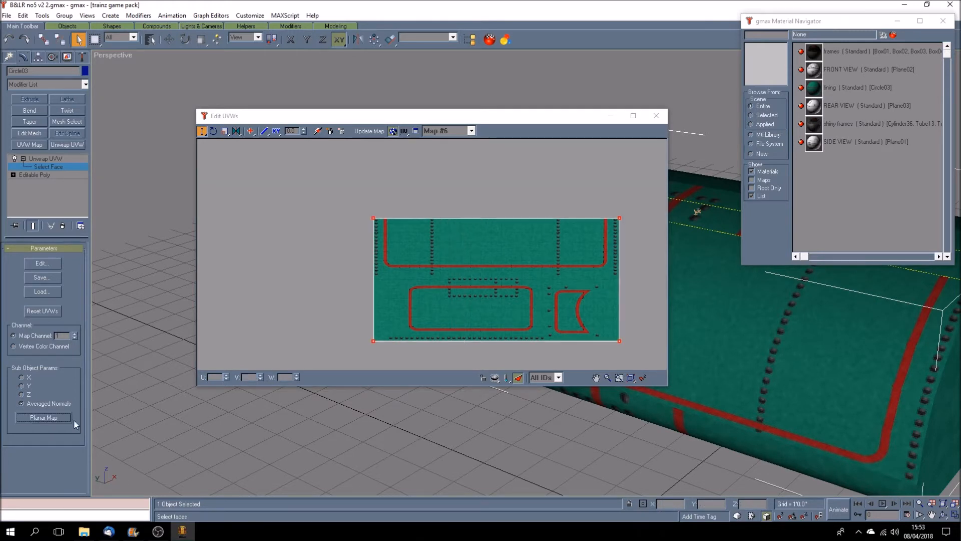
drag(651, 343, 293, 331)
click(247, 376)
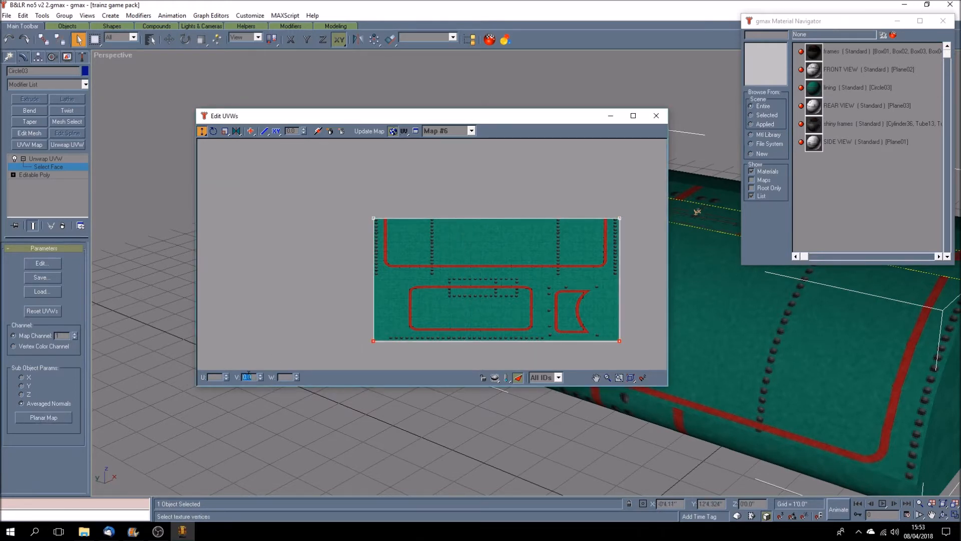
text(0)
key(Return)
Planar-map the sixth strip above the lined one, near the tank's crown, and set its lower UV edge to V 0.893.
click(701, 199)
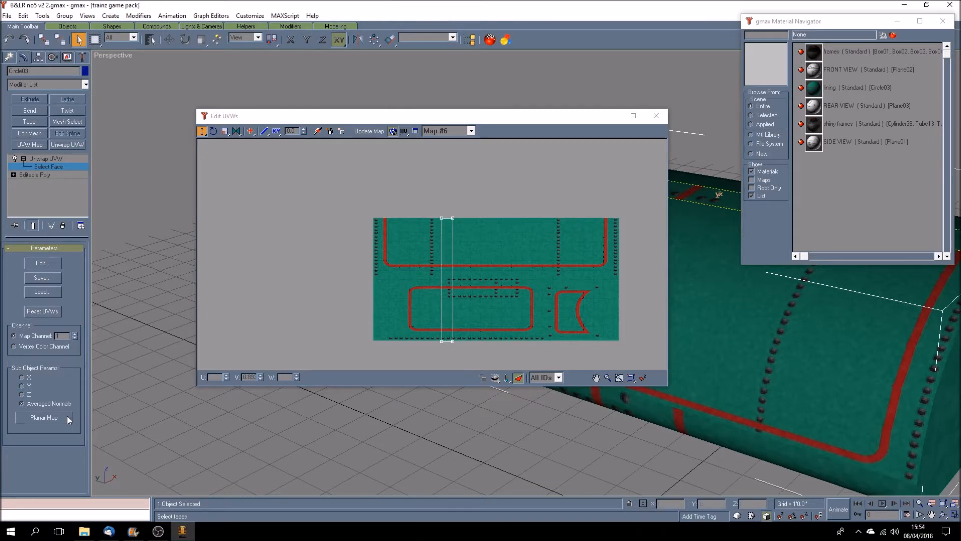
click(44, 417)
click(362, 328)
drag(563, 338, 647, 349)
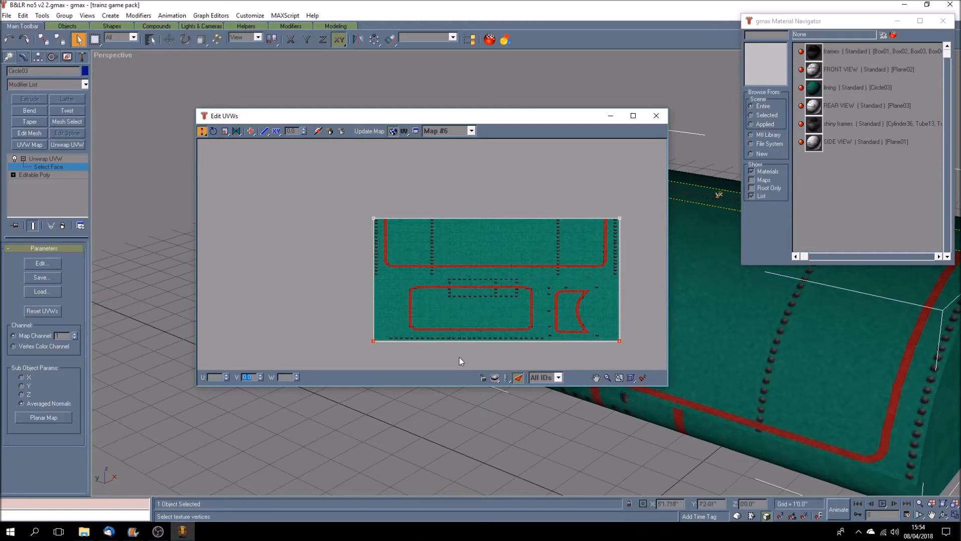
click(255, 377)
text(85)
key(Return)
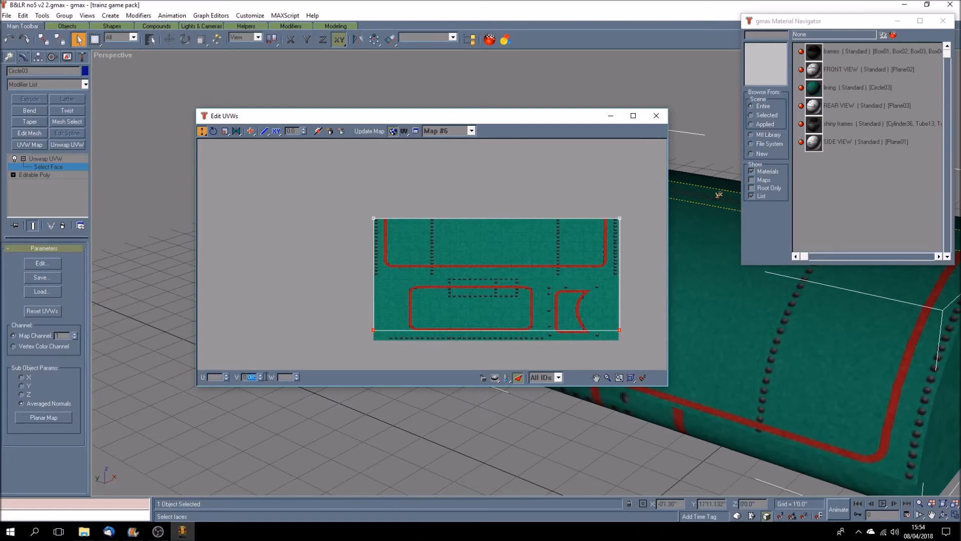
text(893)
key(Return)
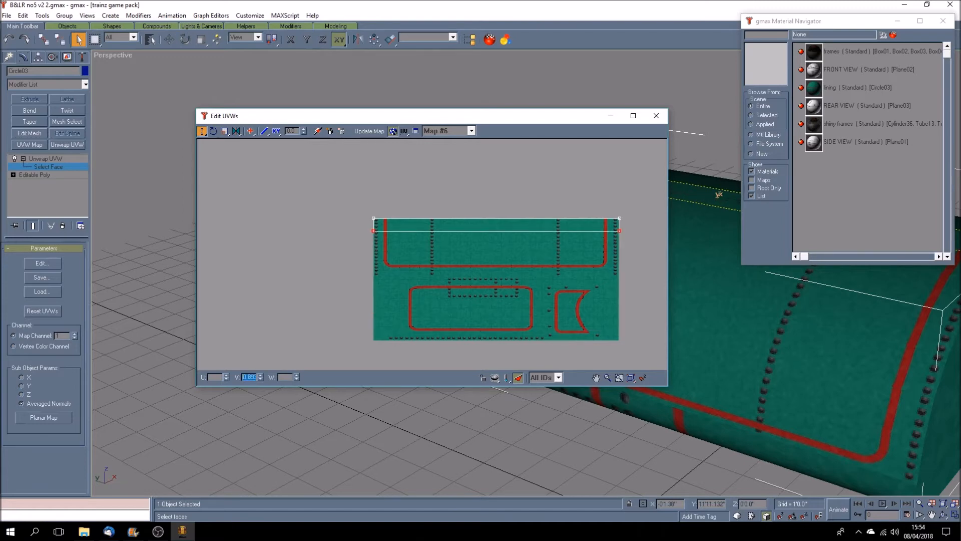
Close the UV editor and select the two strips nearest the crown on this side of the tank.
click(656, 116)
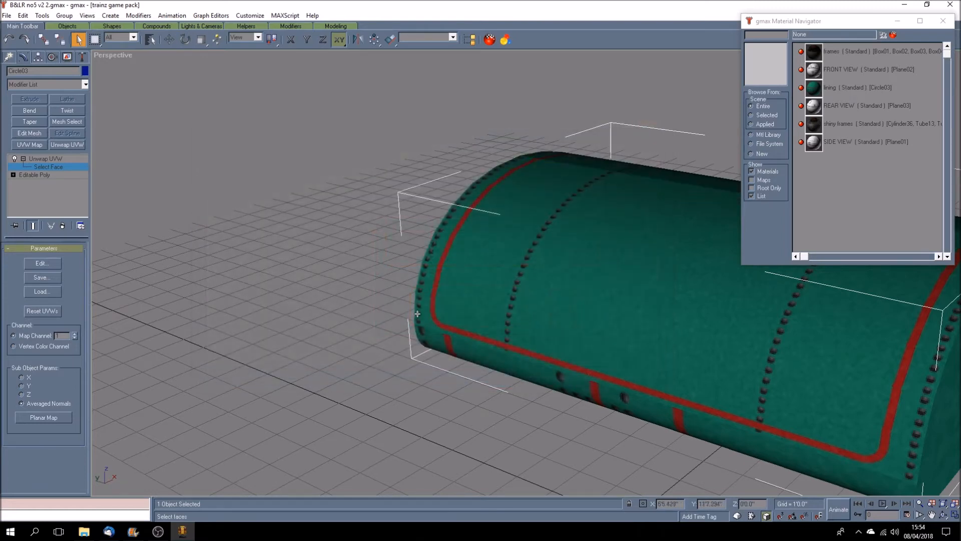
click(943, 515)
drag(569, 326, 580, 357)
click(932, 515)
drag(768, 409, 440, 323)
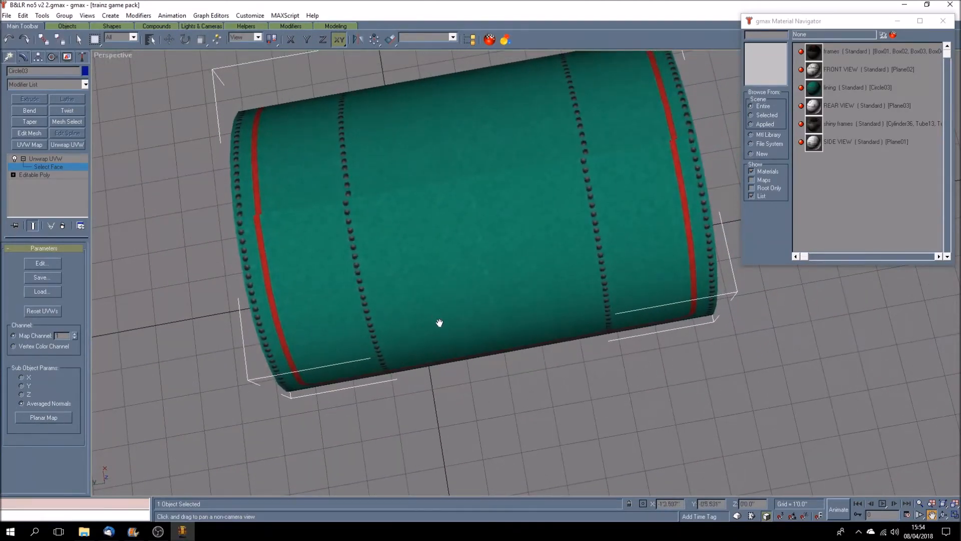
click(80, 39)
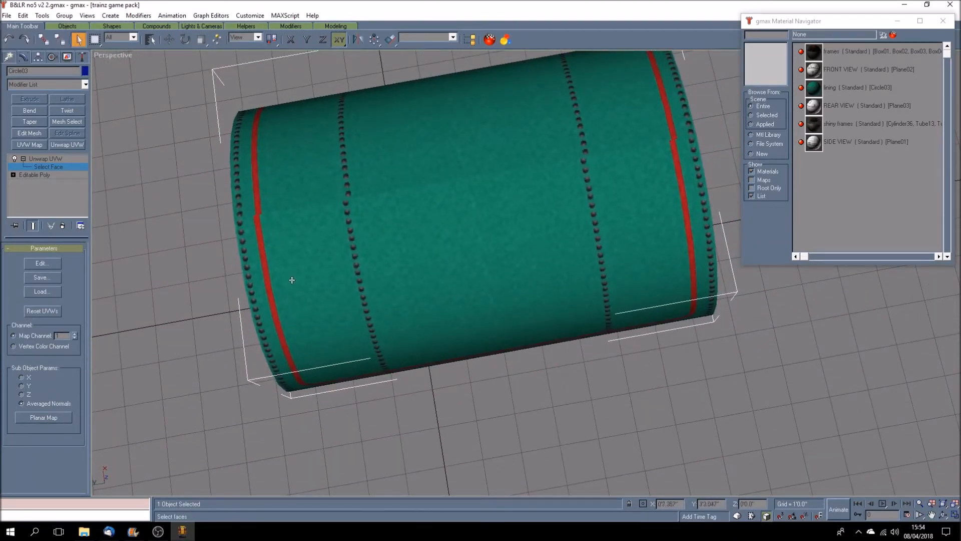
click(243, 229)
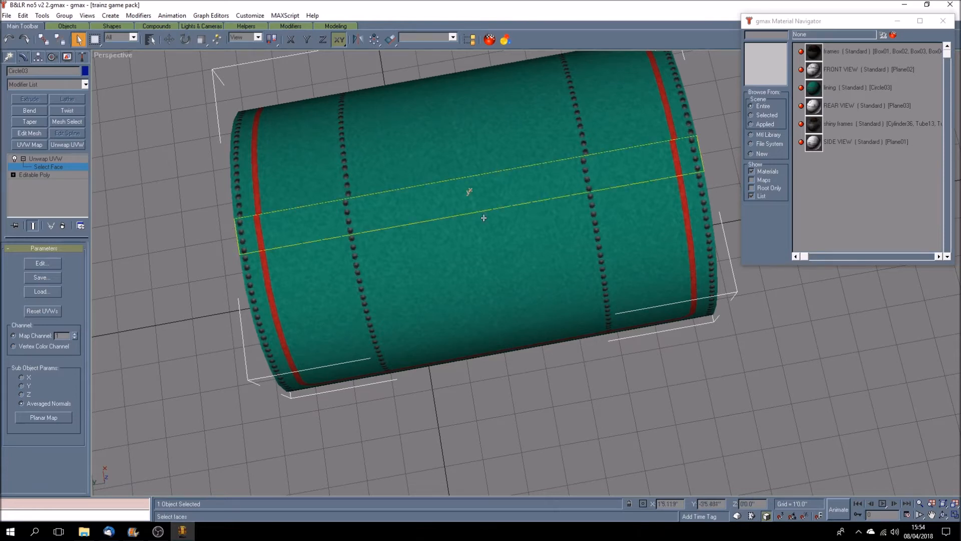
click(279, 260)
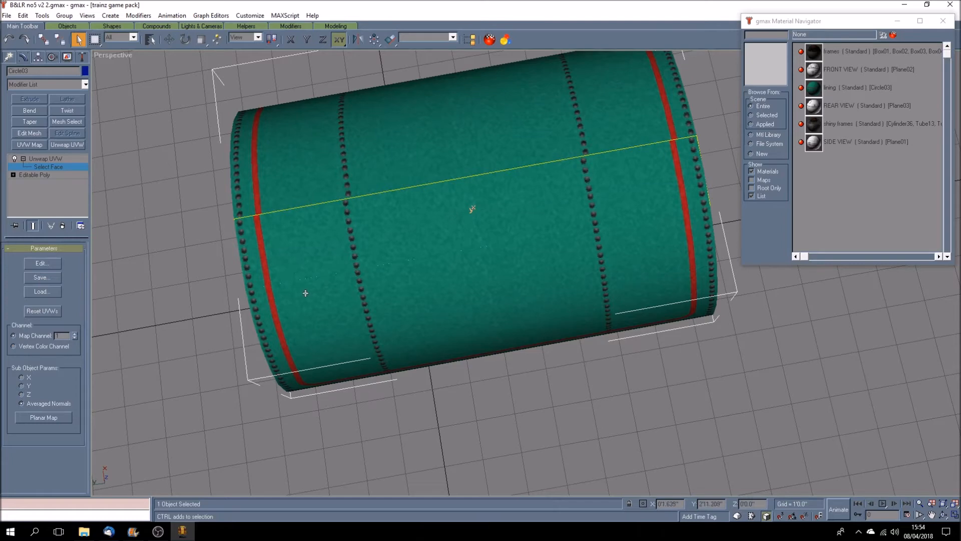
Switch the viewport to wireframe and add the remaining strips down to the lined one to the face selection.
right_click(111, 55)
click(117, 56)
right_click(116, 55)
click(122, 70)
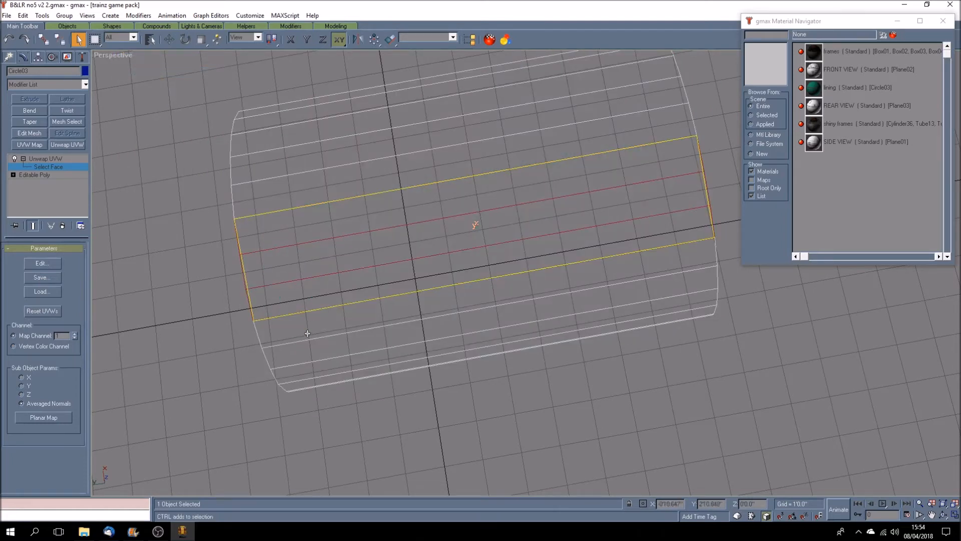
ctrl+click(301, 328)
ctrl+click(311, 350)
ctrl+click(323, 372)
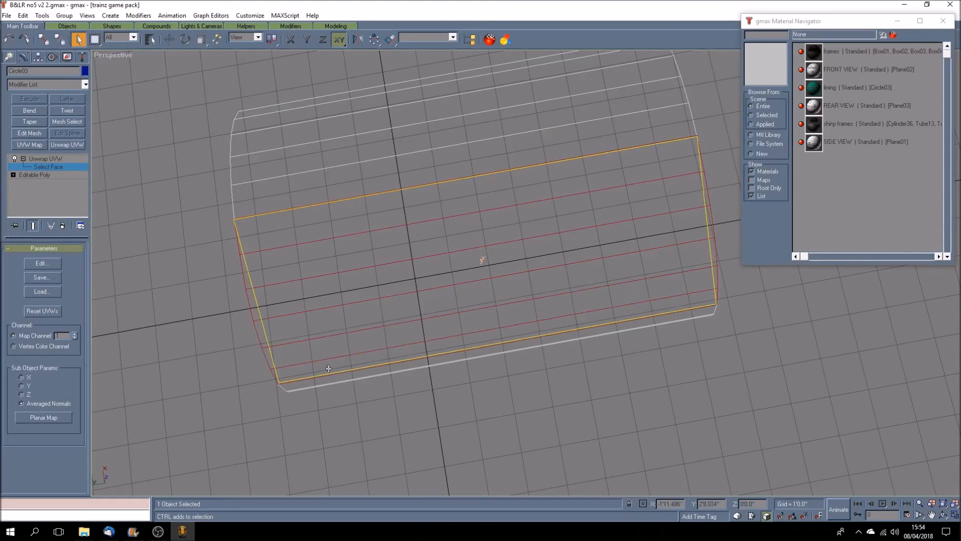
Return the viewport to Smooth + Highlights shading with the selected side of the tank in view.
click(943, 514)
drag(522, 362, 540, 322)
click(80, 40)
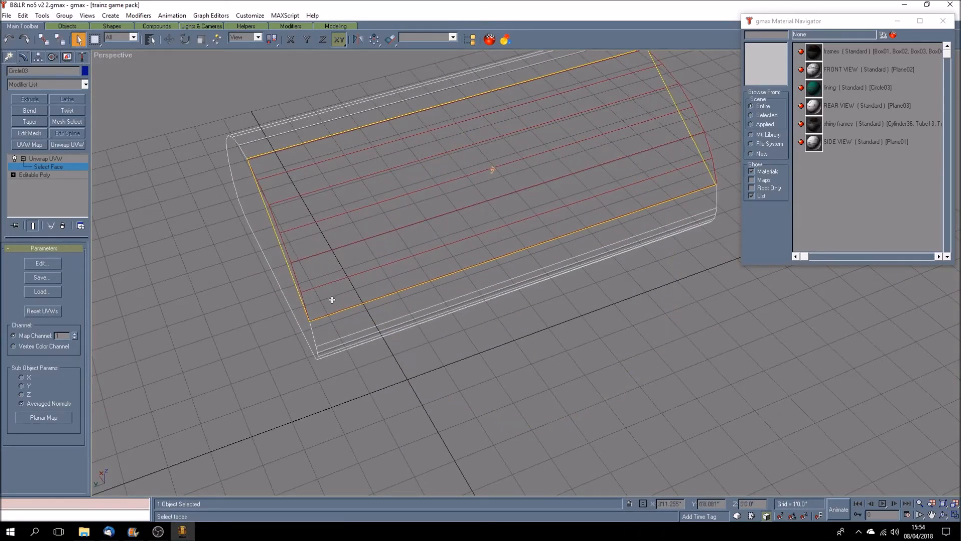
right_click(118, 56)
click(125, 60)
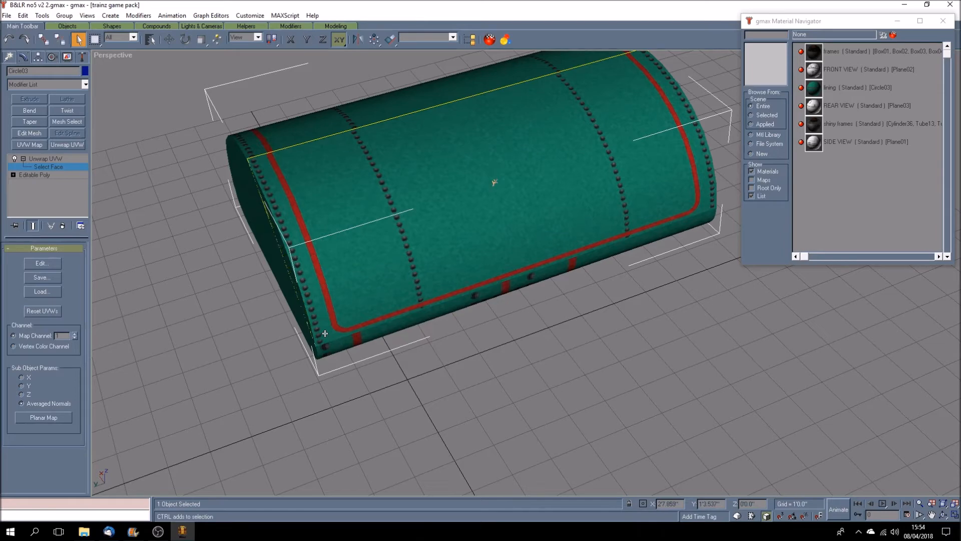
Mirror the UVs of all the selected strips horizontally, then close the UV editor.
click(42, 263)
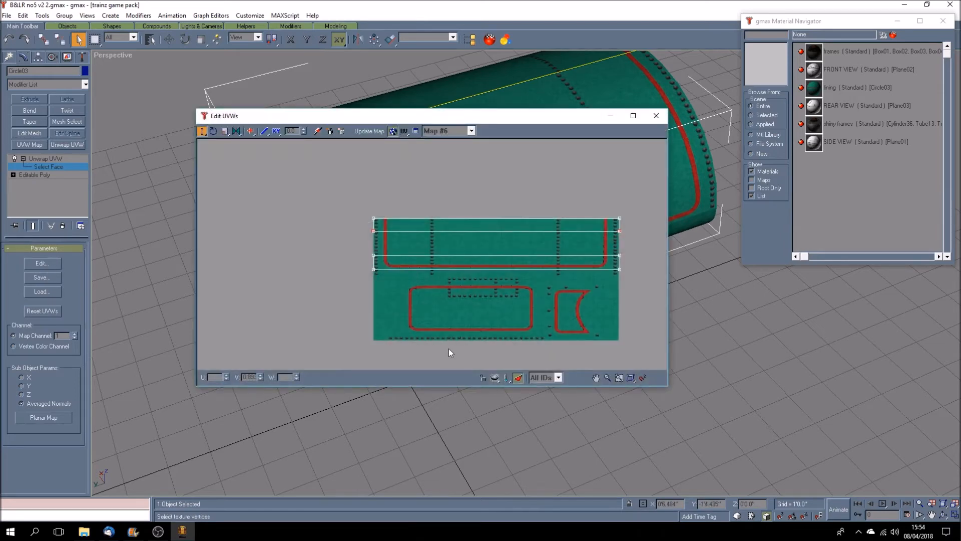
click(518, 378)
click(518, 379)
drag(346, 200, 635, 291)
click(237, 130)
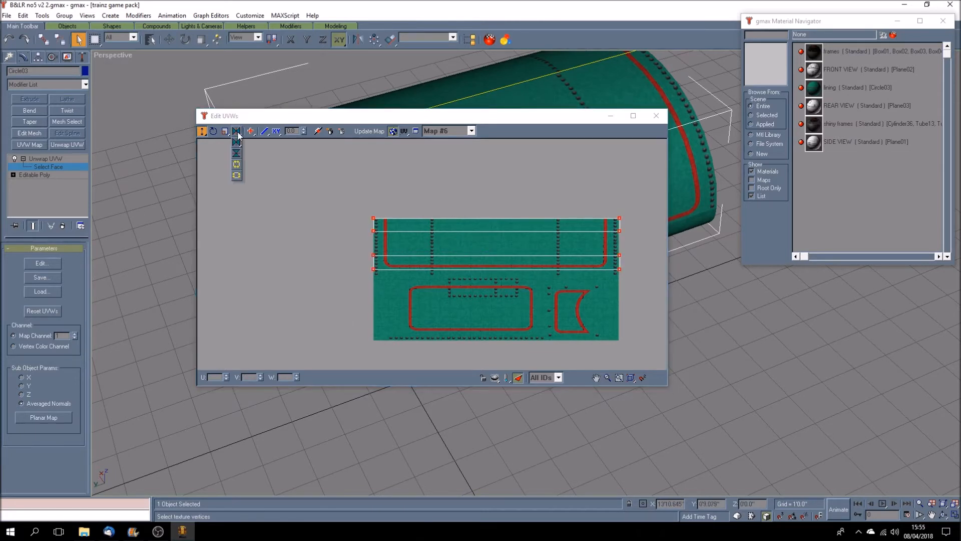
click(238, 144)
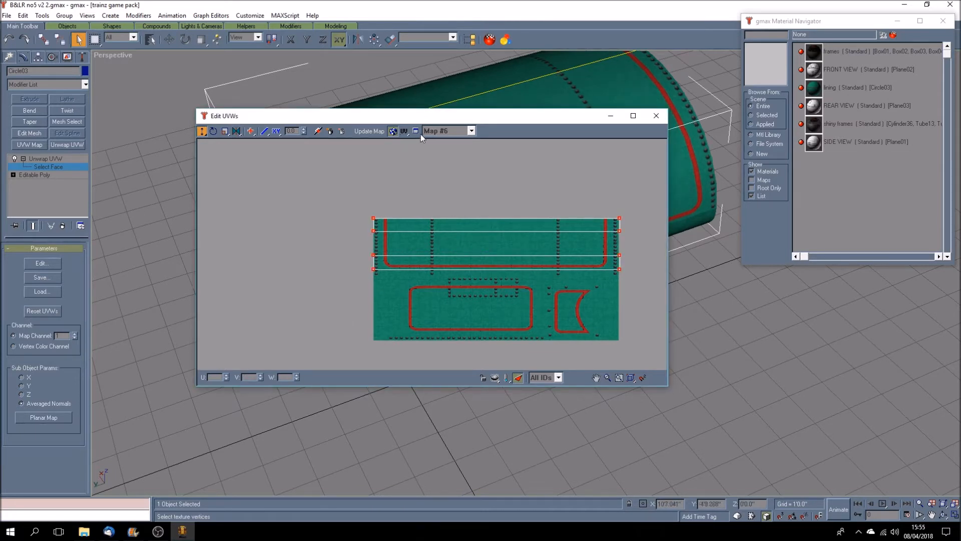
drag(415, 119, 588, 210)
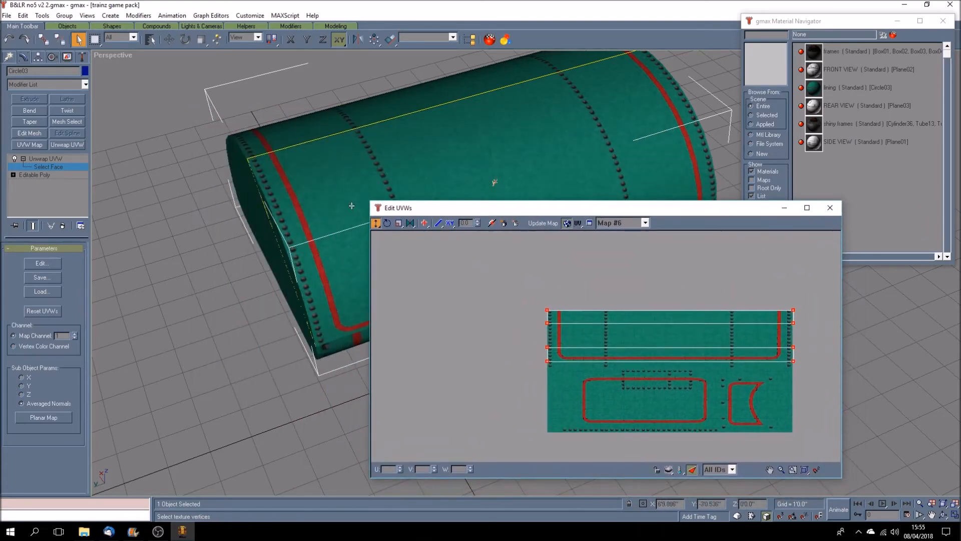
click(840, 210)
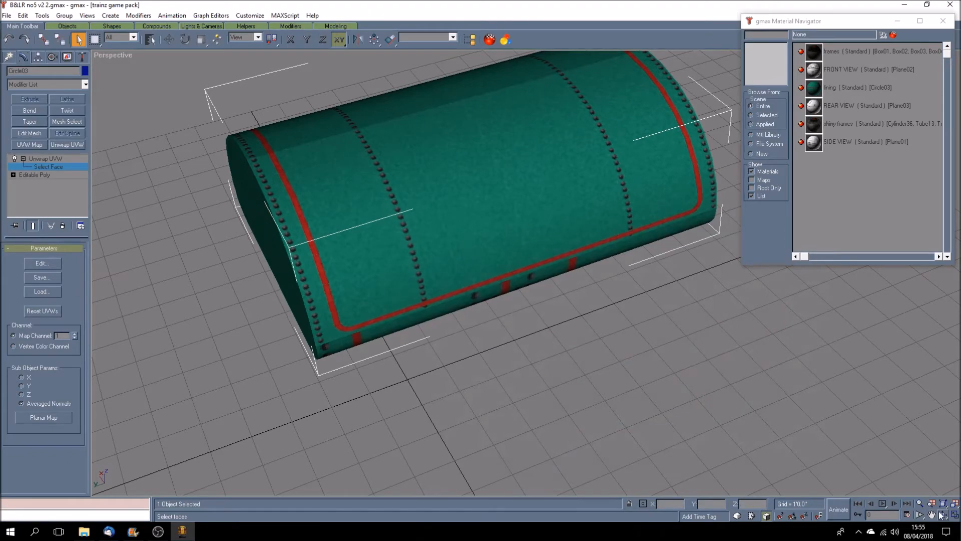
In wireframe display, select only the narrow strip directly below the lined one on this side of the tank.
click(942, 514)
drag(528, 348, 526, 301)
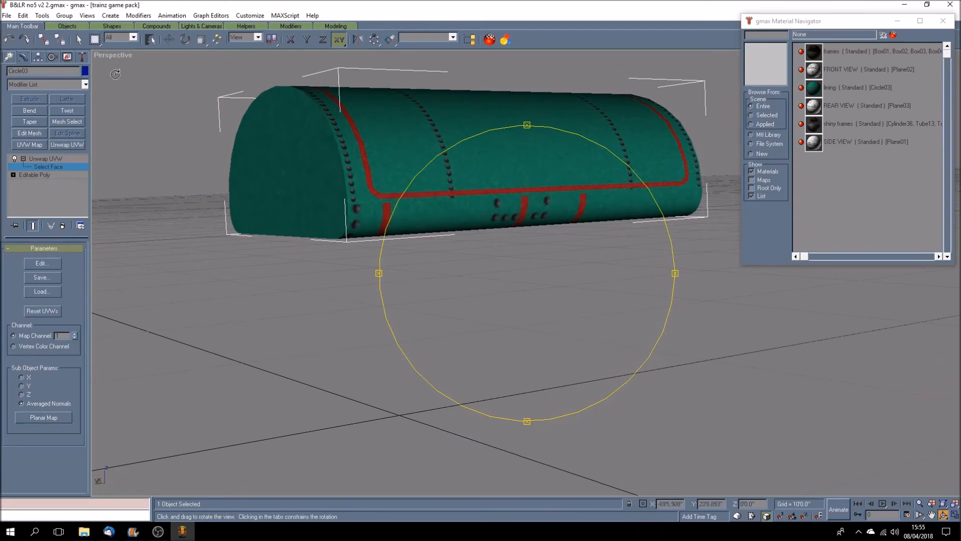
click(79, 39)
right_click(118, 56)
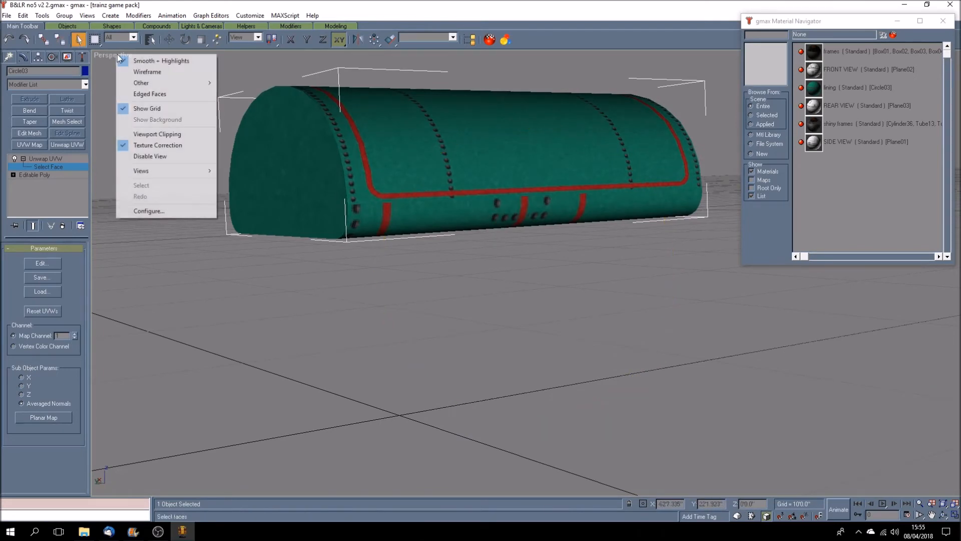
click(132, 71)
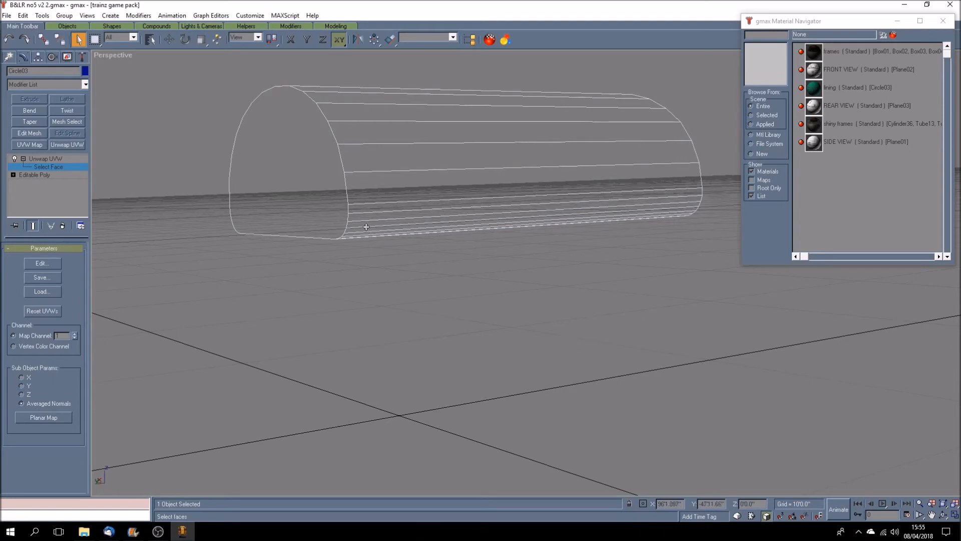
click(364, 215)
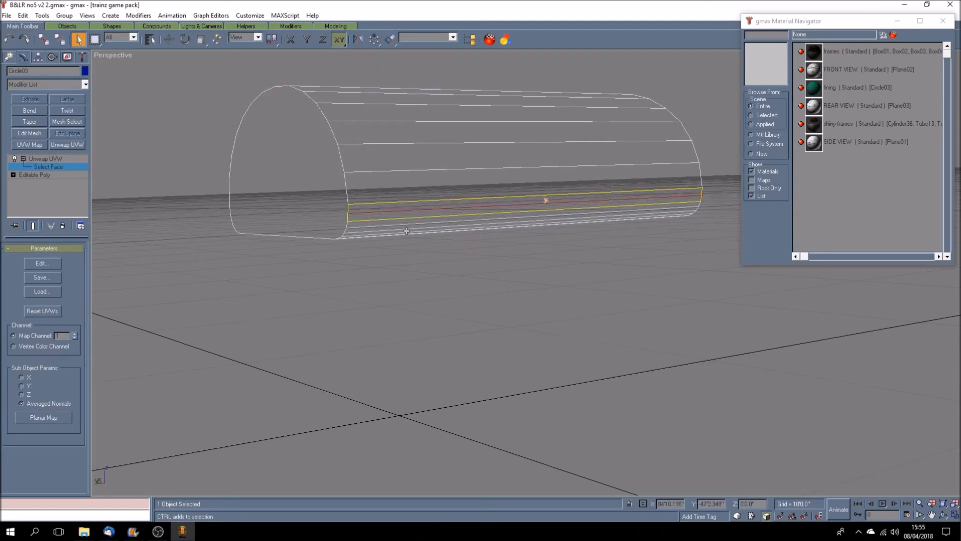
click(367, 209)
Open the selected strip's UVs, restore the shaded viewport and planar-map the strip.
click(41, 263)
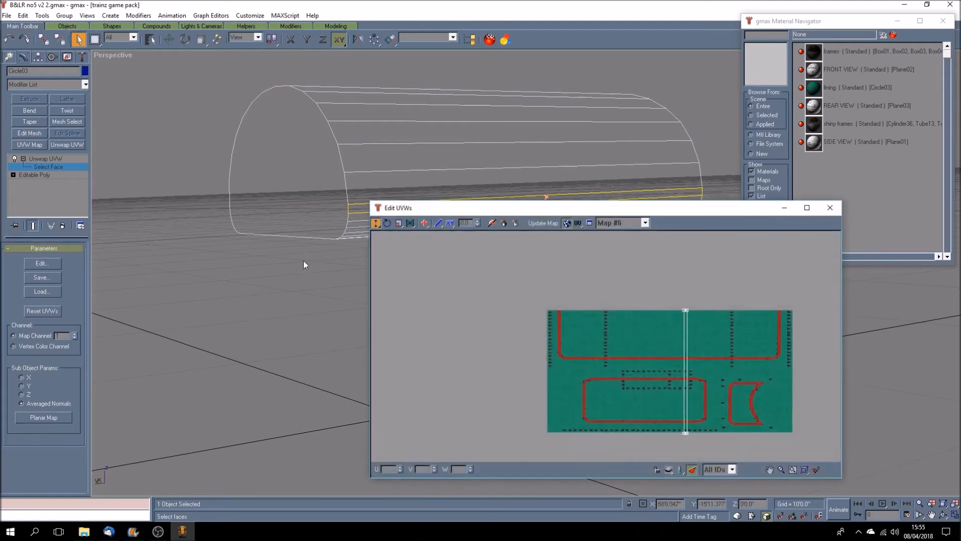
drag(580, 209, 589, 154)
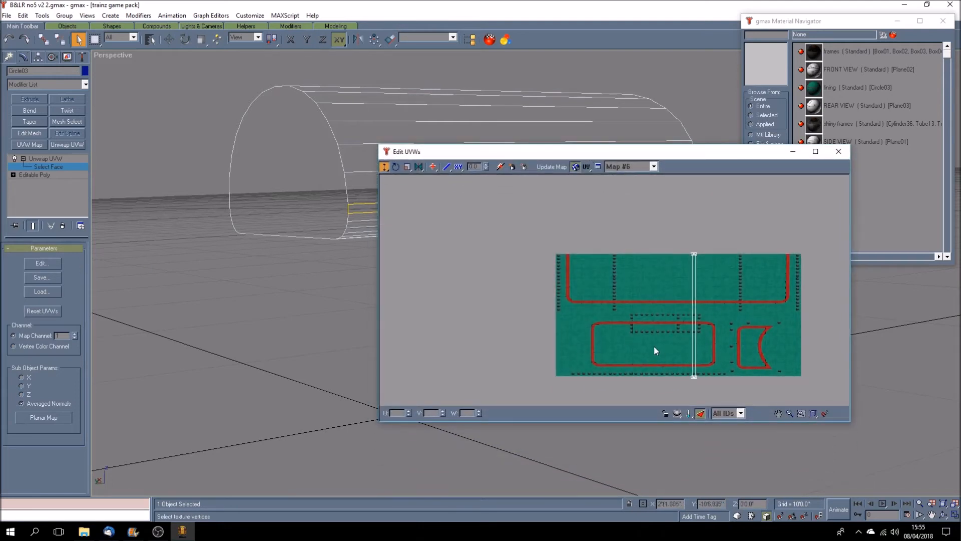
right_click(125, 56)
click(150, 59)
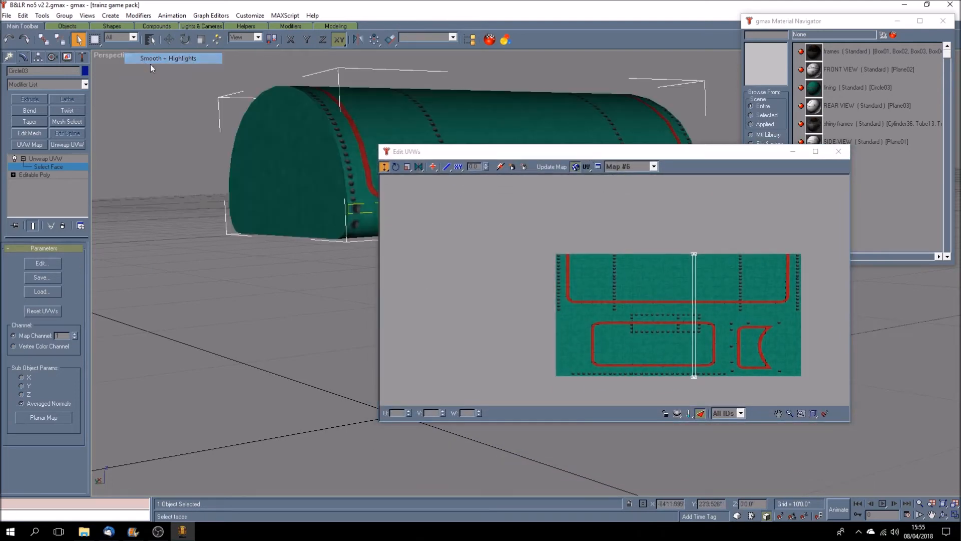
drag(515, 150, 571, 143)
click(51, 419)
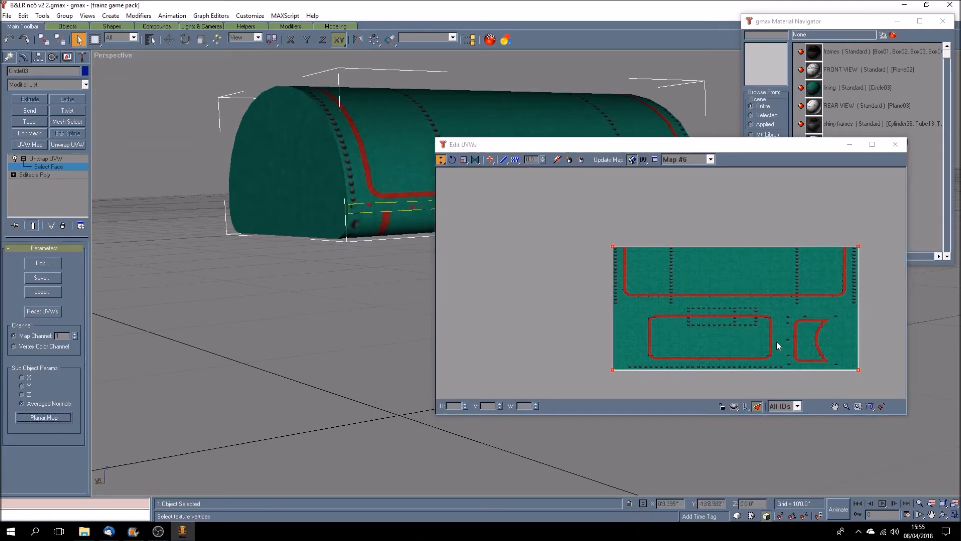
Squeeze the strip's UVs into a thin band just below the long red line, with the lower edge at about V 0.555.
drag(594, 354, 881, 384)
drag(611, 370, 604, 305)
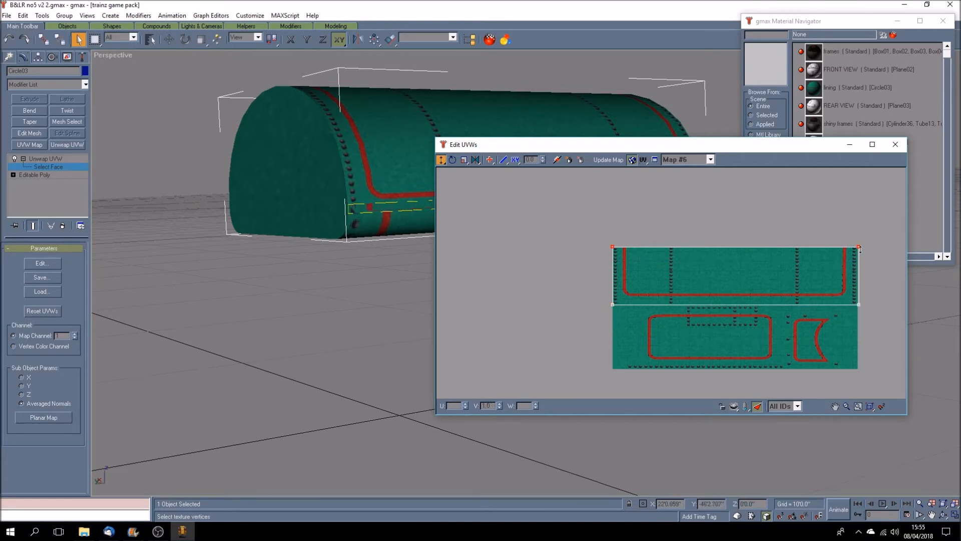
drag(859, 248, 859, 298)
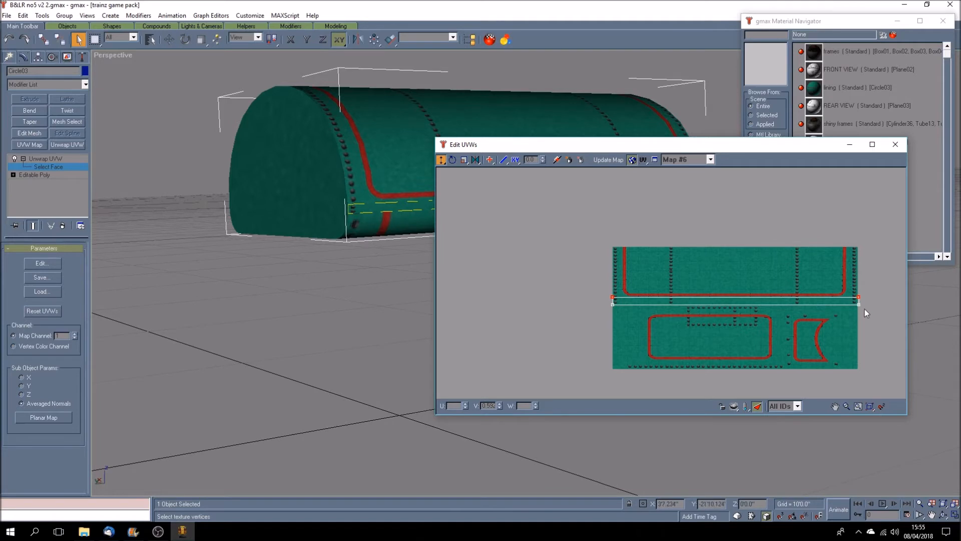
drag(680, 313, 612, 302)
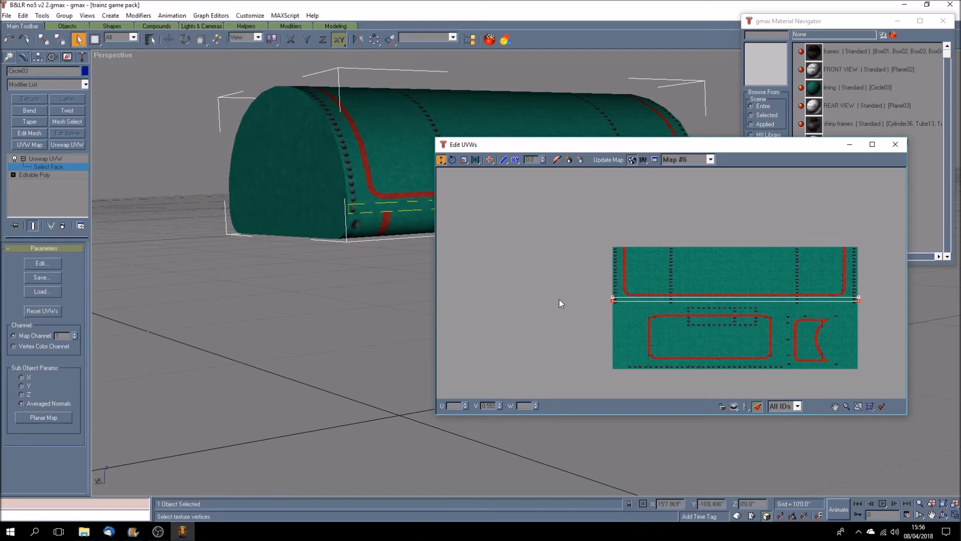
Nudge the strip's upper UV edge down to V 0.587, just clear of the red line.
click(836, 407)
drag(673, 316, 739, 312)
scroll(580, 302, up, 3)
scroll(551, 304, up, 2)
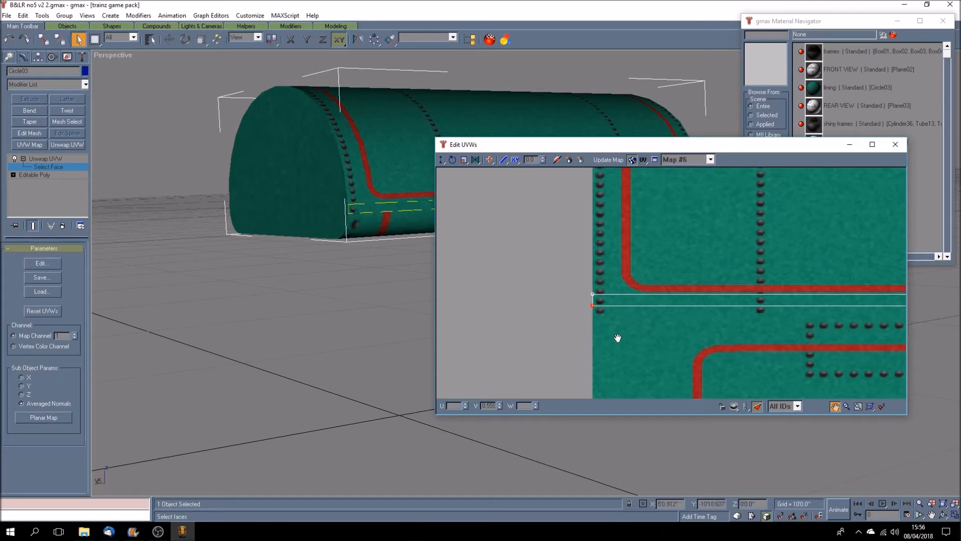
scroll(617, 332, down, 1)
scroll(617, 331, down, 3)
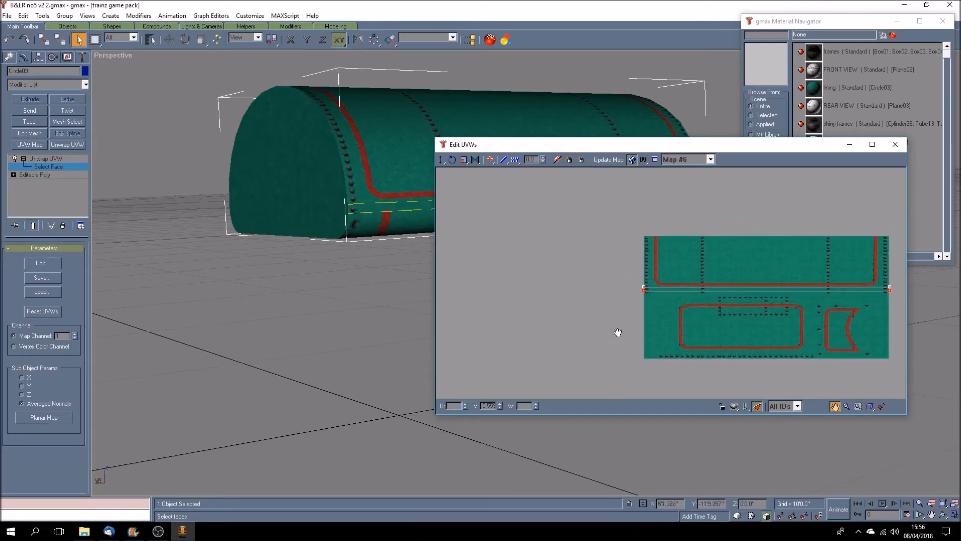
click(441, 160)
drag(902, 263, 633, 288)
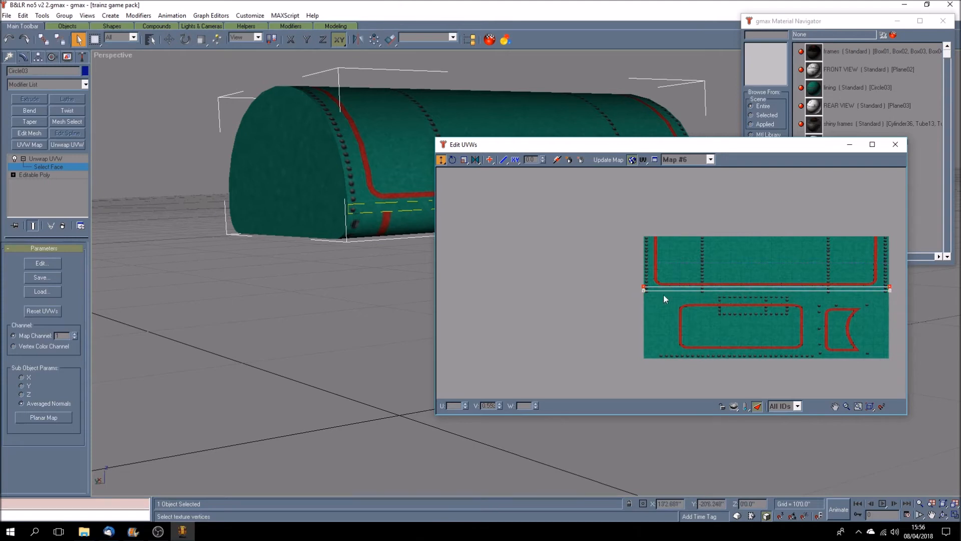
scroll(662, 294, up, 5)
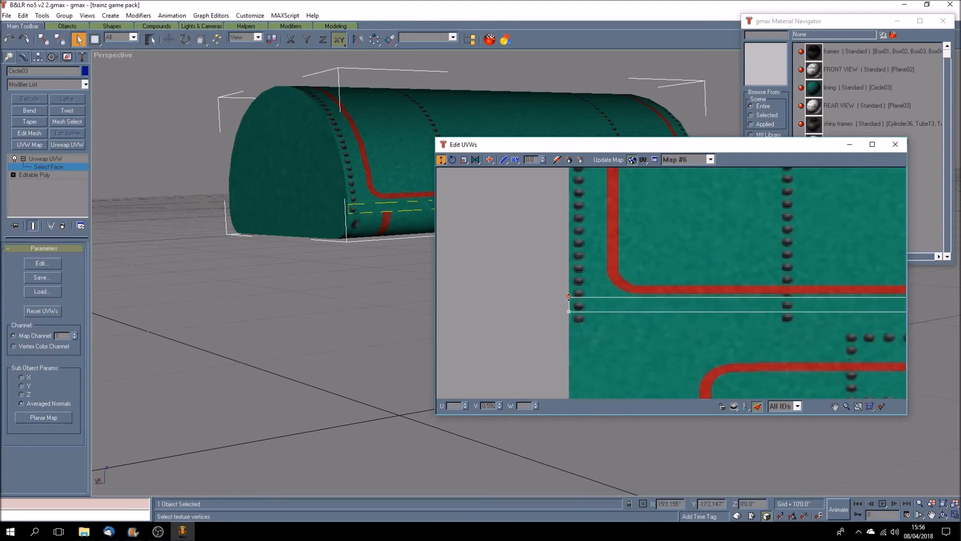
drag(569, 297, 569, 299)
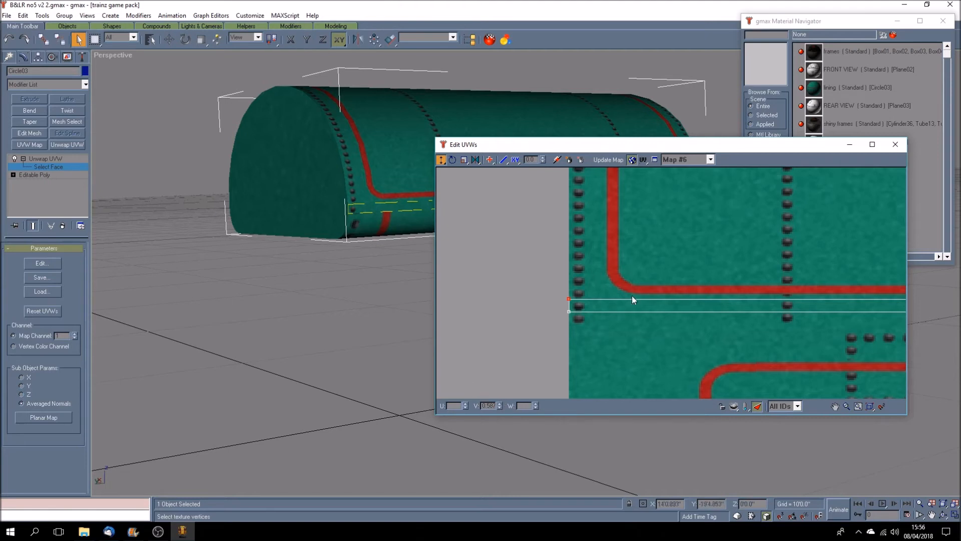
drag(557, 307, 585, 333)
Planar-map the second strip below the lined one and set its upper UV edge to V 0.587.
click(371, 218)
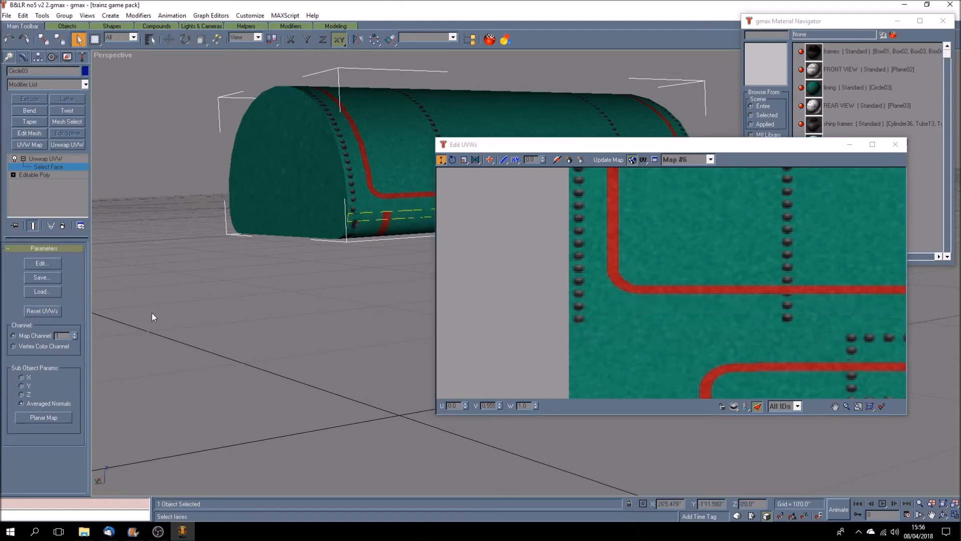
click(63, 417)
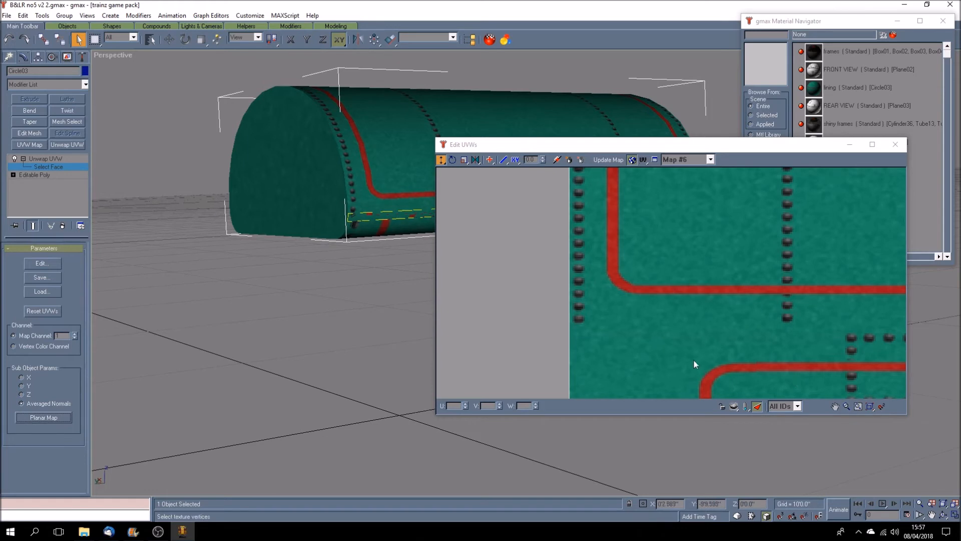
click(828, 404)
scroll(641, 295, down, 4)
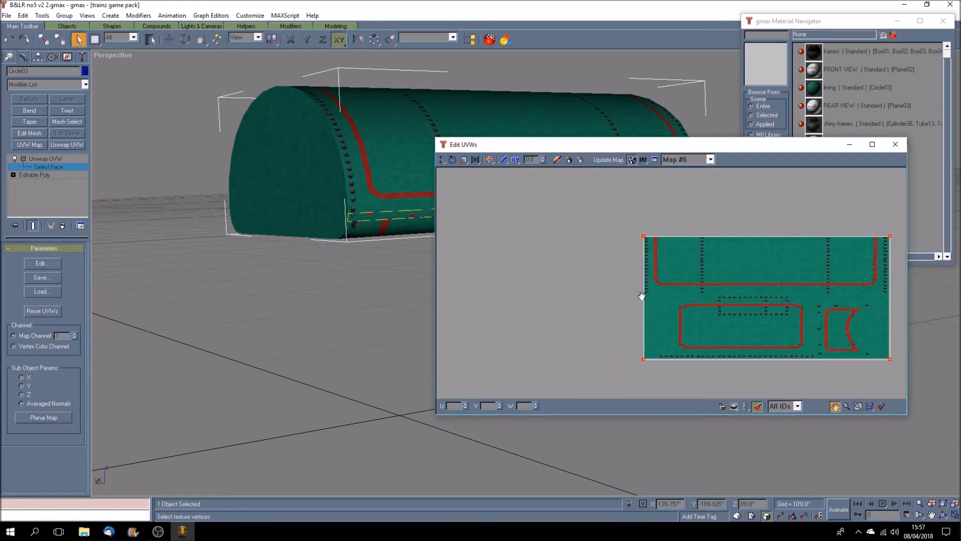
click(442, 161)
drag(806, 265, 881, 266)
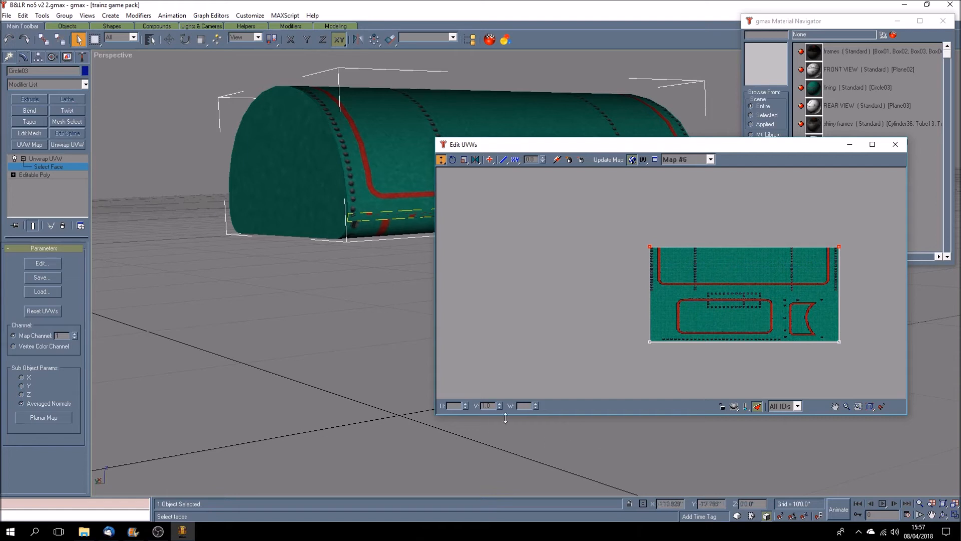
drag(493, 406, 467, 406)
text(0.587)
key(Return)
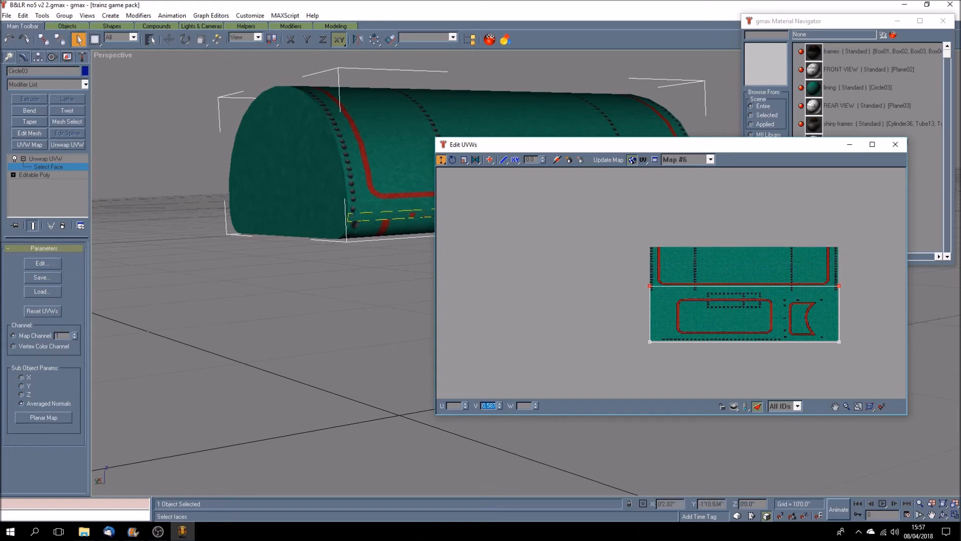
Set the lower UV edge of the second strip below the lined one to V 0.555.
drag(853, 332, 545, 344)
drag(493, 406, 487, 406)
key(Return)
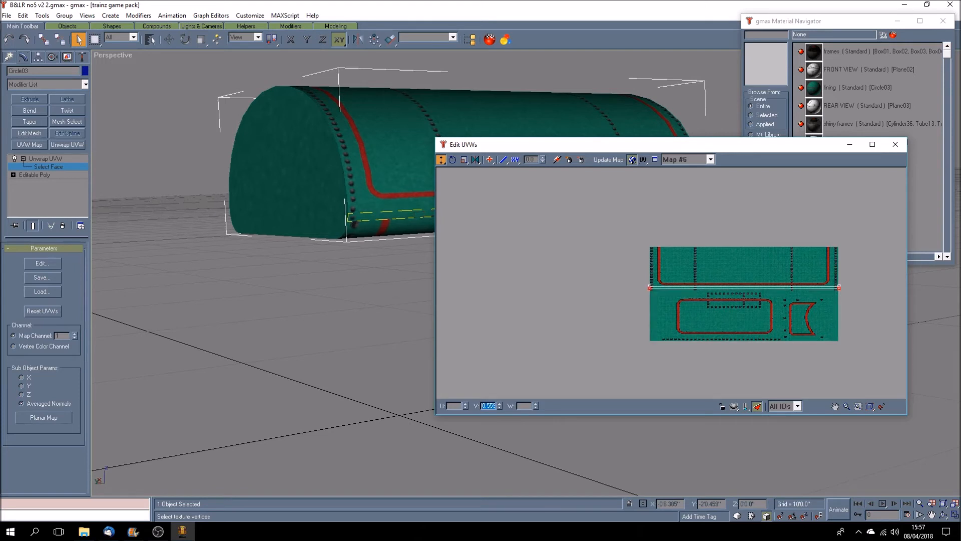
Planar-map the third strip below the lined one and fit its UVs between V 0.587 and V 0.555.
click(364, 227)
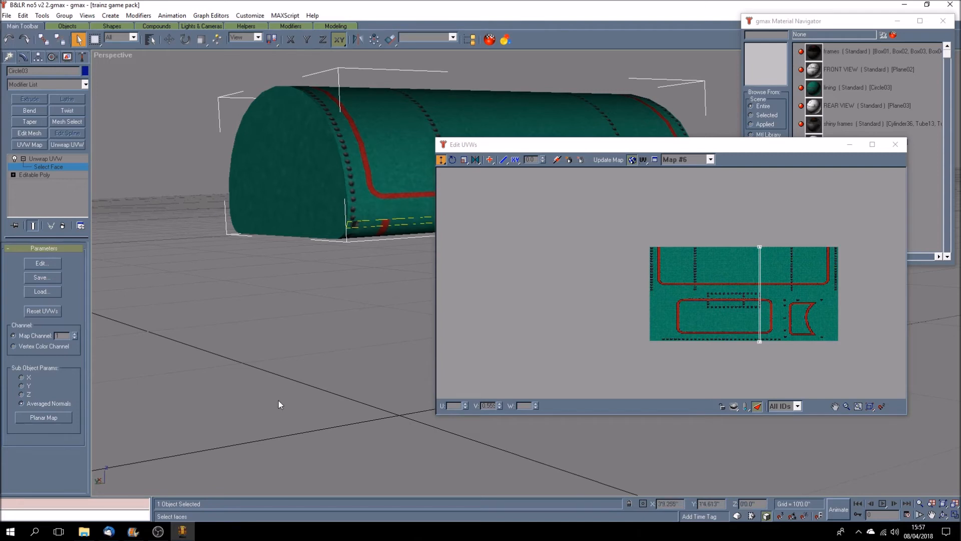
click(67, 421)
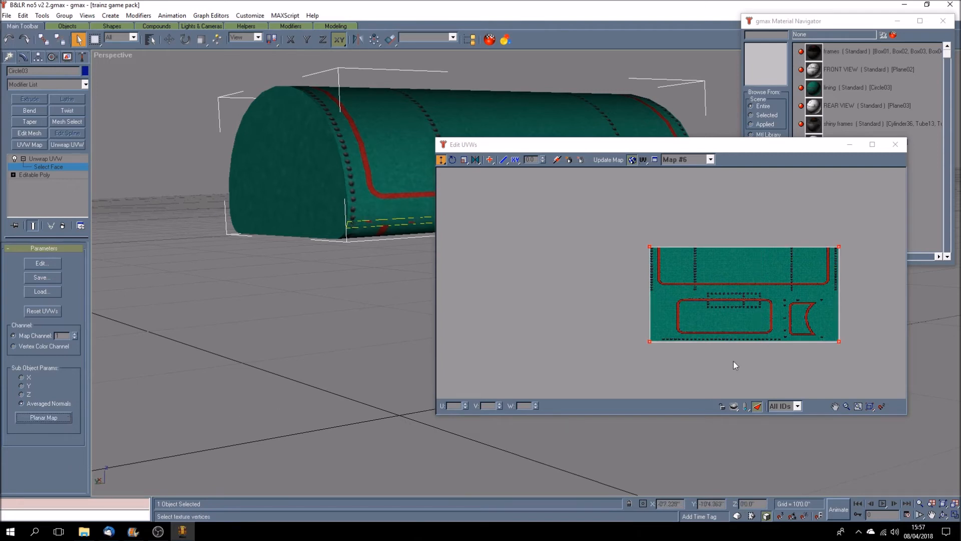
drag(629, 244, 850, 266)
double_click(487, 405)
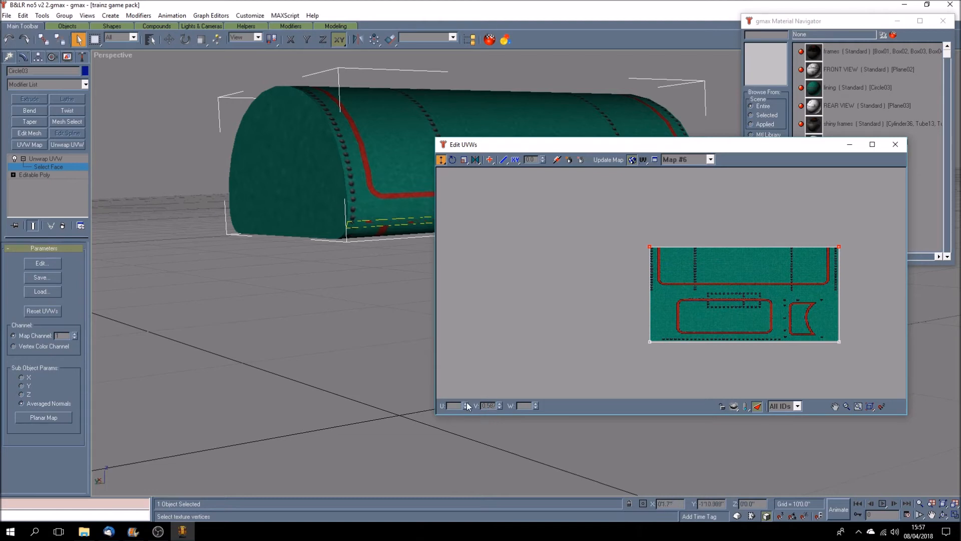
text(0.587)
key(Return)
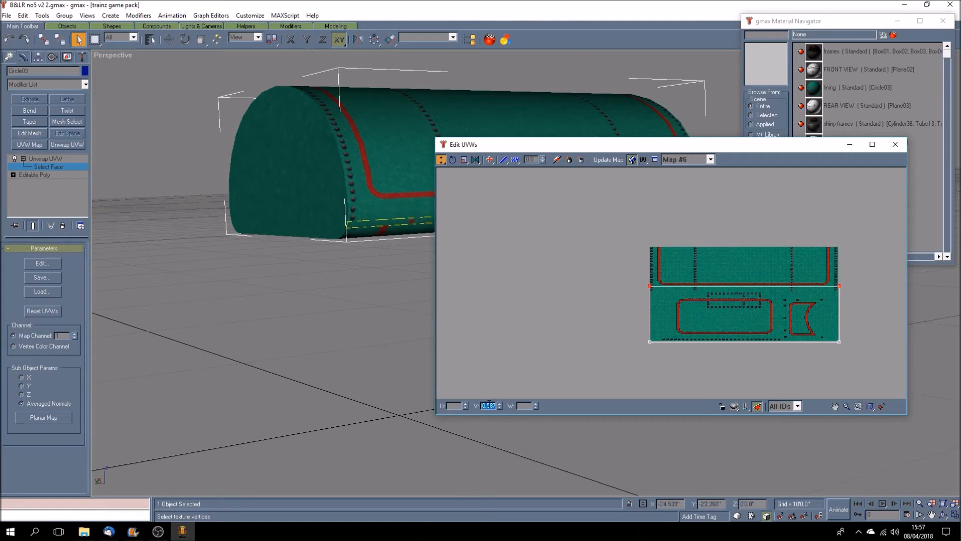
drag(626, 326, 880, 382)
text(0)
key(Return)
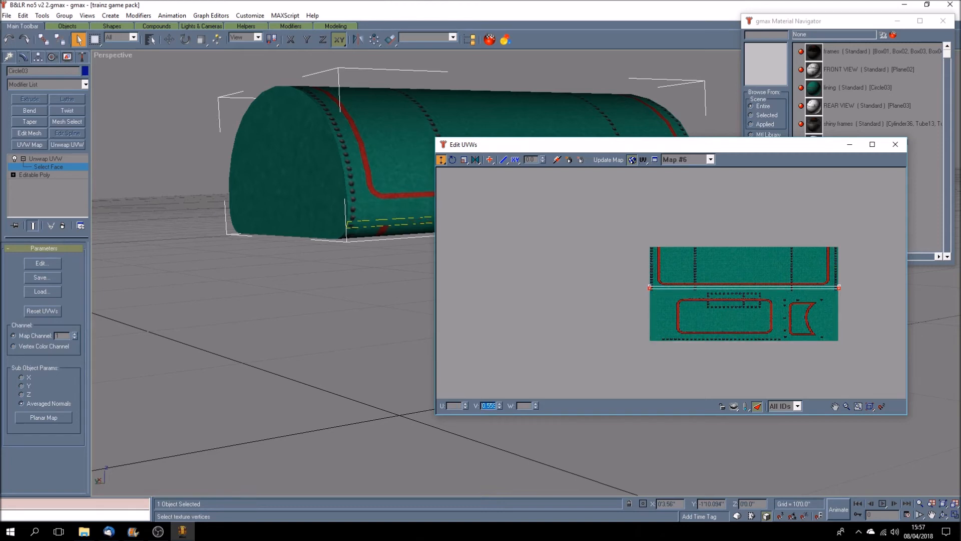
Planar-map the fourth strip below the lined one, with its lower UV edge at V 0.555 and upper edge at V 0.587.
click(376, 231)
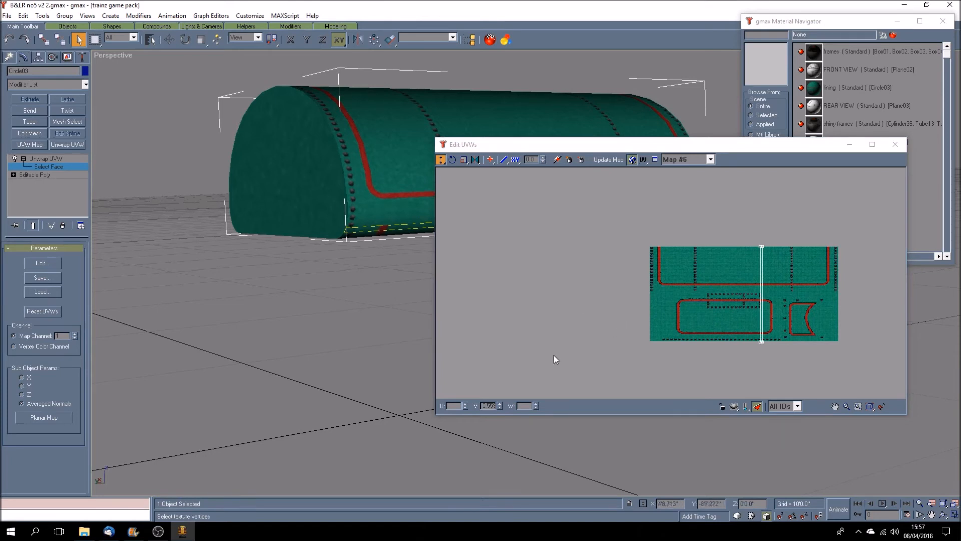
click(47, 417)
drag(618, 215, 865, 282)
click(486, 405)
text(0)
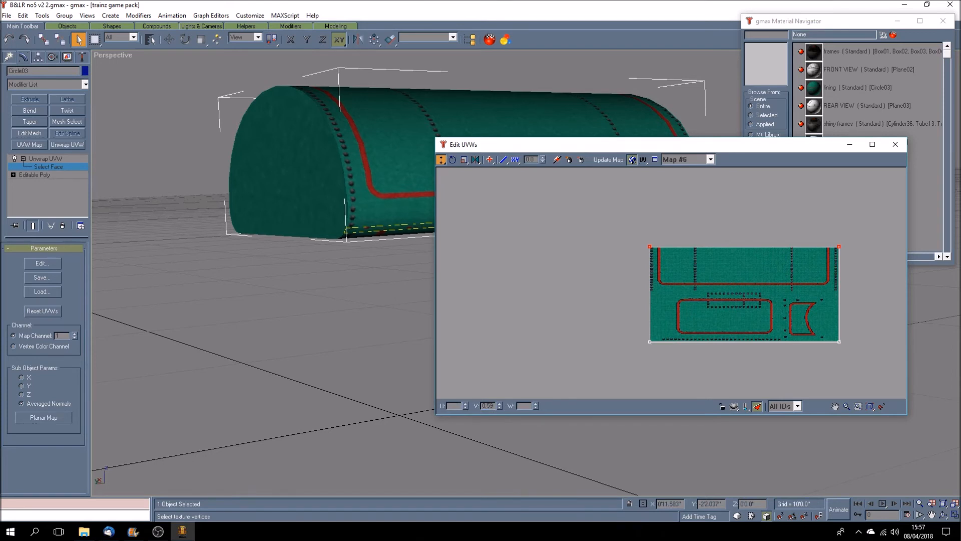
drag(708, 352, 845, 356)
click(486, 405)
text(0)
key(Return)
drag(616, 235, 853, 261)
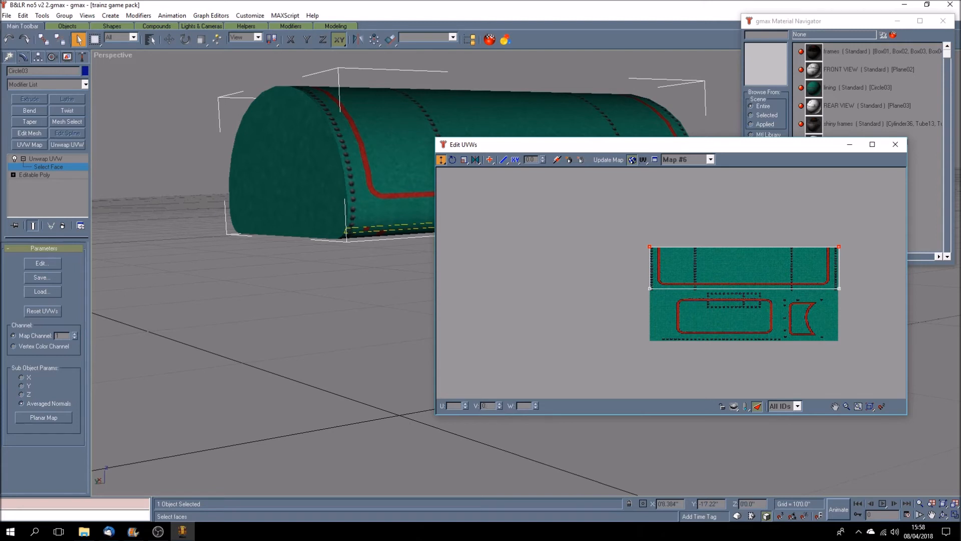
text(0.587)
key(Return)
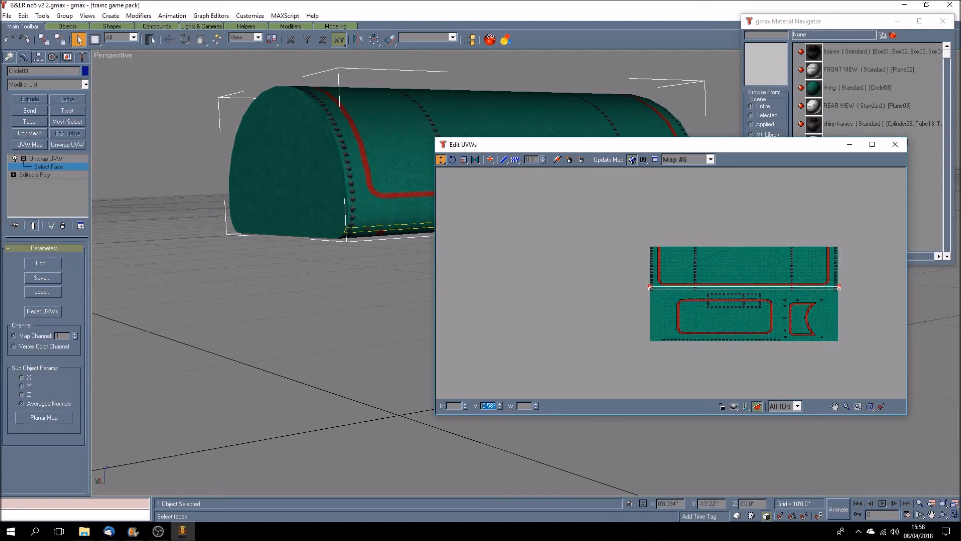
Planar-map the fifth narrow strip, just above the tank's bottom edge, and squeeze its UVs between V 0.587 and V 0.555.
click(358, 235)
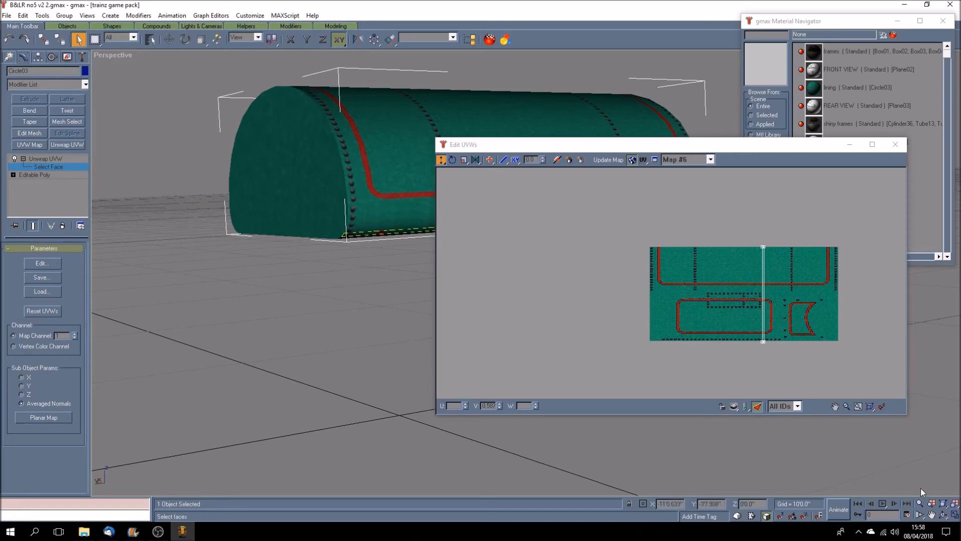
click(943, 514)
drag(390, 294, 381, 273)
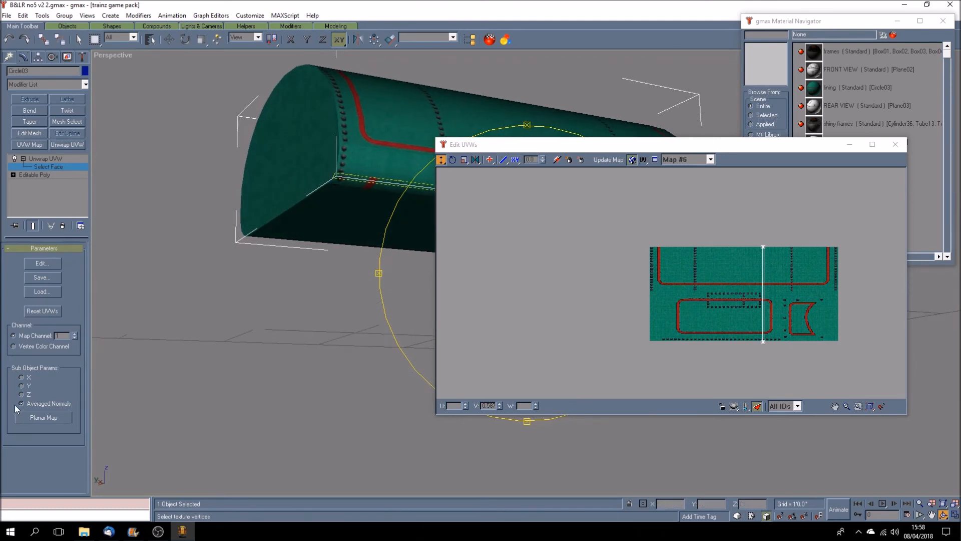
click(40, 420)
drag(626, 234, 795, 264)
double_click(487, 405)
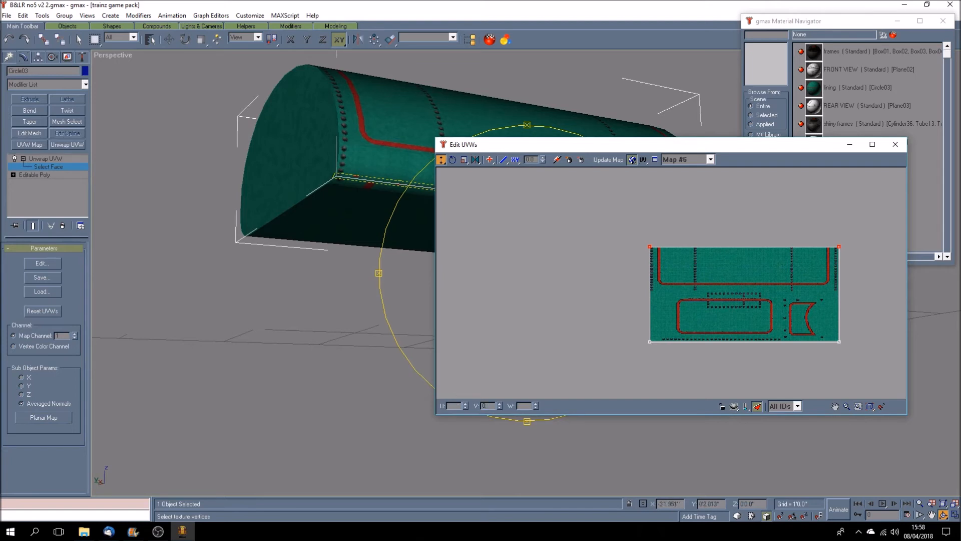
key(Return)
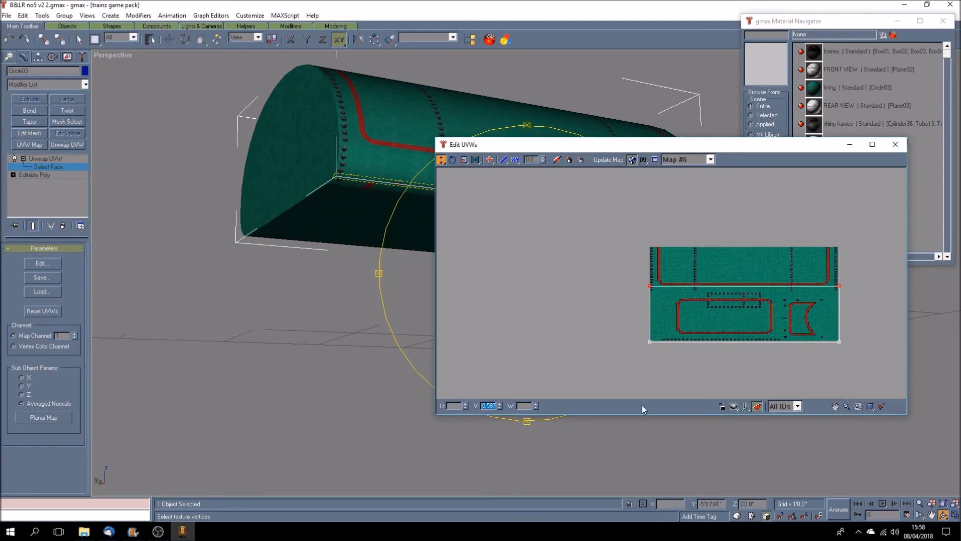
drag(864, 331, 605, 354)
key(Return)
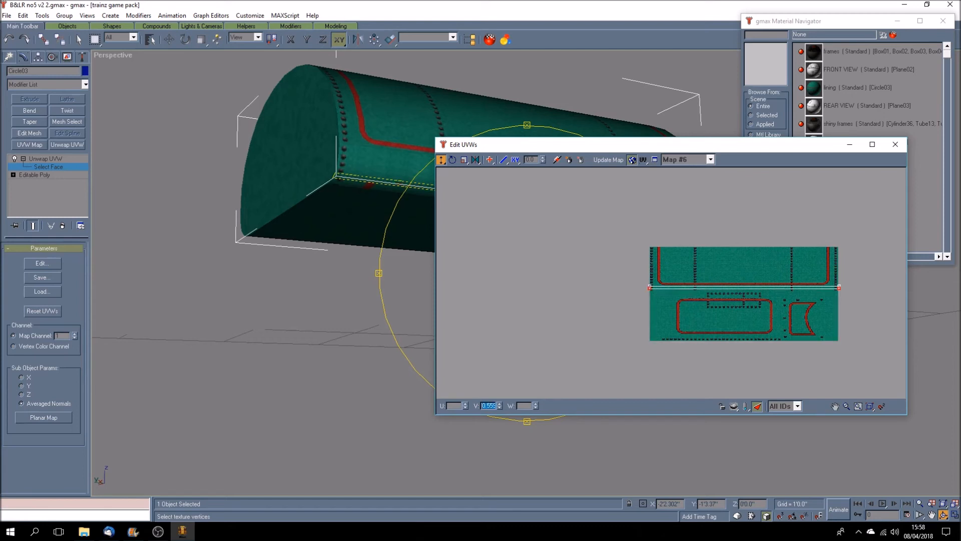
Planar-map the sixth strip, at the turn of the tank's bottom edge, and set its UV edges to V 0.587 and V 0.555.
click(78, 40)
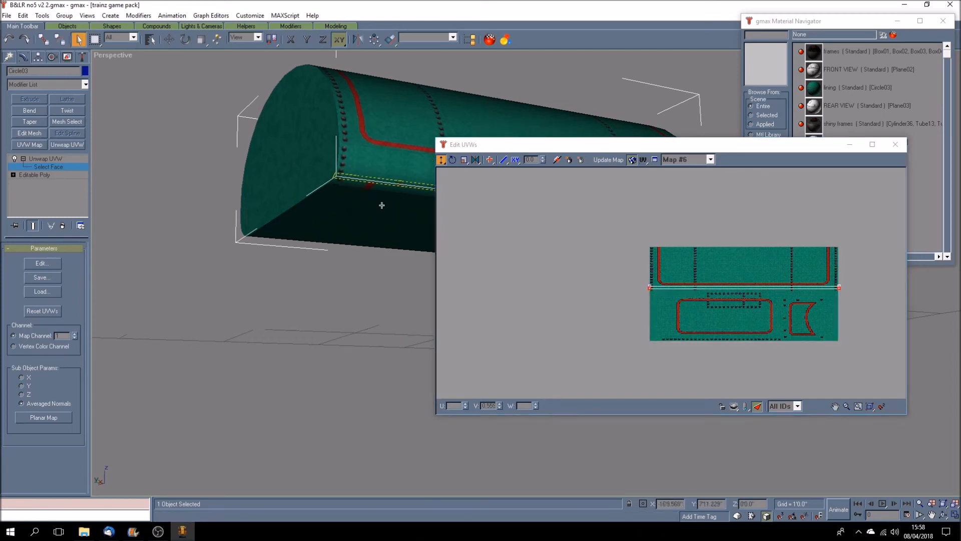
click(367, 187)
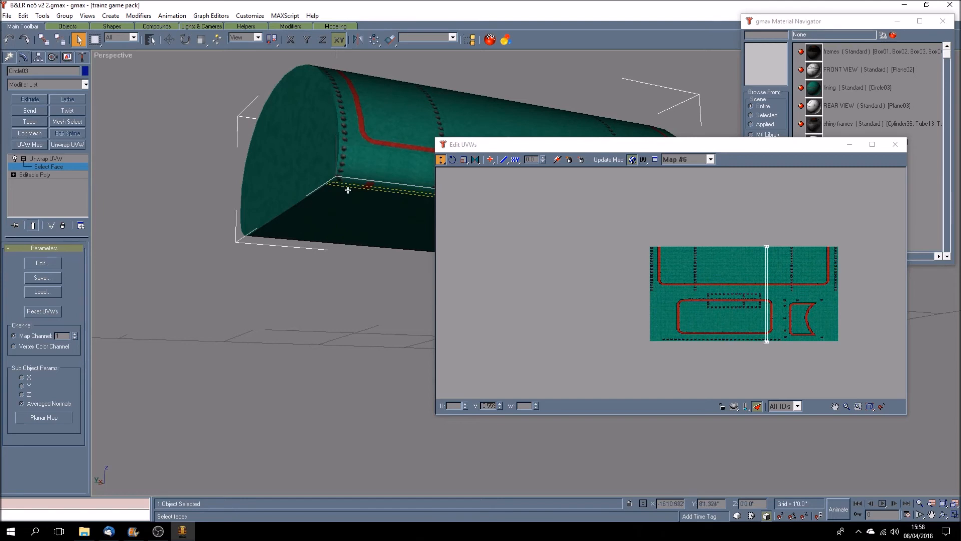
click(348, 182)
click(44, 417)
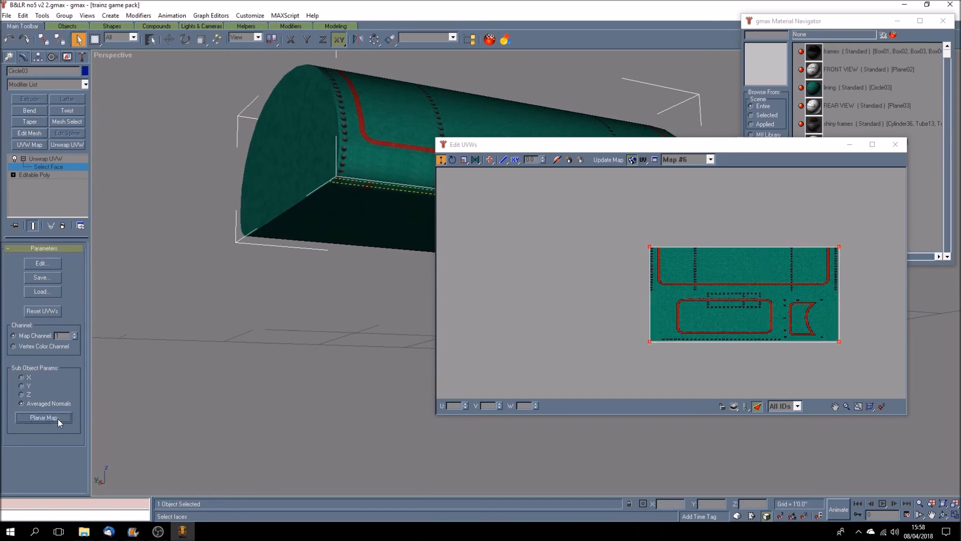
drag(624, 237, 908, 286)
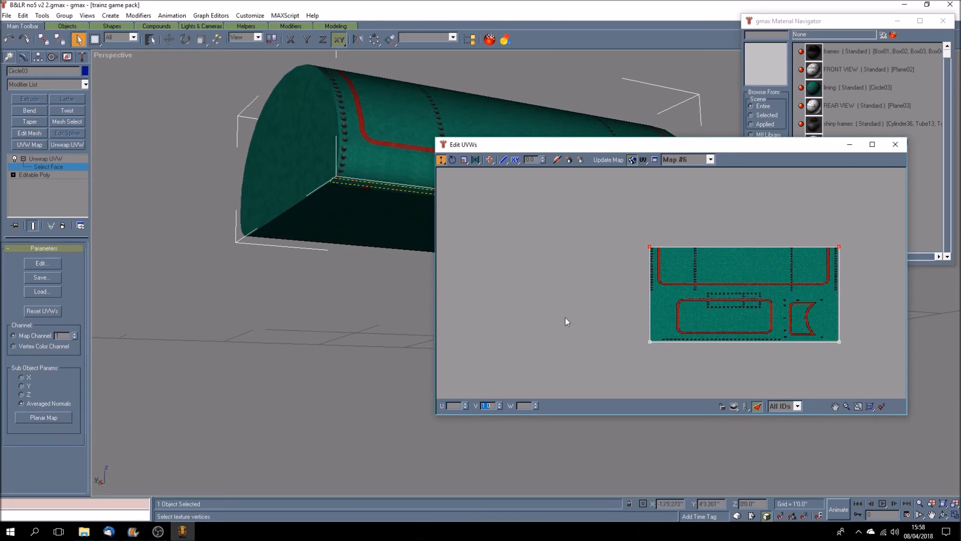
double_click(493, 405)
text(0.587)
key(Return)
drag(865, 336, 561, 350)
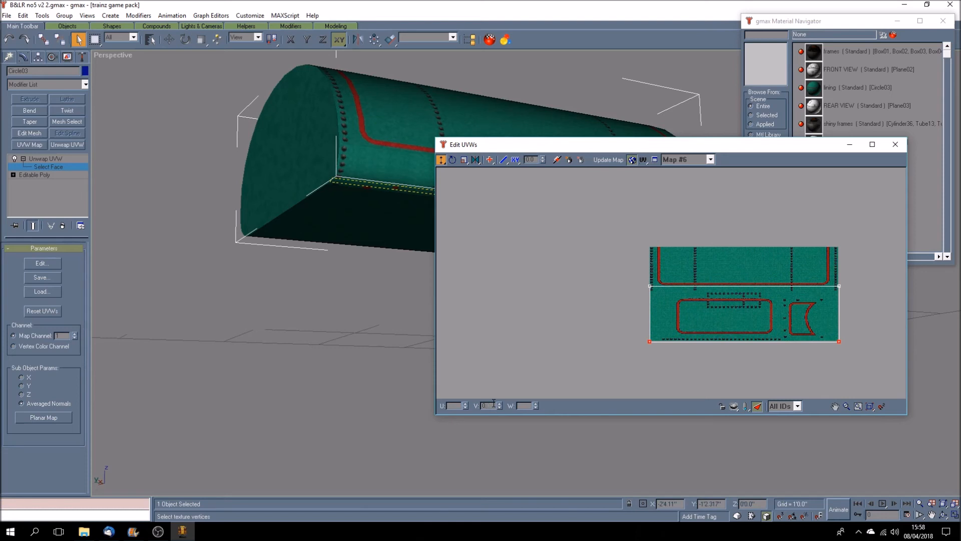
key(Return)
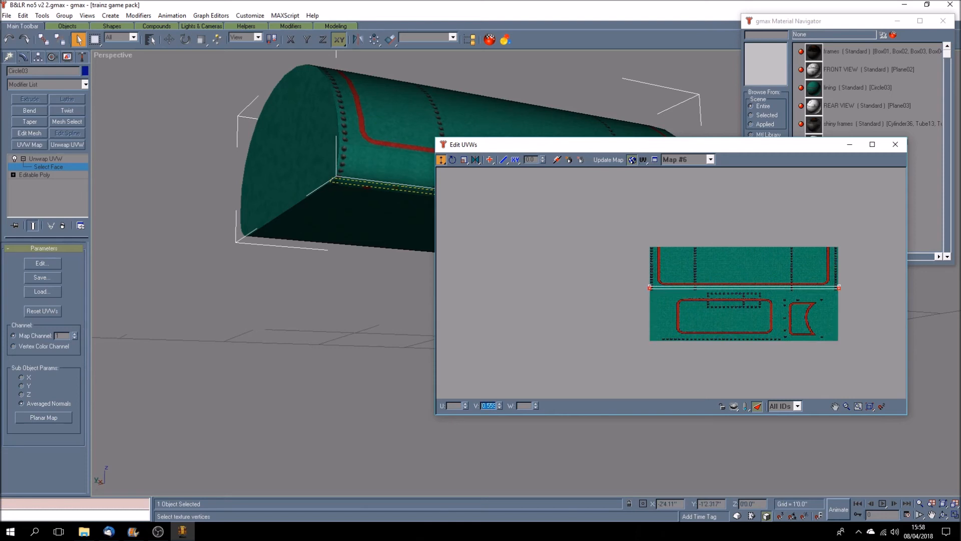
Planar-map the last narrow strip bordering the tank's flat underside and place its UVs between V 0.587 and V 0.555.
click(356, 263)
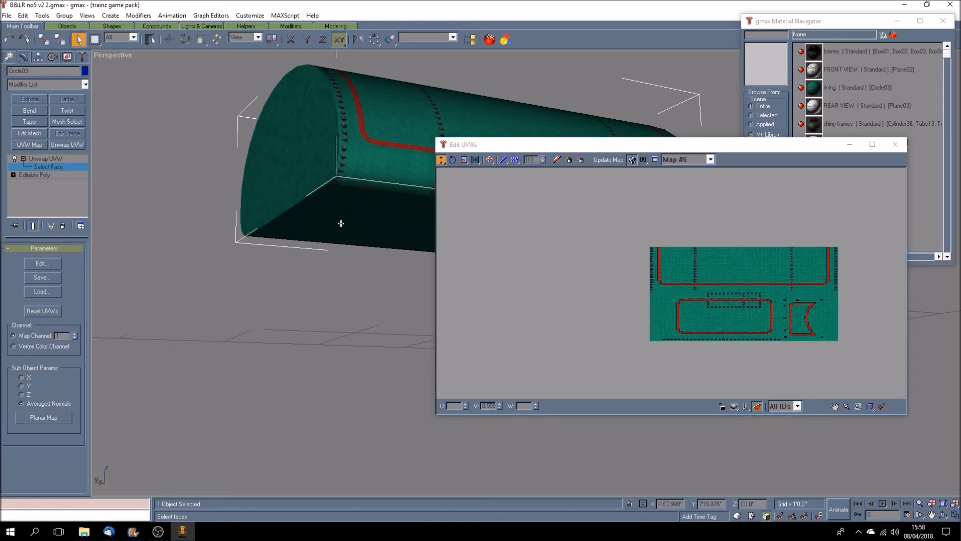
click(348, 186)
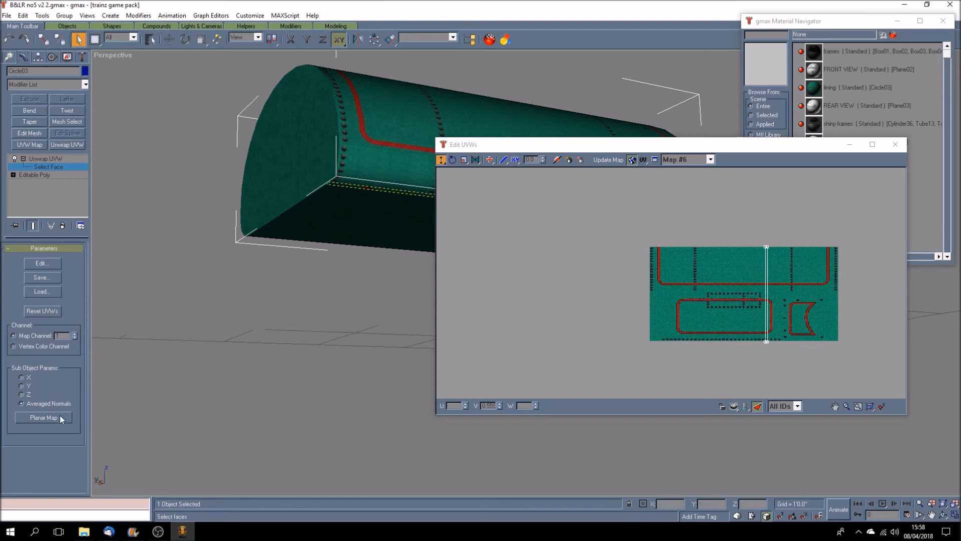
click(43, 417)
drag(624, 225, 942, 295)
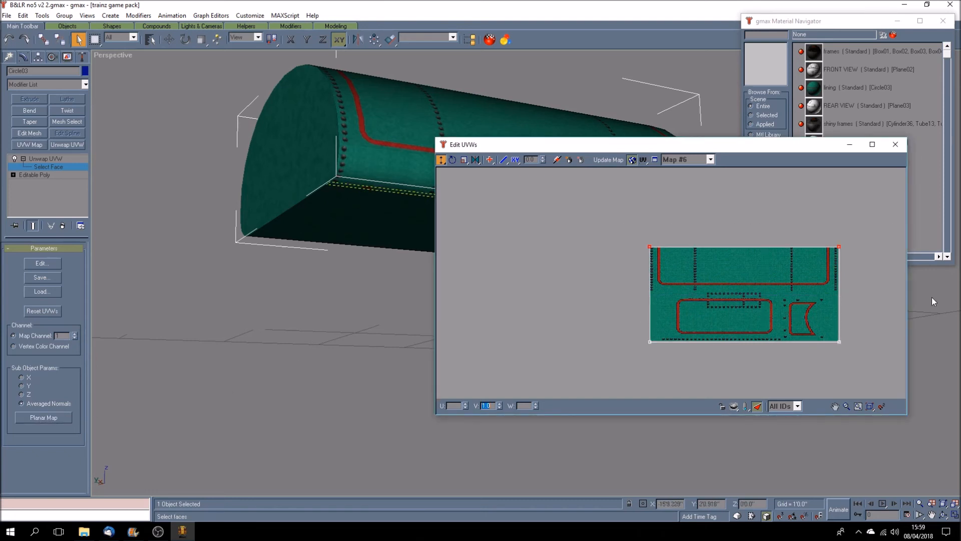
double_click(493, 404)
double_click(493, 405)
text(0.587)
key(Return)
drag(873, 328, 556, 361)
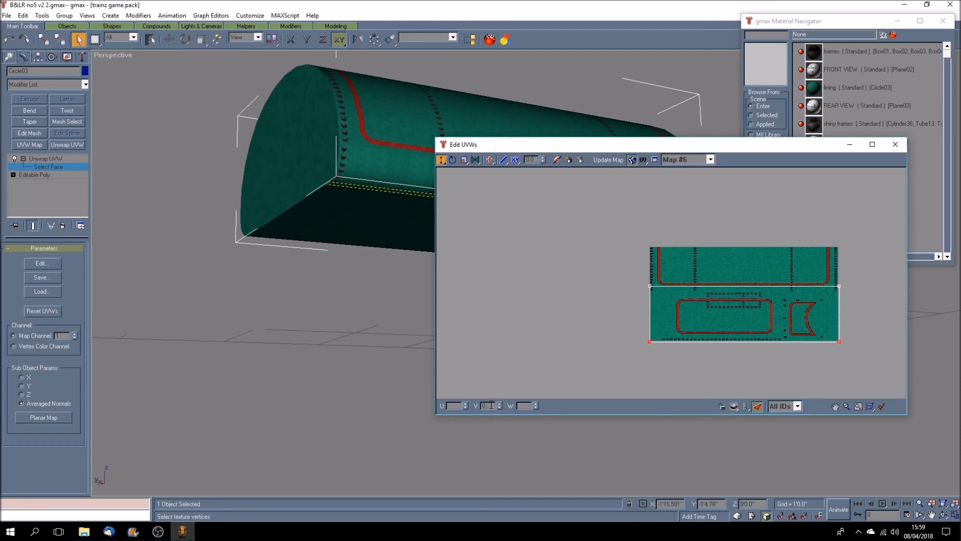
key(Return)
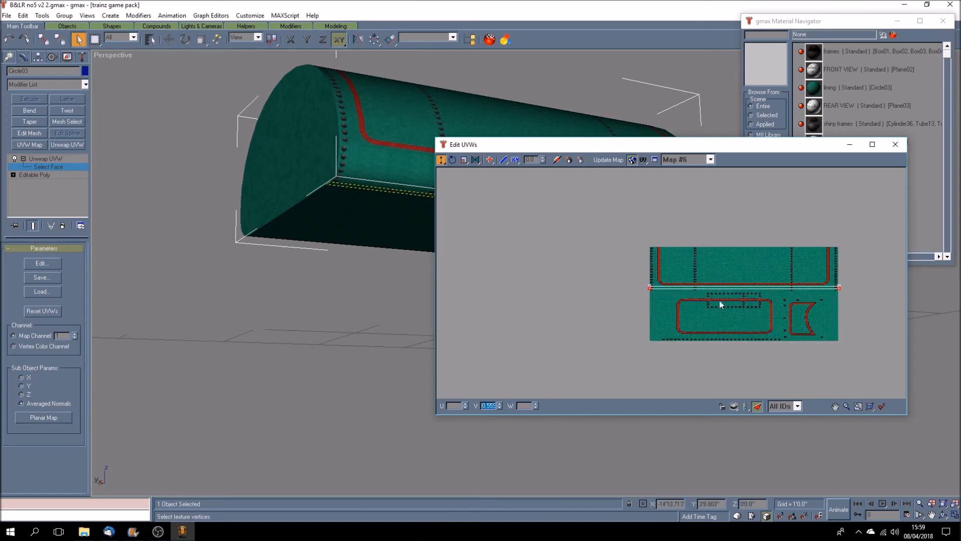
drag(639, 145, 626, 234)
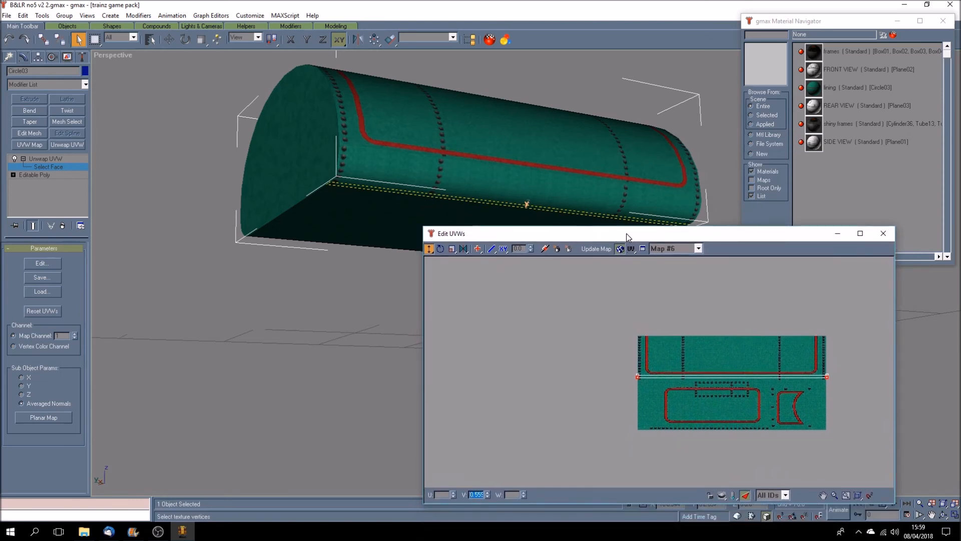
click(344, 180)
click(342, 172)
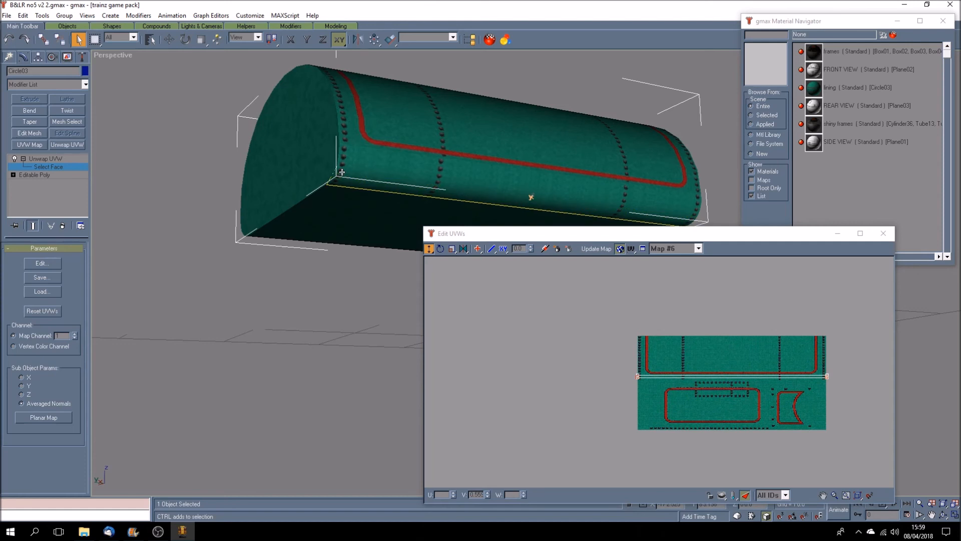
click(346, 150)
click(744, 497)
drag(596, 354, 876, 421)
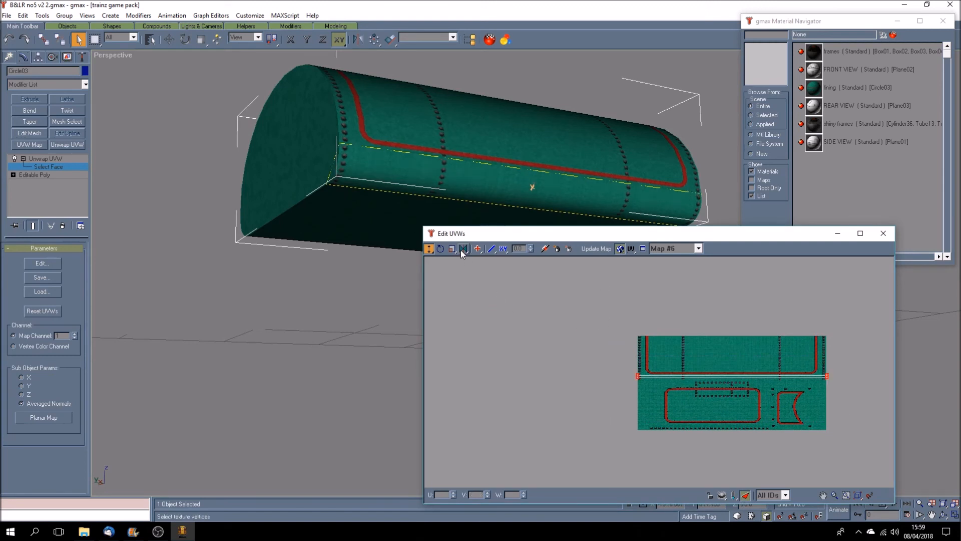
click(383, 303)
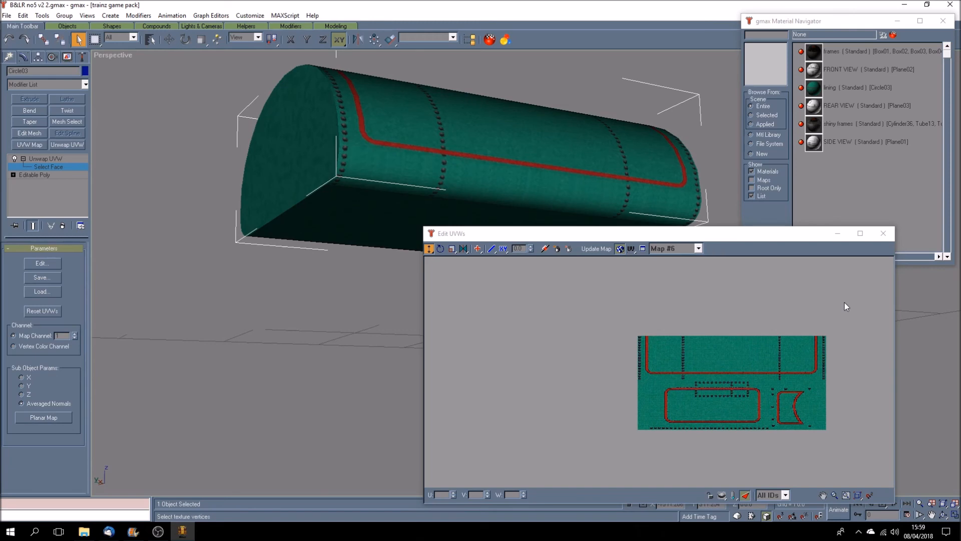
Close the UV editor and check the lining along the tank from both ends.
click(943, 514)
drag(423, 203, 362, 229)
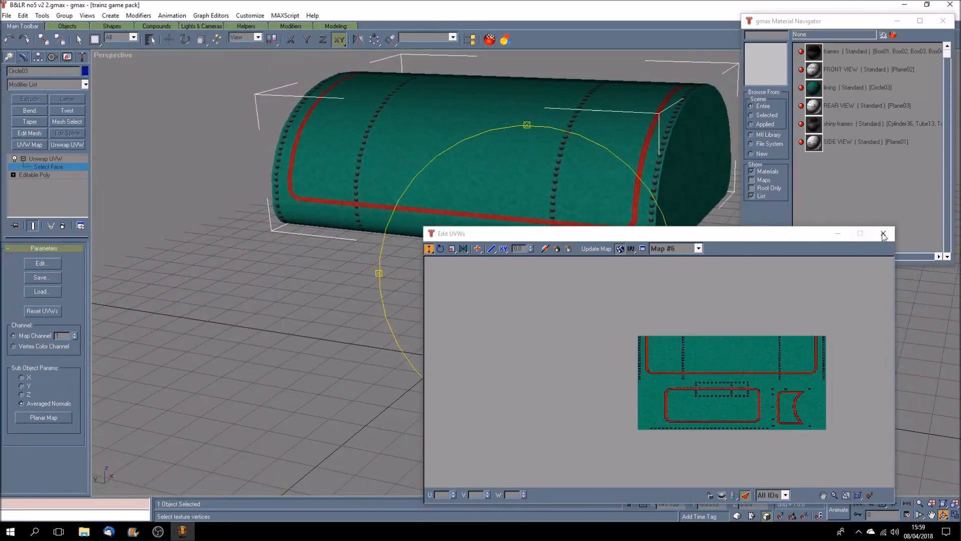
click(883, 234)
drag(544, 258, 553, 270)
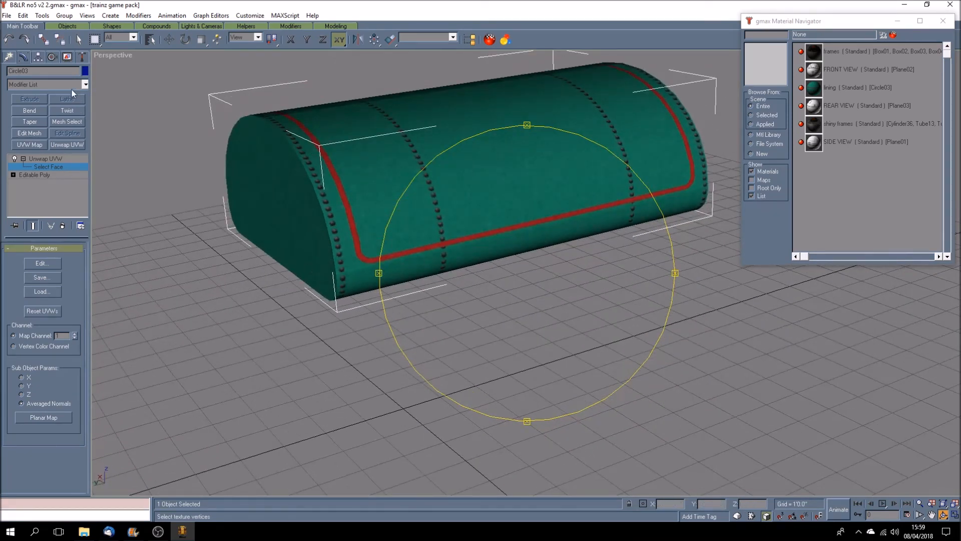
Leave the tank's face selection level and unhide all objects in the scene.
click(49, 158)
click(69, 56)
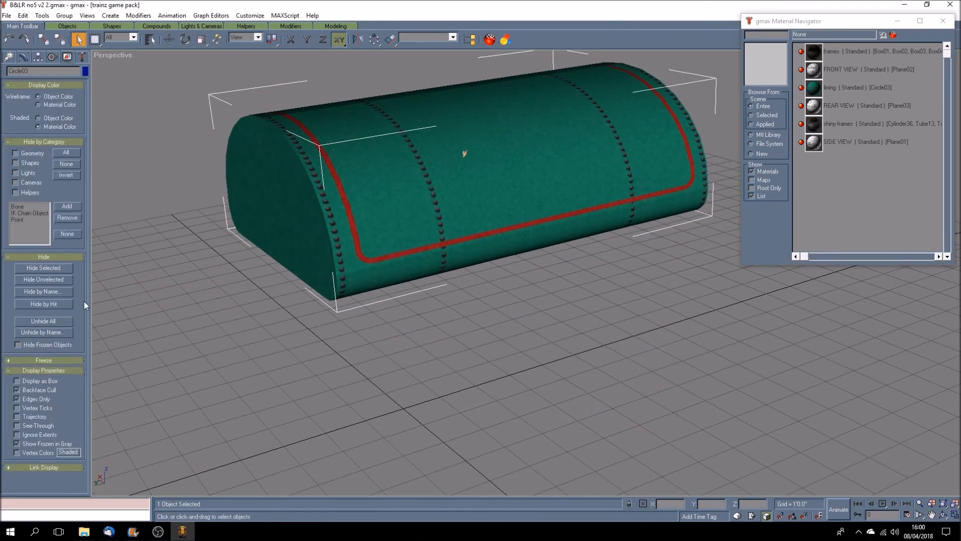
click(45, 319)
Deselect the tank and examine its lined livery in place on the whole locomotive from several angles.
click(943, 515)
drag(401, 268, 542, 268)
scroll(502, 264, down, 5)
drag(489, 296, 523, 332)
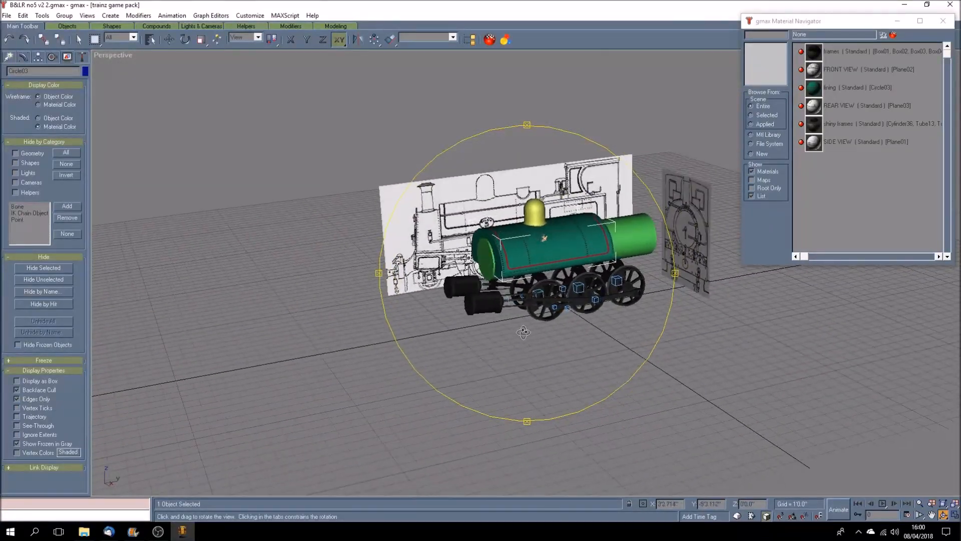
click(78, 39)
click(602, 361)
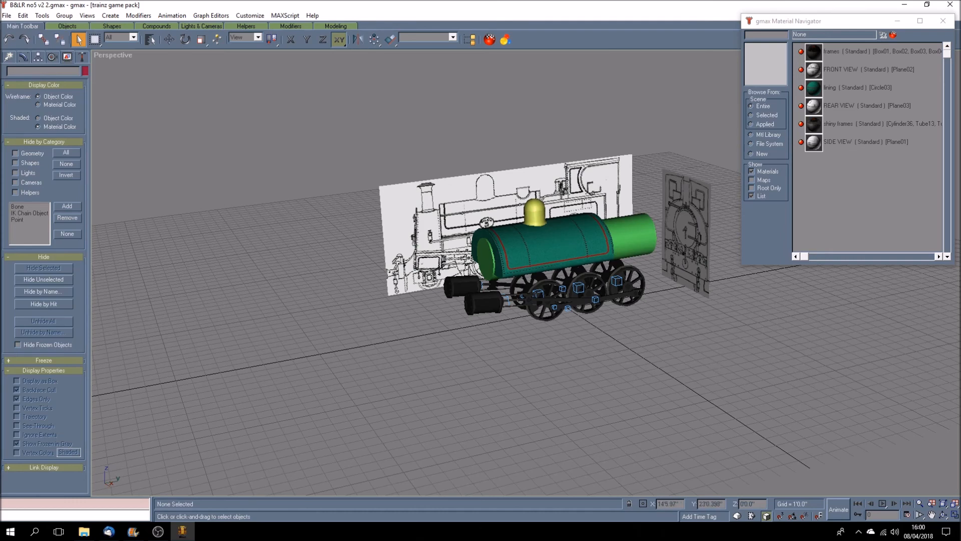
click(943, 514)
mouse_move(501, 328)
mouse_down()
mouse_move(521, 326)
mouse_move(495, 311)
mouse_move(588, 343)
mouse_move(582, 356)
mouse_move(587, 330)
mouse_move(500, 326)
mouse_up()
drag(525, 339, 472, 347)
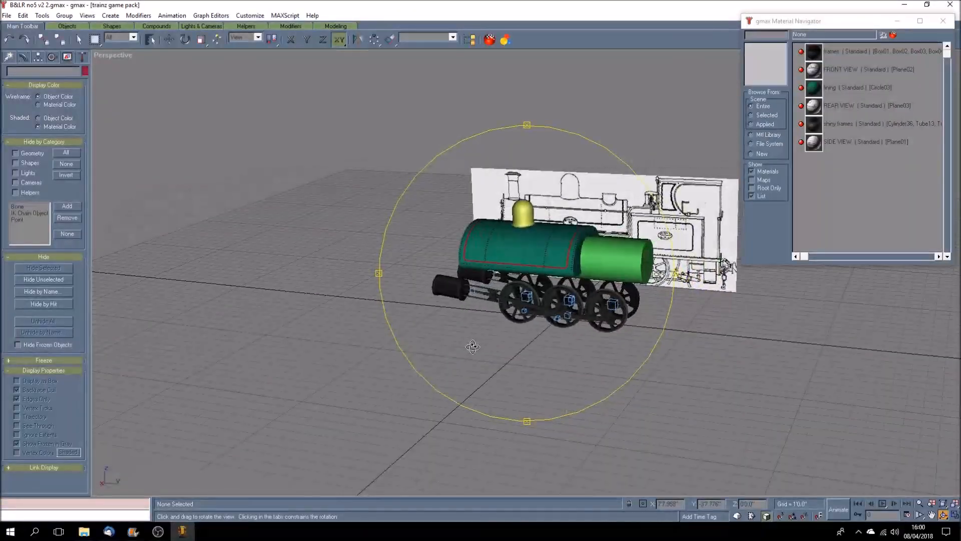